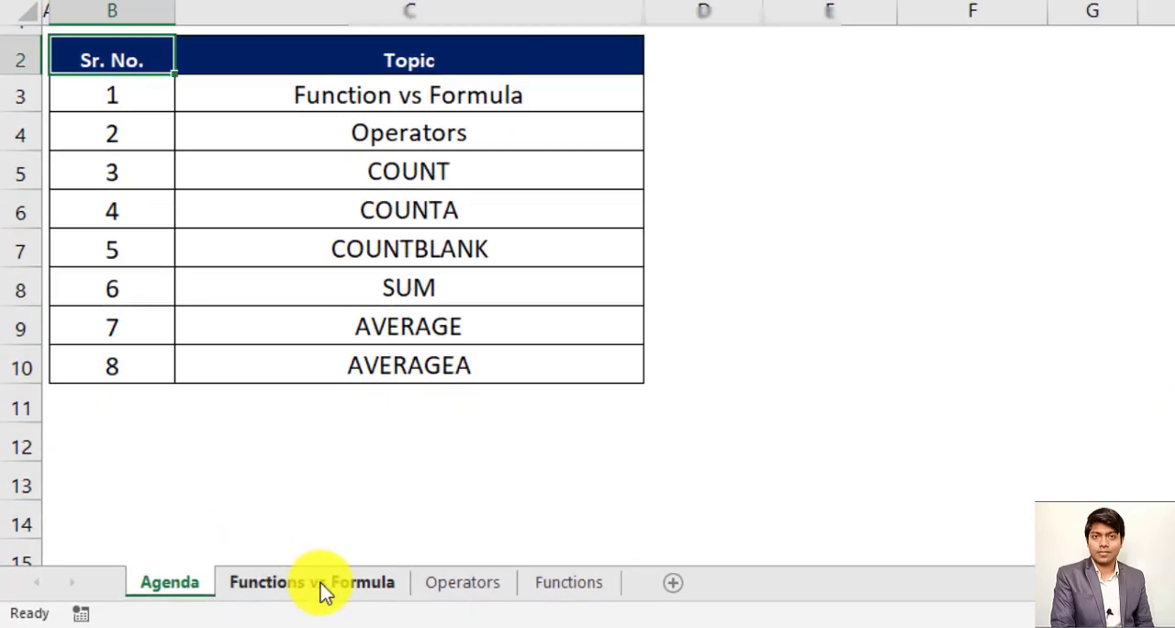
- Switch to the Functions vs Formula sheet and select the first student's Total Marks cell, H9
{"action": "left_click", "coordinate": [321, 587]}
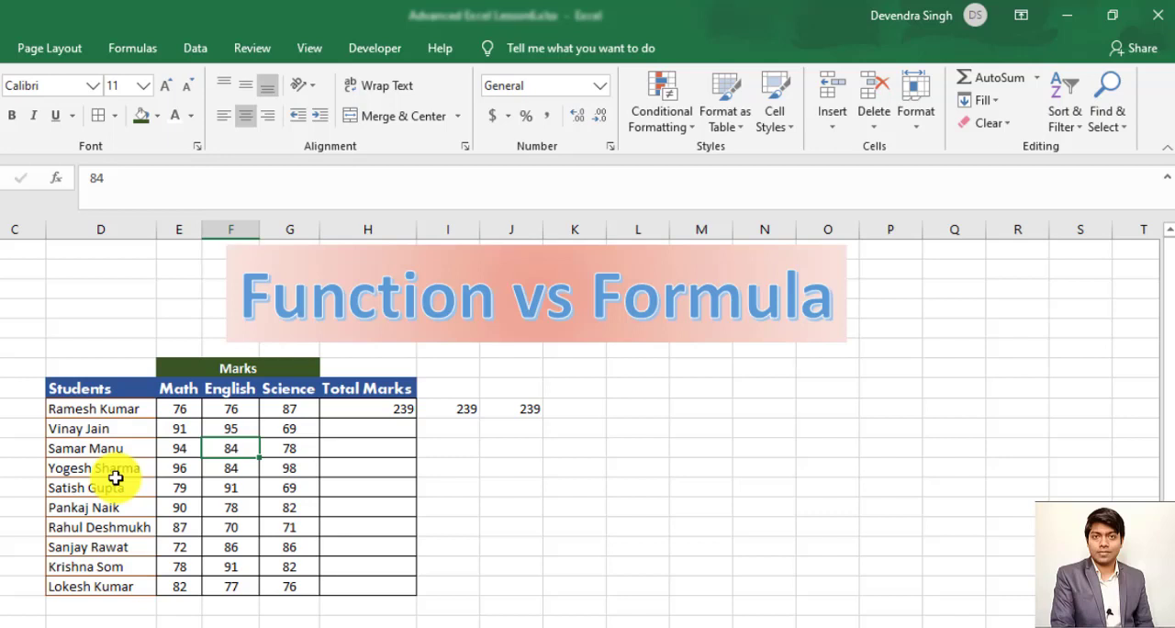
{"action": "key", "text": "Right"}
{"action": "key", "text": "Right"}
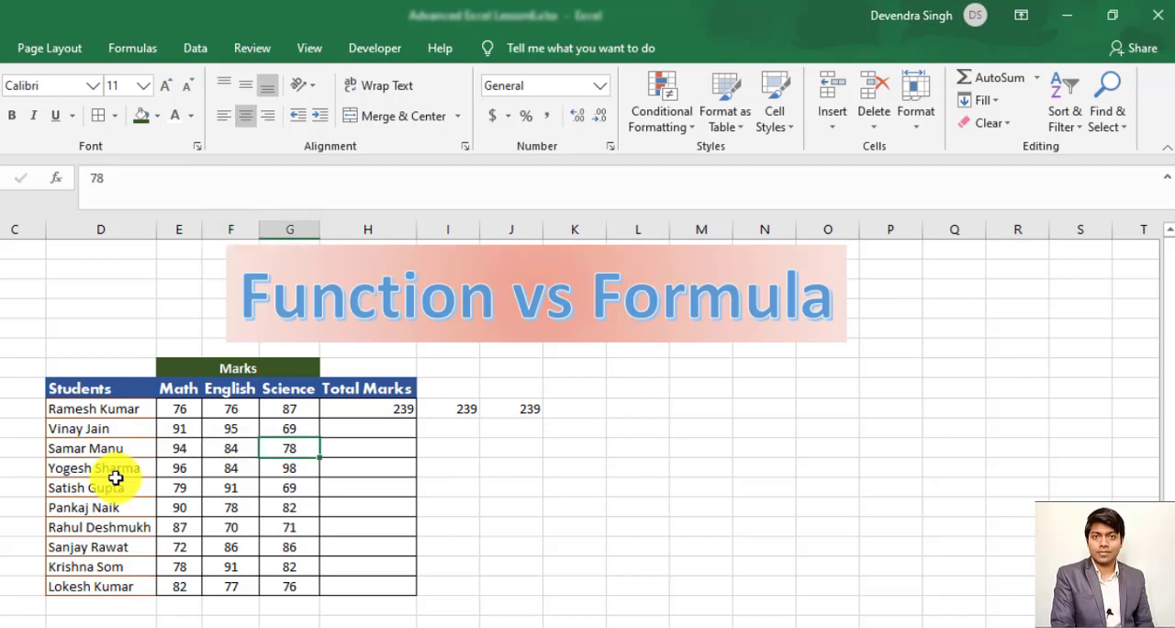
{"action": "key", "text": "Up"}
{"action": "key", "text": "Up"}
{"action": "key", "text": "Right"}
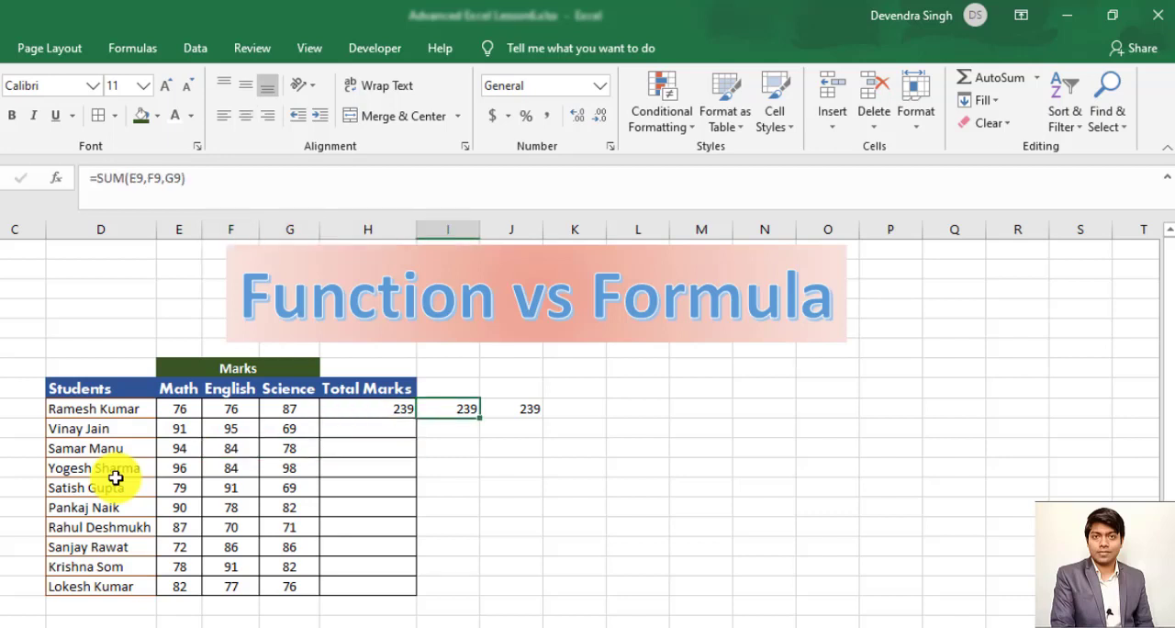
{"action": "key", "text": "Left"}
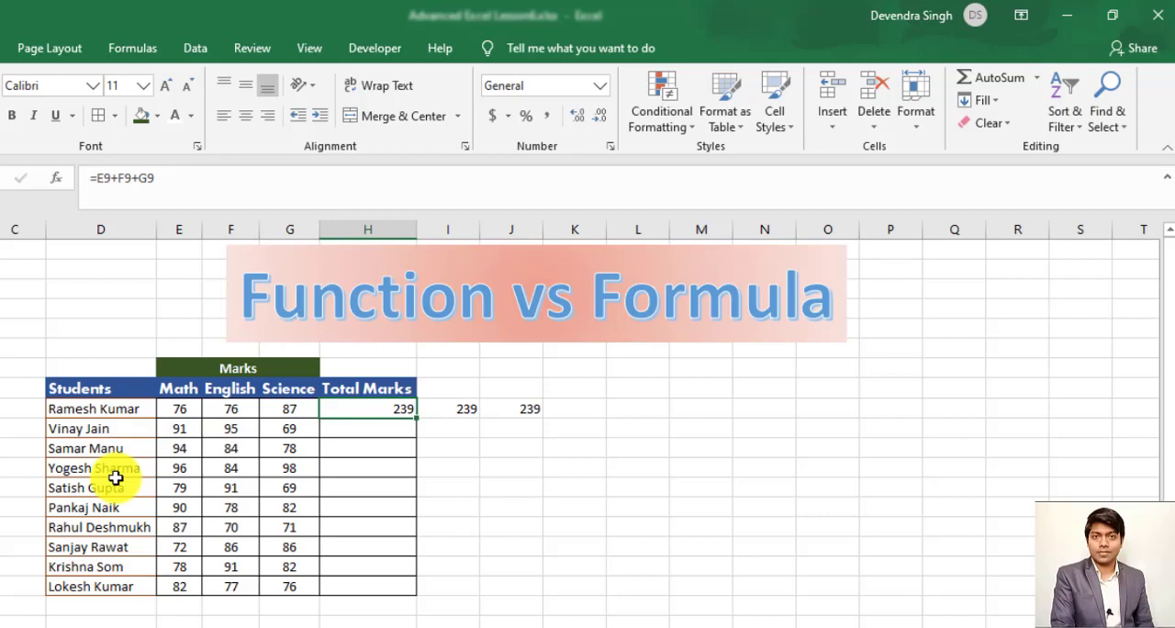
- Total the first student's Math, English and Science marks in H9 with the formula =E9+F9+G9
{"action": "type", "text": "="}
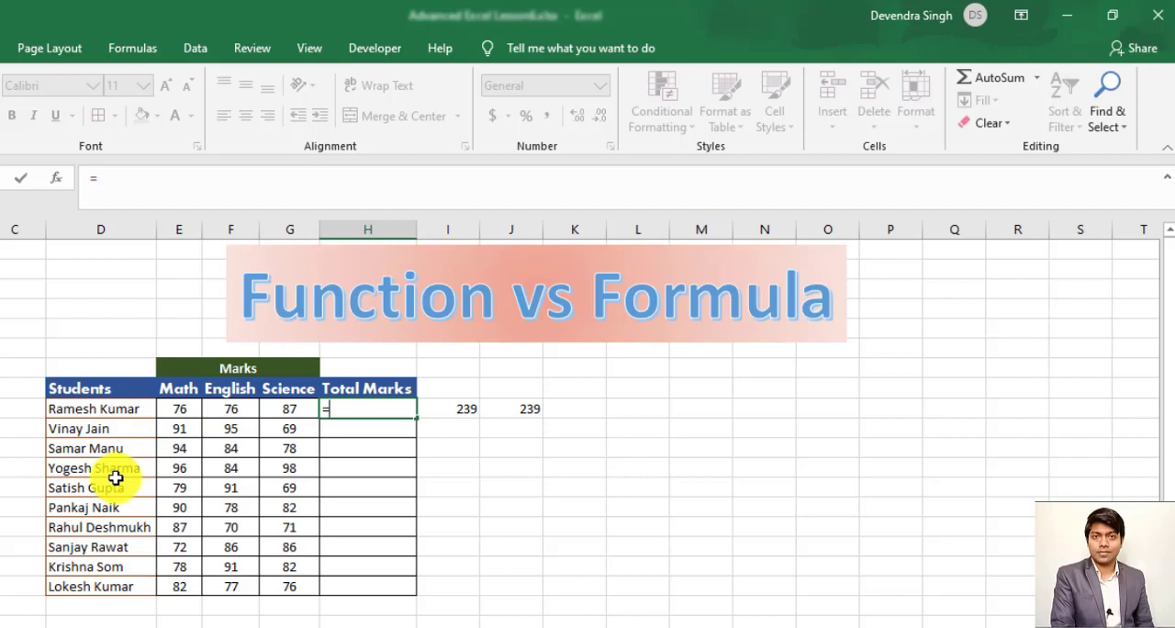
{"action": "key", "text": "Left"}
{"action": "key", "text": "Left"}
{"action": "key", "text": "Left"}
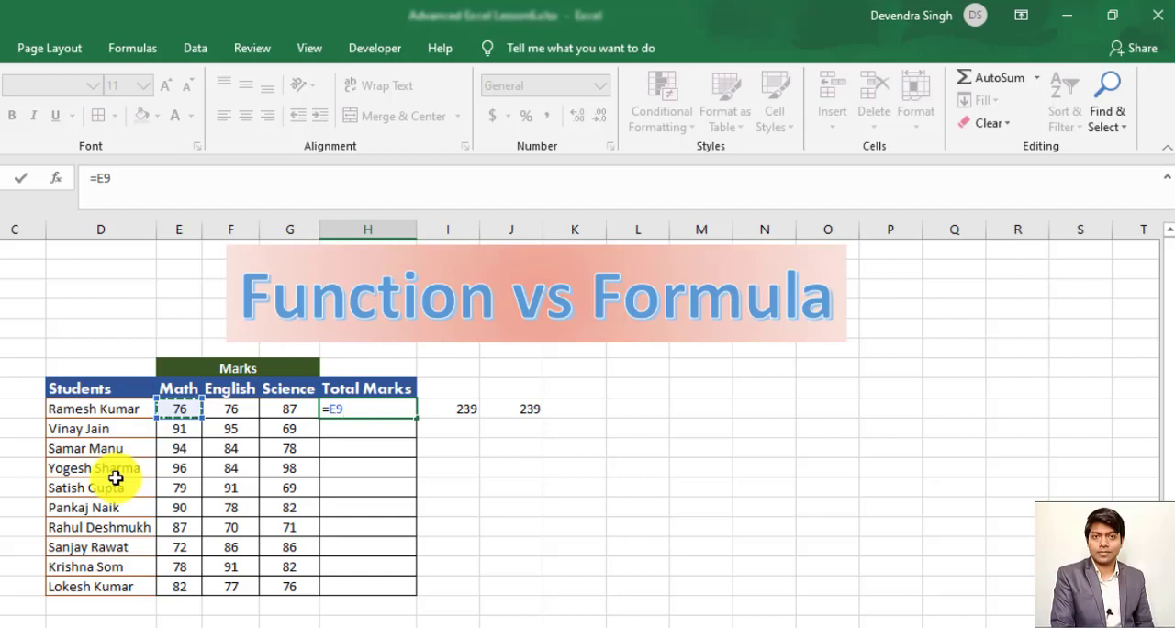
{"action": "type", "text": "+"}
{"action": "key", "text": "Left"}
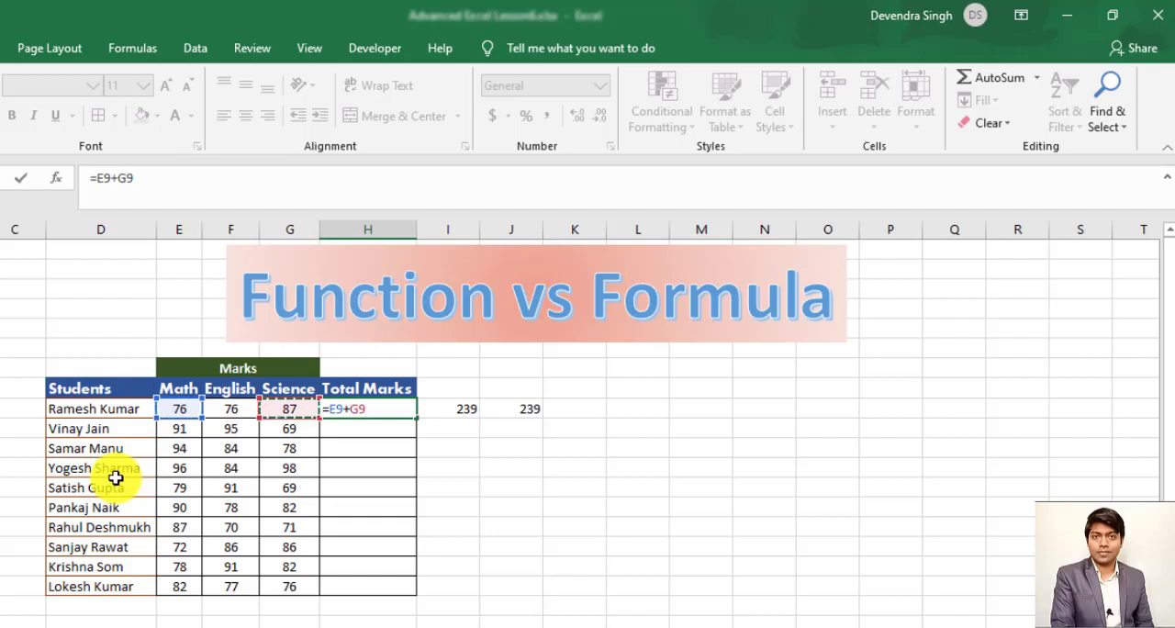
{"action": "key", "text": "Left"}
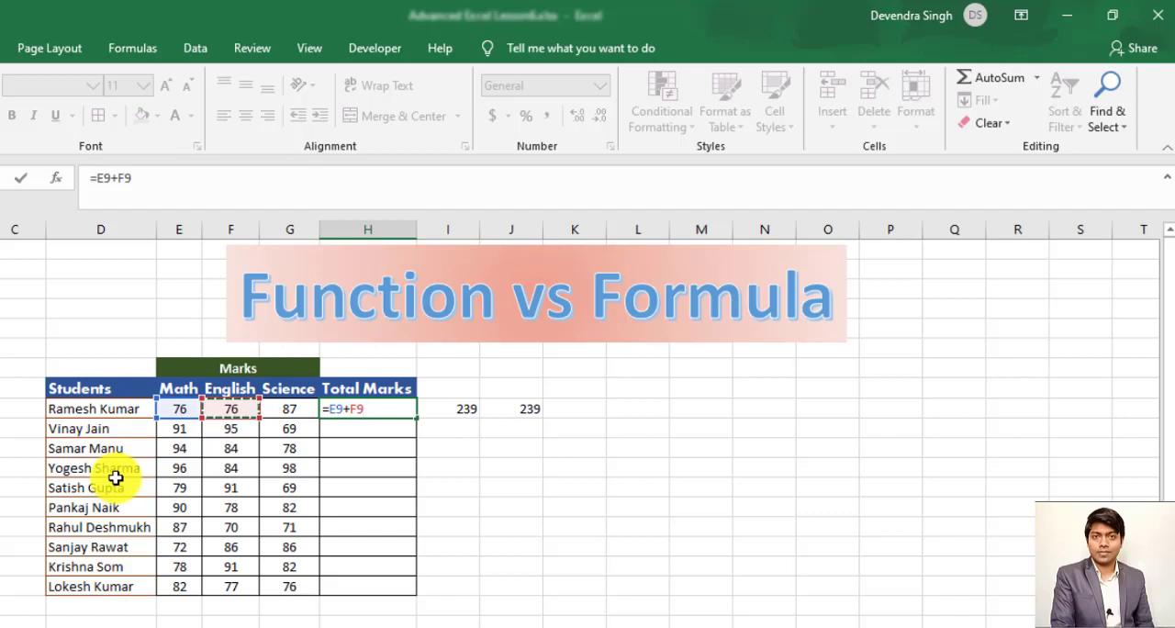
{"action": "type", "text": "+"}
{"action": "key", "text": "Left"}
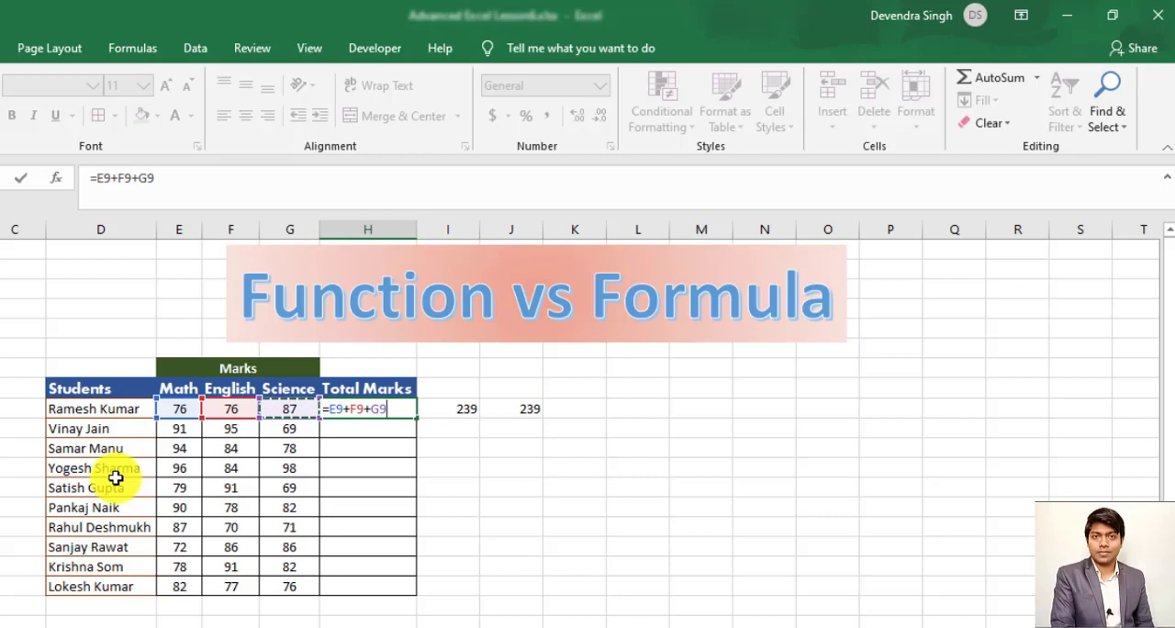
{"action": "key", "text": "ctrl+Return"}
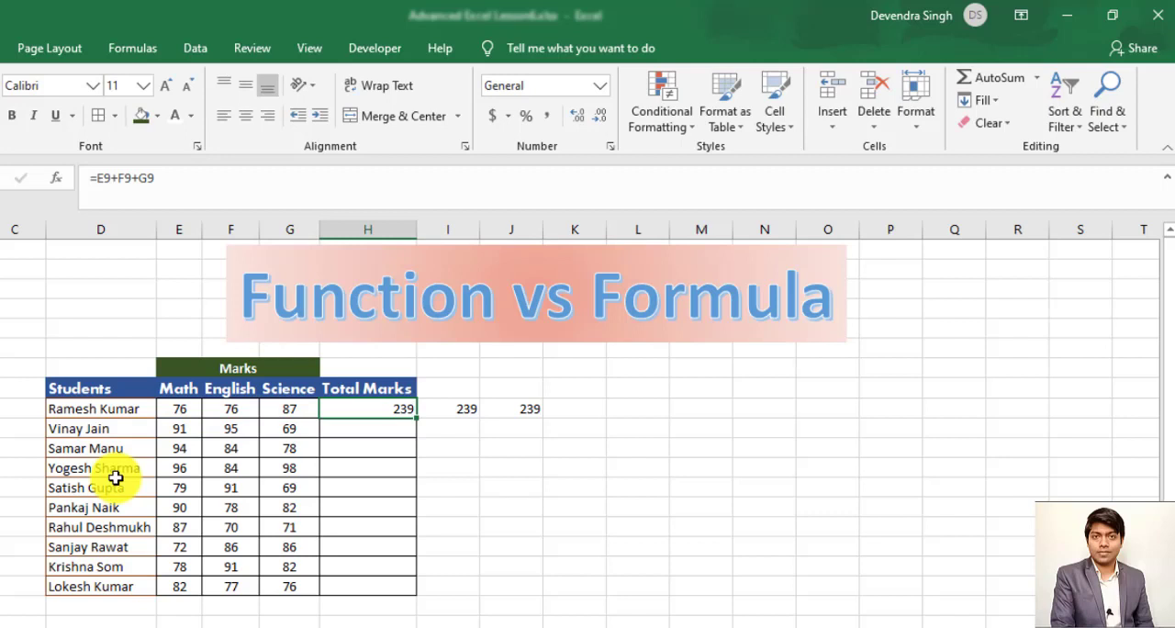
- Rewrite the total in I9 using the SUM function with separate cell arguments, =SUM(E9,F9,G9)
{"action": "key", "text": "Right"}
{"action": "key", "text": "F2"}
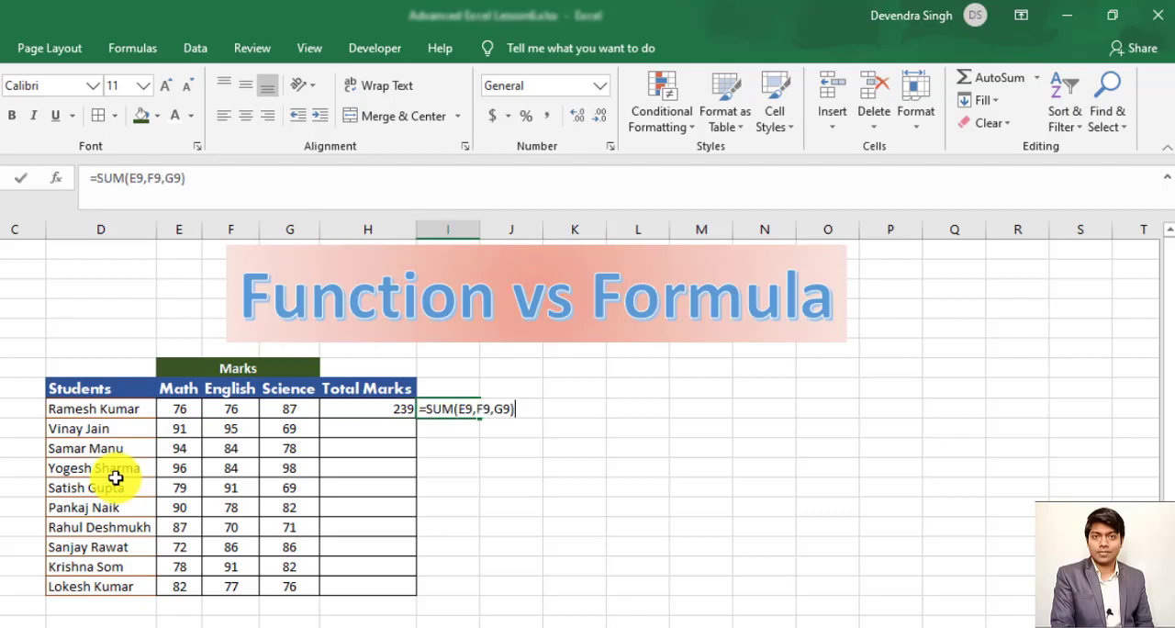
{"action": "key", "text": "BackSpace"}
{"action": "key", "text": "BackSpace"}
{"action": "key", "text": "BackSpace"}
{"action": "key", "text": "BackSpace"}
{"action": "key", "text": "BackSpace"}
{"action": "key", "text": "BackSpace"}
{"action": "key", "text": "BackSpace"}
{"action": "key", "text": "BackSpace"}
{"action": "key", "text": "BackSpace"}
{"action": "key", "text": "BackSpace"}
{"action": "key", "text": "BackSpace"}
{"action": "key", "text": "BackSpace"}
{"action": "key", "text": "BackSpace"}
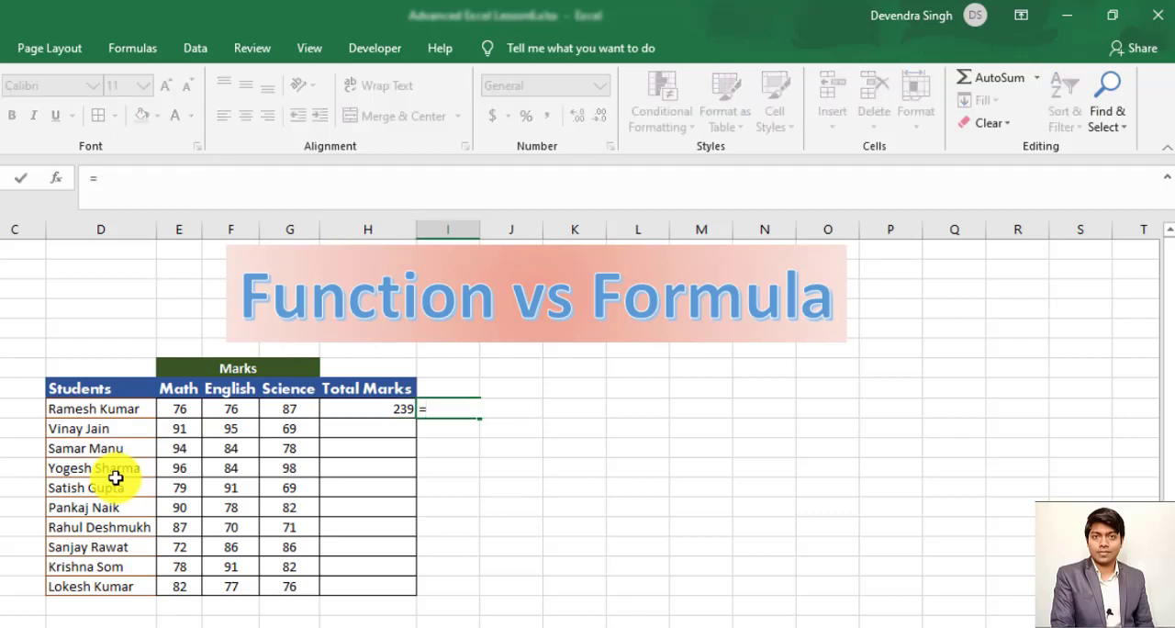
{"action": "type", "text": "sum"}
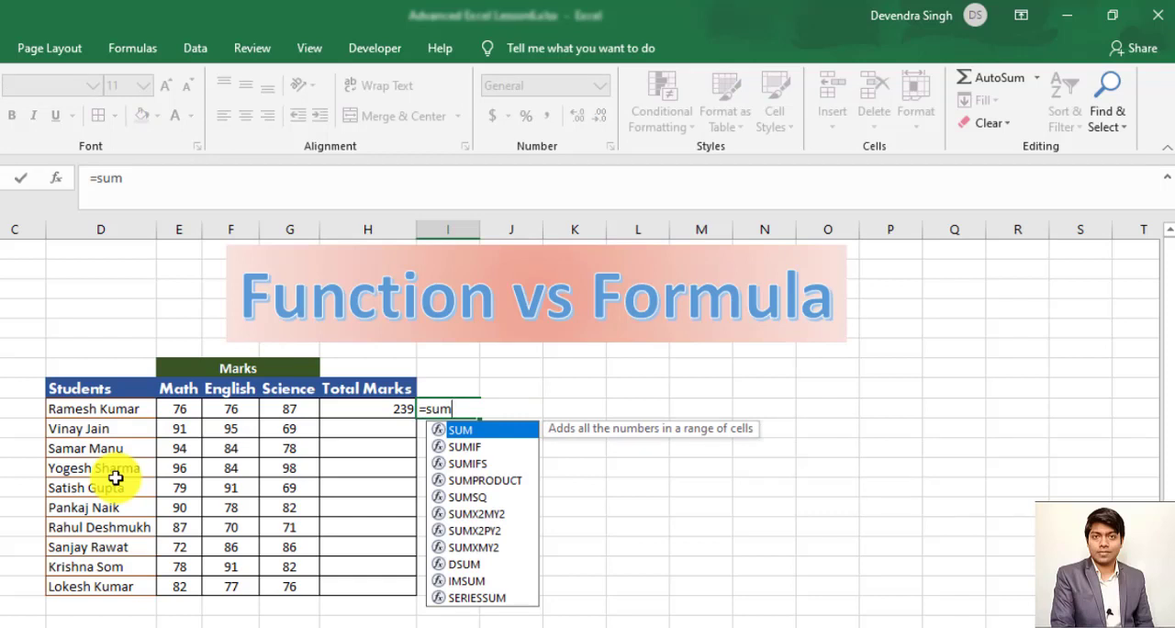
{"action": "key", "text": "Tab"}
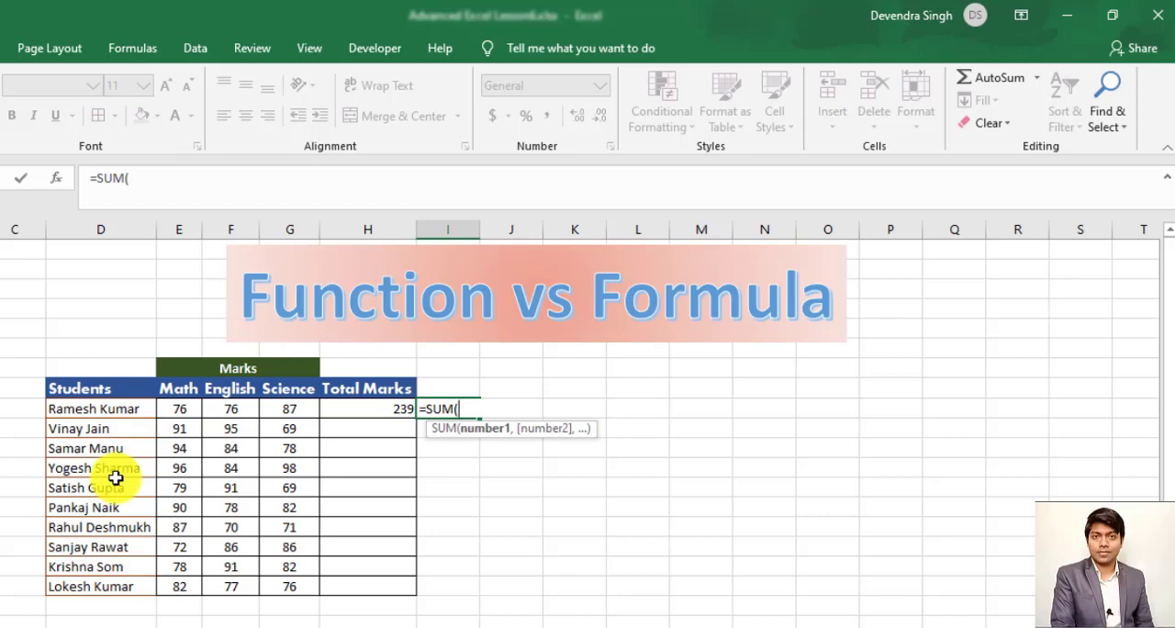
{"action": "key", "text": "Left"}
{"action": "key", "text": "Left"}
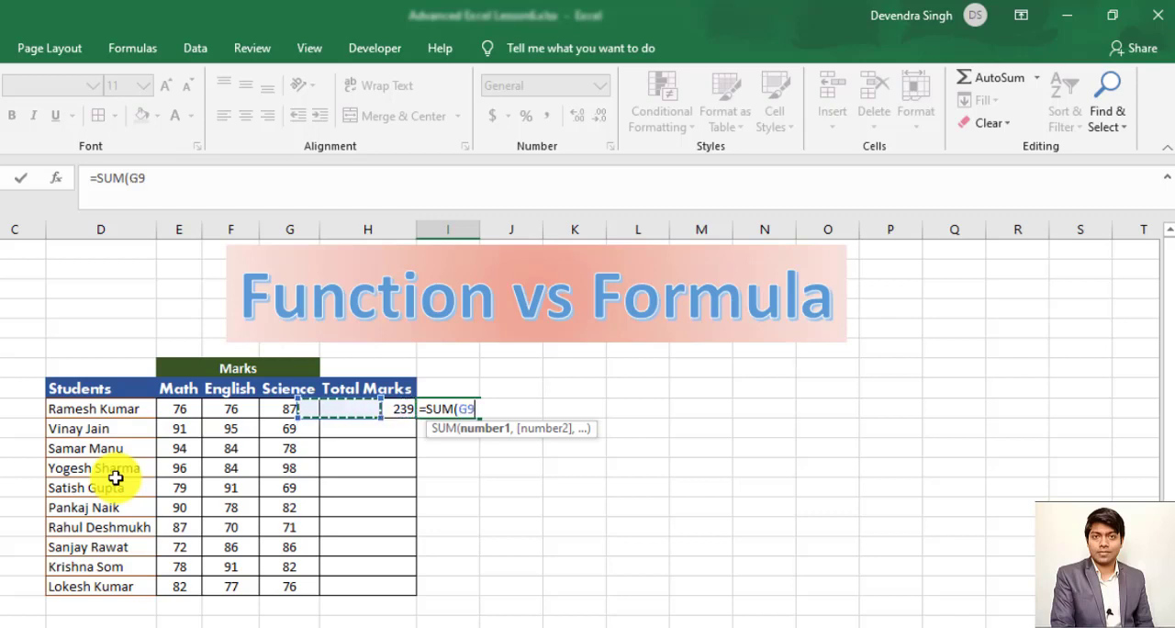
{"action": "key", "text": "Left"}
{"action": "key", "text": "Left"}
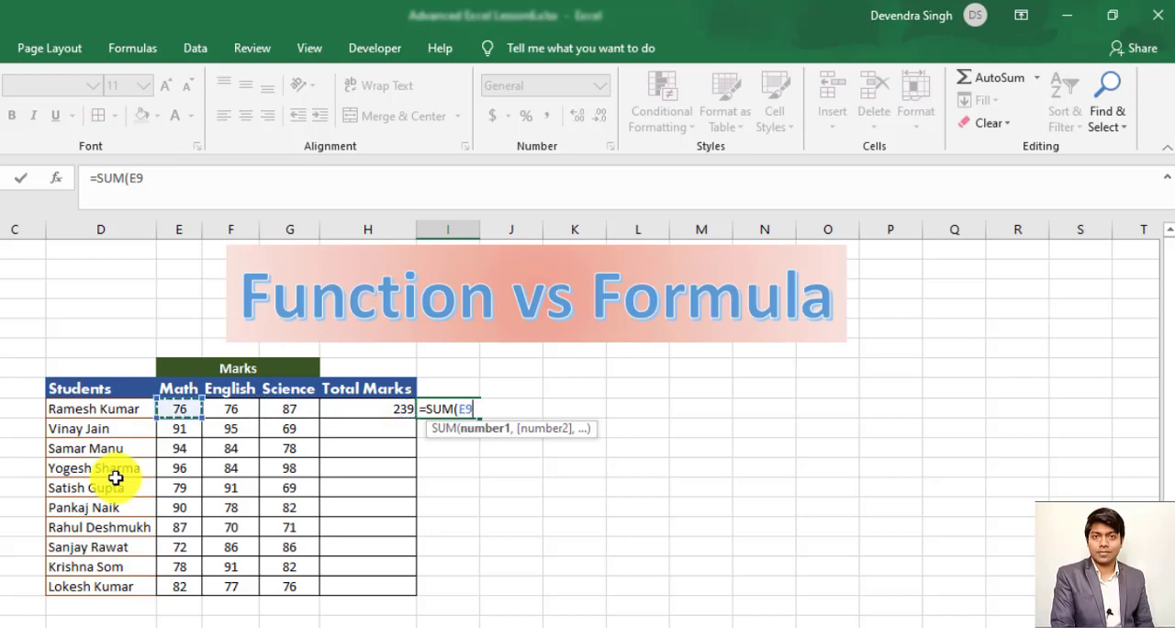
{"action": "type", "text": ","}
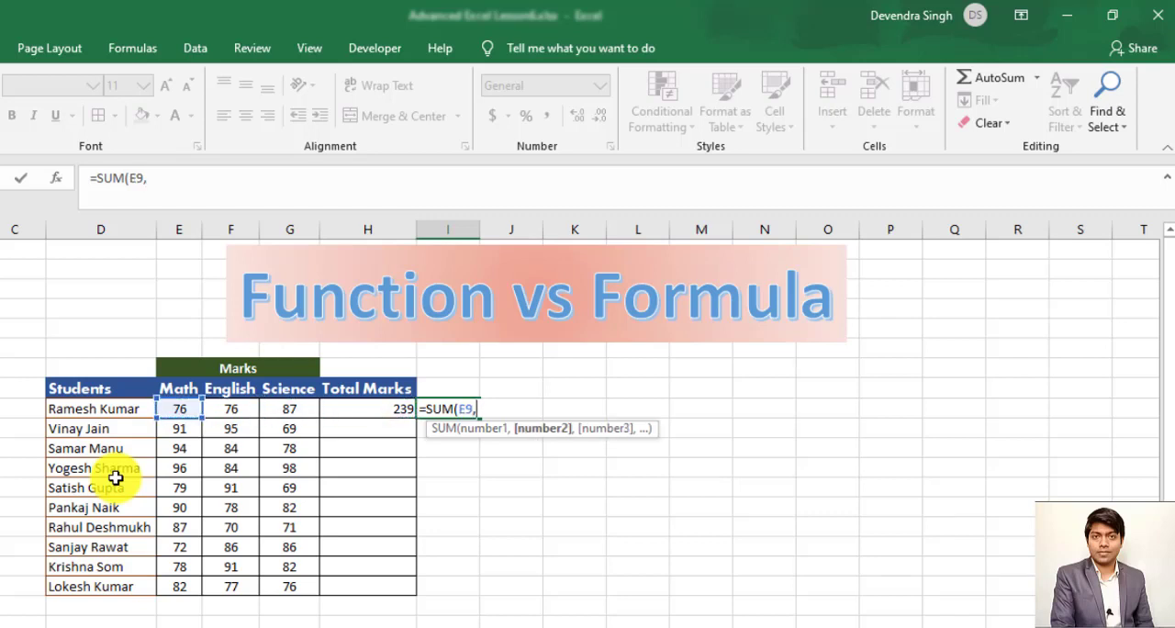
{"action": "key", "text": "Left"}
{"action": "key", "text": "Left"}
{"action": "key", "text": "Left"}
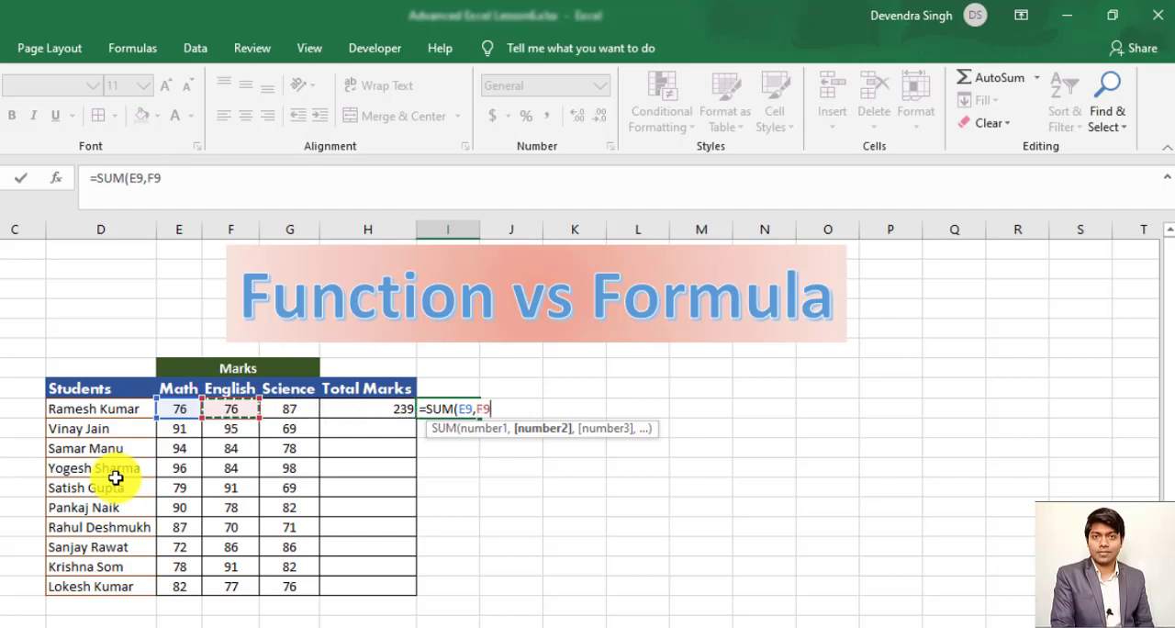
{"action": "type", "text": ","}
{"action": "key", "text": "Left"}
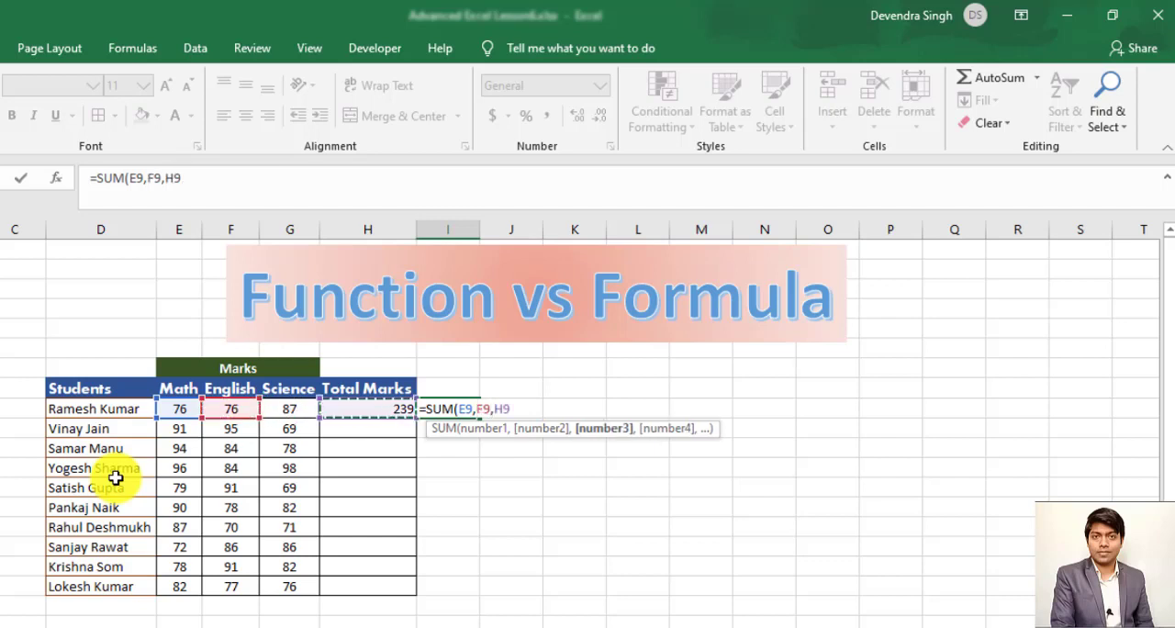
{"action": "key", "text": "Left"}
{"action": "type", "text": ")"}
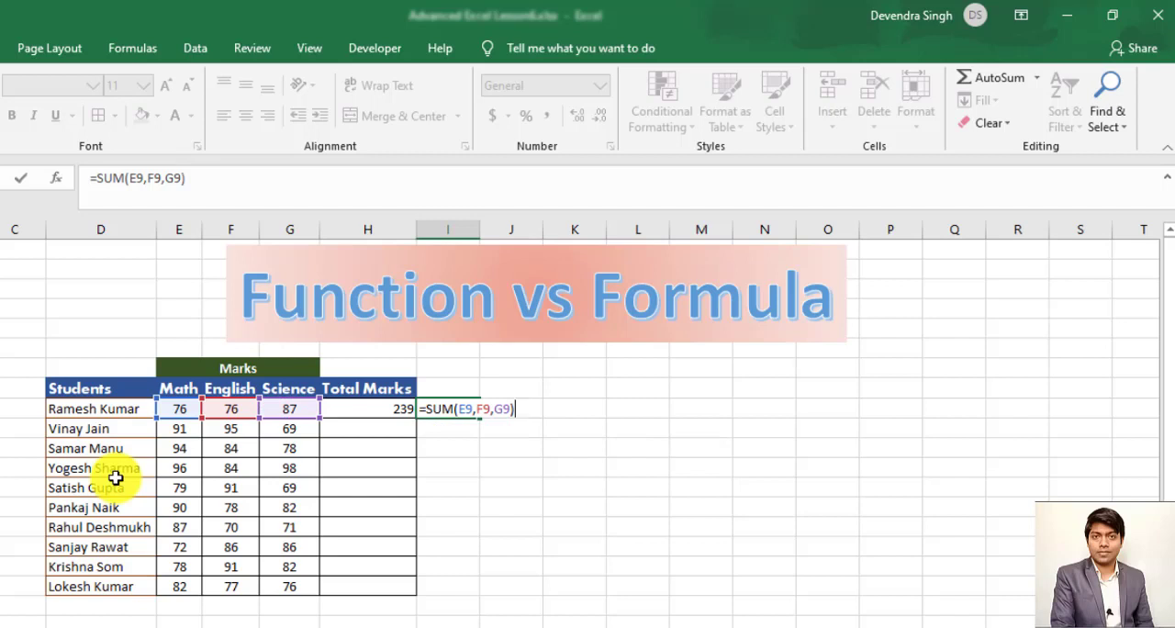
{"action": "key", "text": "Return"}
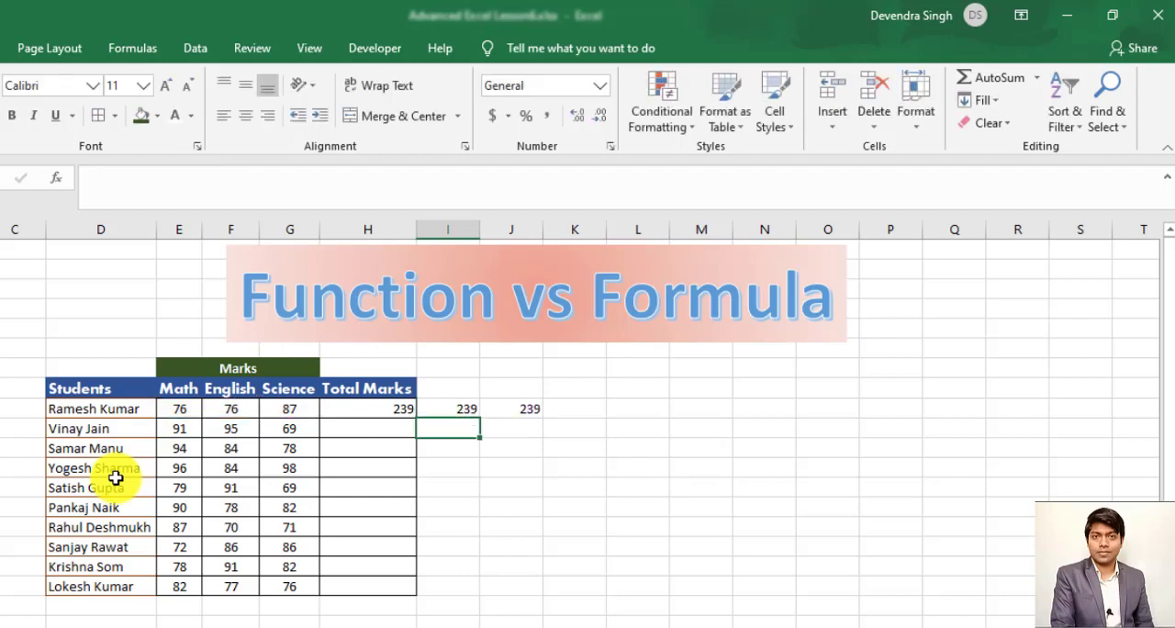
- Replace the content of J9 with the range version of the SUM function, =SUM(E9:G9)
{"action": "key", "text": "Up"}
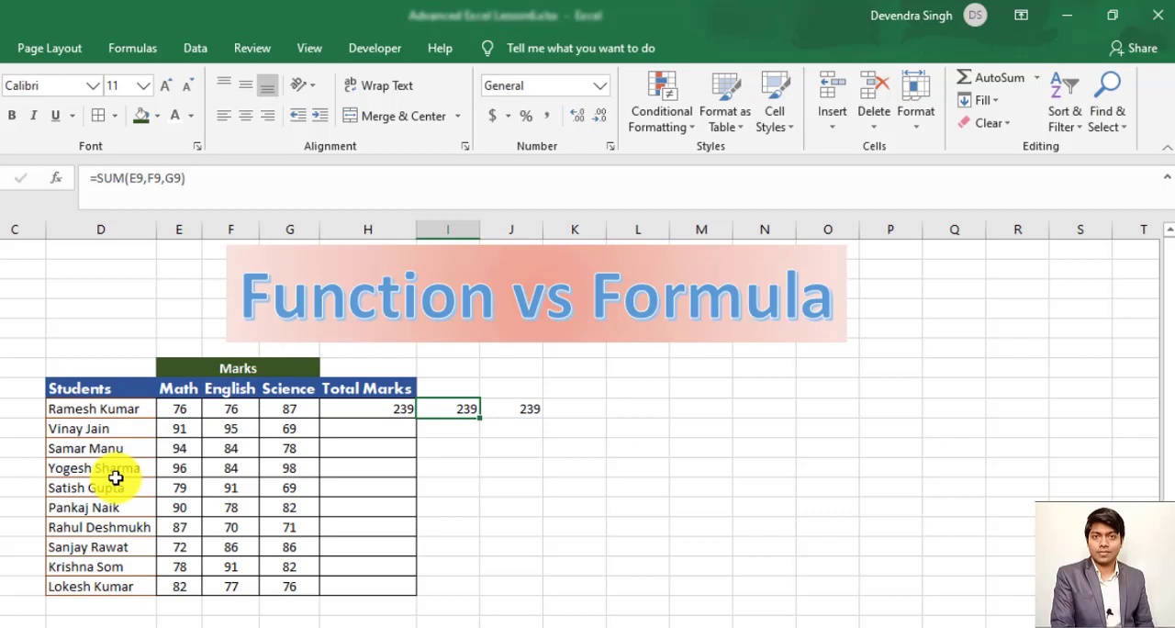
{"action": "key", "text": "Right"}
{"action": "type", "text": "="}
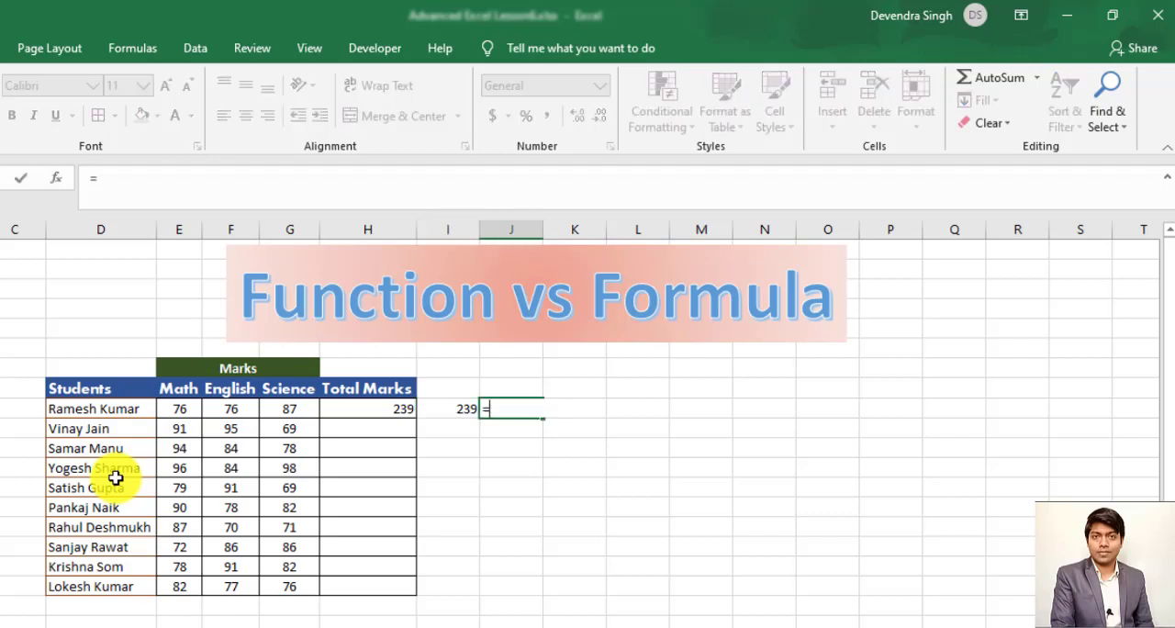
{"action": "type", "text": "sum"}
{"action": "key", "text": "Tab"}
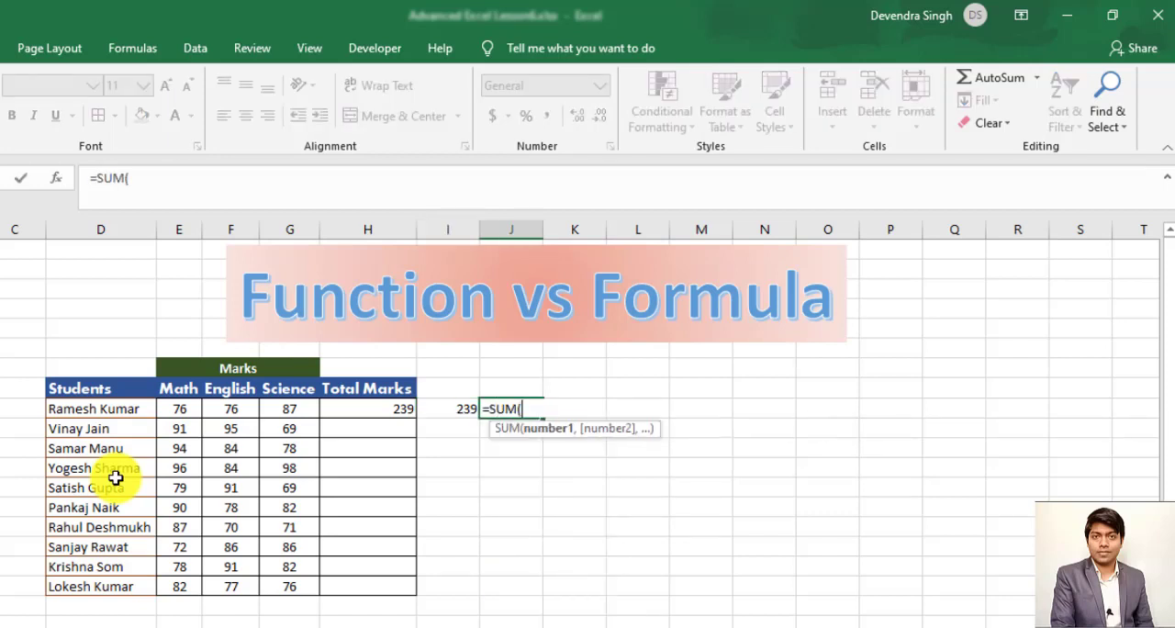
{"action": "key", "text": "Left"}
{"action": "key", "text": "Left"}
{"action": "key", "text": "Left"}
{"action": "key", "text": "Left"}
{"action": "key", "text": "Left"}
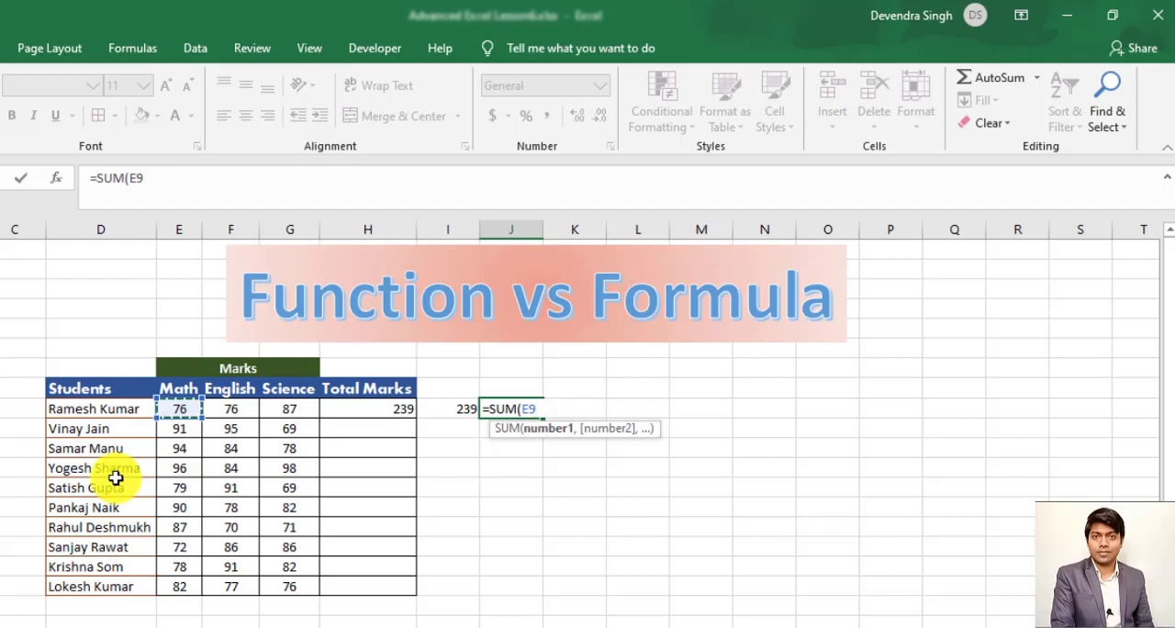
{"action": "key", "text": "shift+Right"}
{"action": "key", "text": "shift+Right"}
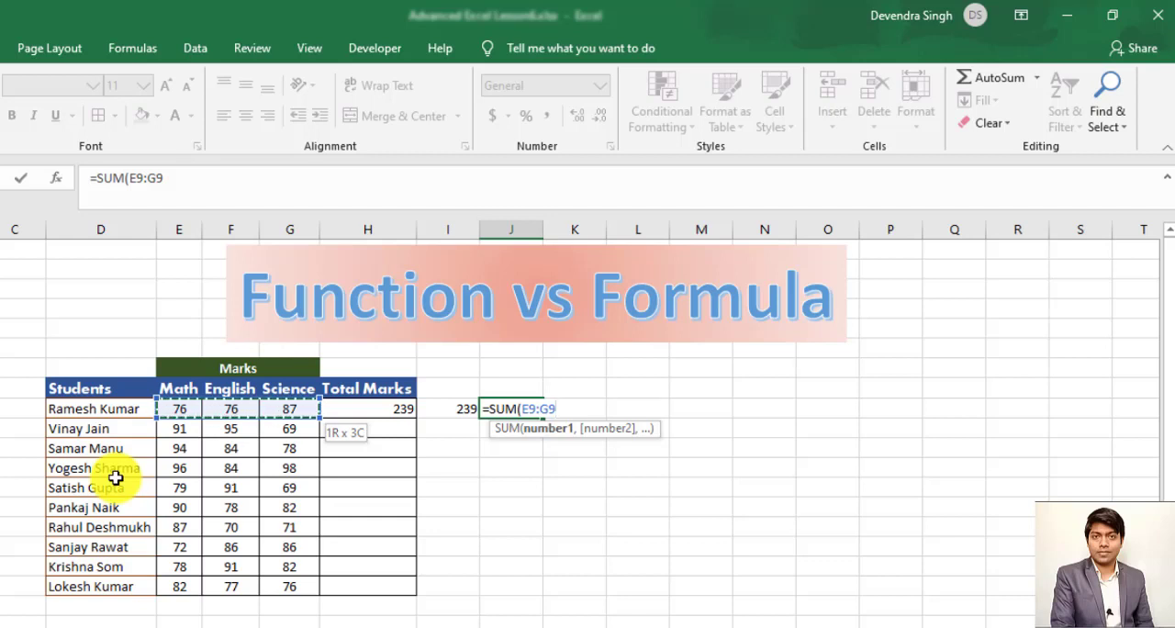
{"action": "type", "text": ")"}
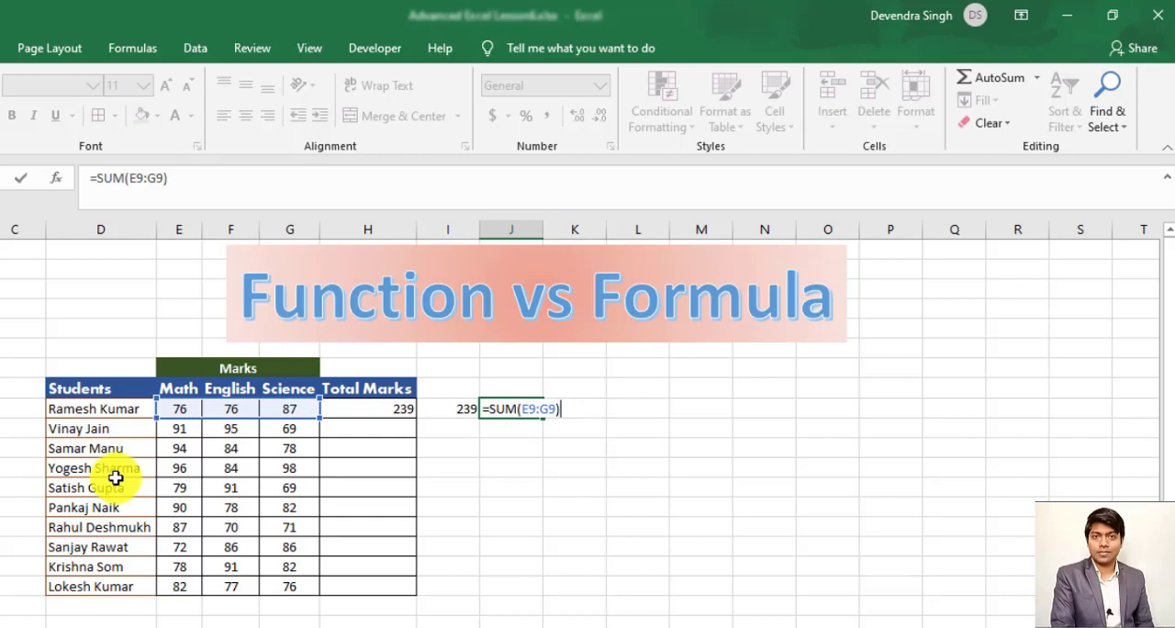
{"action": "key", "text": "Return"}
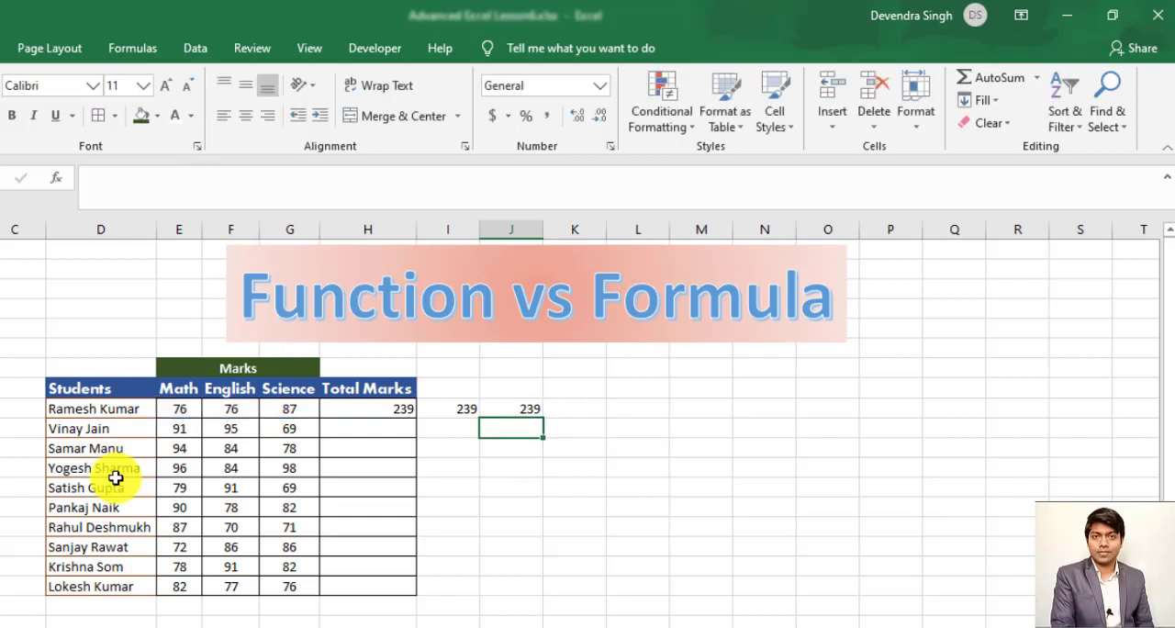
- Compare the plain addition formula in H9 with the SUM functions in I9 and J9
{"action": "key", "text": "Up"}
{"action": "key", "text": "Left"}
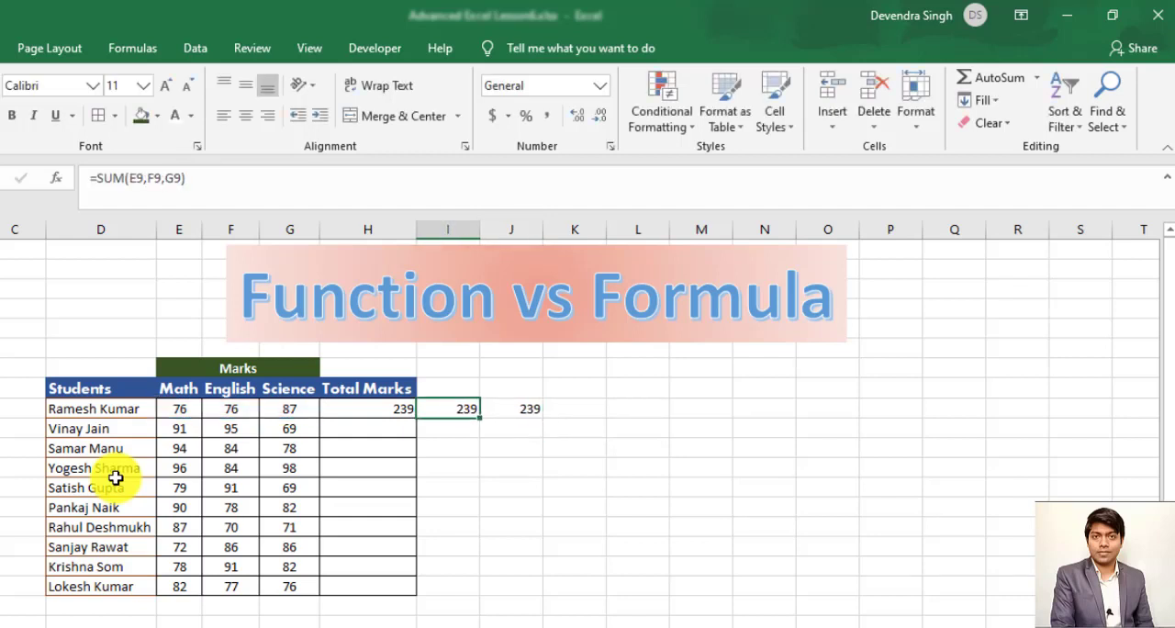
{"action": "key", "text": "Left"}
{"action": "key", "text": "Right"}
{"action": "key", "text": "Right"}
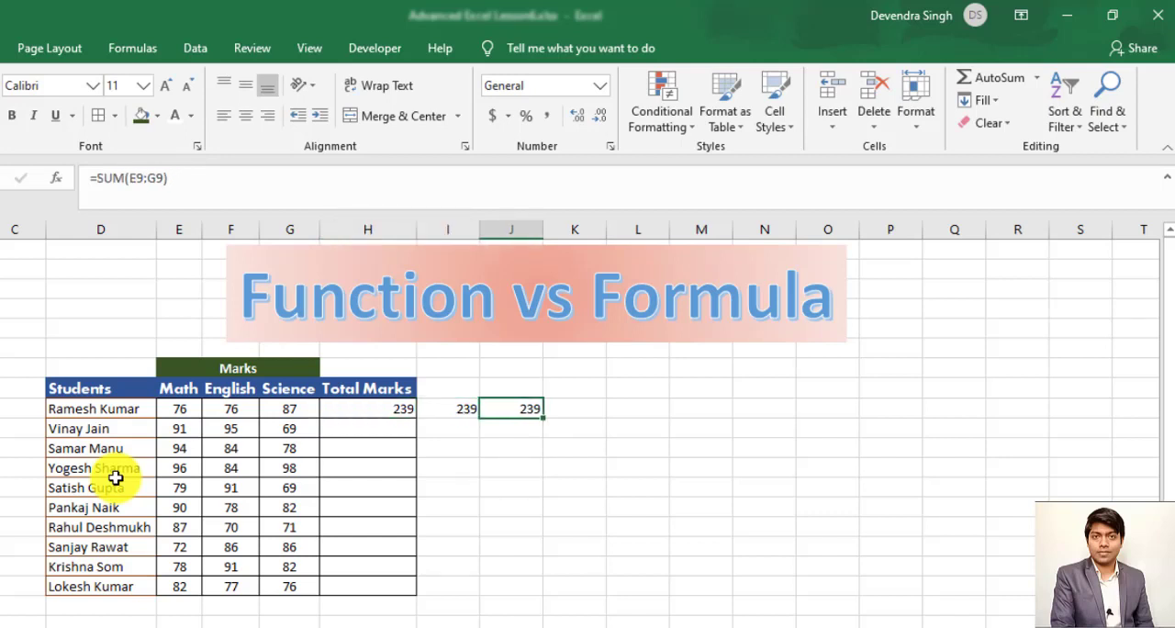
{"action": "key", "text": "Left"}
{"action": "key", "text": "Left"}
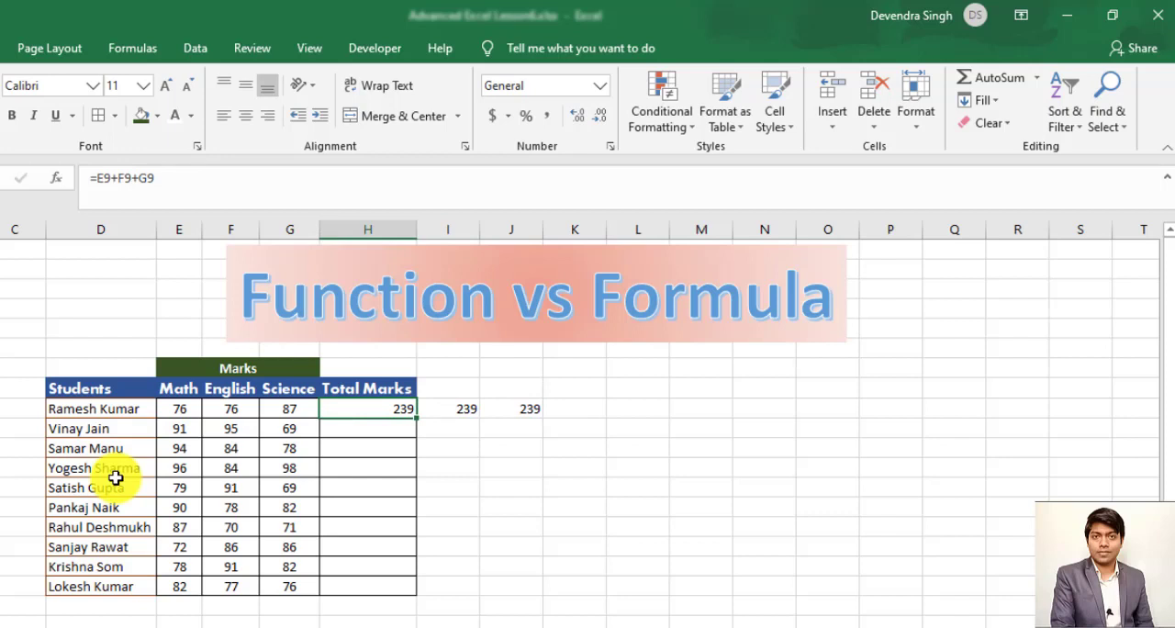
{"action": "key", "text": "Right"}
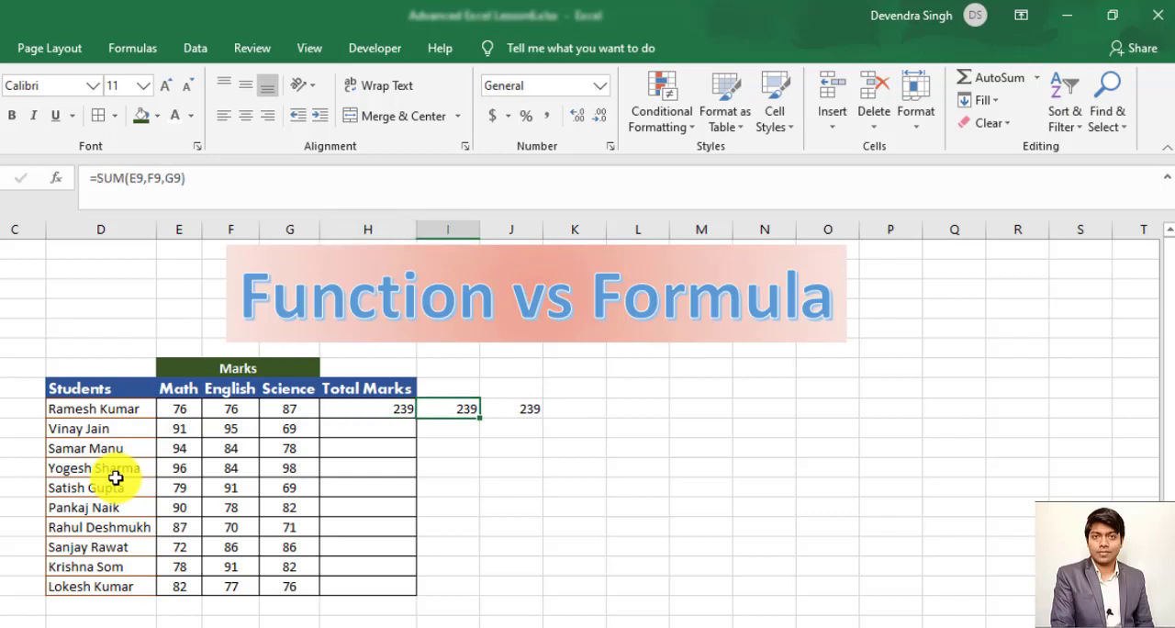
{"action": "key", "text": "Right"}
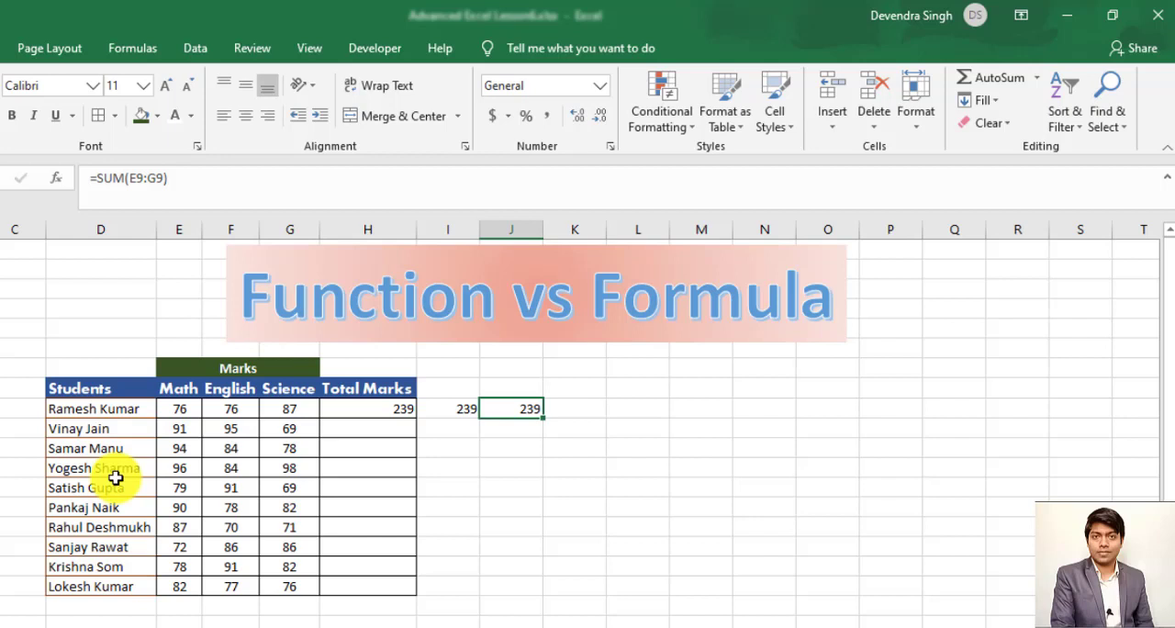
{"action": "key", "text": "Left"}
{"action": "key", "text": "Left"}
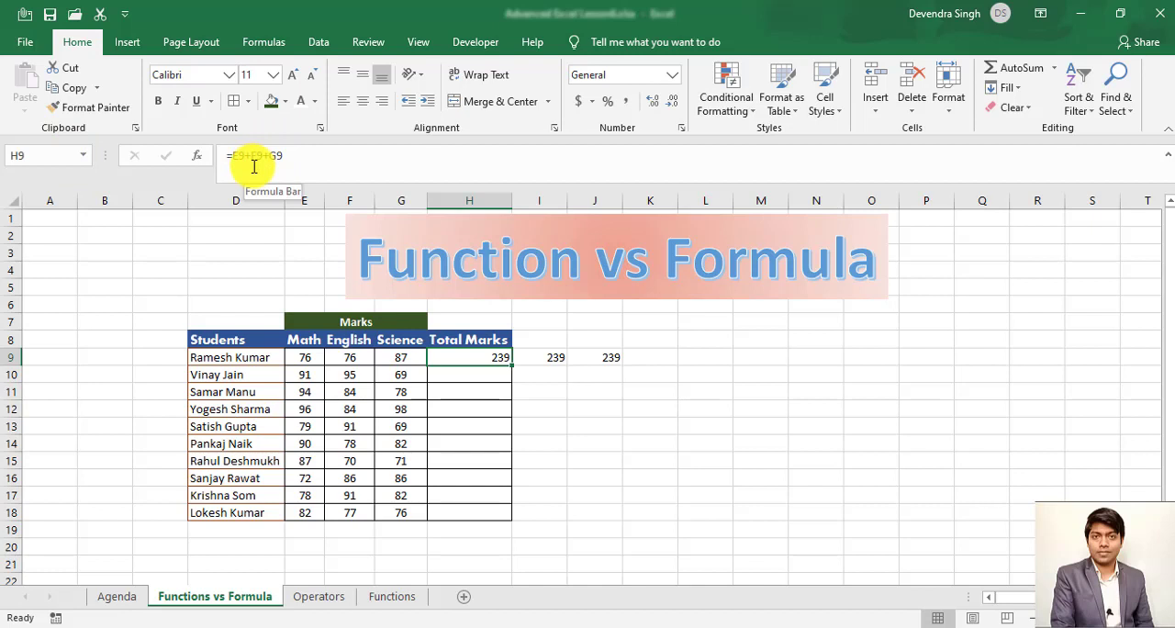
- Switch to the Operators sheet and select the name cell of the multiplication operator, D9
{"action": "left_click", "coordinate": [314, 604]}
{"action": "left_click", "coordinate": [272, 395]}
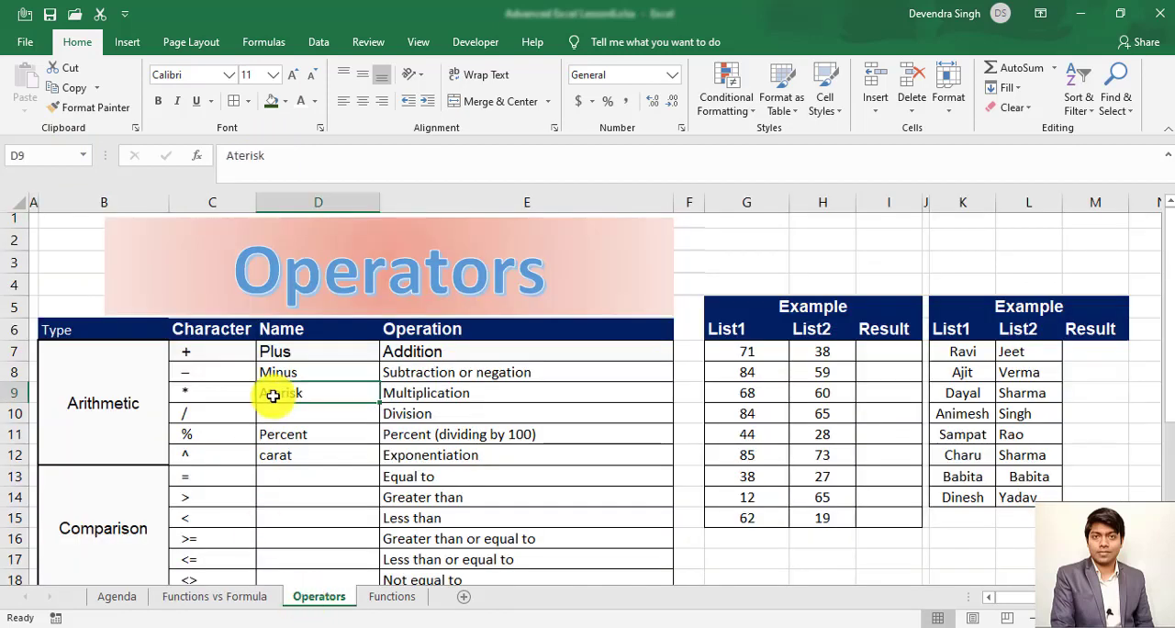
- Examine the Arithmetic group and its operator characters in column C, from multiplication down to exponentiation
{"action": "key", "text": "Left"}
{"action": "key", "text": "Left"}
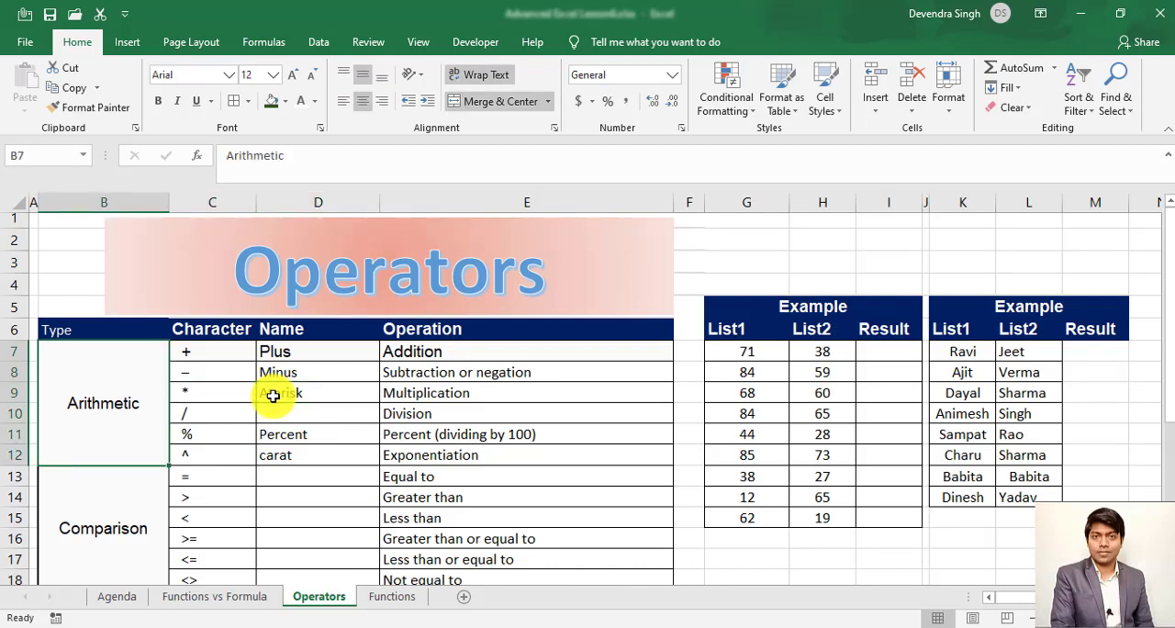
{"action": "key", "text": "Right"}
{"action": "key", "text": "Down"}
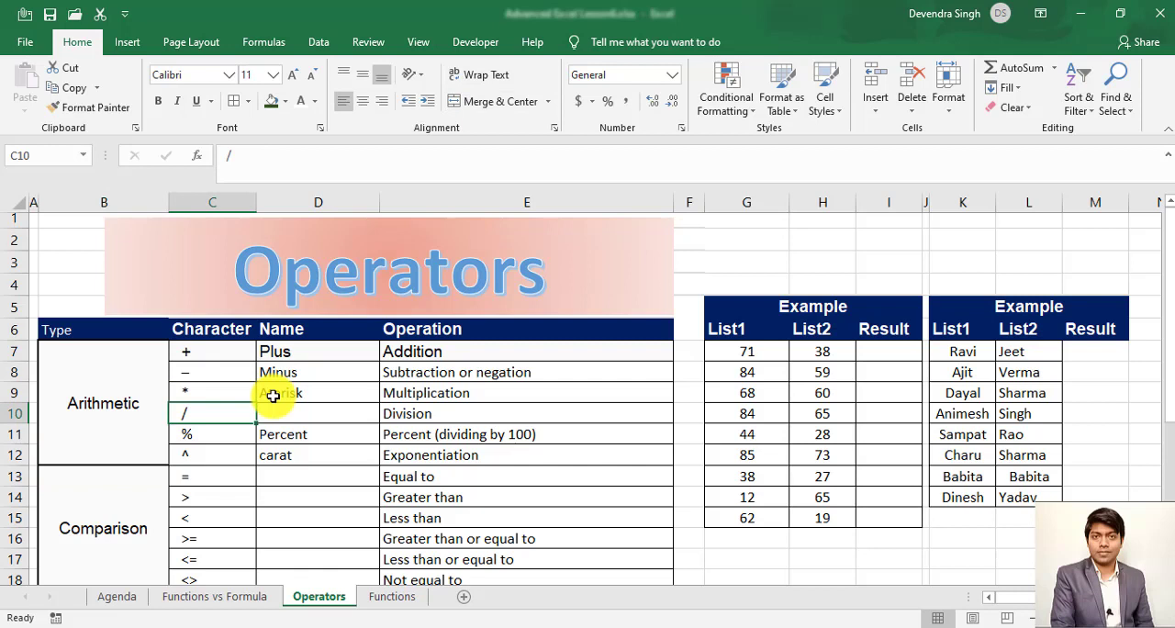
{"action": "key", "text": "Down"}
{"action": "key", "text": "Down"}
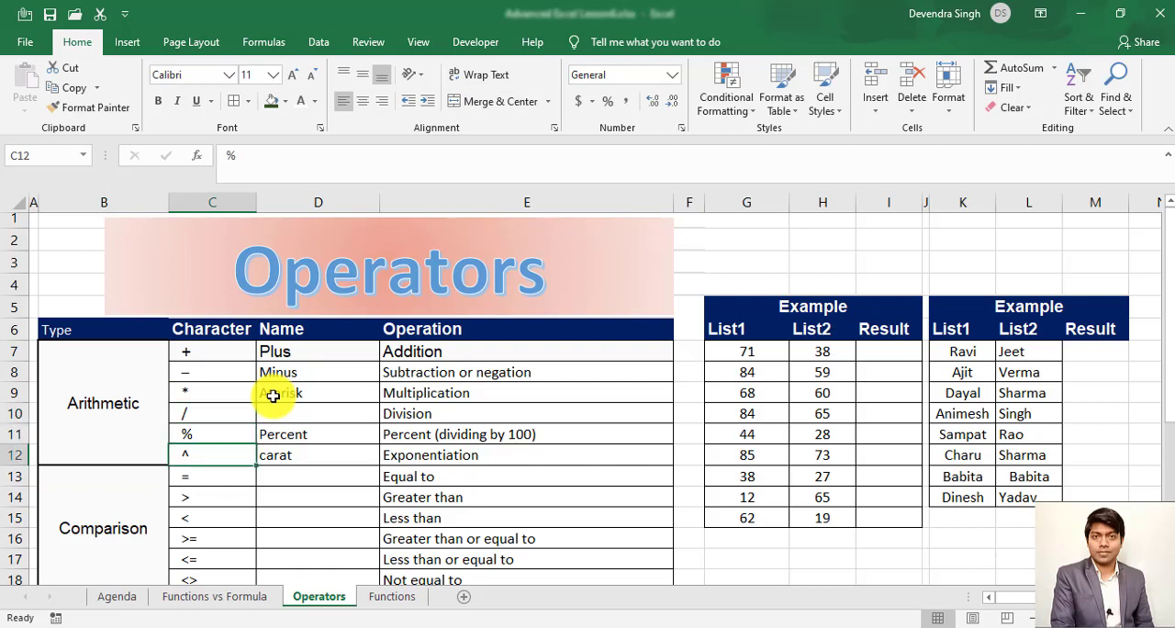
{"action": "key", "text": "Down"}
{"action": "key", "text": "Down"}
{"action": "key", "text": "ctrl+Up"}
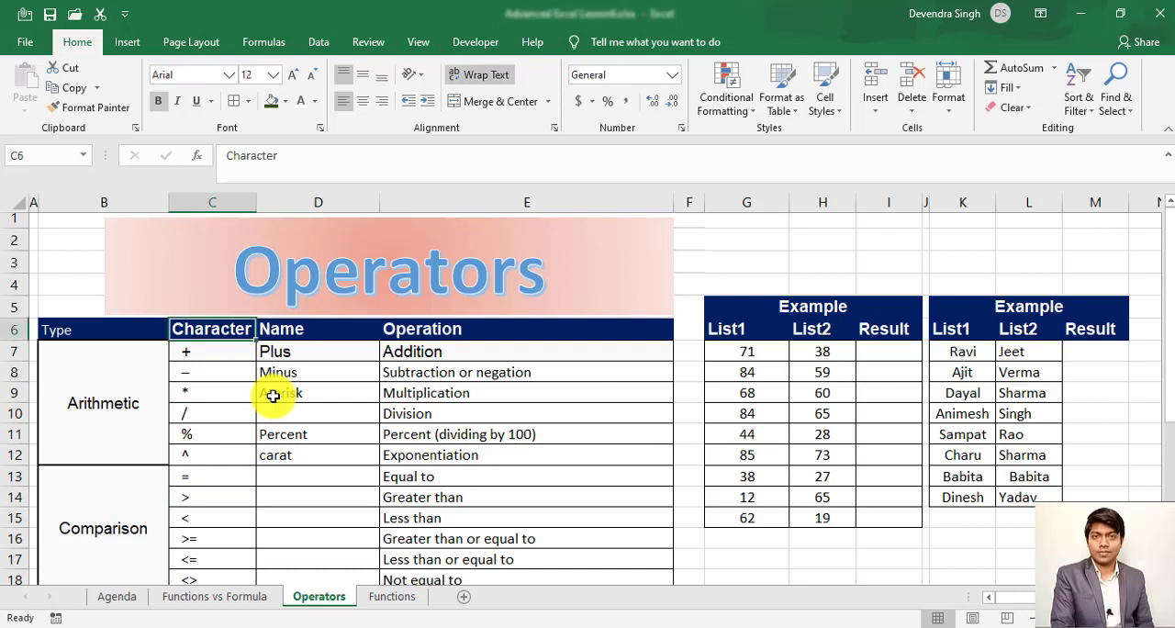
- Rename the heading above the numeric example lists, in G5, as Example1
{"action": "key", "text": "Right"}
{"action": "key", "text": "Right"}
{"action": "key", "text": "Right"}
{"action": "key", "text": "Right"}
{"action": "key", "text": "Right"}
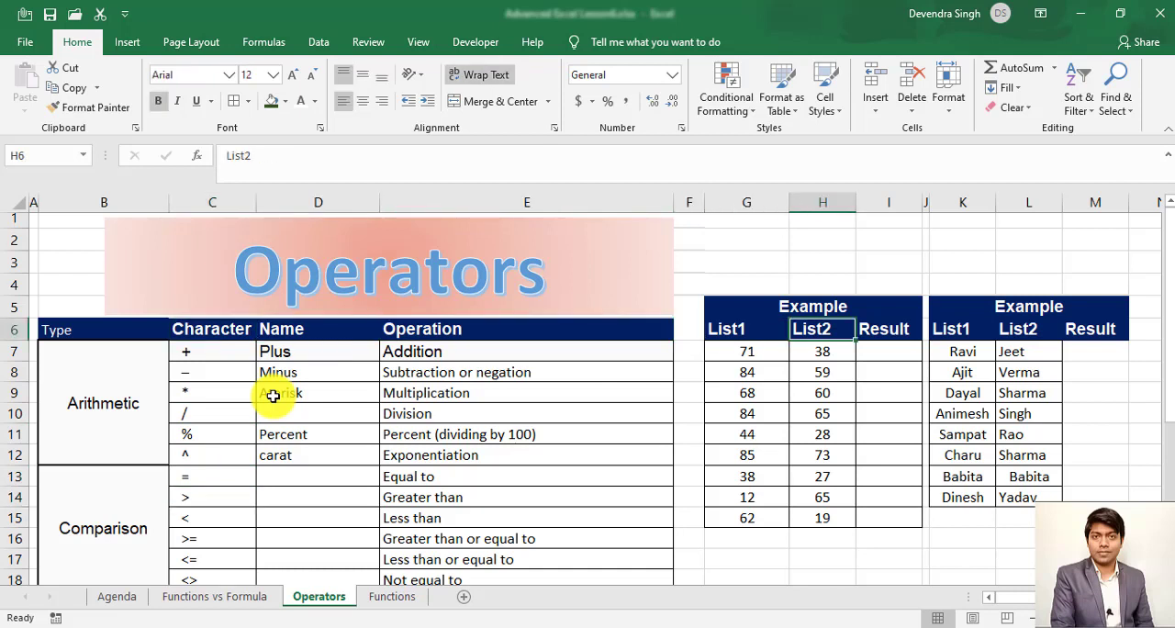
{"action": "key", "text": "Right"}
{"action": "key", "text": "Right"}
{"action": "key", "text": "Right"}
{"action": "key", "text": "Right"}
{"action": "key", "text": "Up"}
{"action": "key", "text": "Left"}
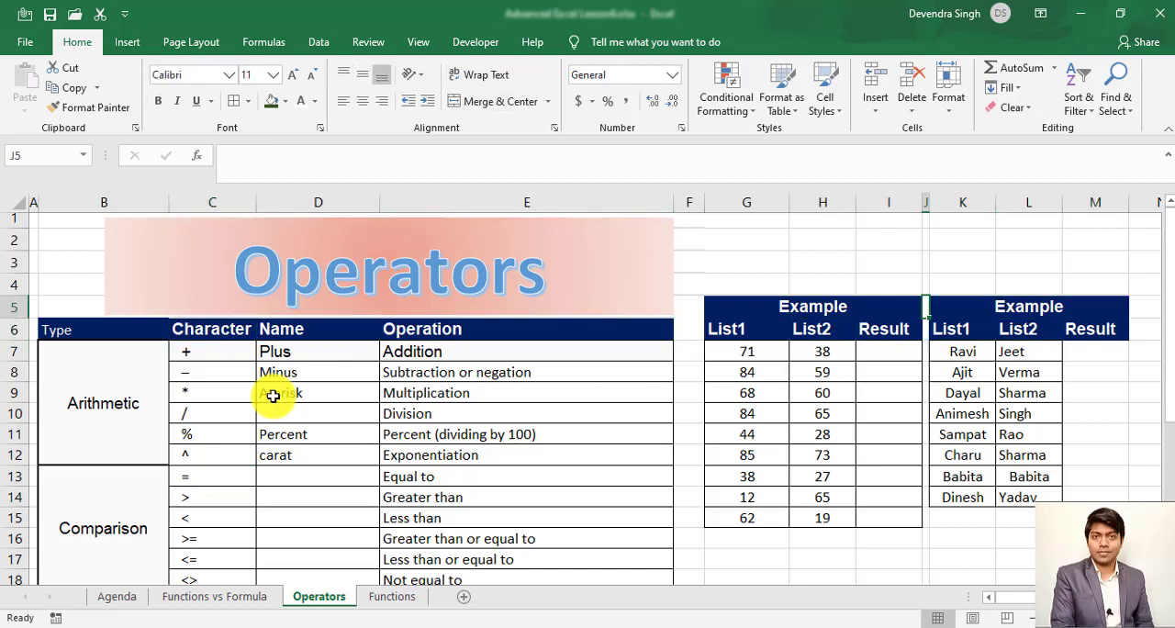
{"action": "key", "text": "Left"}
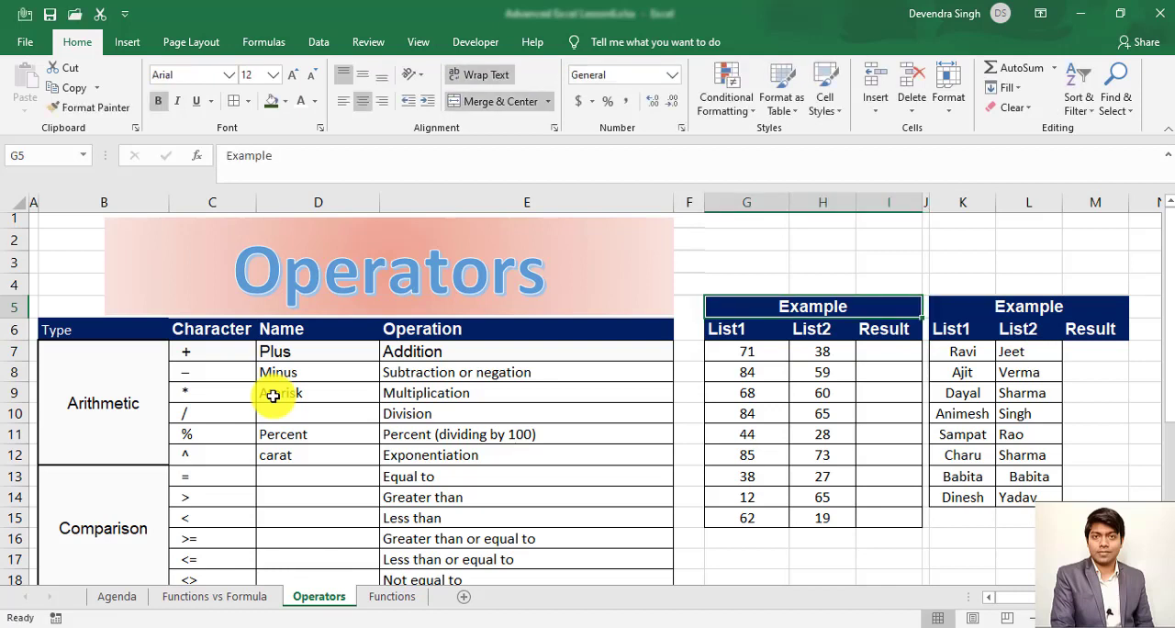
{"action": "key", "text": "F2"}
{"action": "type", "text": "1"}
{"action": "key", "text": "Tab"}
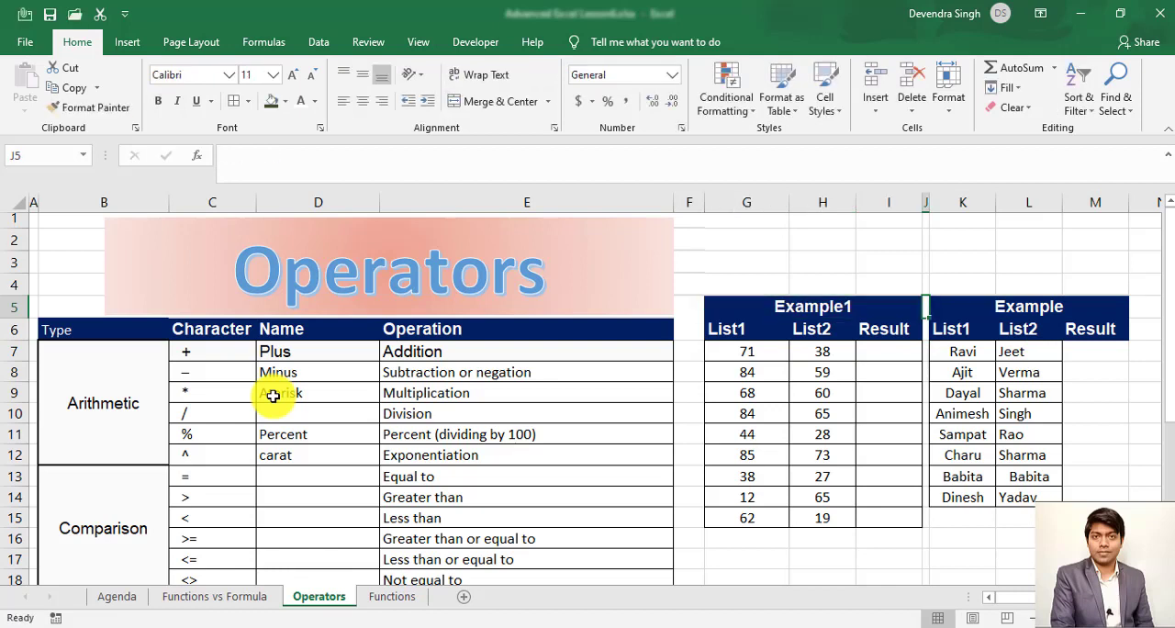
- Rename the heading above the text example lists, in K5, as Example2
{"action": "key", "text": "Right"}
{"action": "key", "text": "F2"}
{"action": "type", "text": "2"}
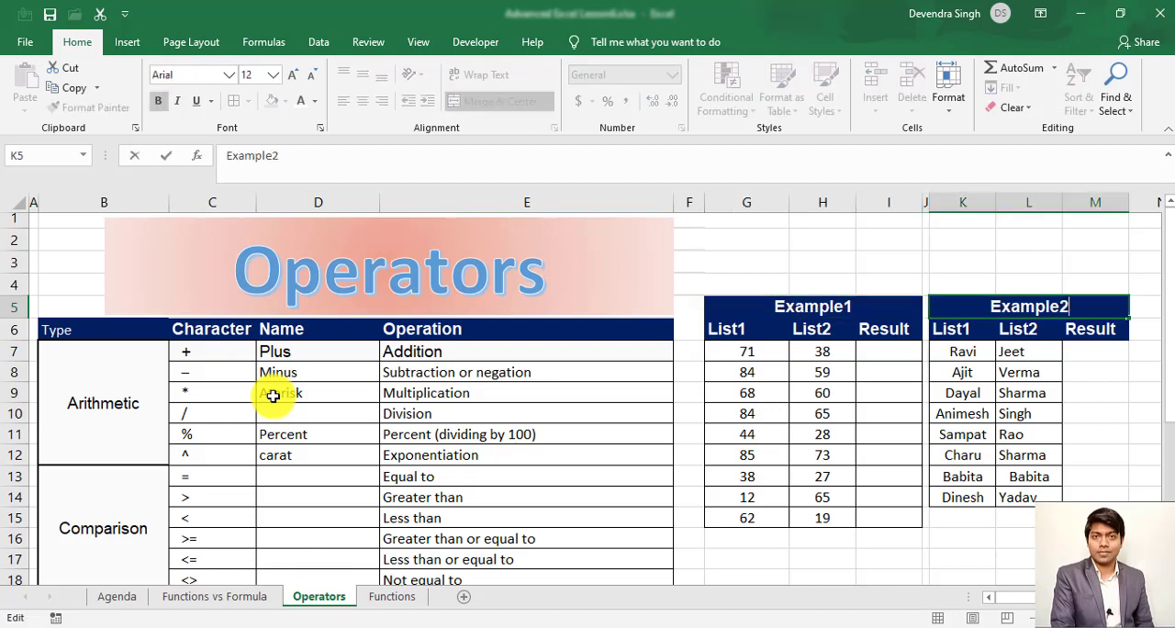
{"action": "key", "text": "Return"}
- Review the List1 heading of the numeric example and the plus operator in C7
{"action": "key", "text": "Left"}
{"action": "key", "text": "Left"}
{"action": "key", "text": "Left"}
{"action": "key", "text": "Left"}
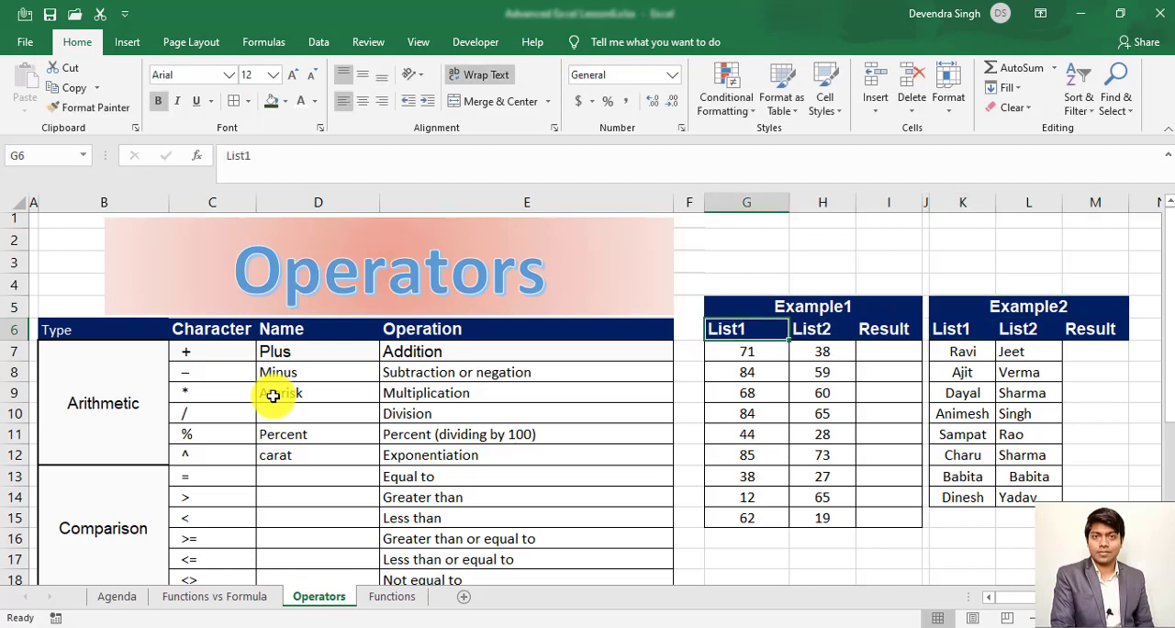
{"action": "key", "text": "Down"}
{"action": "key", "text": "Left"}
{"action": "key", "text": "Left"}
{"action": "key", "text": "Left"}
{"action": "key", "text": "Left"}
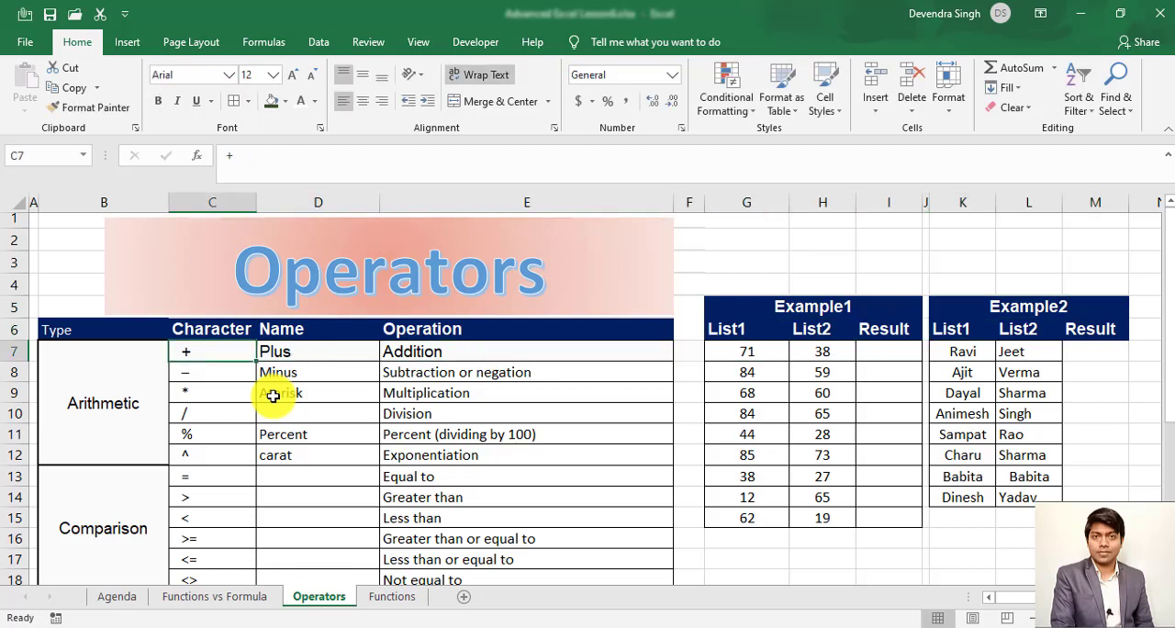
- Add the first List1 and List2 values of Example1 in result cell I7 with the formula =G7+H7
{"action": "key", "text": "Right"}
{"action": "key", "text": "Right"}
{"action": "key", "text": "Right"}
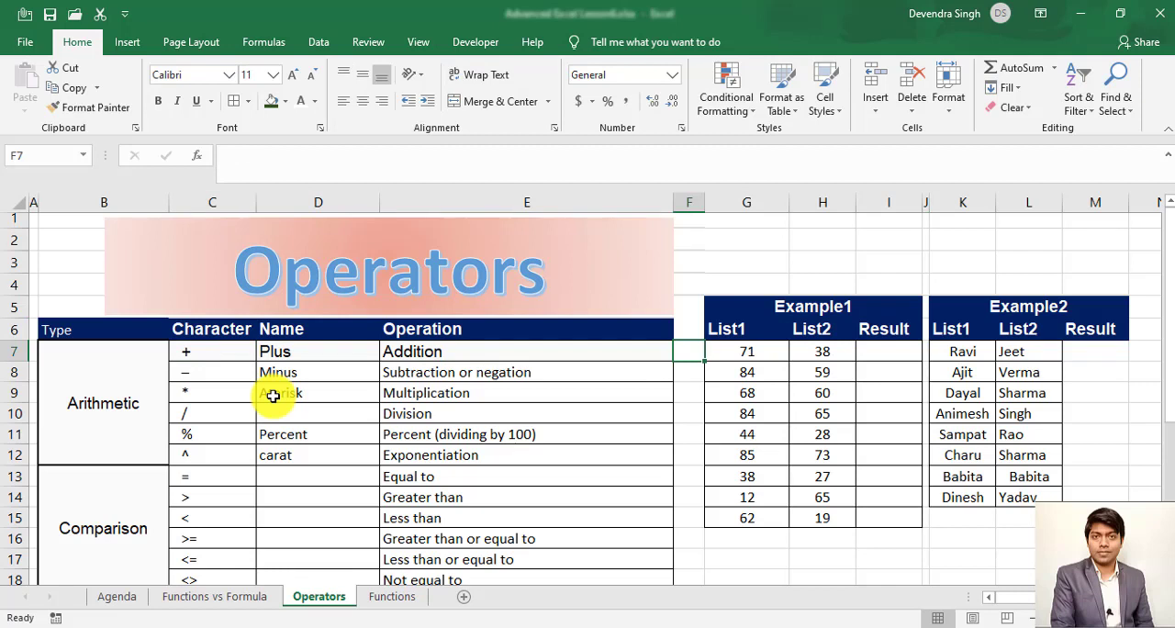
{"action": "key", "text": "Right"}
{"action": "key", "text": "Right"}
{"action": "key", "text": "Right"}
{"action": "type", "text": "="}
{"action": "key", "text": "Left"}
{"action": "key", "text": "Left"}
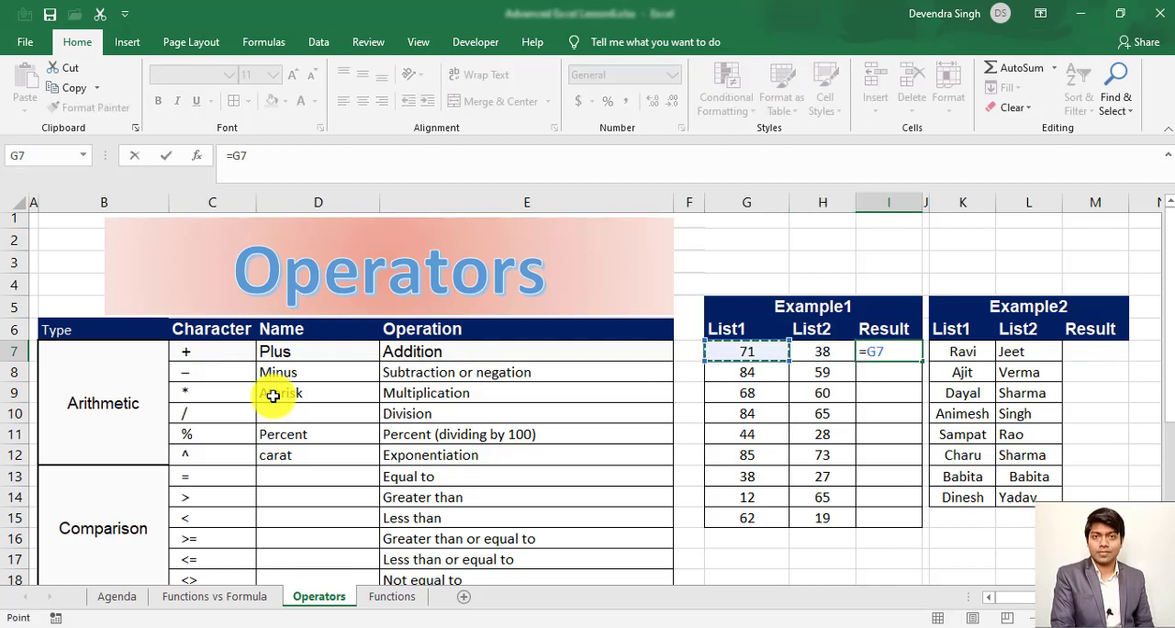
{"action": "type", "text": "+"}
{"action": "key", "text": "Left"}
{"action": "key", "text": "Return"}
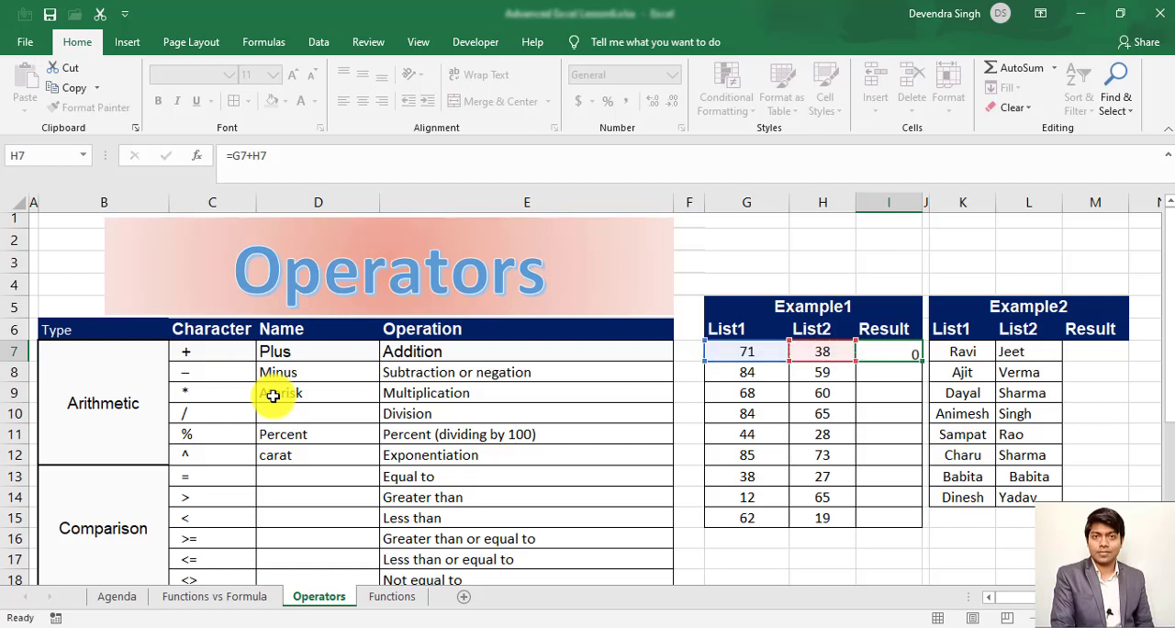
{"action": "key", "text": "Up"}
{"action": "key", "text": "Down"}
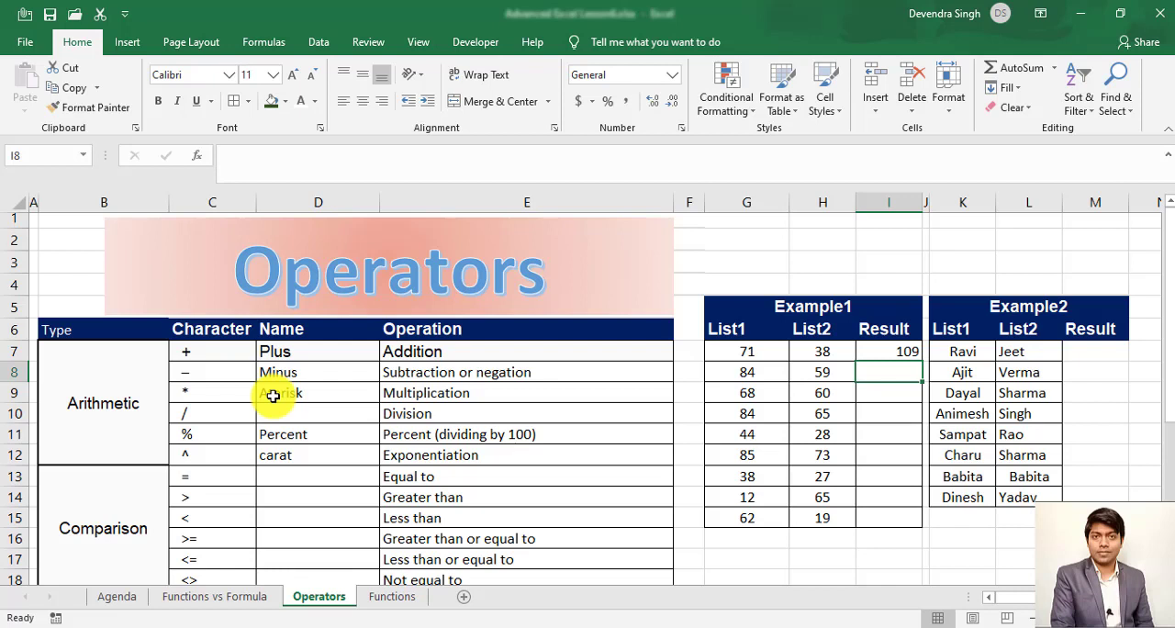
- Subtract the List2 value from the List1 value in result cell I8 with the formula =G8-H8
{"action": "type", "text": "="}
{"action": "key", "text": "Left"}
{"action": "key", "text": "Left"}
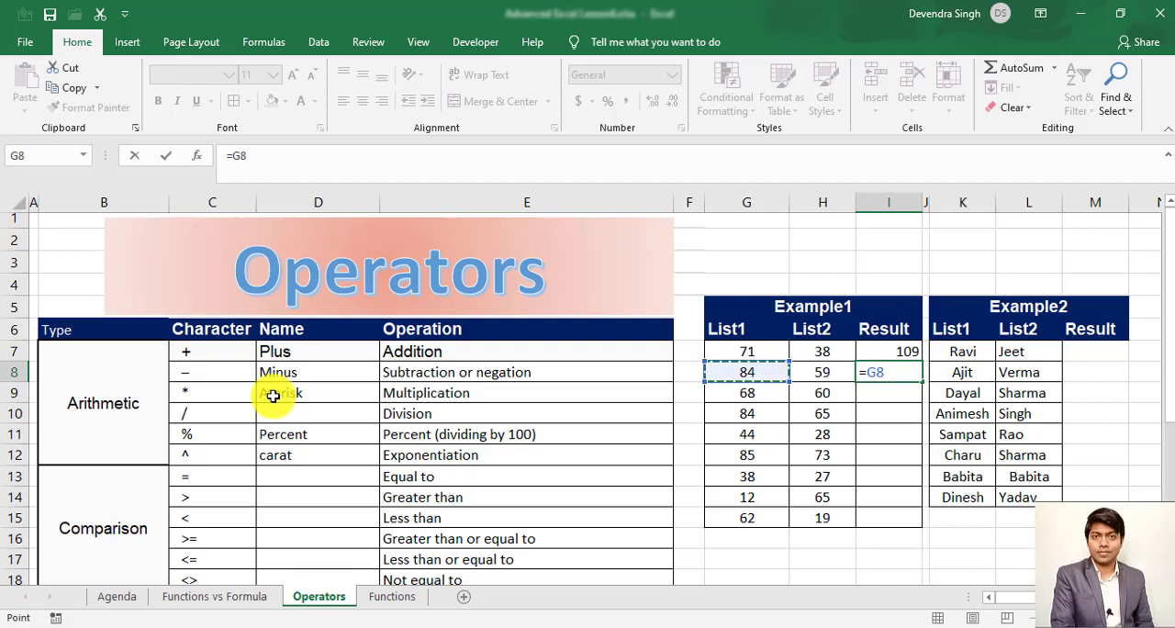
{"action": "type", "text": "-"}
{"action": "key", "text": "Left"}
{"action": "key", "text": "ctrl+Return"}
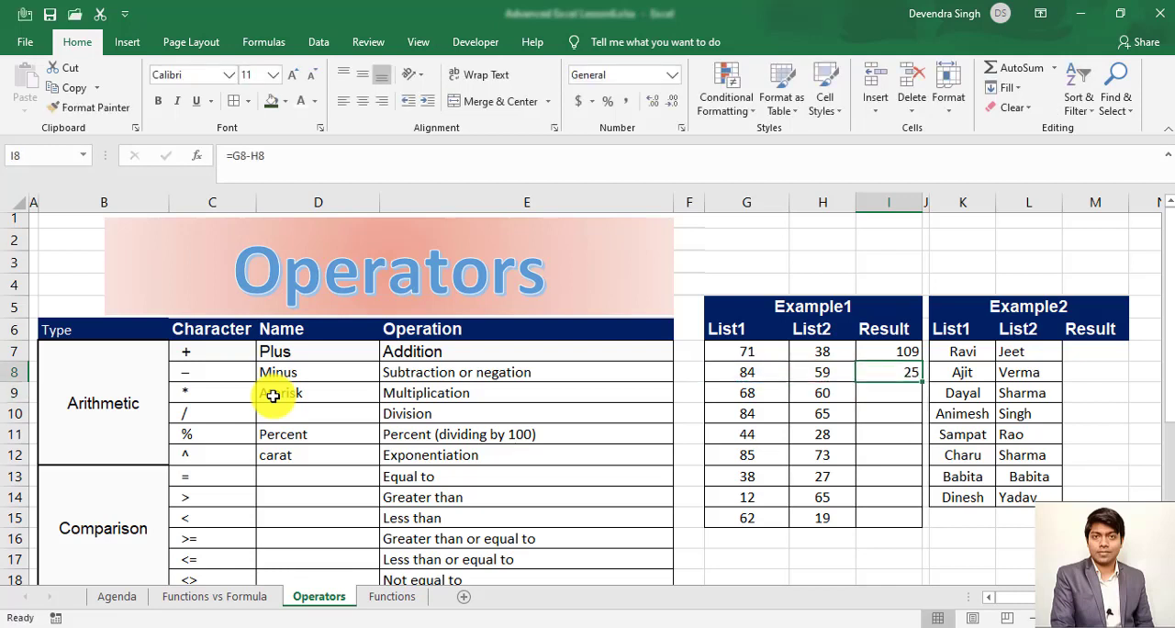
{"action": "key", "text": "Down"}
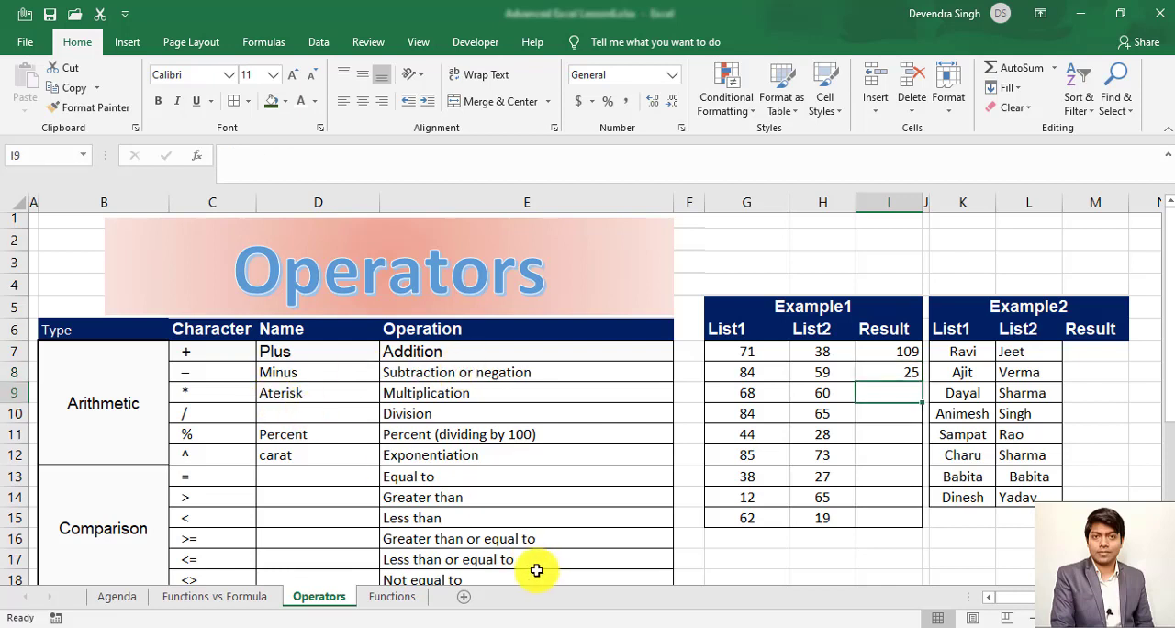
- Correct the spelling of the multiplication operator's name in D9 to Asterisk
{"action": "double_click", "coordinate": [266, 392]}
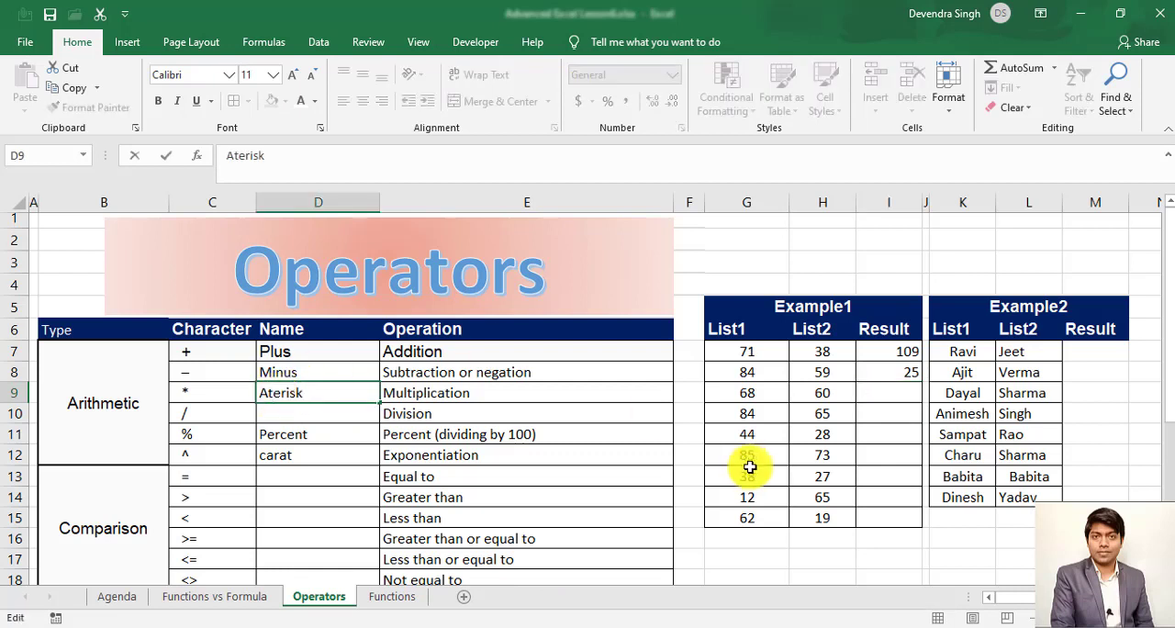
{"action": "key", "text": "BackSpace"}
{"action": "type", "text": "st"}
{"action": "key", "text": "Return"}
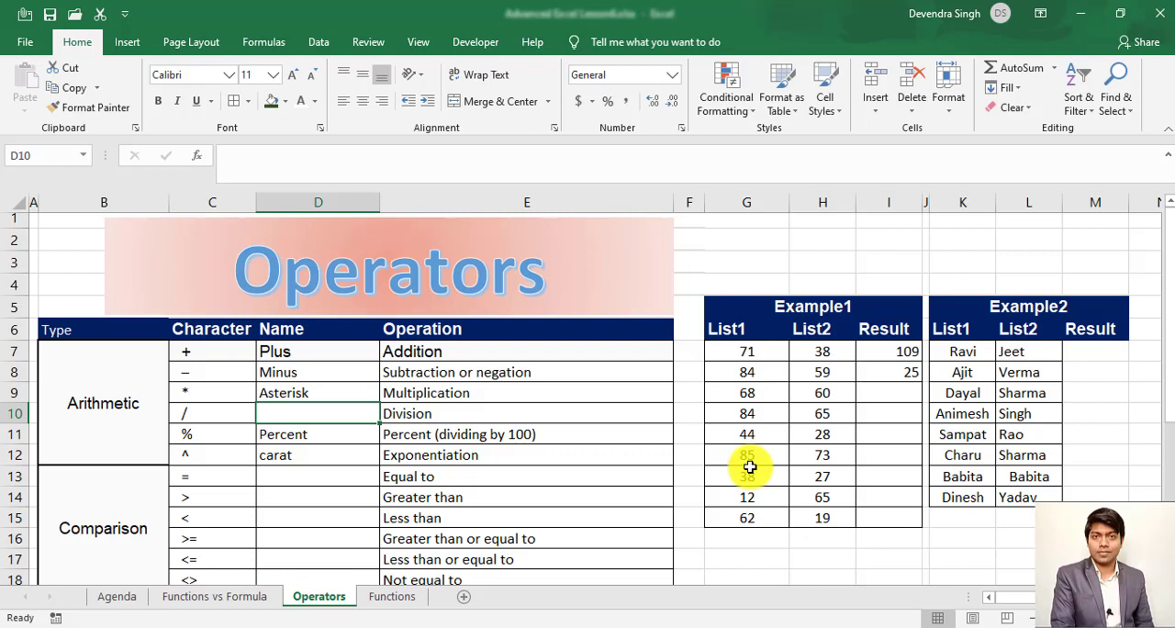
- Multiply the List1 and List2 values in result cell I9 with the formula =G9*H9
{"action": "left_click", "coordinate": [894, 391]}
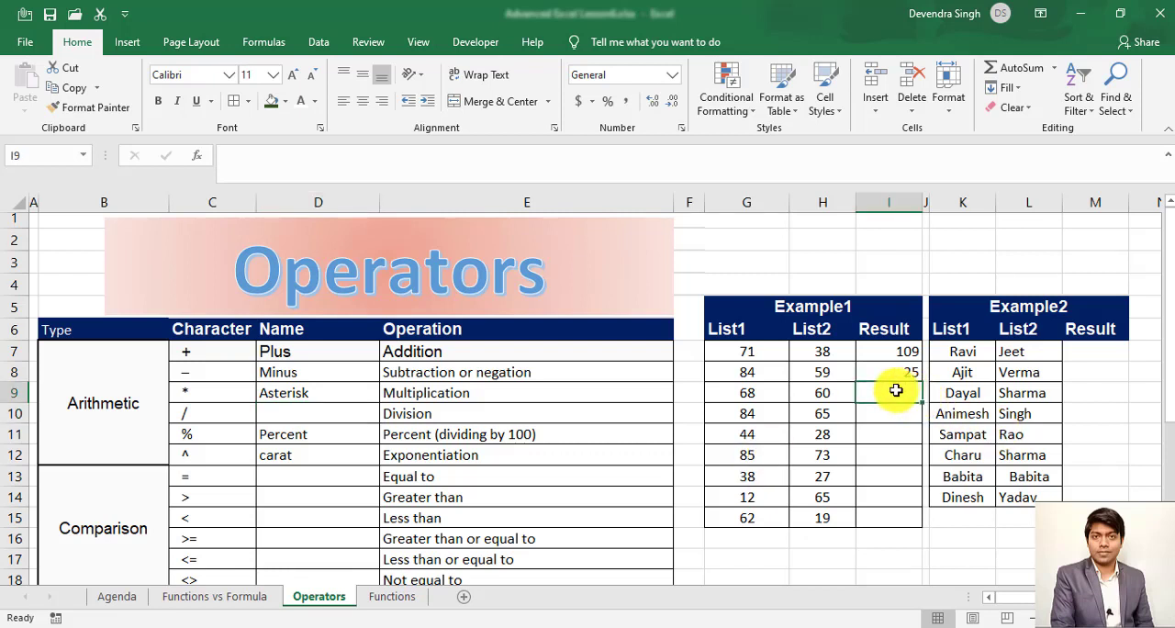
{"action": "type", "text": "="}
{"action": "key", "text": "Left"}
{"action": "key", "text": "Left"}
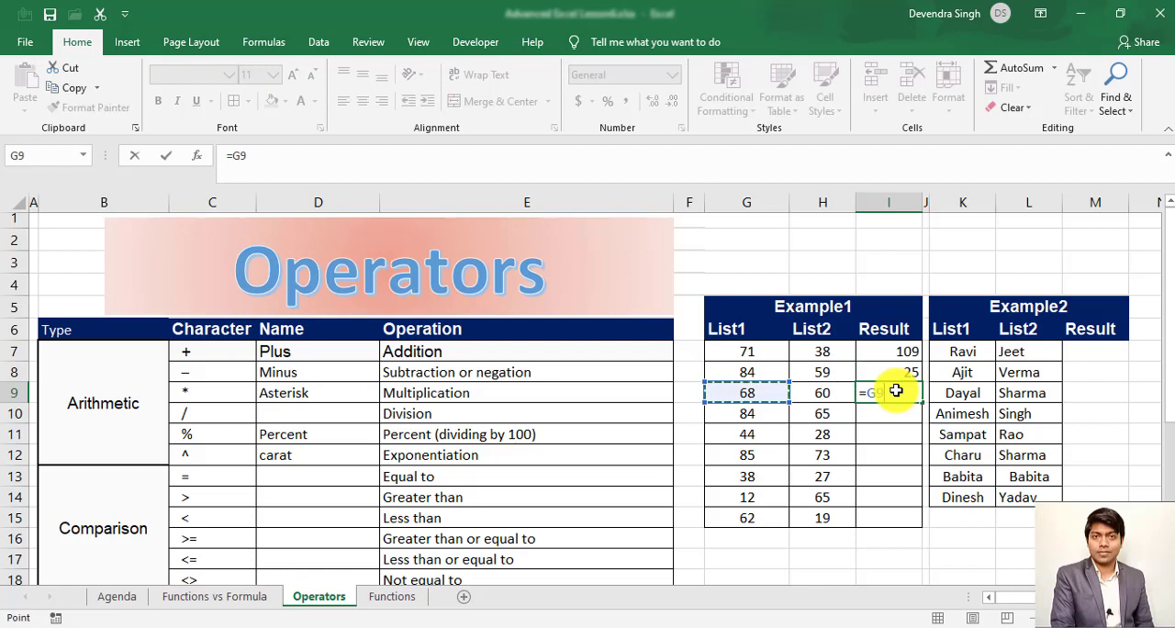
{"action": "type", "text": "*"}
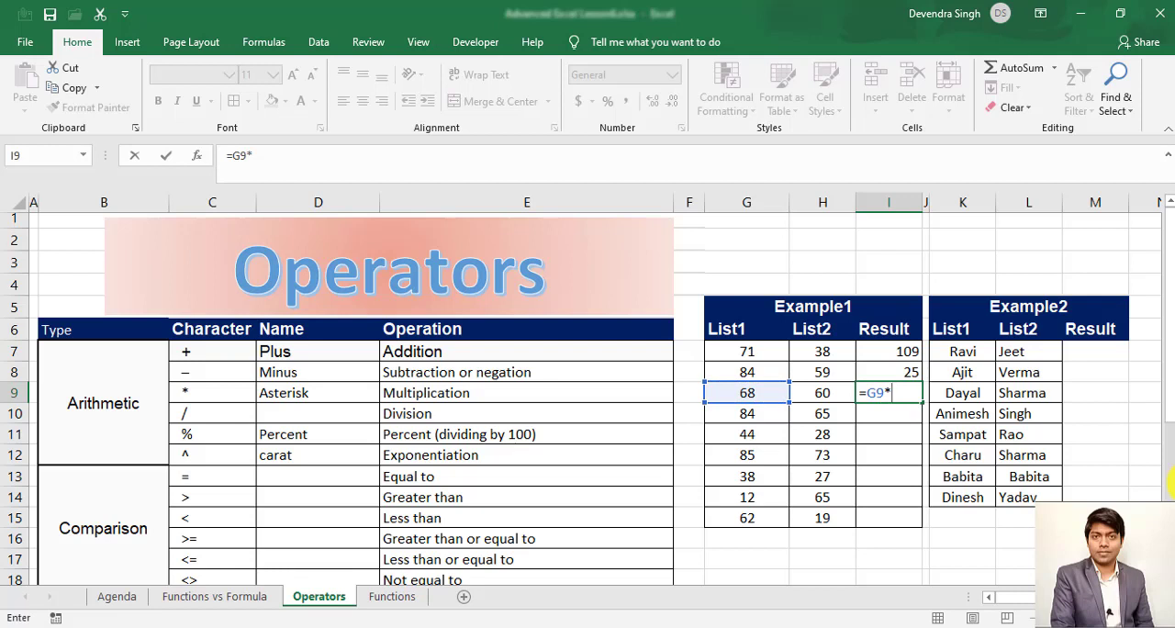
{"action": "key", "text": "Left"}
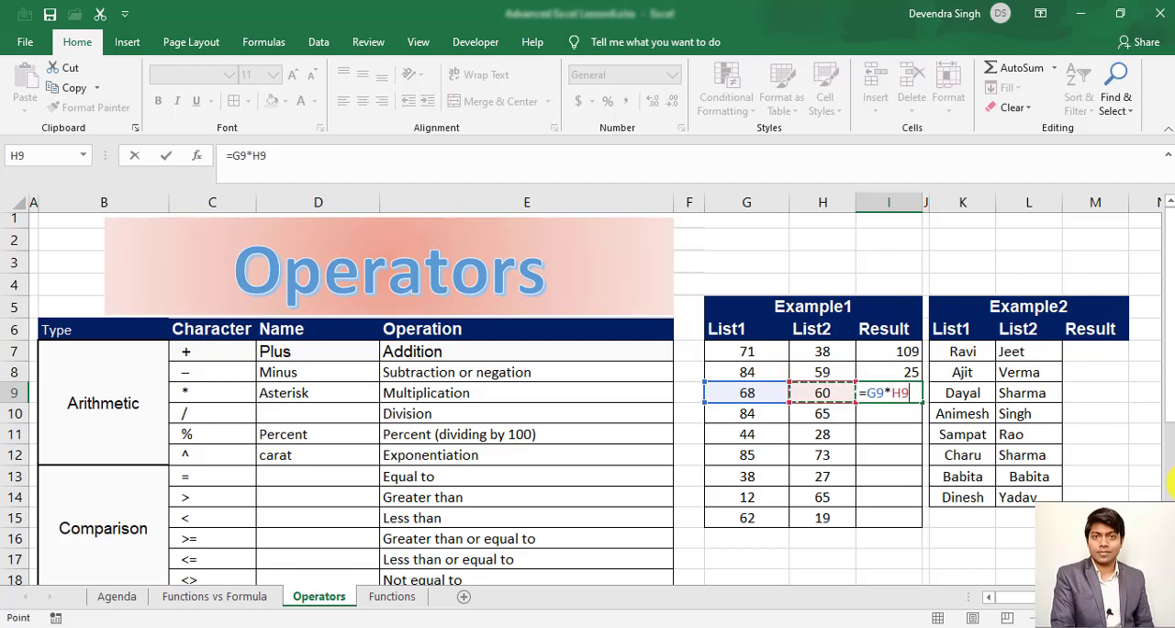
{"action": "key", "text": "Return"}
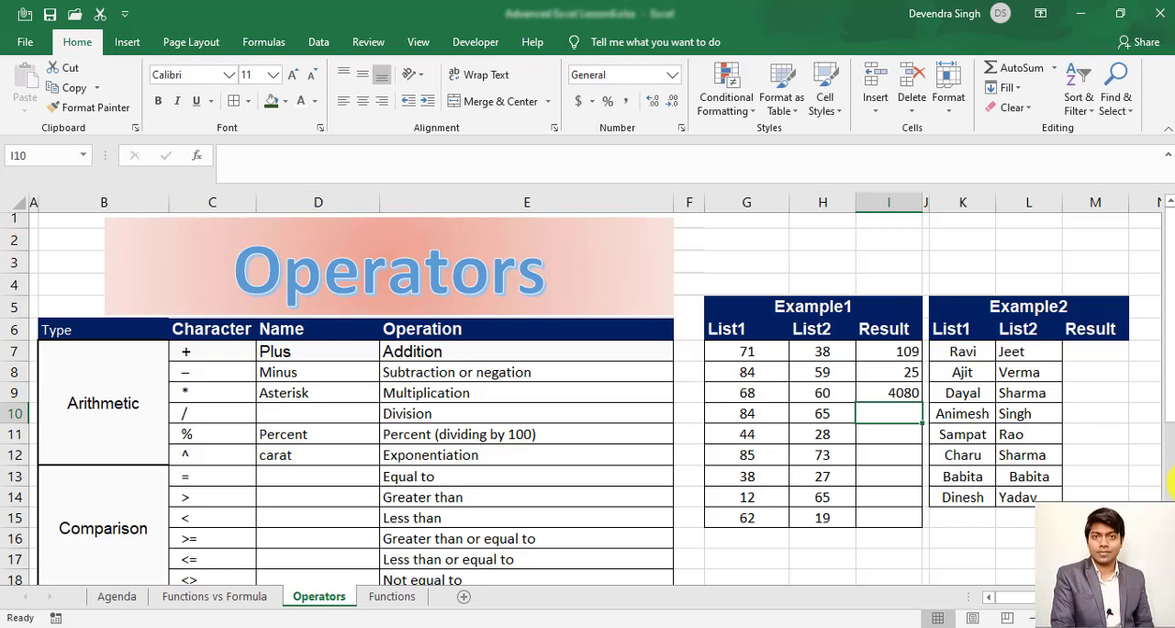
- Divide the List1 value by the List2 value in result cell I10 with the formula =G10/H10
{"action": "type", "text": "="}
{"action": "key", "text": "Left"}
{"action": "key", "text": "Left"}
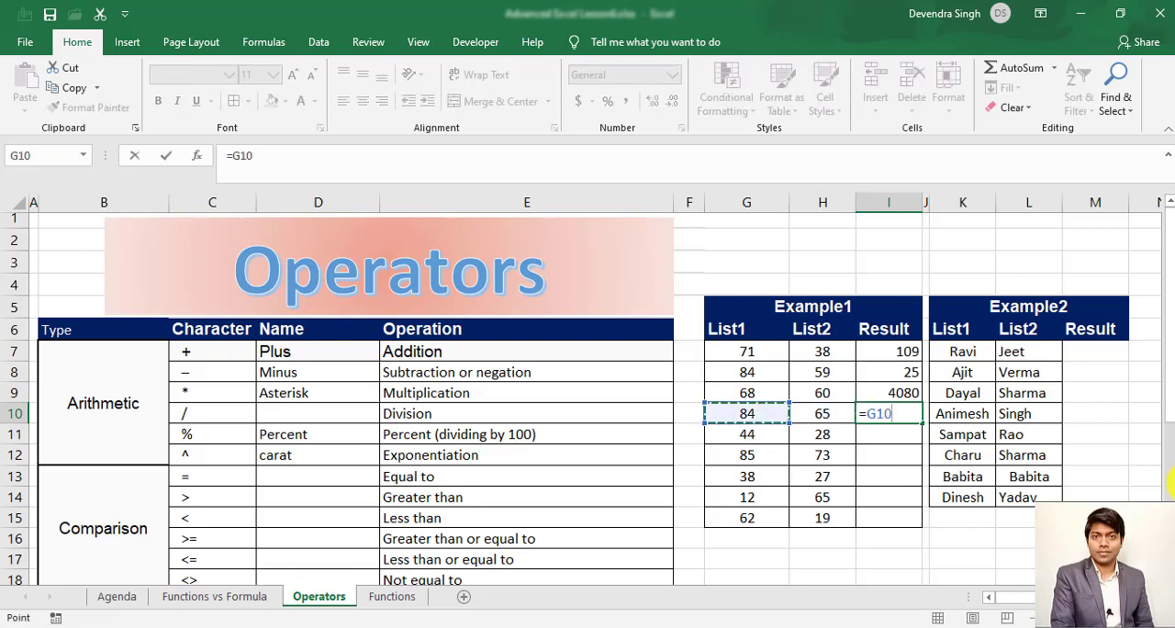
{"action": "type", "text": "/"}
{"action": "key", "text": "Left"}
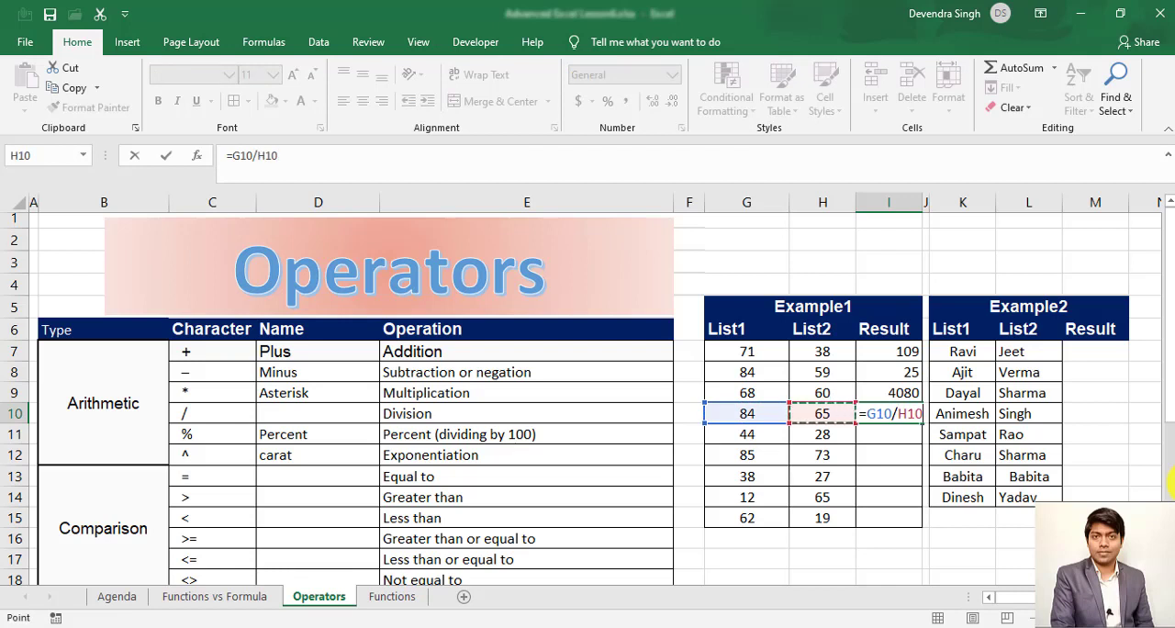
{"action": "key", "text": "Return"}
{"action": "key", "text": "Up"}
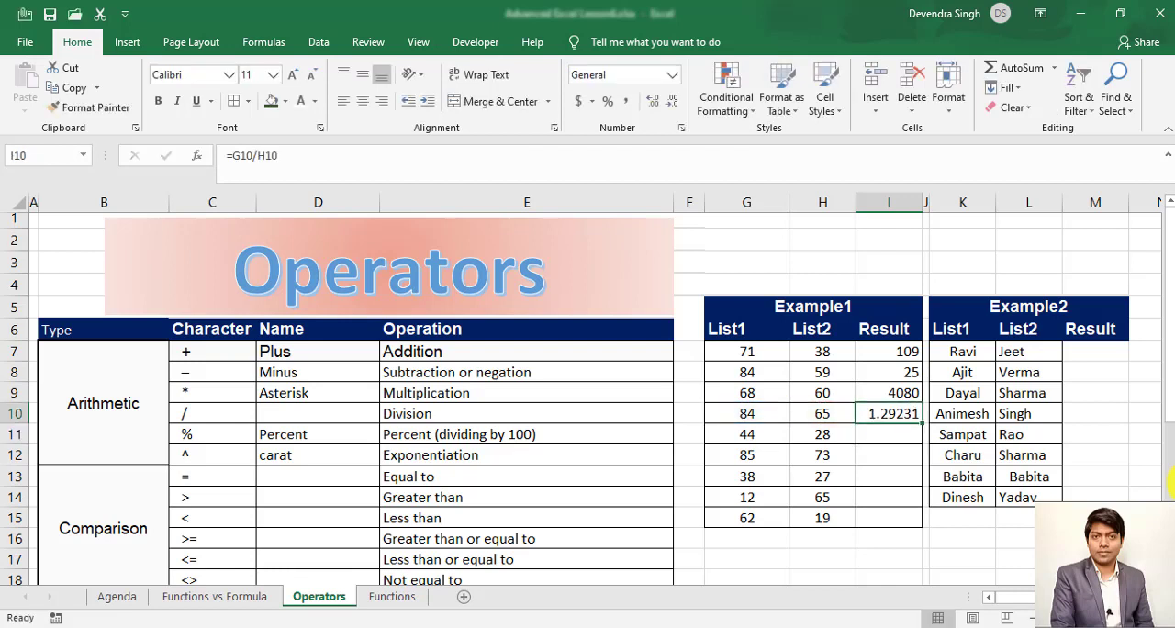
- Replace the division example's inputs with 10 in G10 and 2 in H10, and check the result in I10
{"action": "key", "text": "Left"}
{"action": "key", "text": "Left"}
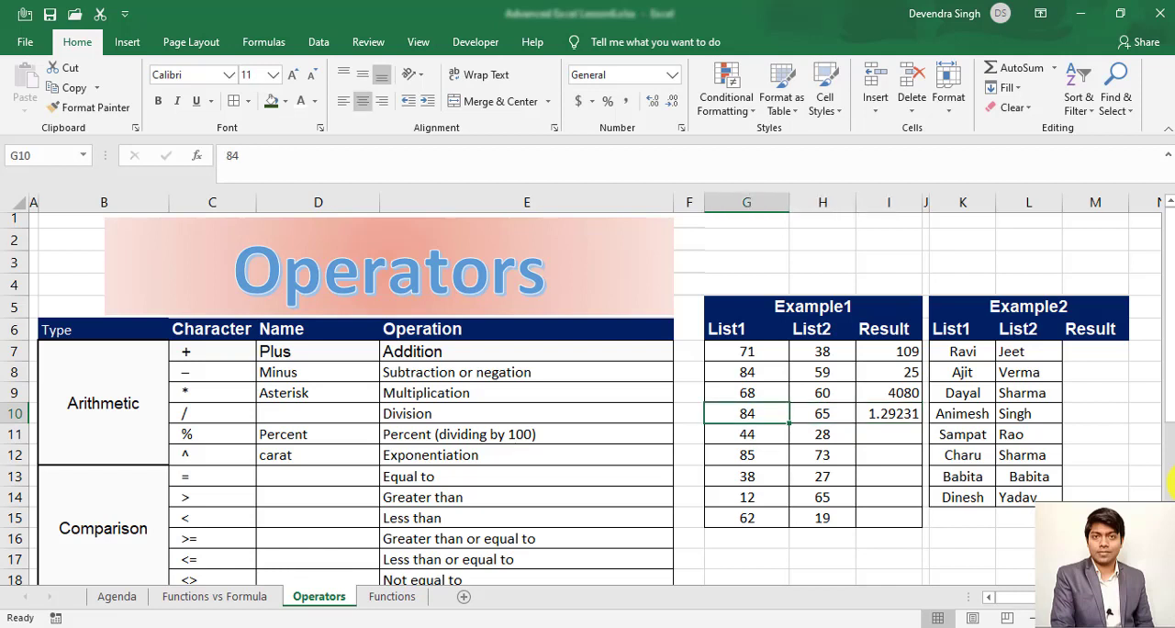
{"action": "type", "text": "10"}
{"action": "key", "text": "Tab"}
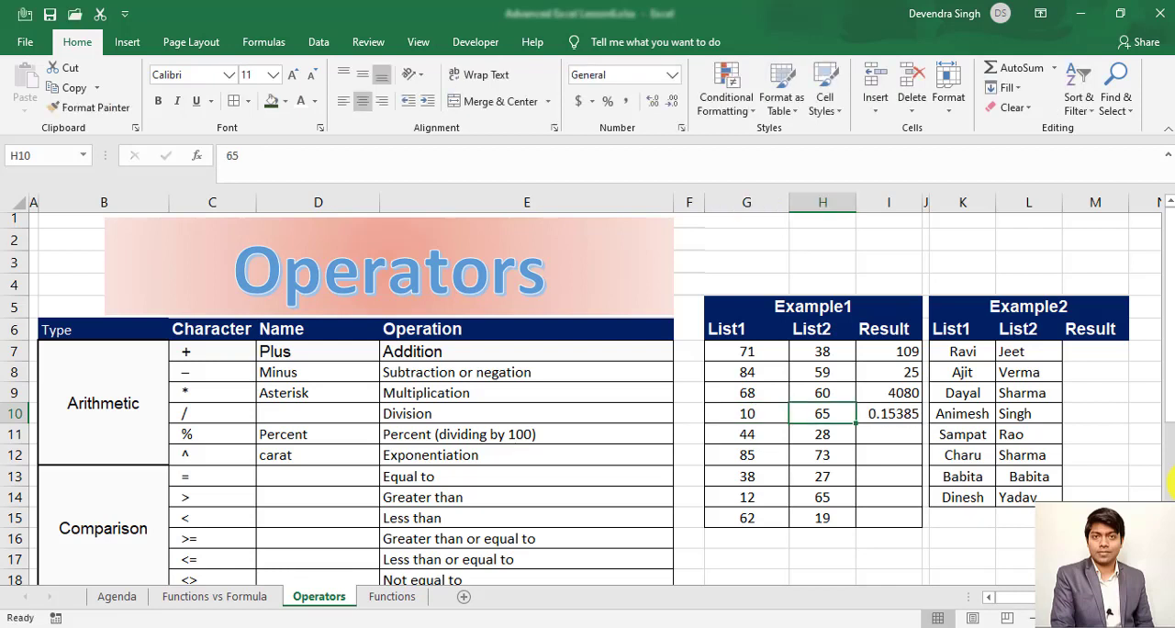
{"action": "type", "text": "2"}
{"action": "key", "text": "Return"}
{"action": "key", "text": "Up"}
{"action": "key", "text": "Right"}
{"action": "key", "text": "Right"}
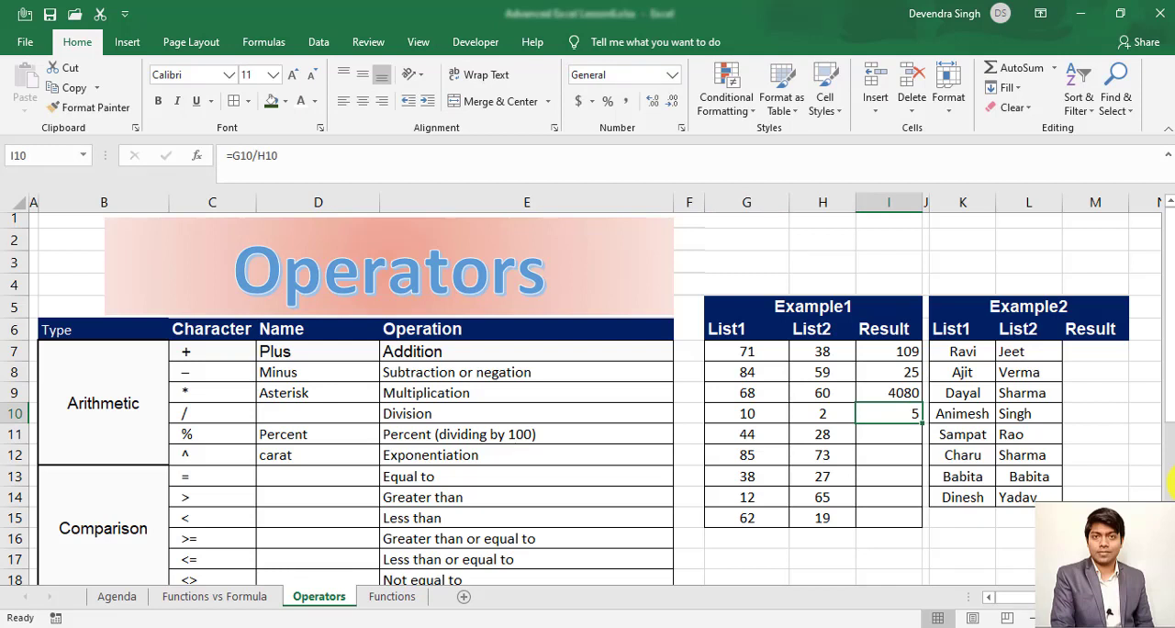
- Look over the example cells G11 to I11 in the percent row and the division formula in I10
{"action": "key", "text": "Down"}
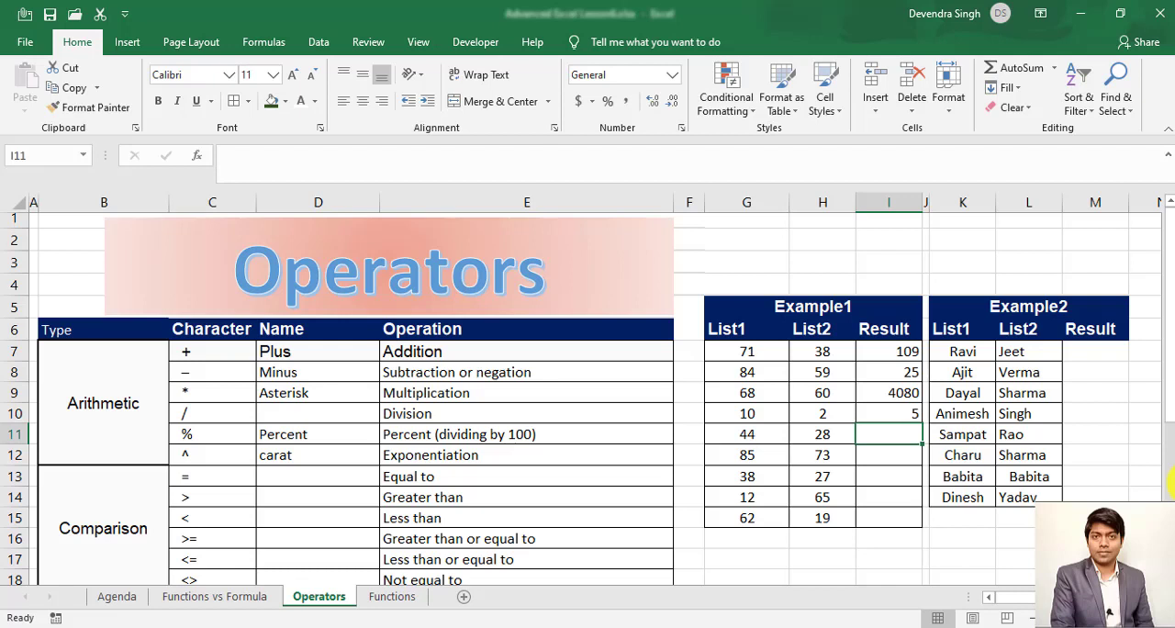
{"action": "key", "text": "Left"}
{"action": "key", "text": "Left"}
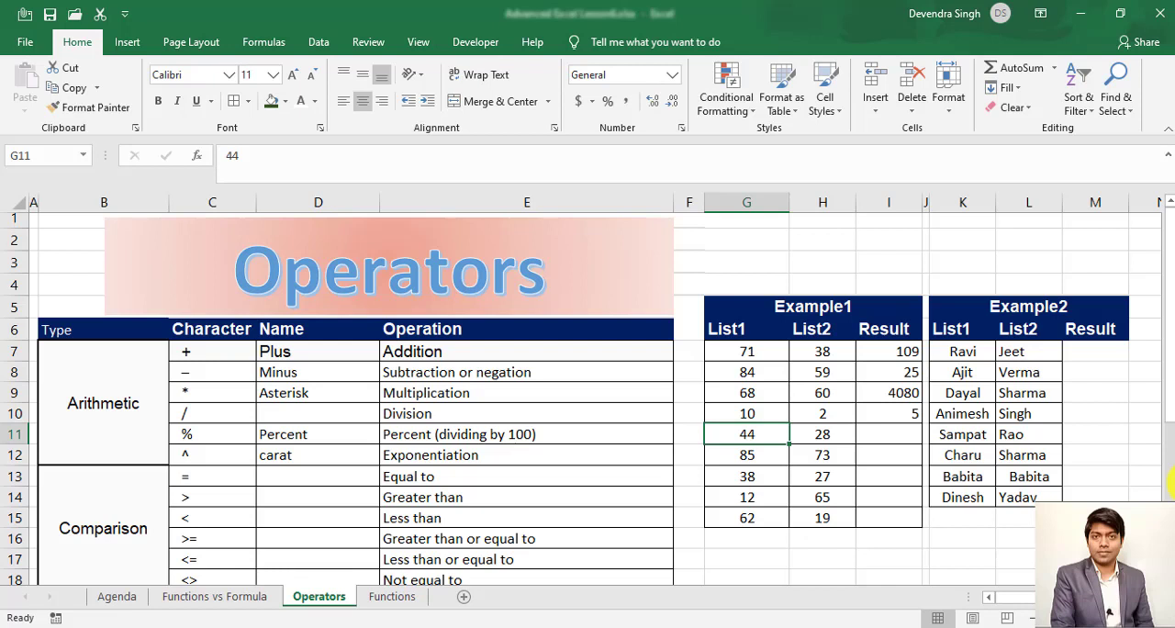
{"action": "key", "text": "Right"}
{"action": "key", "text": "Right"}
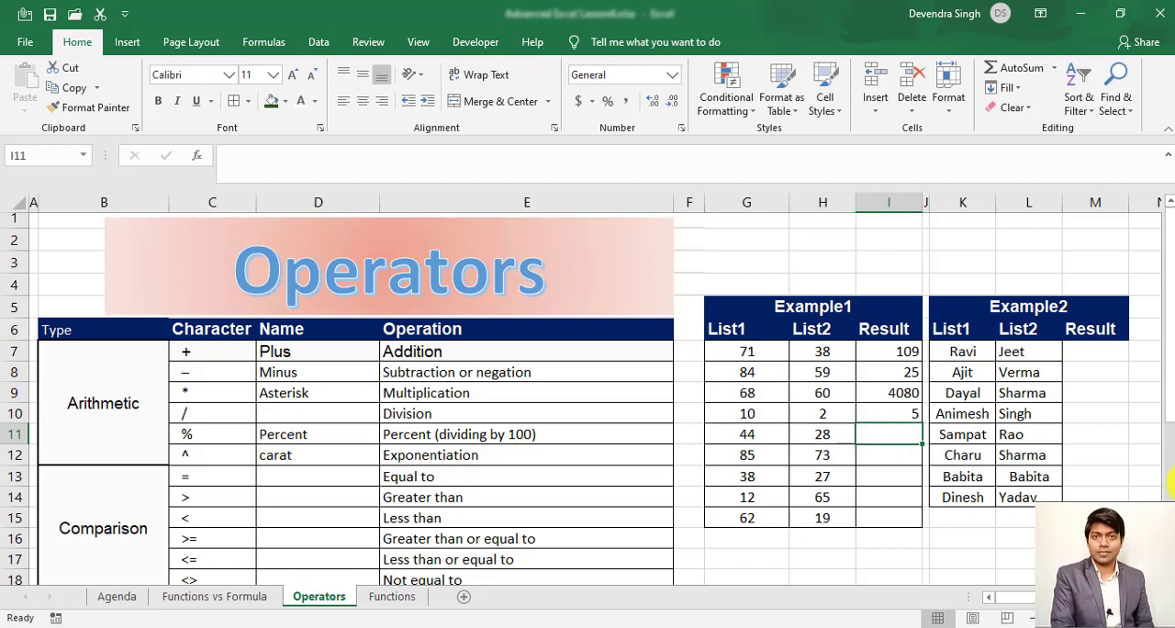
{"action": "key", "text": "Up"}
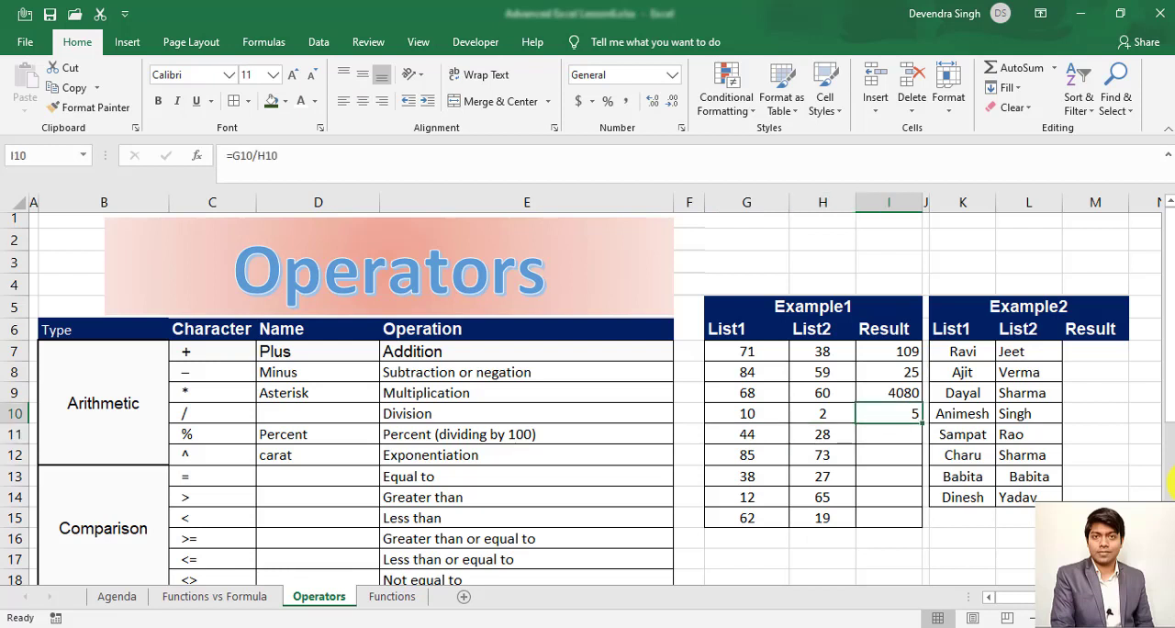
- Try the percent number format on the division result in I10 and undo it
{"action": "key", "text": "Left"}
{"action": "key", "text": "Left"}
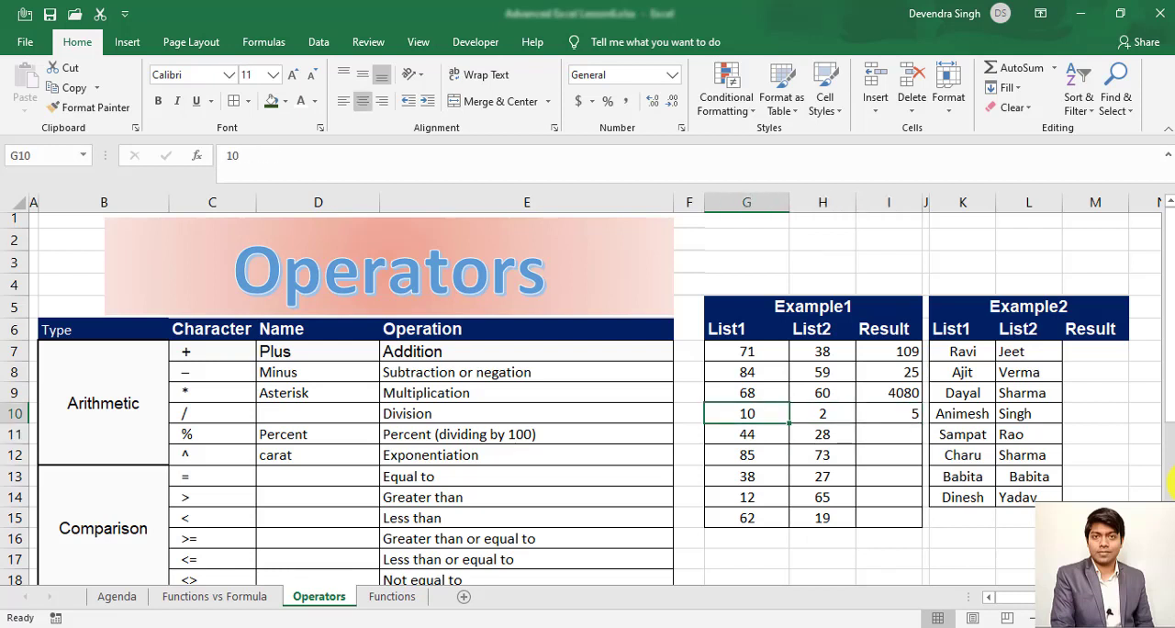
{"action": "key", "text": "Right"}
{"action": "key", "text": "Right"}
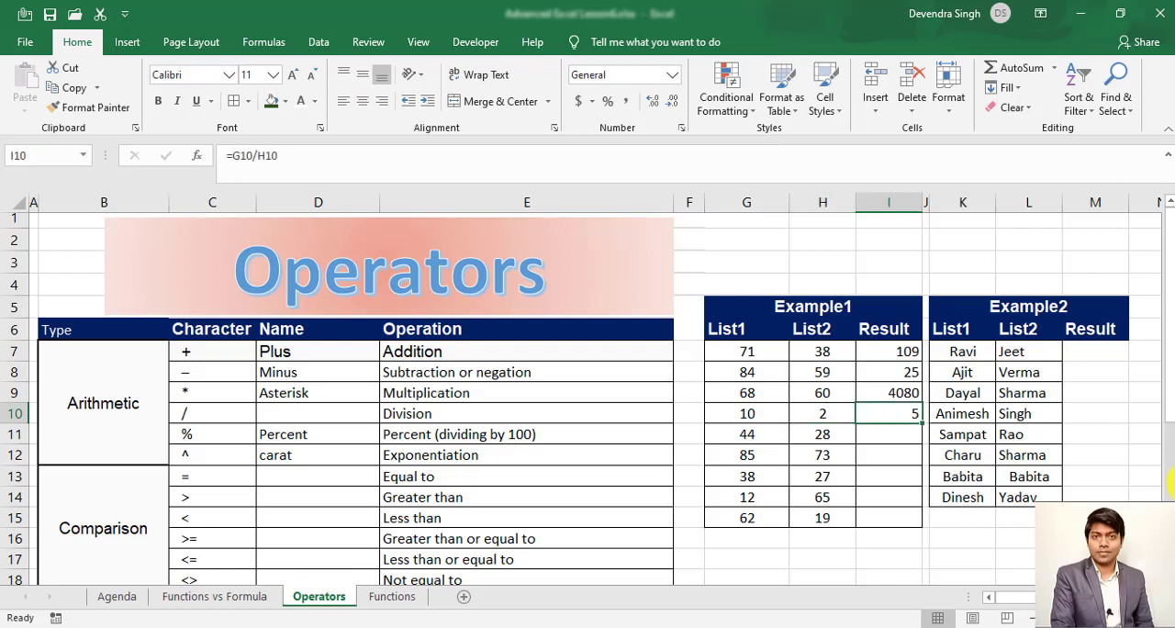
{"action": "left_click", "coordinate": [609, 102]}
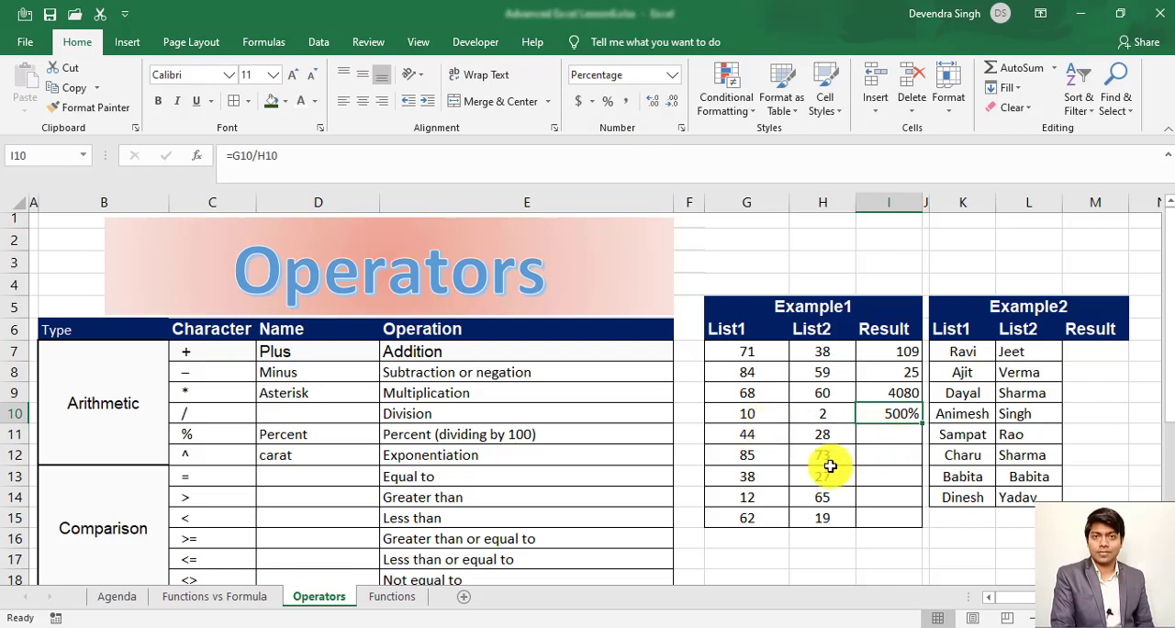
{"action": "key", "text": "ctrl+z"}
- Replace the percent example's inputs with 415 in G11 and 500 in H11
{"action": "key", "text": "Down"}
{"action": "key", "text": "Down"}
{"action": "key", "text": "Left"}
{"action": "key", "text": "Left"}
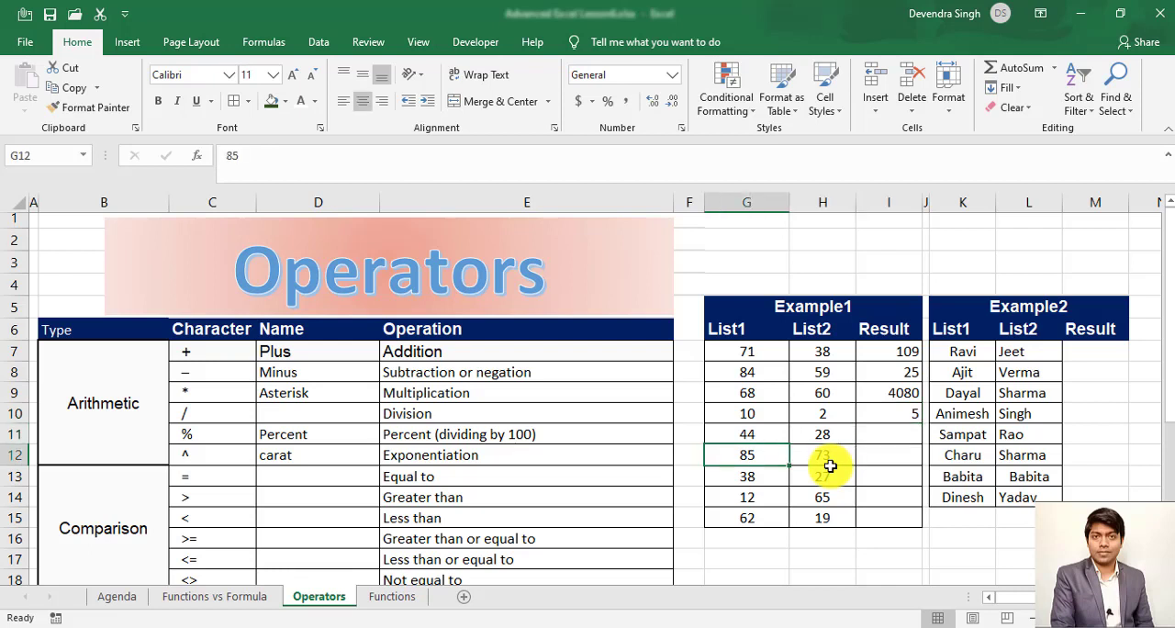
{"action": "key", "text": "Up"}
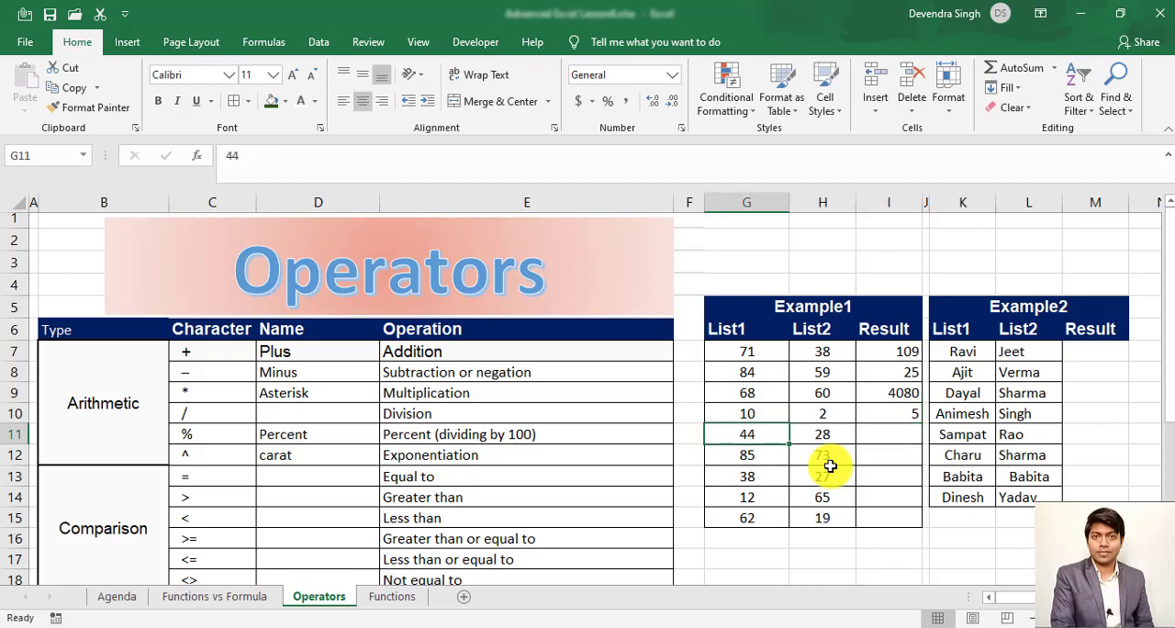
{"action": "type", "text": "42"}
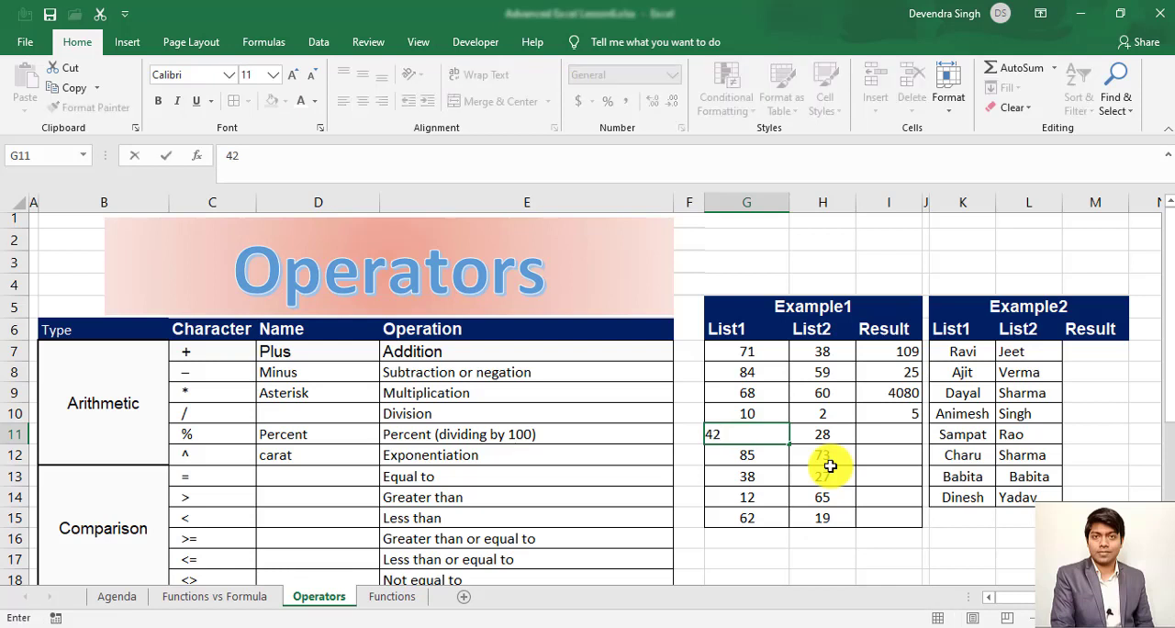
{"action": "key", "text": "BackSpace"}
{"action": "type", "text": "15"}
{"action": "key", "text": "Return"}
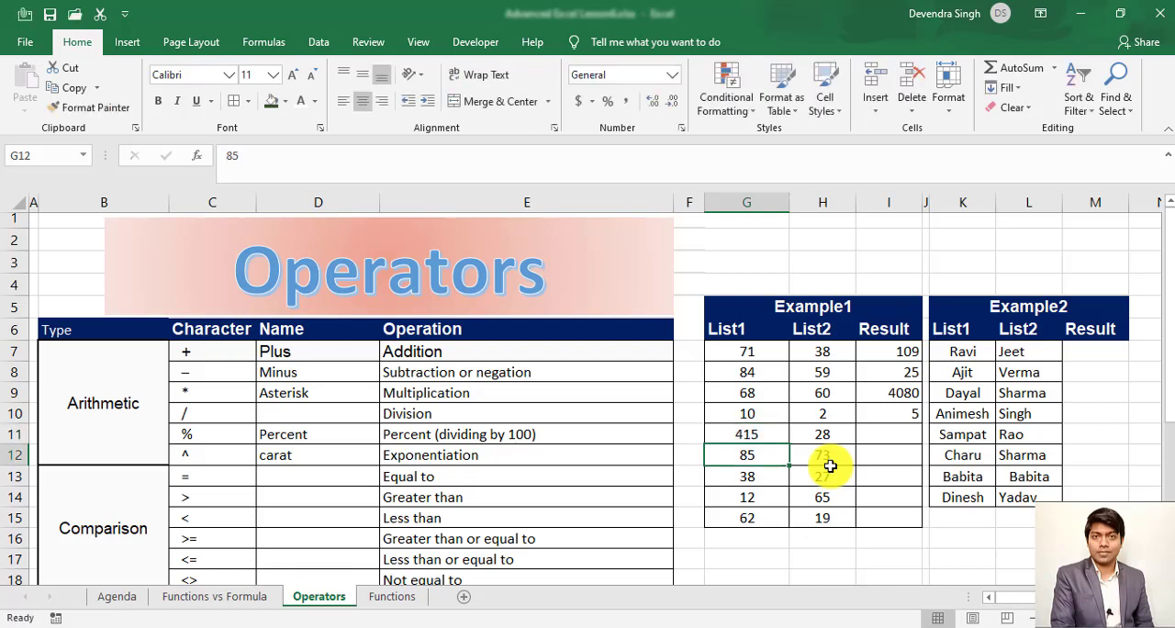
{"action": "key", "text": "Up"}
{"action": "type", "text": "500"}
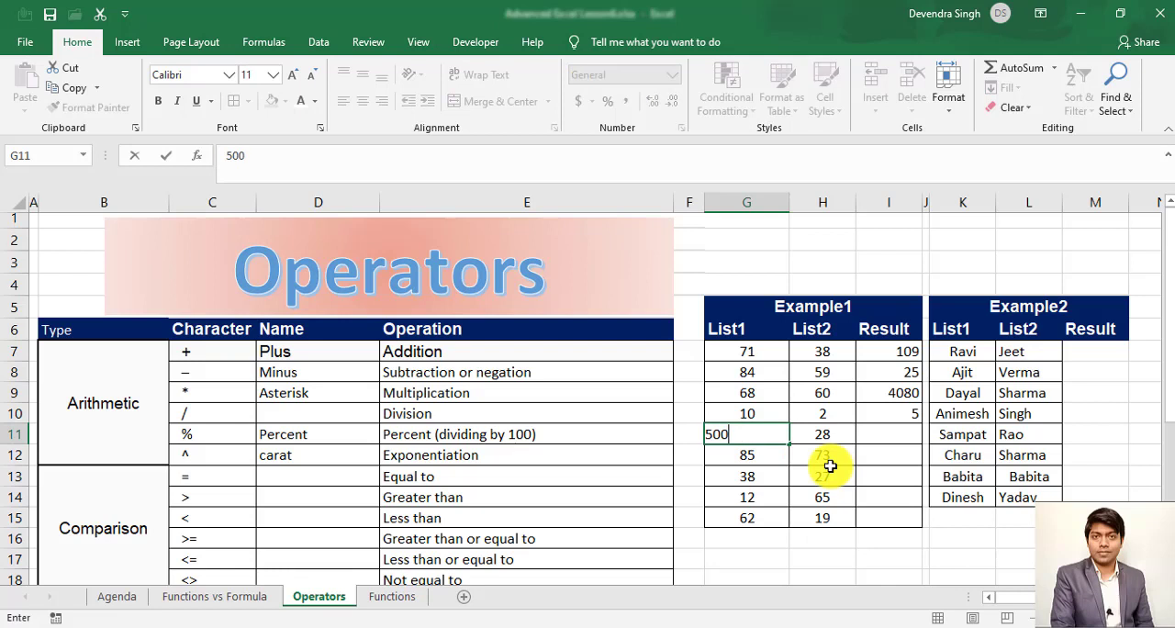
{"action": "key", "text": "Escape"}
{"action": "key", "text": "Right"}
{"action": "type", "text": "500"}
{"action": "key", "text": "Return"}
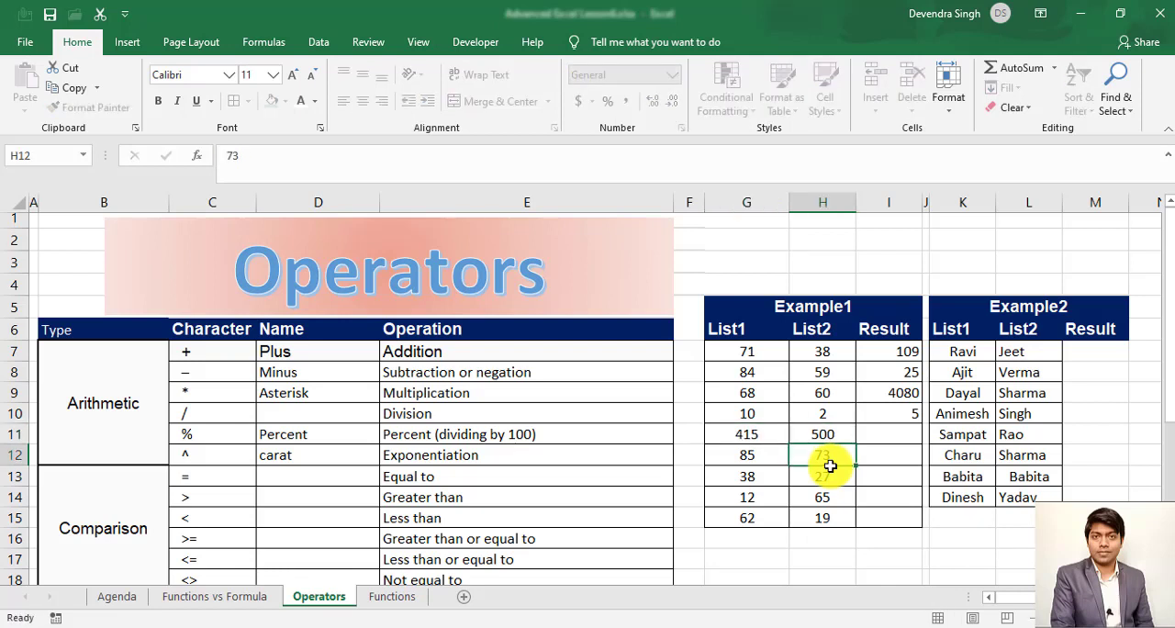
- Divide the List1 value by the List2 value in I11 with =G11/H11 and format the result as a percentage
{"action": "key", "text": "Up"}
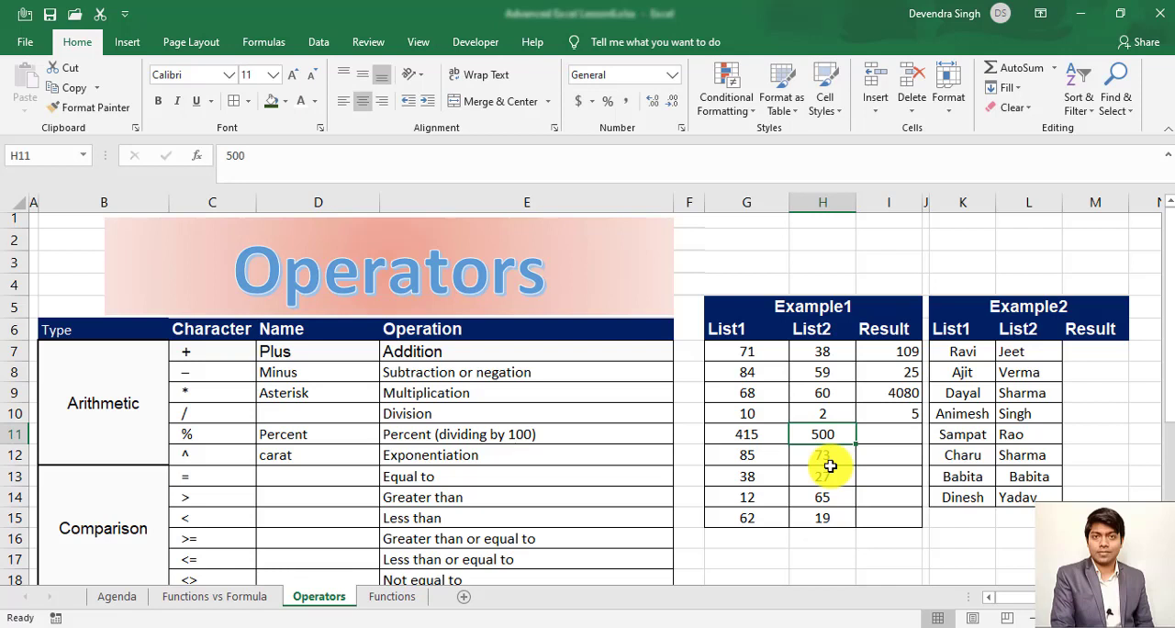
{"action": "key", "text": "Right"}
{"action": "type", "text": "="}
{"action": "key", "text": "Left"}
{"action": "key", "text": "Left"}
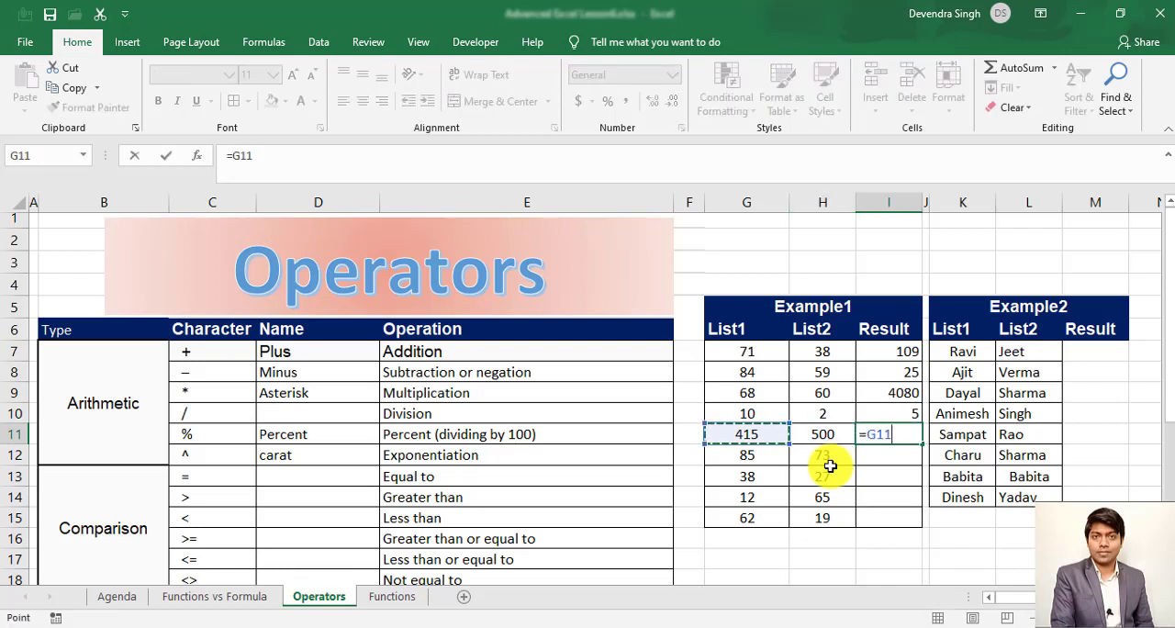
{"action": "type", "text": "/"}
{"action": "key", "text": "Left"}
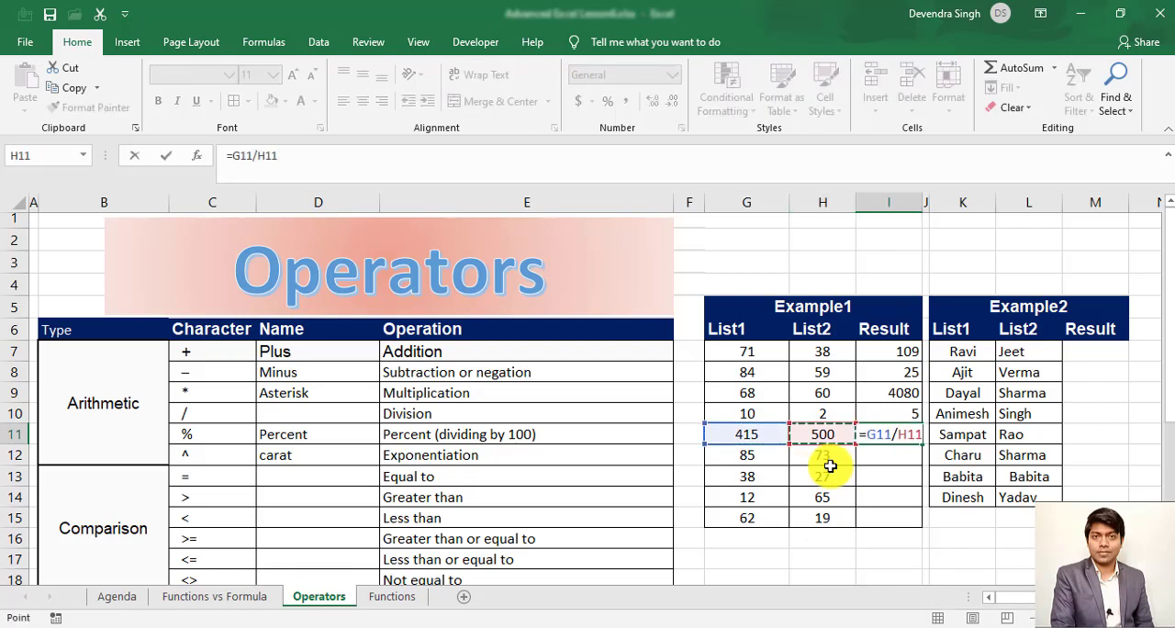
{"action": "key", "text": "Return"}
{"action": "key", "text": "Up"}
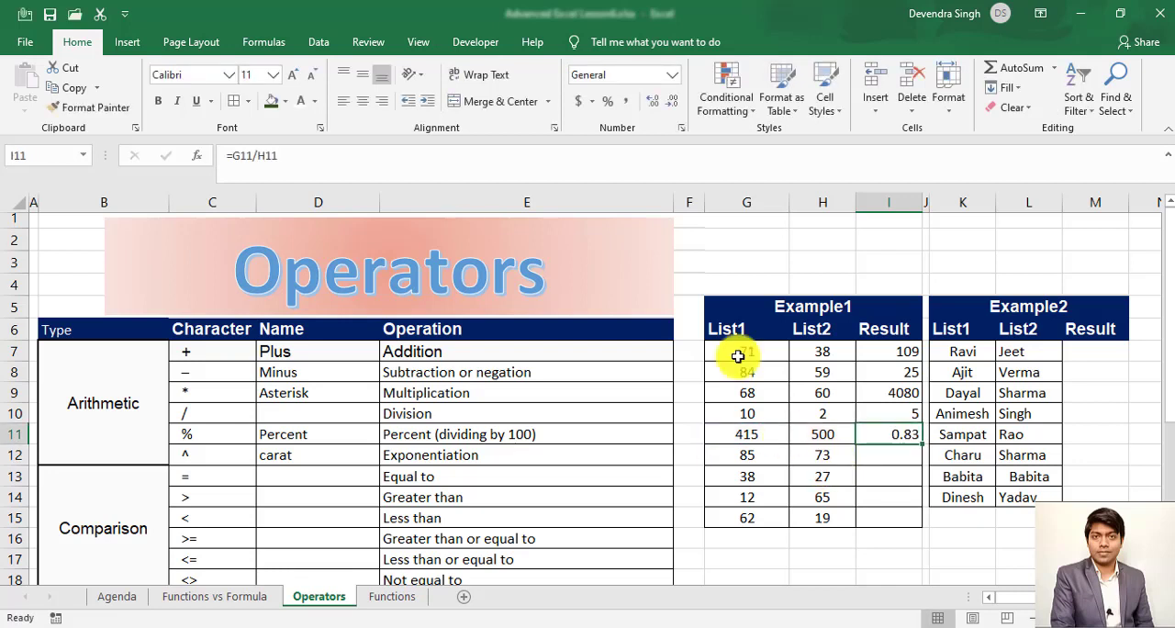
{"action": "left_click", "coordinate": [610, 103]}
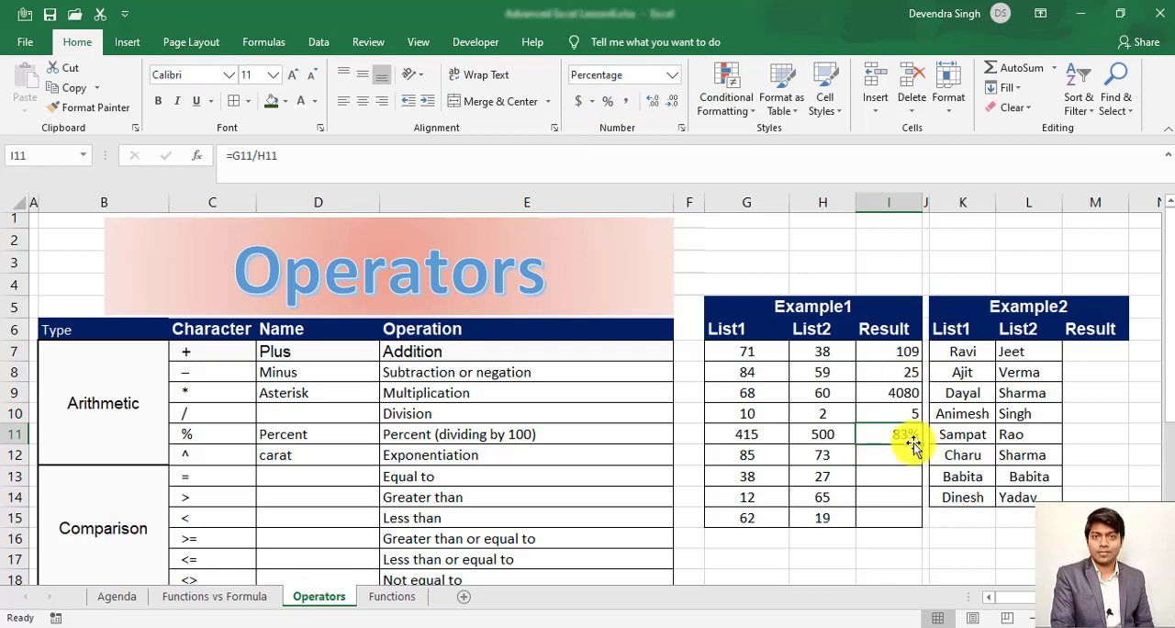
- Replace the exponentiation example's inputs with 2 in G12 and 2 in H12
{"action": "left_click", "coordinate": [878, 461]}
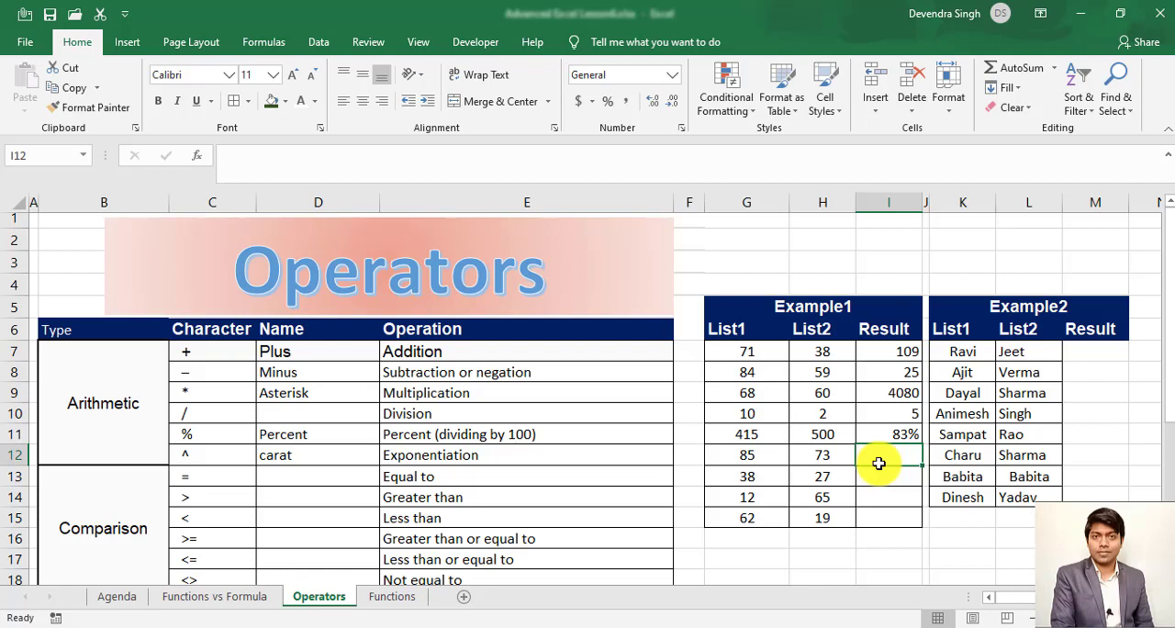
{"action": "key", "text": "Left"}
{"action": "key", "text": "Left"}
{"action": "type", "text": "2"}
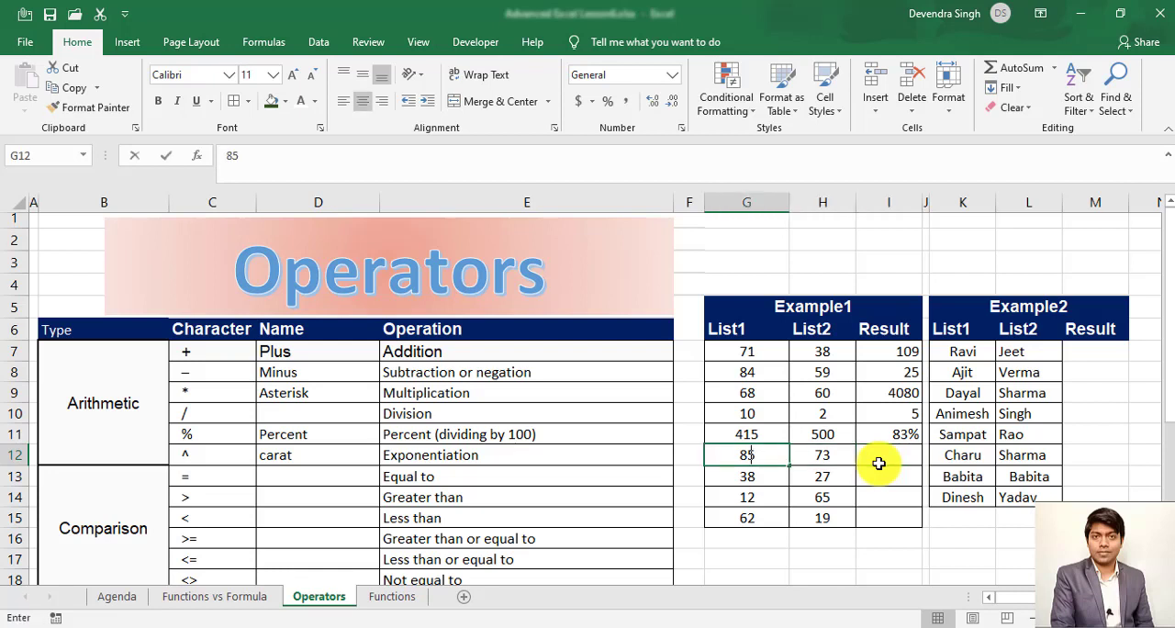
{"action": "key", "text": "Tab"}
{"action": "type", "text": "2"}
{"action": "key", "text": "Tab"}
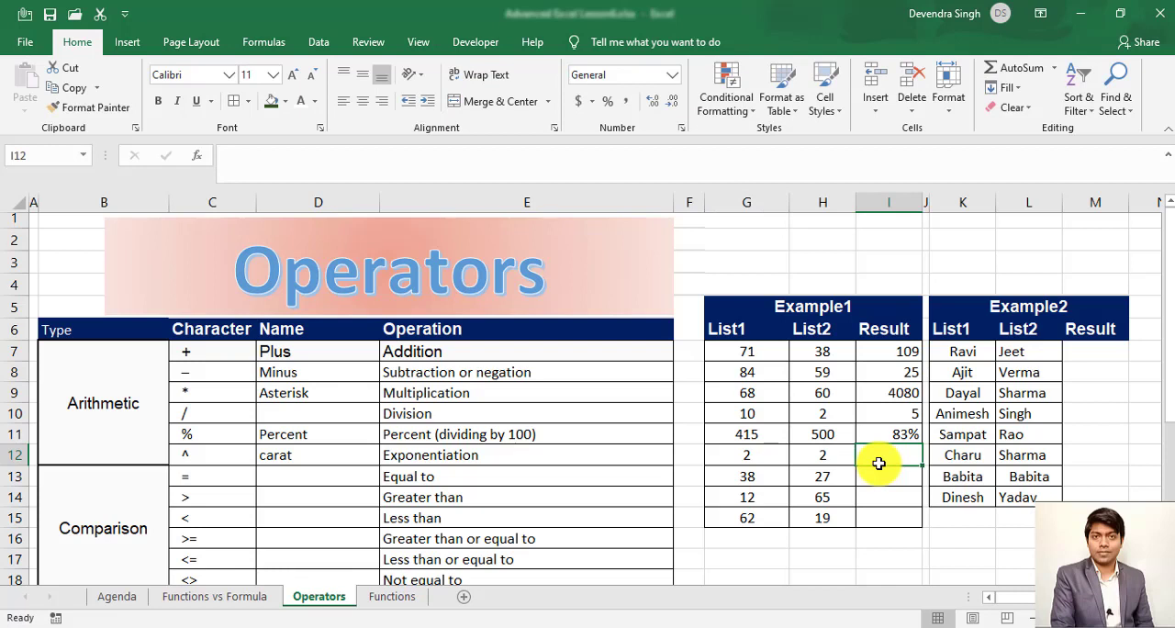
- Calculate 2 to the power of 2 in result cell I12 with the formula =2^2
{"action": "type", "text": "=2"}
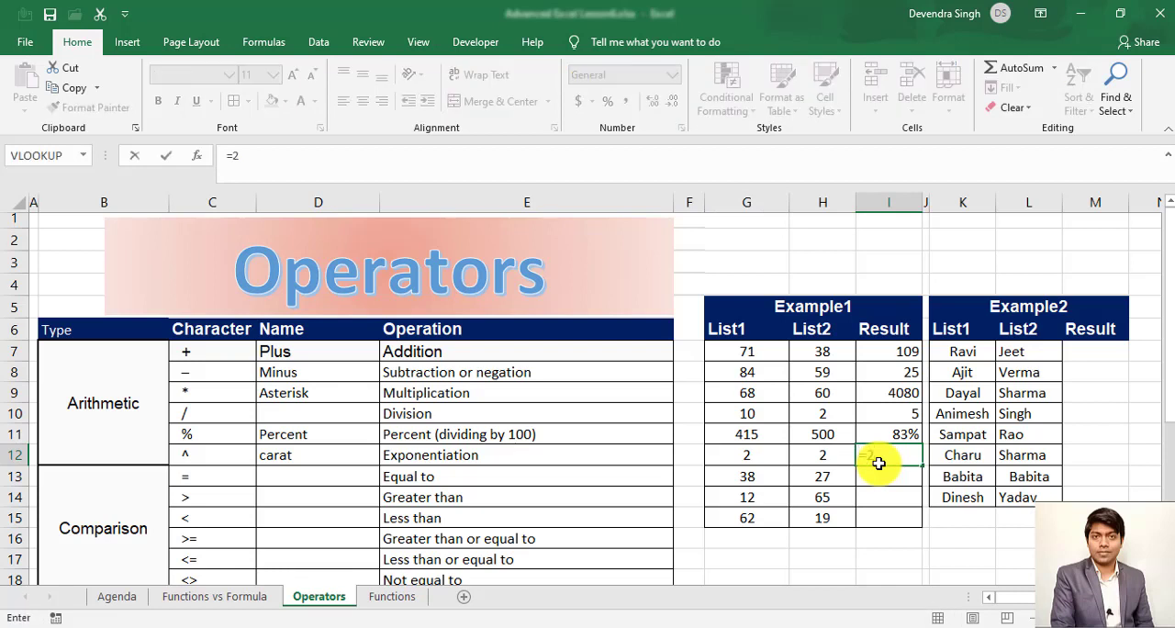
{"action": "type", "text": "^"}
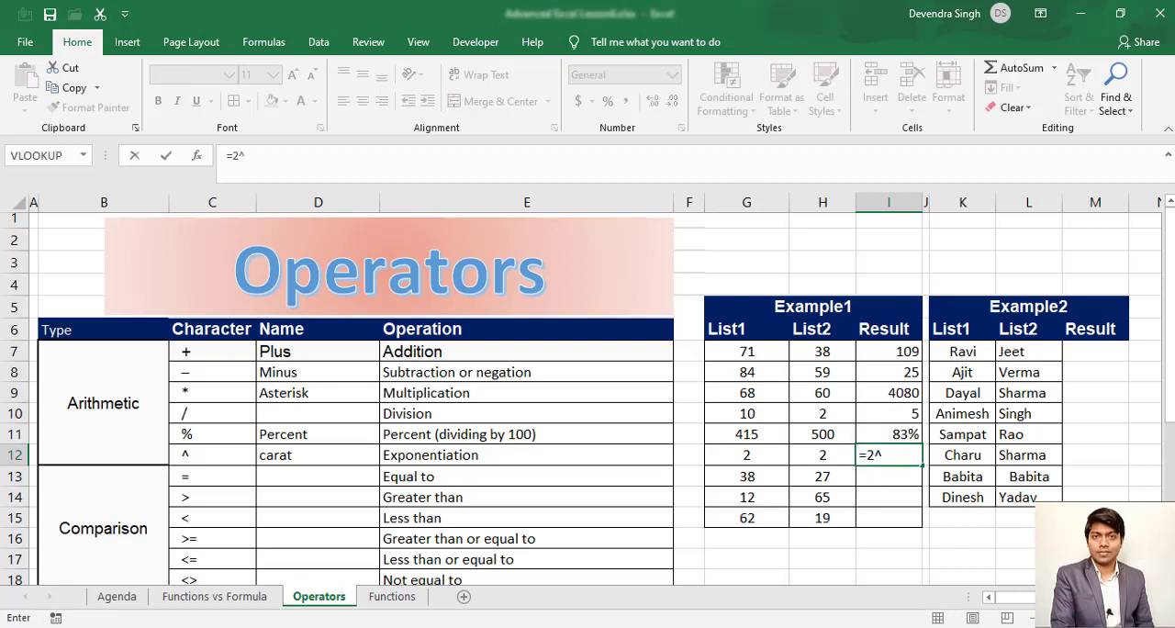
{"action": "type", "text": "2"}
{"action": "key", "text": "Return"}
{"action": "key", "text": "Up"}
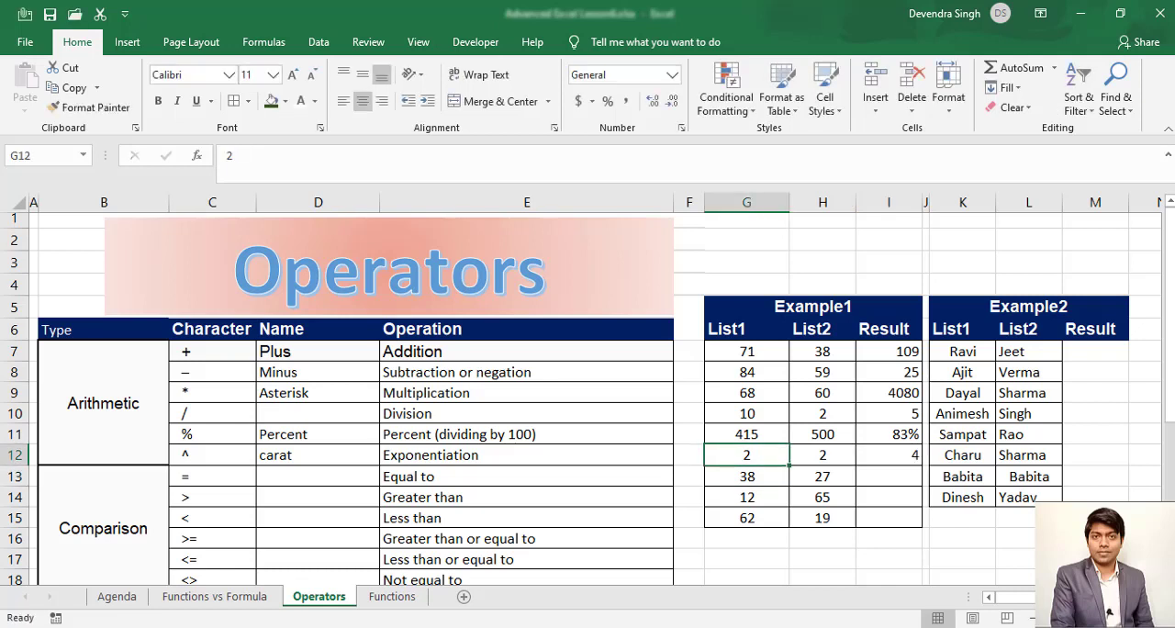
{"action": "type", "text": "2"}
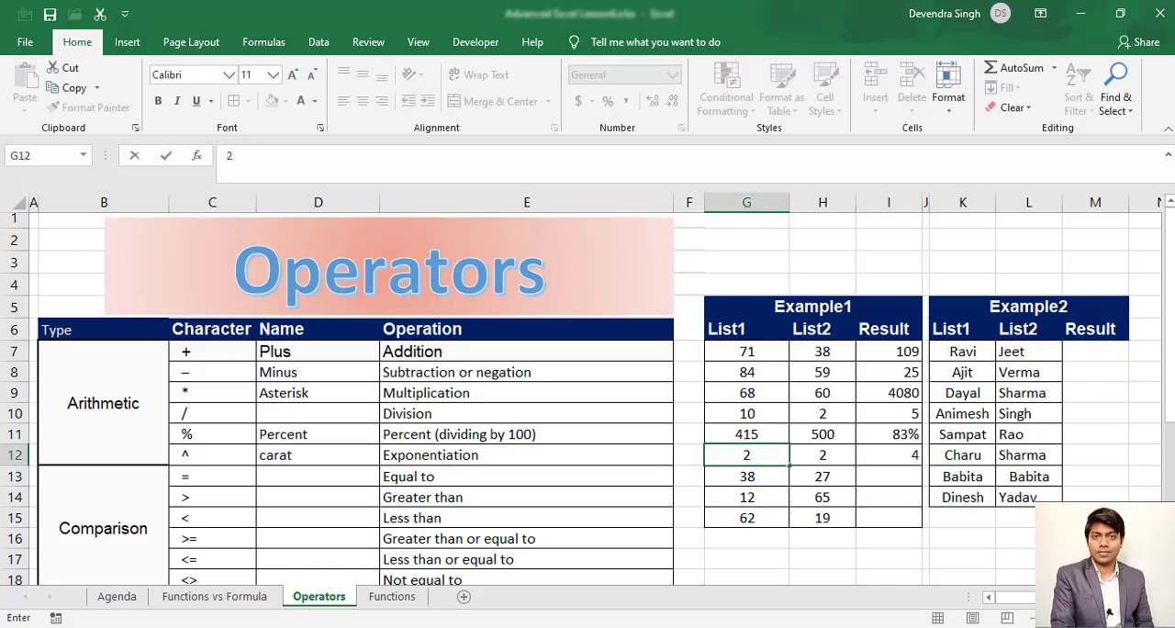
- Change the exponent in I12 to 3 so the formula reads =2^3
{"action": "left_click", "coordinate": [881, 454]}
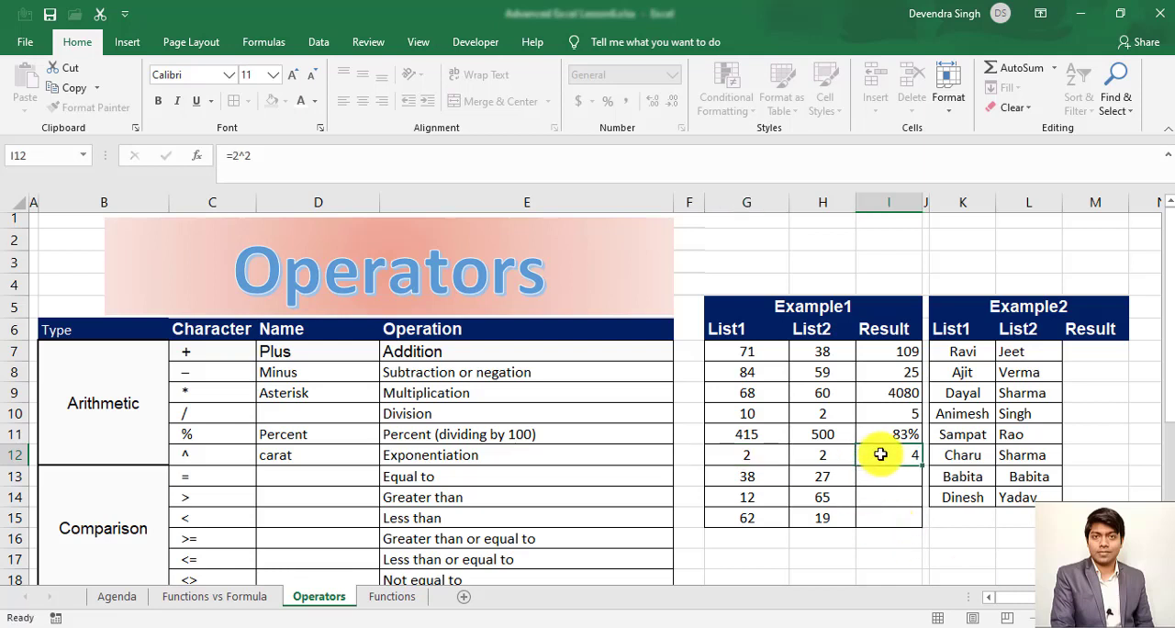
{"action": "double_click", "coordinate": [888, 452]}
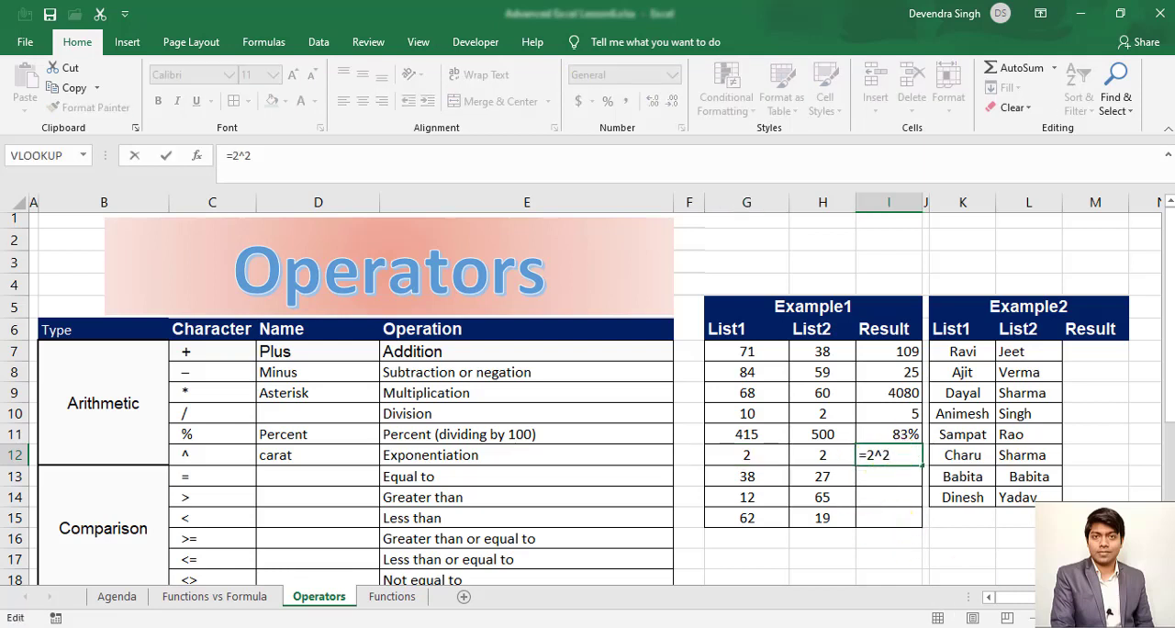
{"action": "key", "text": "BackSpace"}
{"action": "type", "text": "3"}
{"action": "key", "text": "Return"}
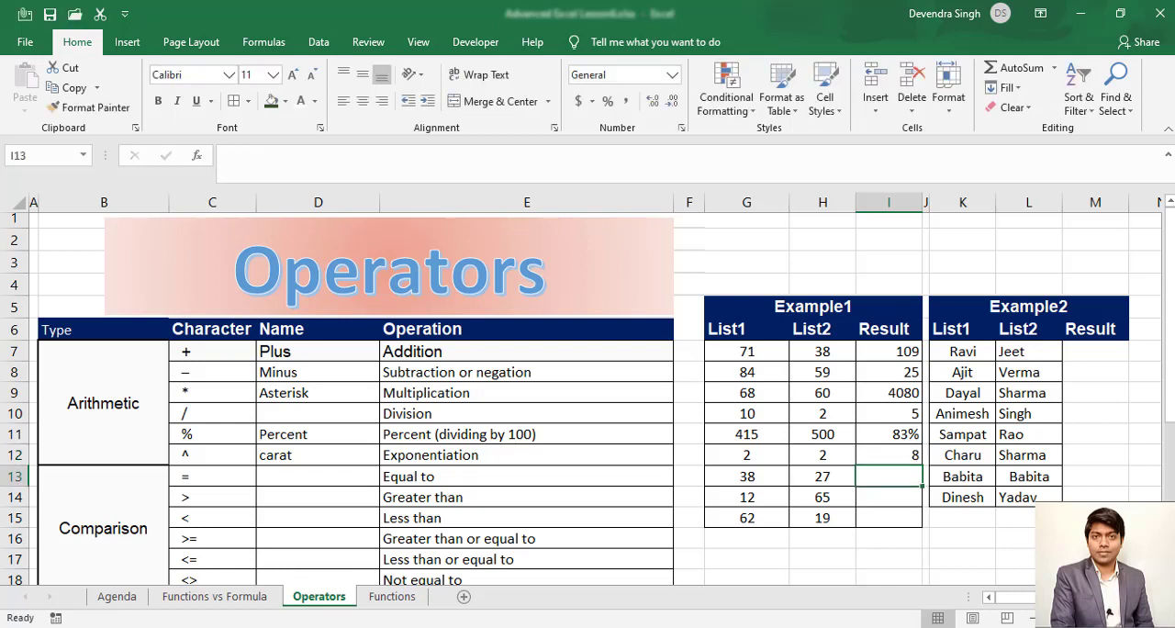
- Change the exponent in I12 to 4 so the formula reads =2^4
{"action": "key", "text": "Up"}
{"action": "key", "text": "F2"}
{"action": "key", "text": "BackSpace"}
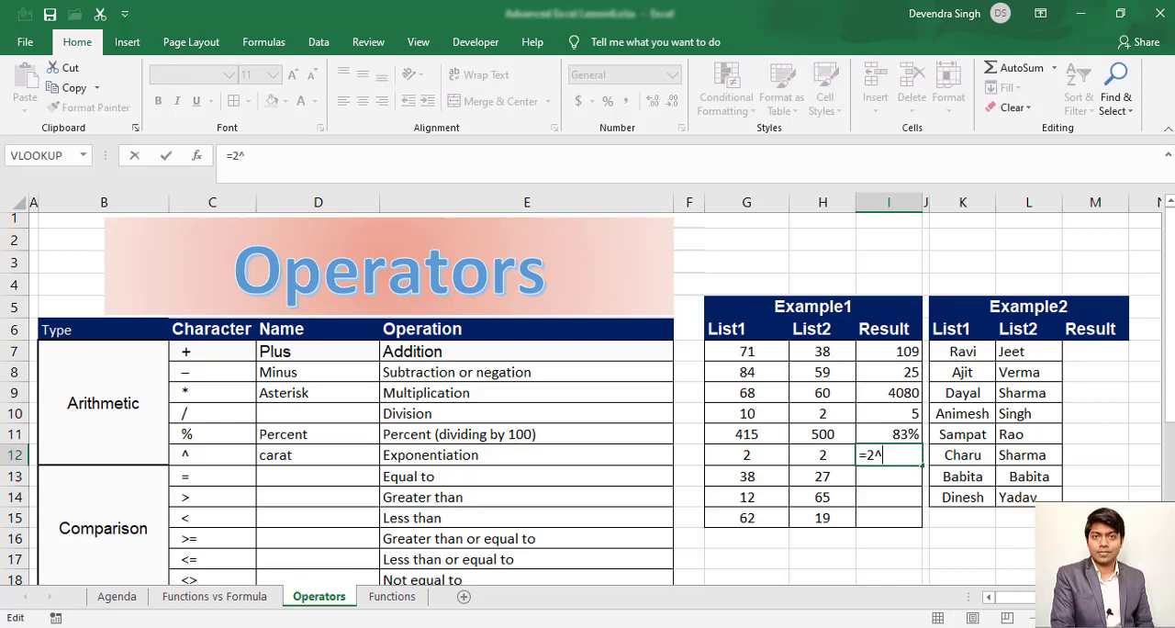
{"action": "type", "text": "4"}
{"action": "key", "text": "Return"}
{"action": "key", "text": "Up"}
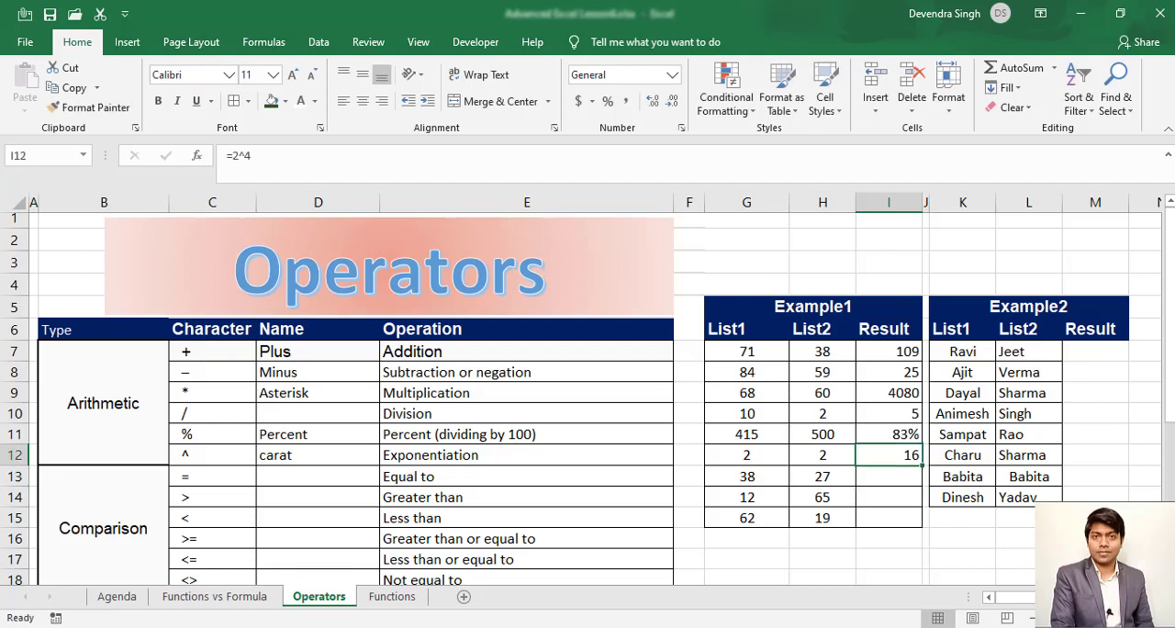
- Look over the Arithmetic and Comparison operator types and the example cells in rows 12 and 13
{"action": "key", "text": "Left"}
{"action": "key", "text": "Left"}
{"action": "key", "text": "Left"}
{"action": "key", "text": "Left"}
{"action": "key", "text": "Left"}
{"action": "key", "text": "Left"}
{"action": "key", "text": "Left"}
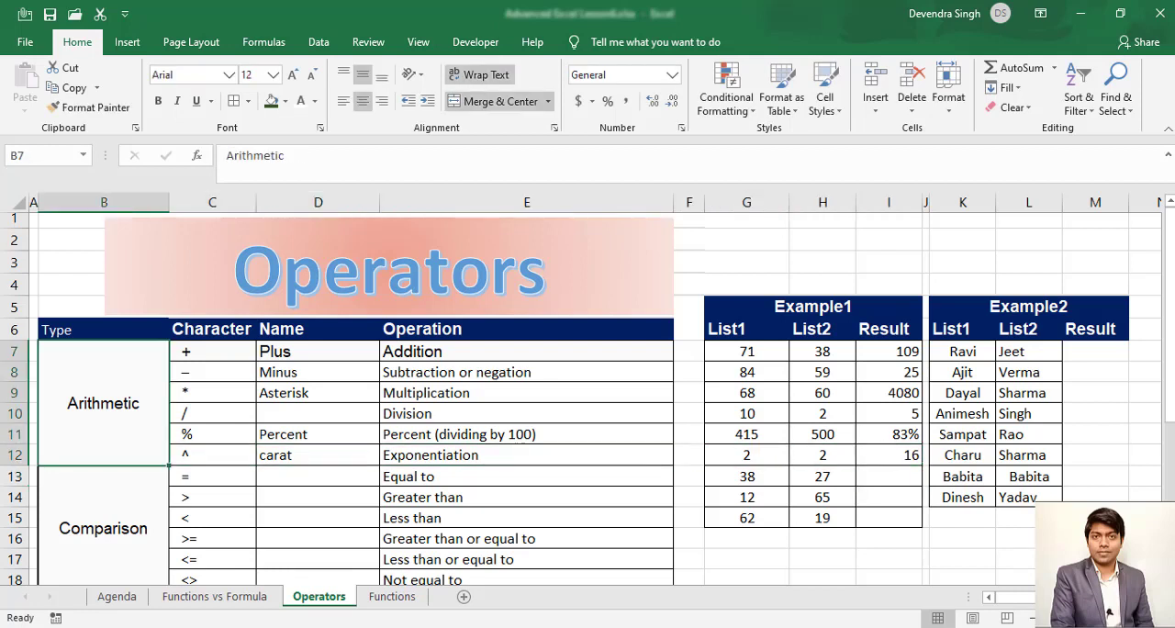
{"action": "key", "text": "Down"}
{"action": "key", "text": "Right"}
{"action": "key", "text": "Right"}
{"action": "key", "text": "Right"}
{"action": "key", "text": "Right"}
{"action": "key", "text": "Right"}
{"action": "key", "text": "Right"}
{"action": "key", "text": "Right"}
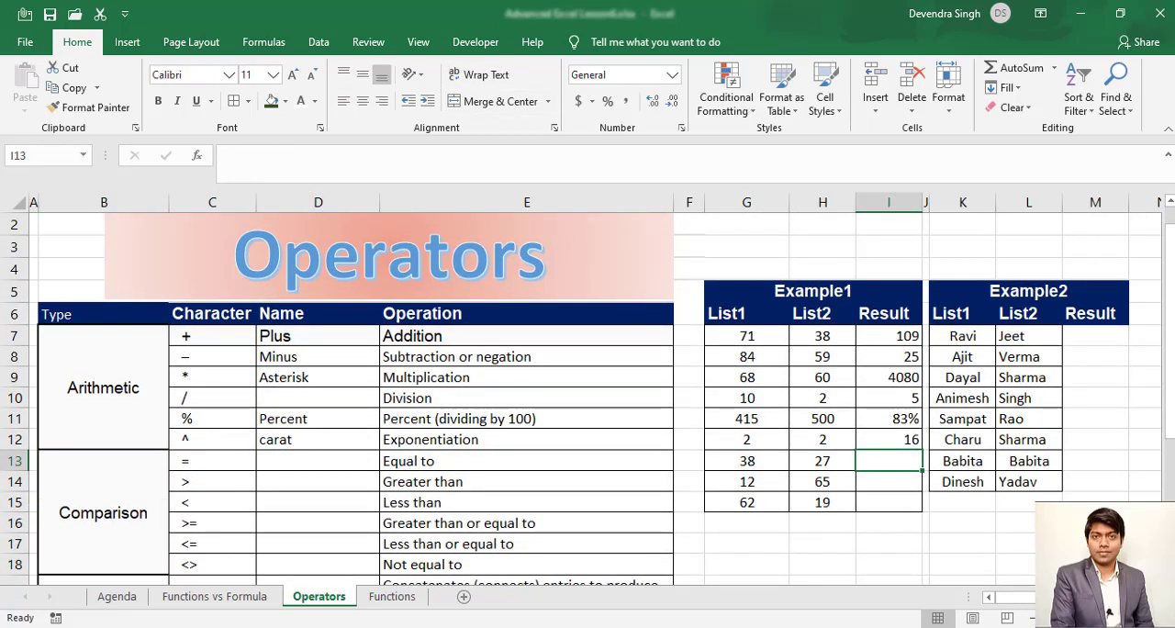
{"action": "key", "text": "Up"}
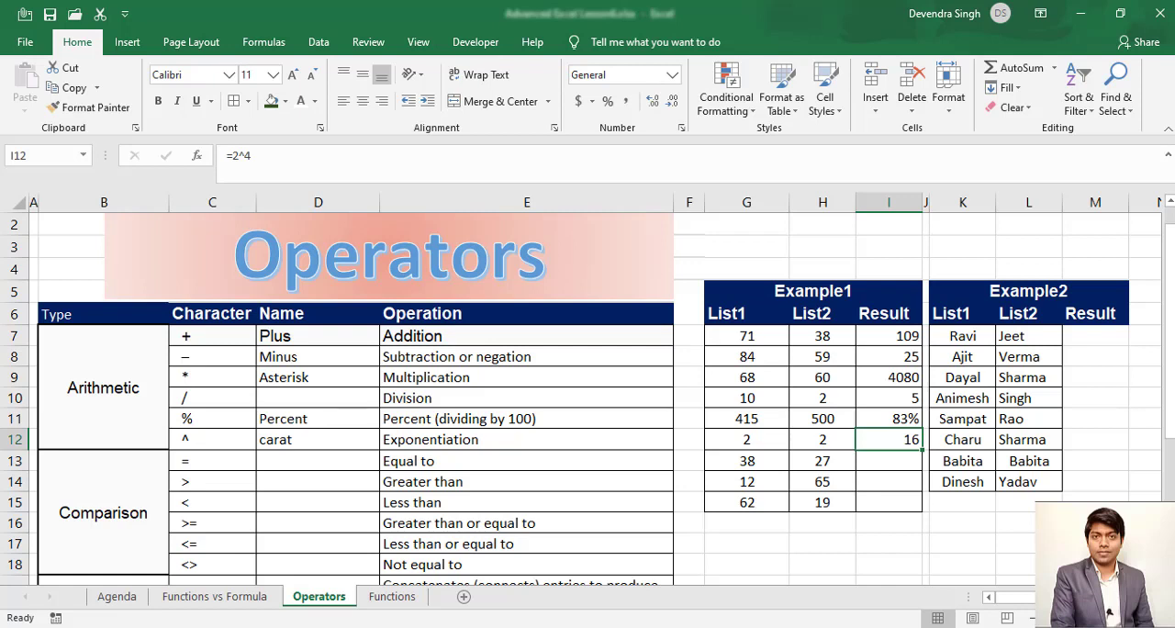
- Test whether the List1 and List2 values are equal in I13 with the formula =G13=H13, and check the result against H13
{"action": "key", "text": "Down"}
{"action": "key", "text": "Left"}
{"action": "key", "text": "Left"}
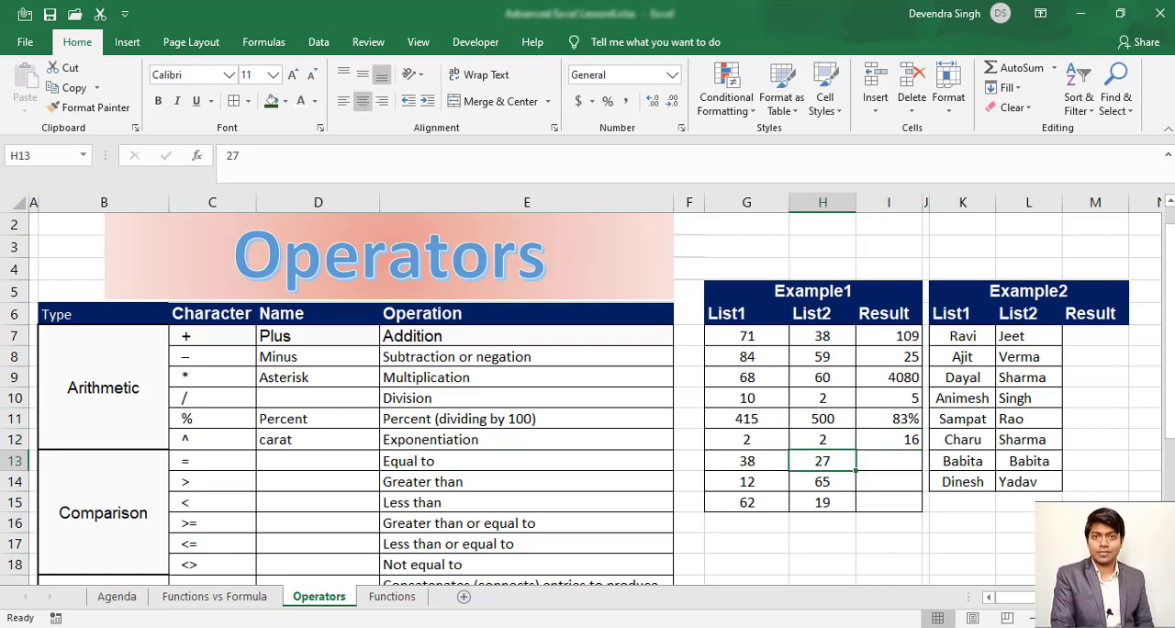
{"action": "key", "text": "Right"}
{"action": "key", "text": "Left"}
{"action": "key", "text": "Right"}
{"action": "key", "text": "Right"}
{"action": "type", "text": "="}
{"action": "key", "text": "Left"}
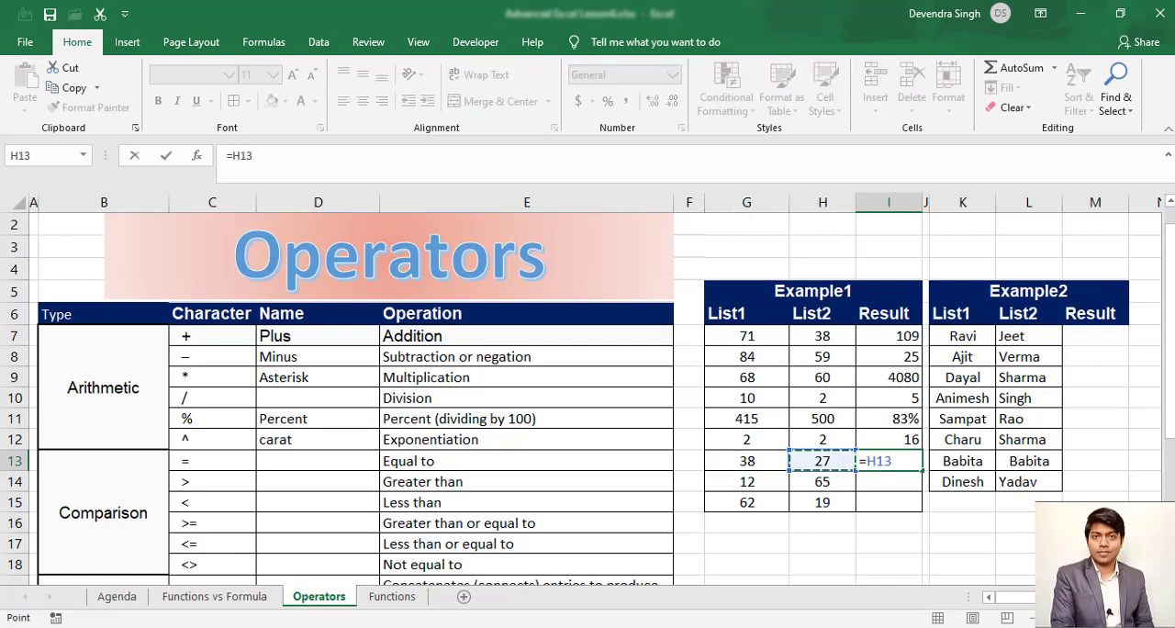
{"action": "key", "text": "Left"}
{"action": "type", "text": "="}
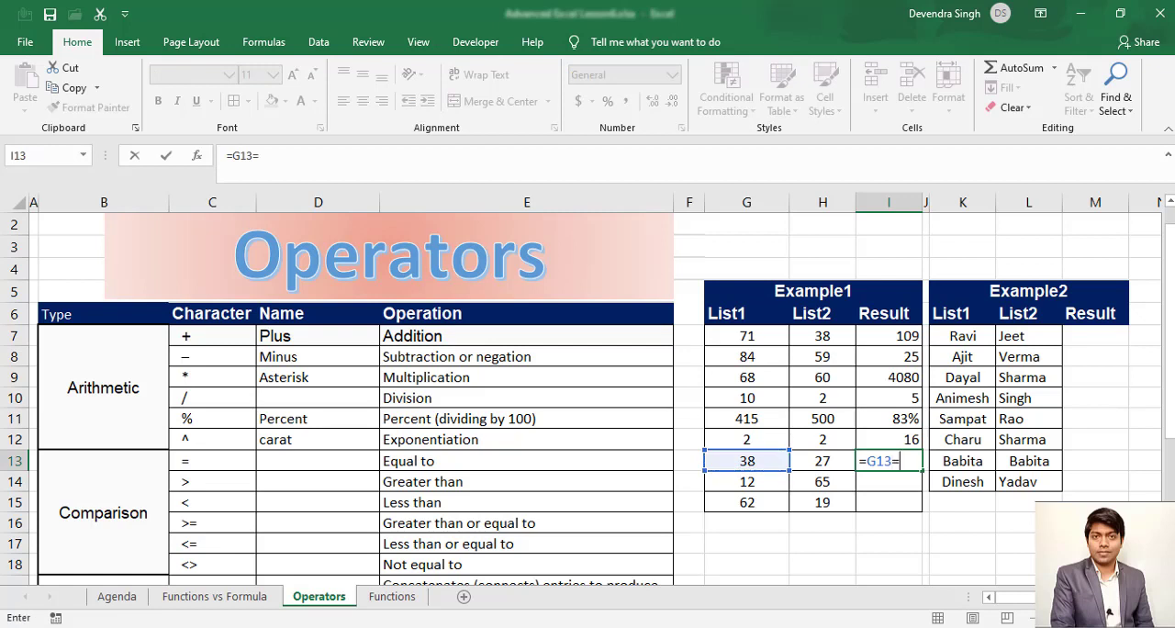
{"action": "key", "text": "Left"}
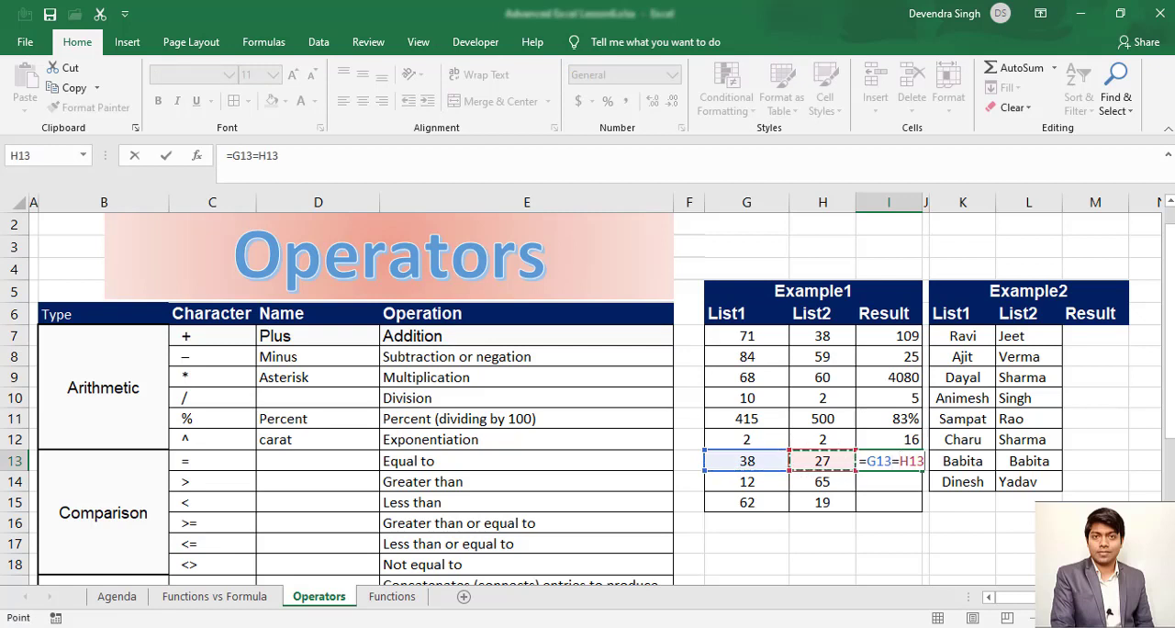
{"action": "key", "text": "ctrl+Return"}
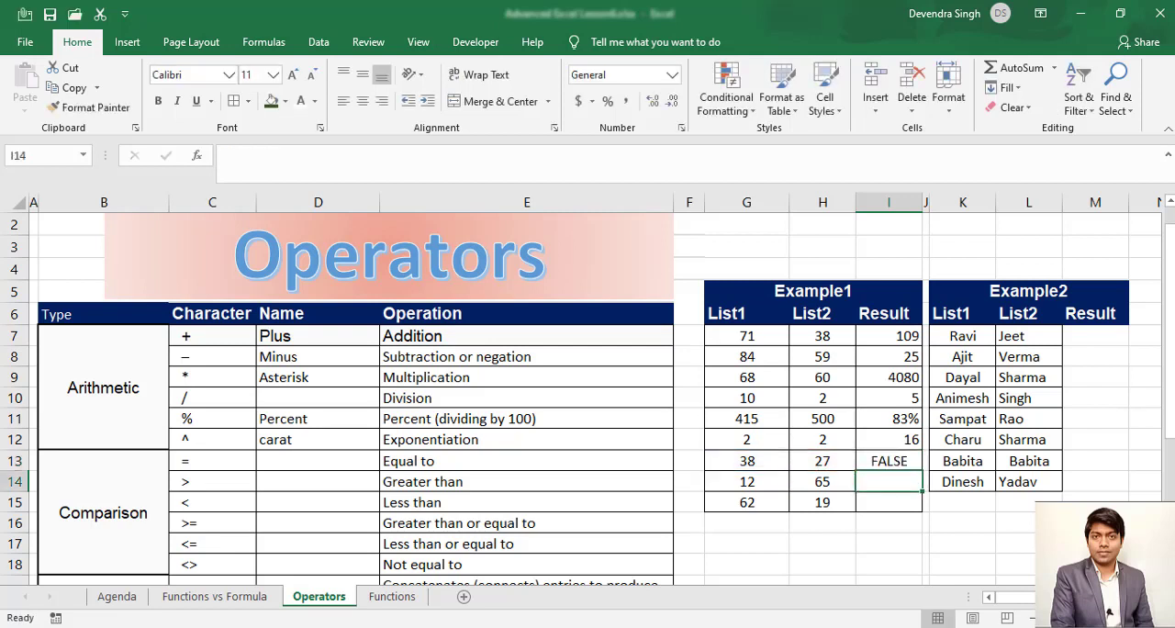
{"action": "left_click", "coordinate": [889, 461]}
{"action": "left_click", "coordinate": [822, 461]}
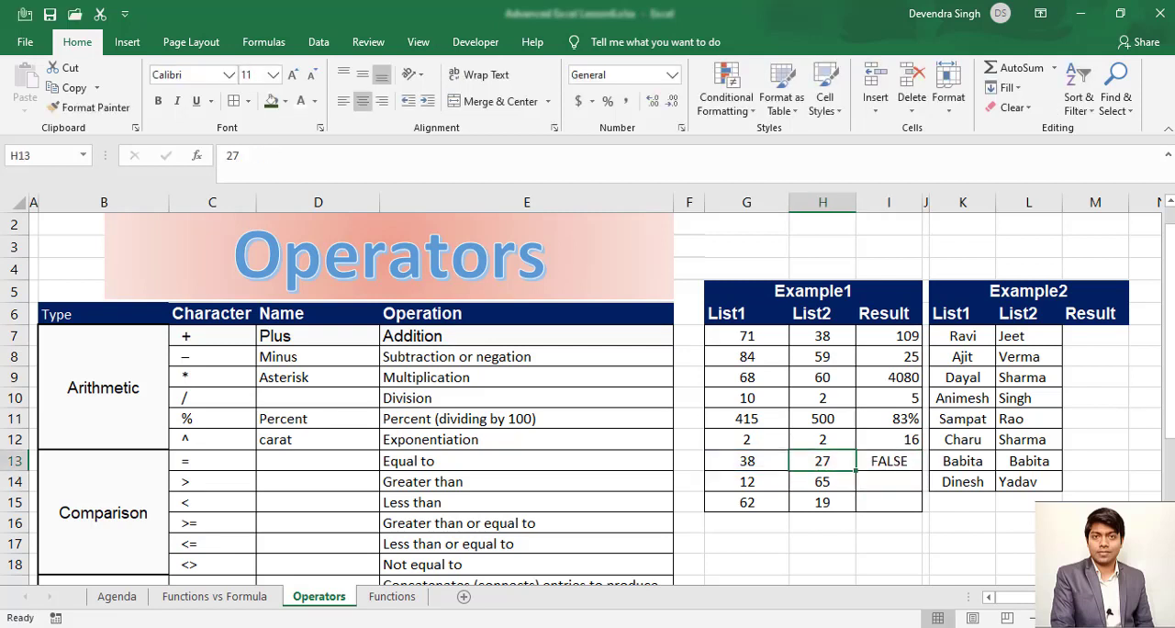
- Set the List2 value in H13 to 38 and check the equality result in I13
{"action": "type", "text": "38"}
{"action": "key", "text": "Return"}
{"action": "key", "text": "Up"}
{"action": "key", "text": "Right"}
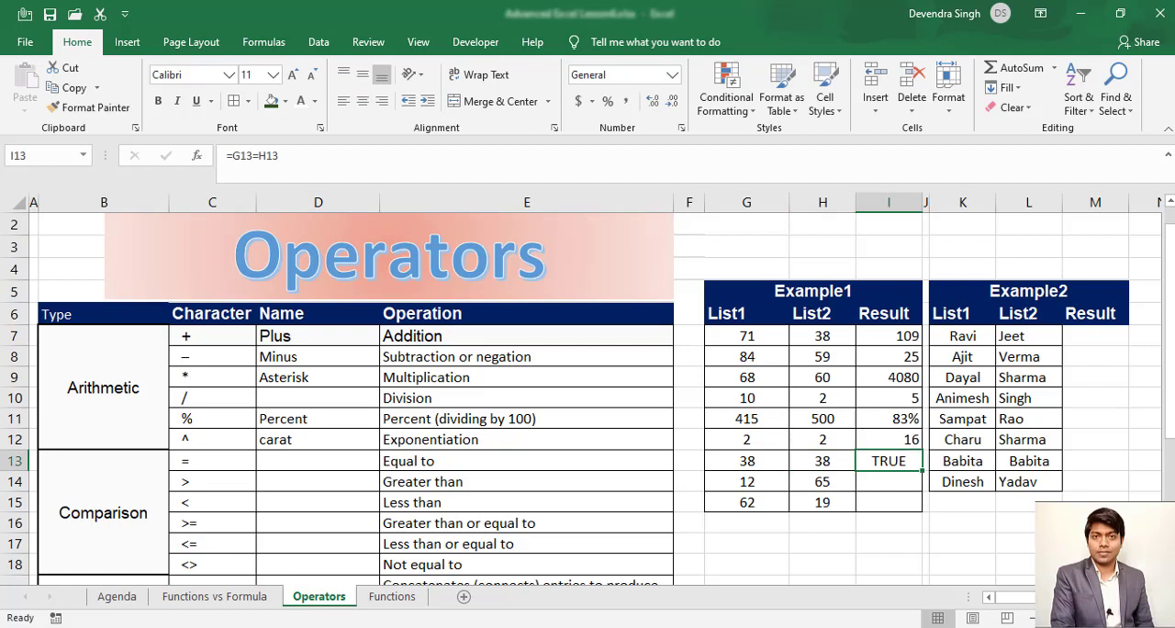
- Test whether the List1 value is greater than the List2 value in I14 with the formula =G14>H14
{"action": "key", "text": "Down"}
{"action": "key", "text": "Left"}
{"action": "key", "text": "Left"}
{"action": "key", "text": "Left"}
{"action": "key", "text": "Left"}
{"action": "key", "text": "Left"}
{"action": "key", "text": "Left"}
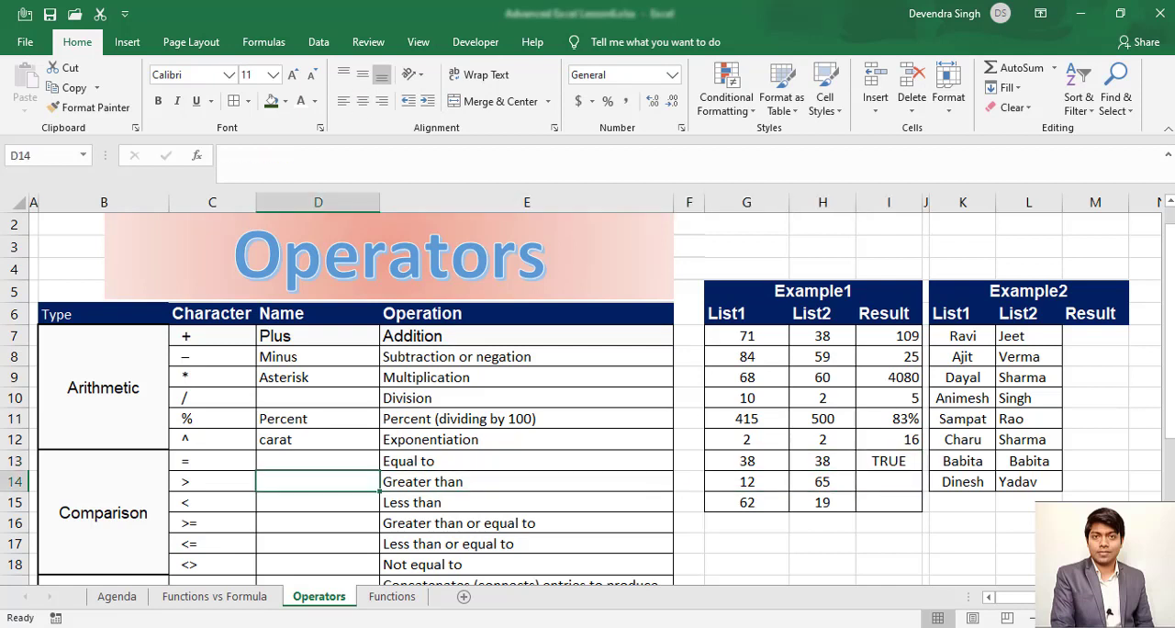
{"action": "key", "text": "Right"}
{"action": "key", "text": "Right"}
{"action": "key", "text": "Right"}
{"action": "key", "text": "Right"}
{"action": "key", "text": "Right"}
{"action": "key", "text": "Right"}
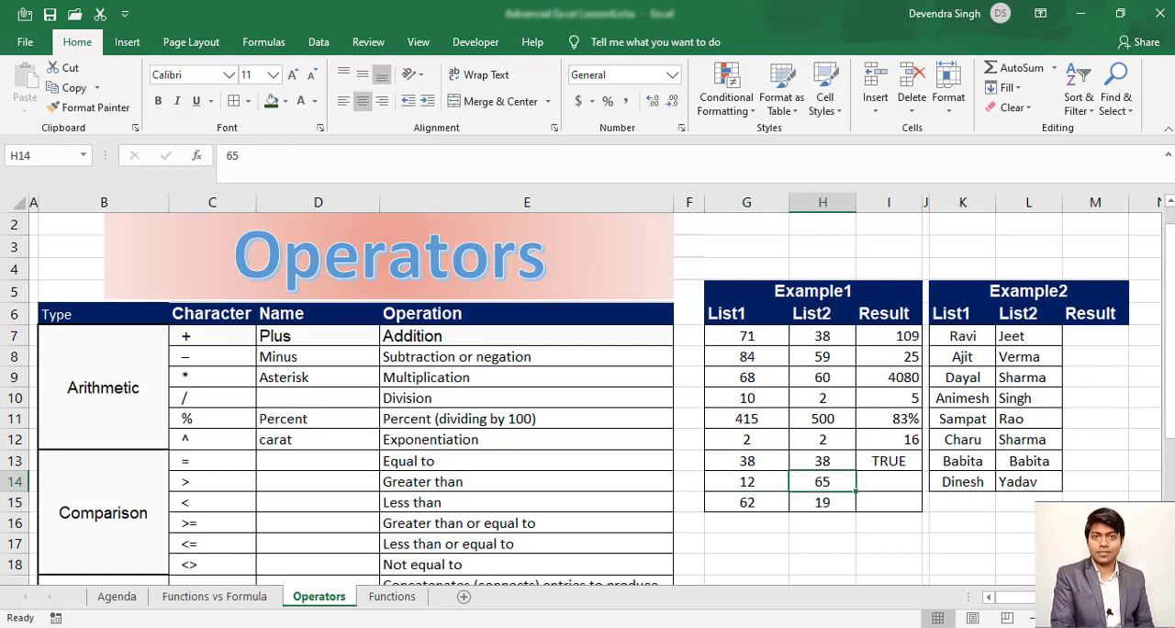
{"action": "type", "text": "="}
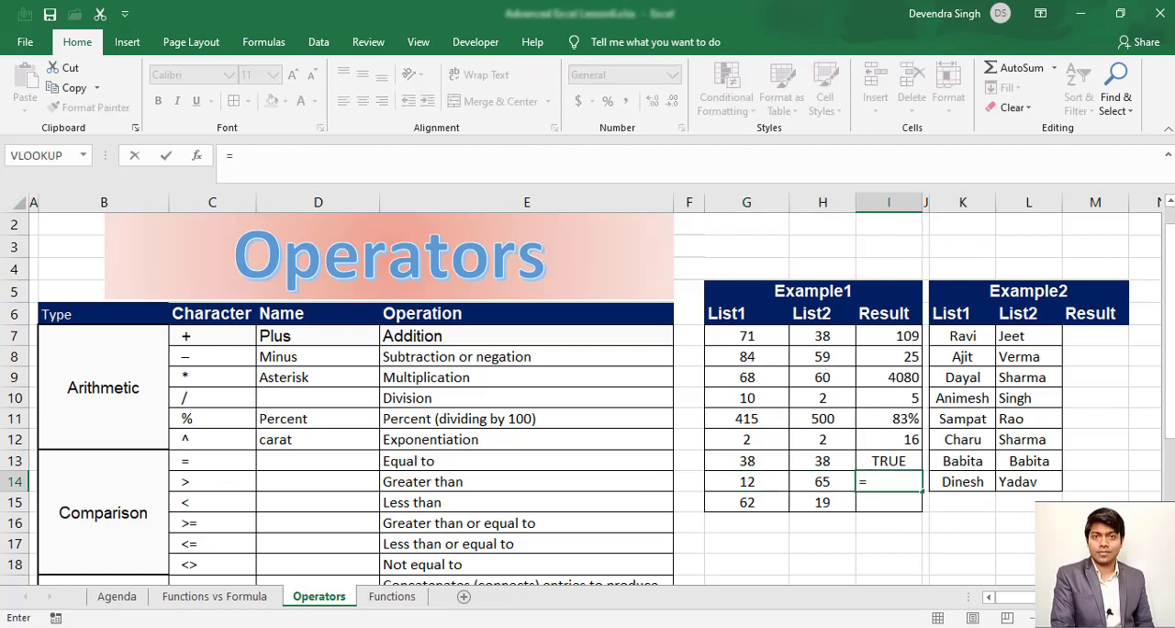
{"action": "key", "text": "Left"}
{"action": "key", "text": "Left"}
{"action": "type", "text": ">"}
{"action": "key", "text": "Left"}
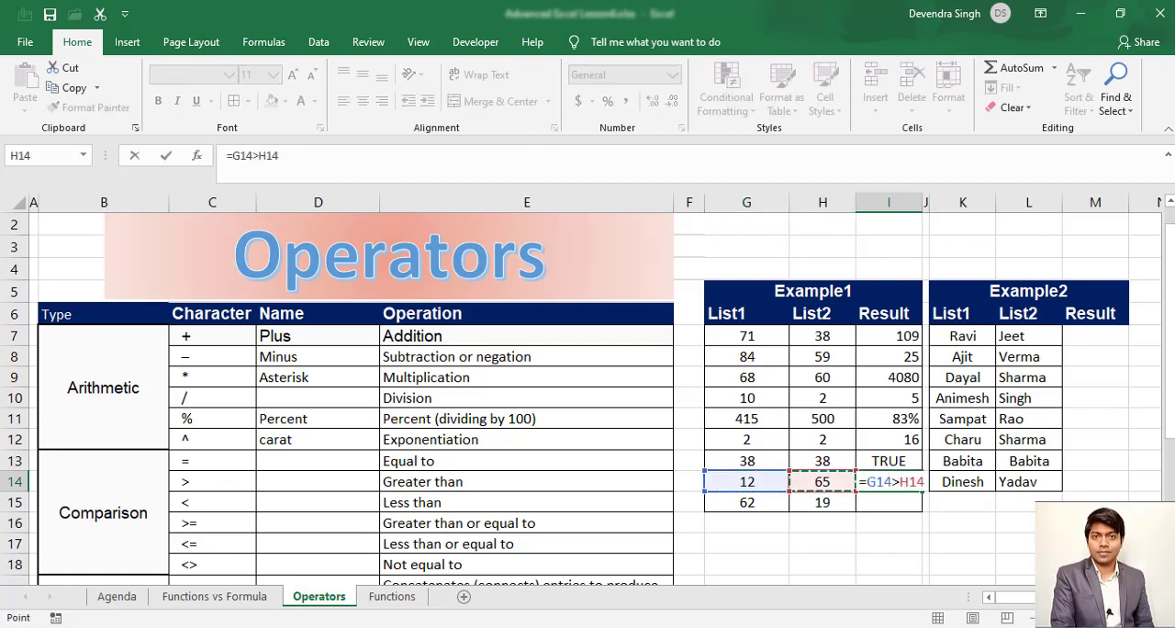
{"action": "key", "text": "Return"}
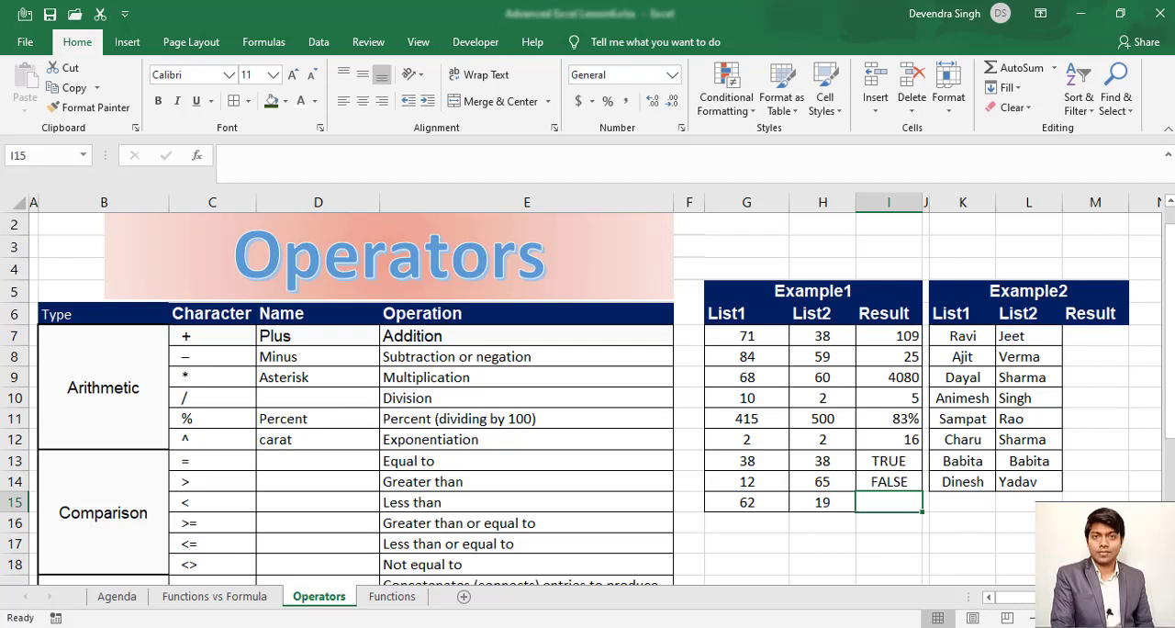
- Try 50 as the List1 value in G14
{"action": "key", "text": "Up"}
{"action": "key", "text": "Left"}
{"action": "key", "text": "Left"}
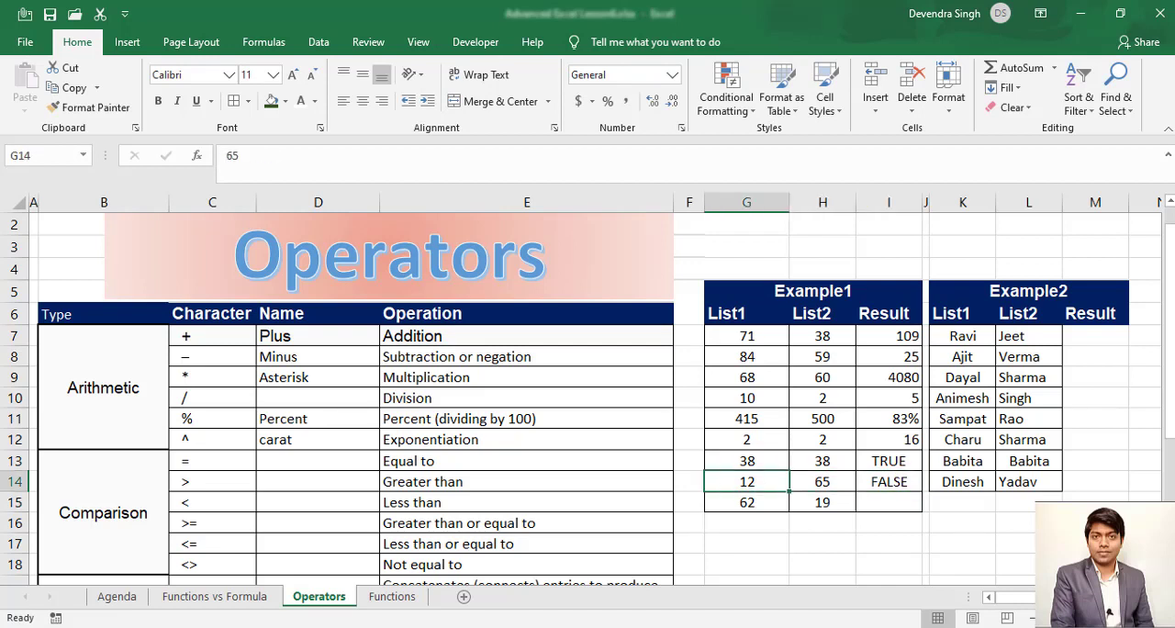
{"action": "type", "text": "50"}
{"action": "key", "text": "Return"}
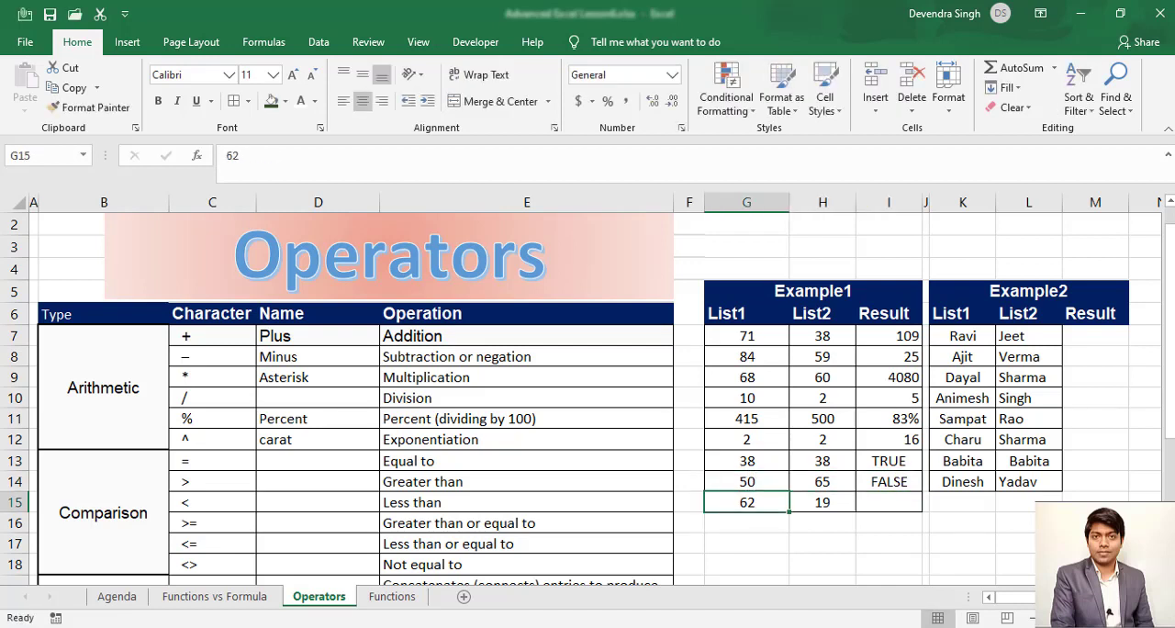
- Set the List1 value in G14 to 80 and check the greater-than result in I14
{"action": "key", "text": "Up"}
{"action": "type", "text": "80"}
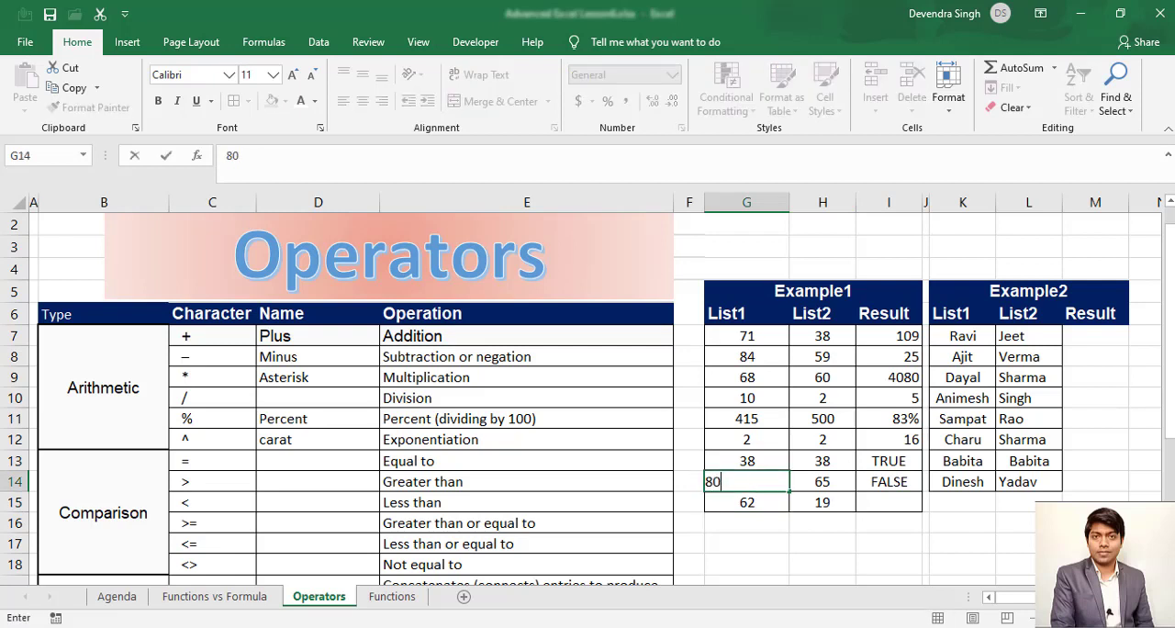
{"action": "key", "text": "Return"}
{"action": "key", "text": "Up"}
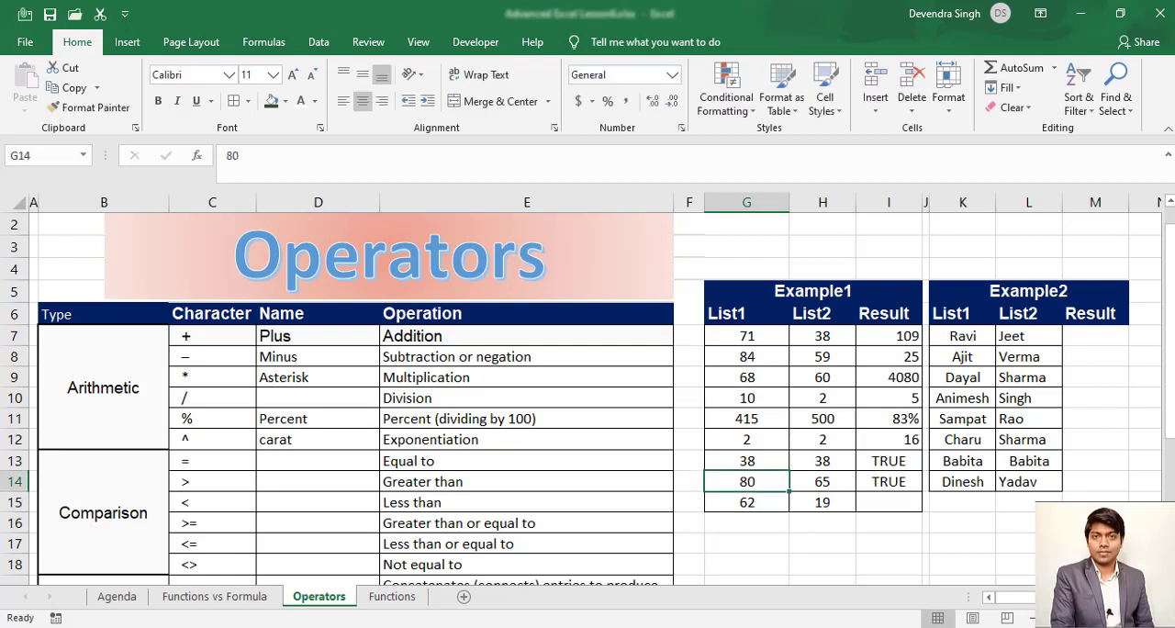
{"action": "key", "text": "Right"}
{"action": "key", "text": "Right"}
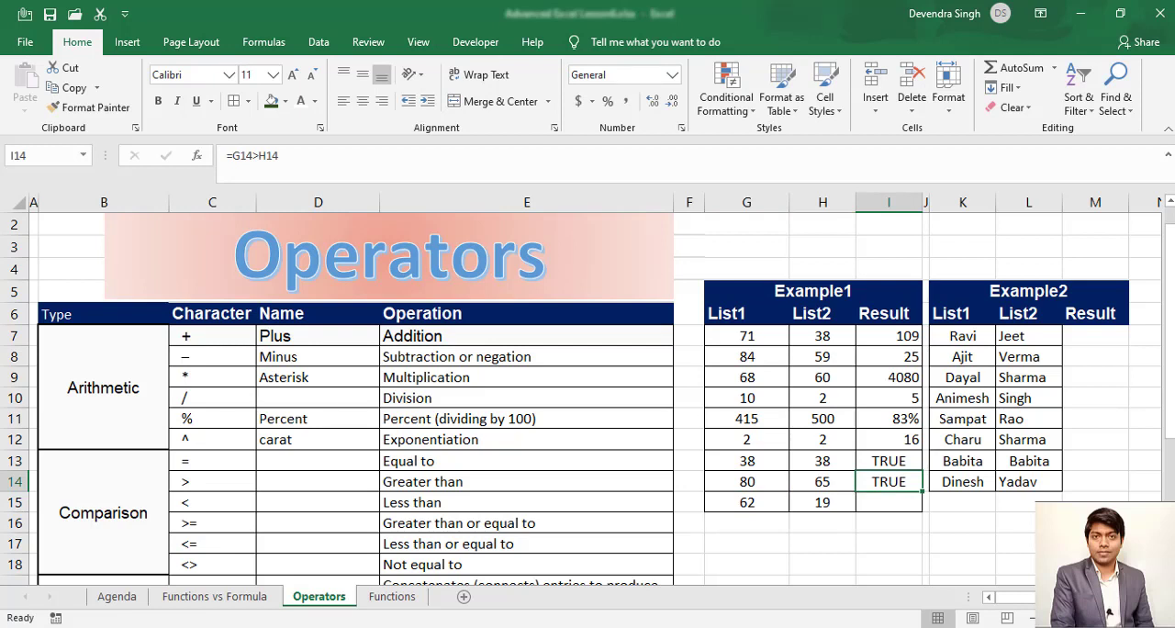
- Test whether the List1 value is less than the List2 value in I15 with the formula =G15<H15
{"action": "left_click", "coordinate": [881, 505]}
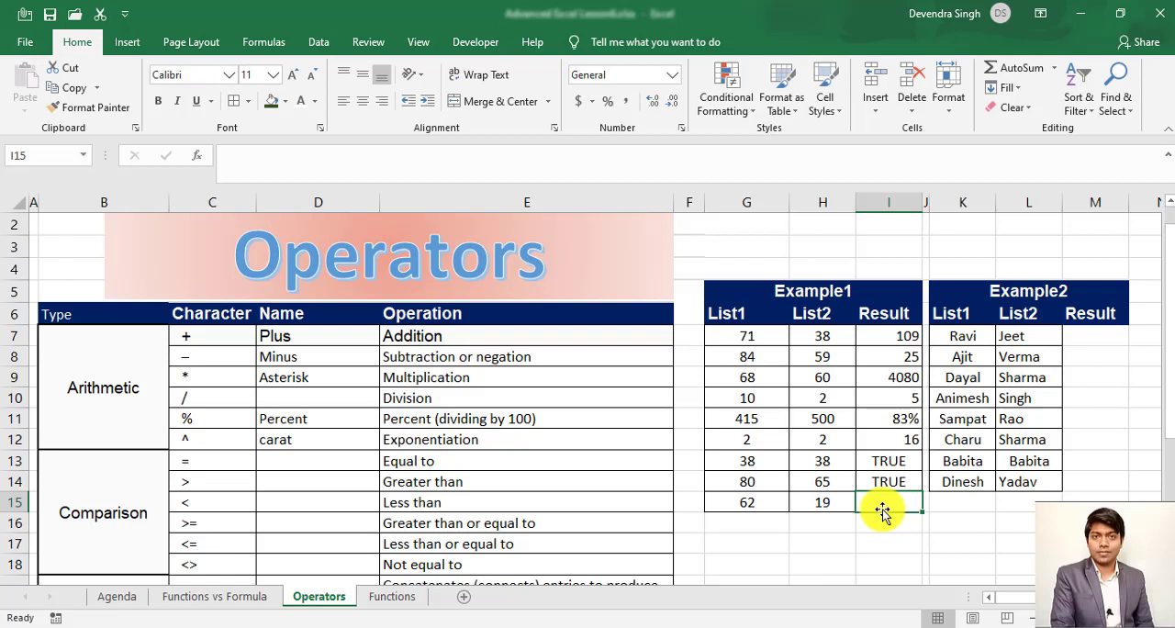
{"action": "type", "text": "="}
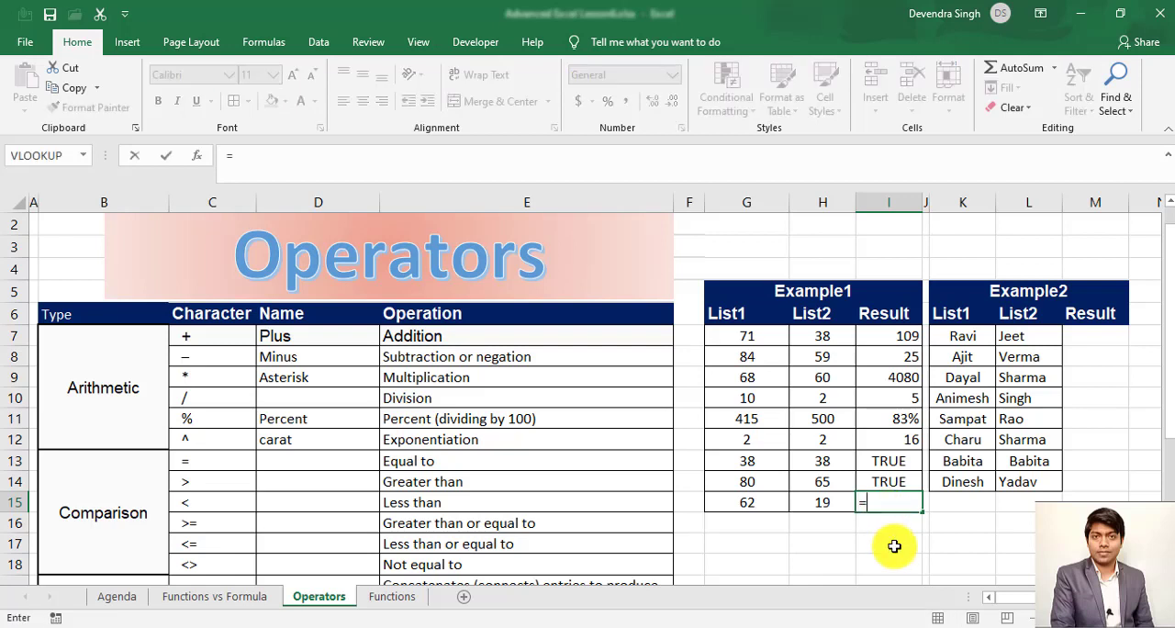
{"action": "key", "text": "Left"}
{"action": "key", "text": "Left"}
{"action": "type", "text": "<"}
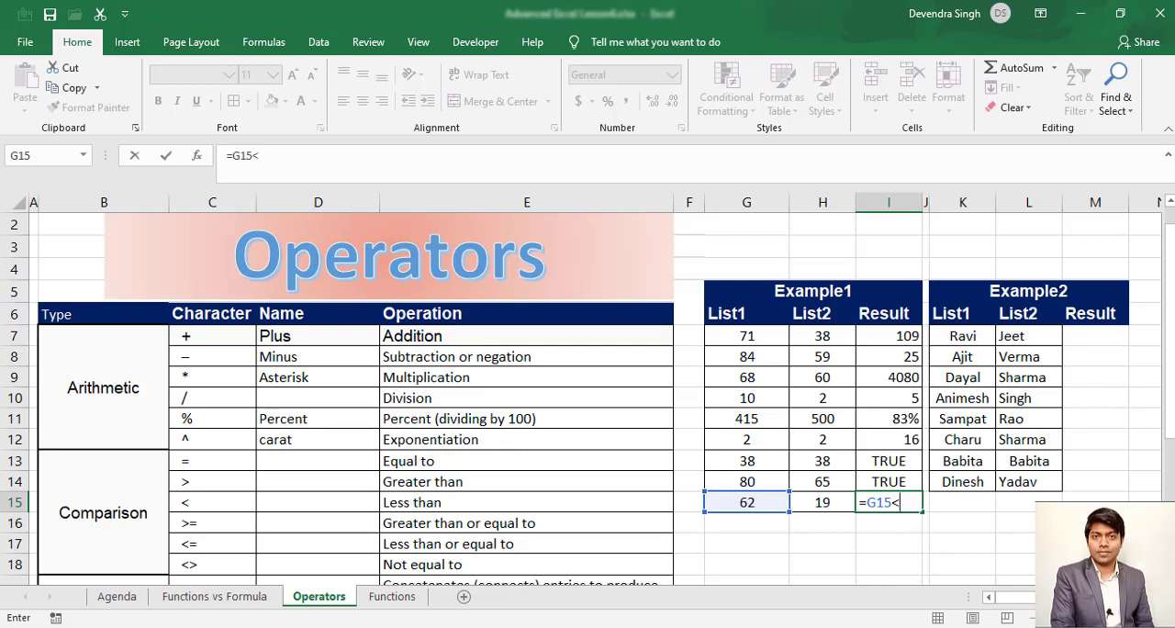
{"action": "key", "text": "Left"}
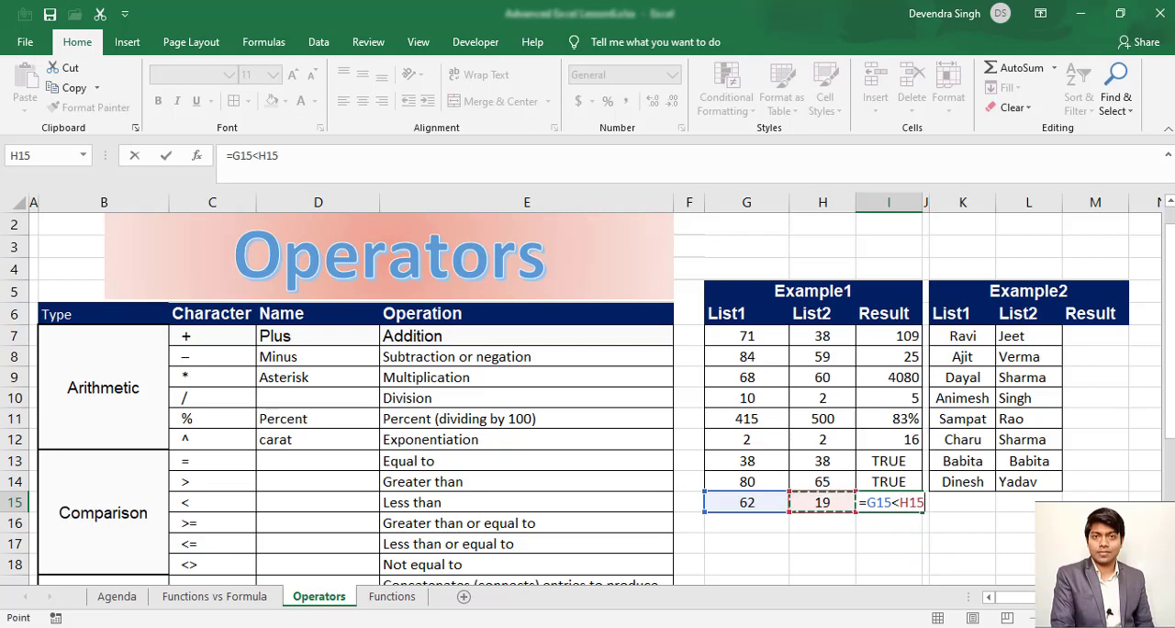
{"action": "key", "text": "ctrl+Return"}
- Set the List1 value in G15 to 10 and check the less-than result in I15
{"action": "key", "text": "Left"}
{"action": "key", "text": "Left"}
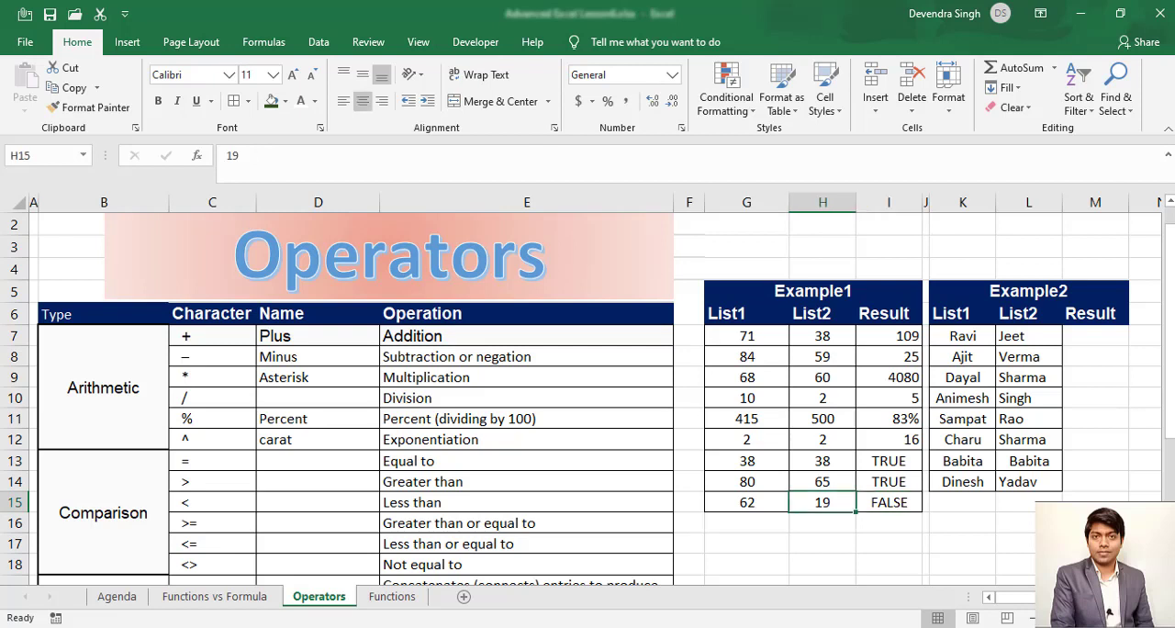
{"action": "type", "text": "10"}
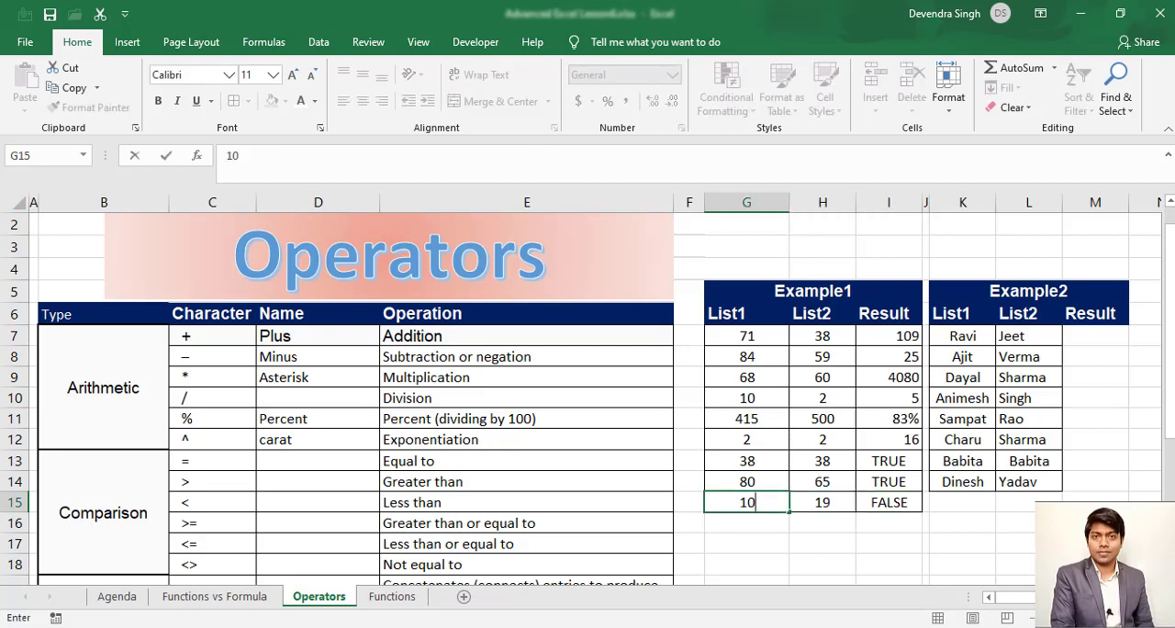
{"action": "key", "text": "Return"}
{"action": "key", "text": "Up"}
{"action": "key", "text": "Right"}
{"action": "key", "text": "Right"}
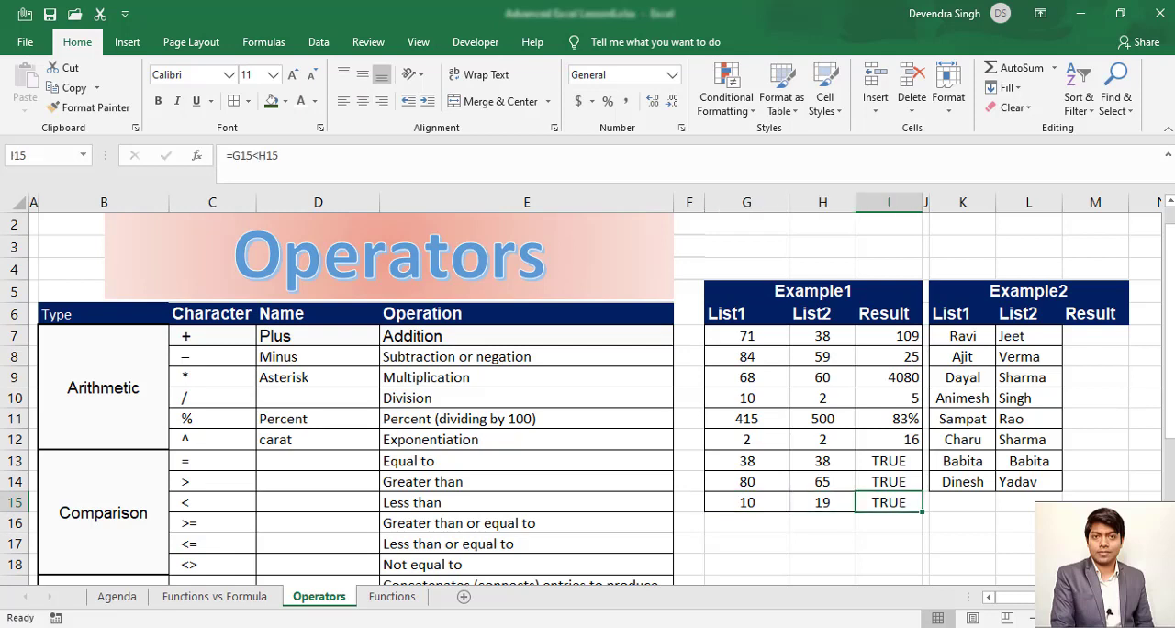
- Examine the Greater than or equal to operator in row 16 alongside the neighbouring comparison operators
{"action": "key", "text": "Left"}
{"action": "key", "text": "Left"}
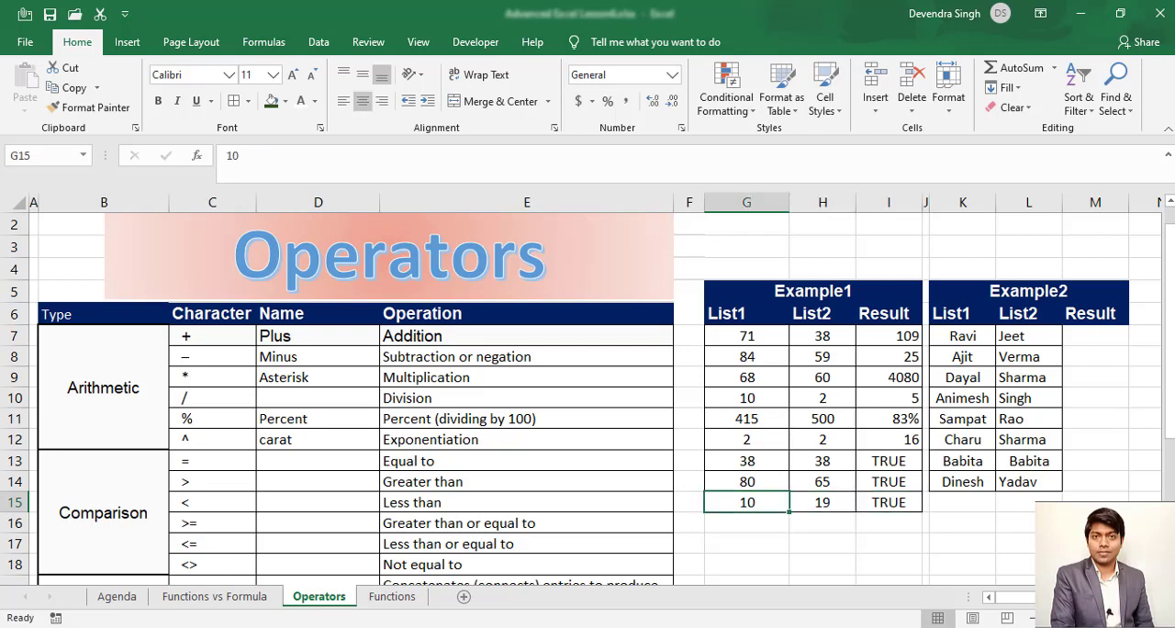
{"action": "key", "text": "Left"}
{"action": "key", "text": "Left"}
{"action": "key", "text": "Left"}
{"action": "key", "text": "Left"}
{"action": "key", "text": "Down"}
{"action": "key", "text": "Down"}
{"action": "key", "text": "Down"}
{"action": "key", "text": "Down"}
{"action": "key", "text": "Down"}
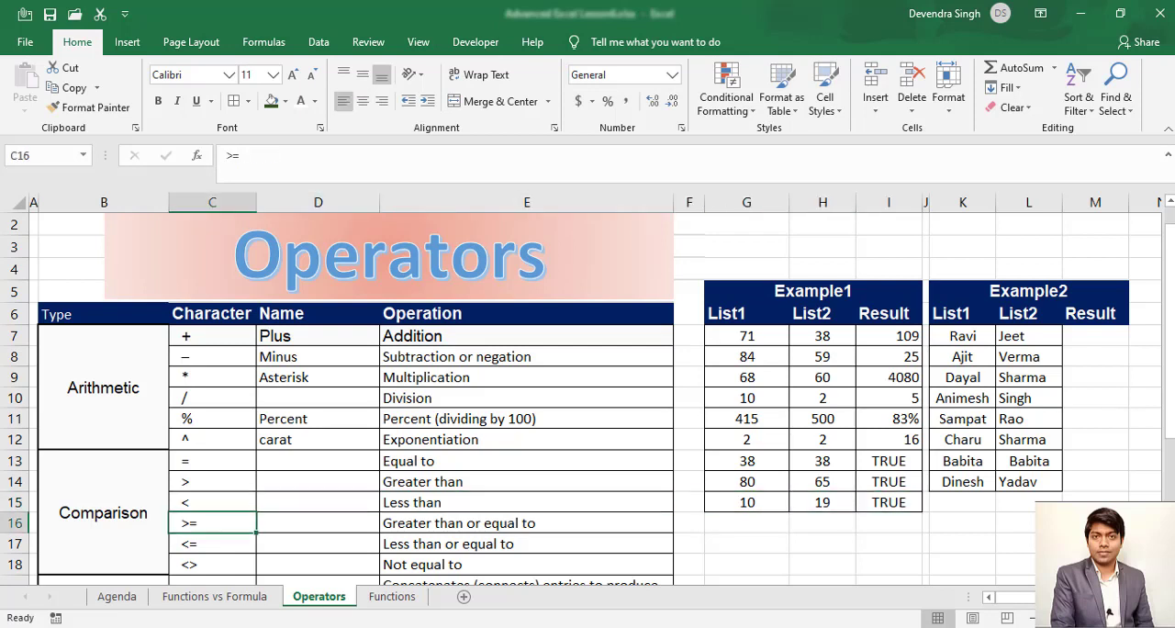
{"action": "key", "text": "Up"}
{"action": "key", "text": "Up"}
{"action": "key", "text": "Up"}
{"action": "key", "text": "Up"}
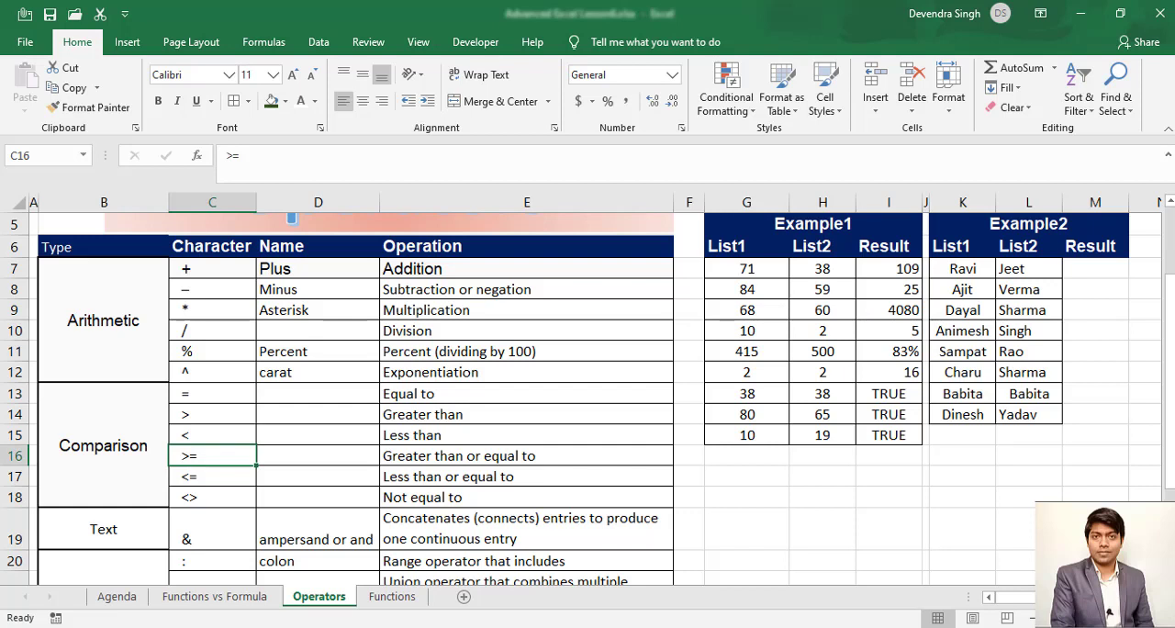
- Set the List2 value in H14 to 80 to match the List1 value
{"action": "left_click", "coordinate": [883, 414]}
{"action": "left_click", "coordinate": [832, 413]}
{"action": "type", "text": "80"}
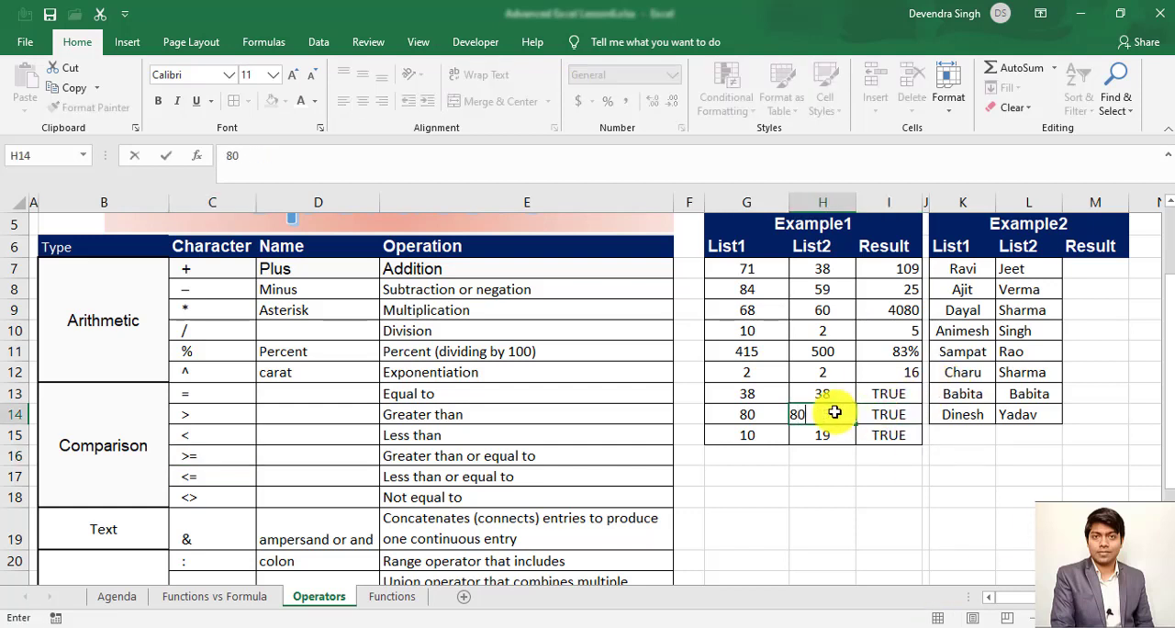
{"action": "key", "text": "ctrl+Return"}
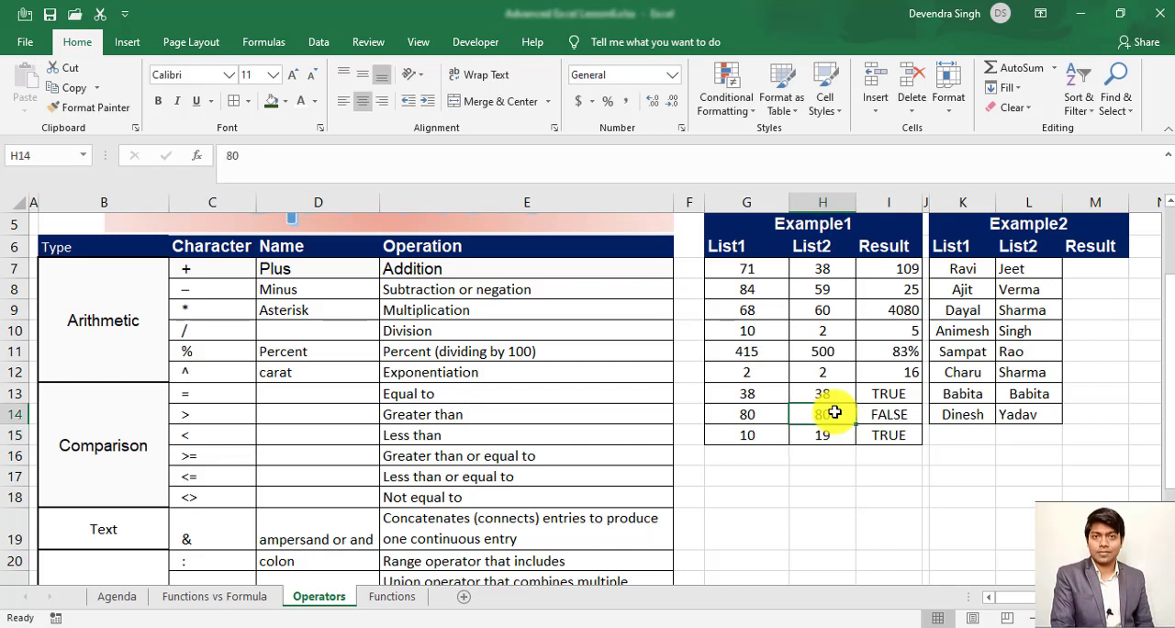
- Change the comparison in I14 to greater than or equal to, so the formula reads =G14>=H14
{"action": "key", "text": "Right"}
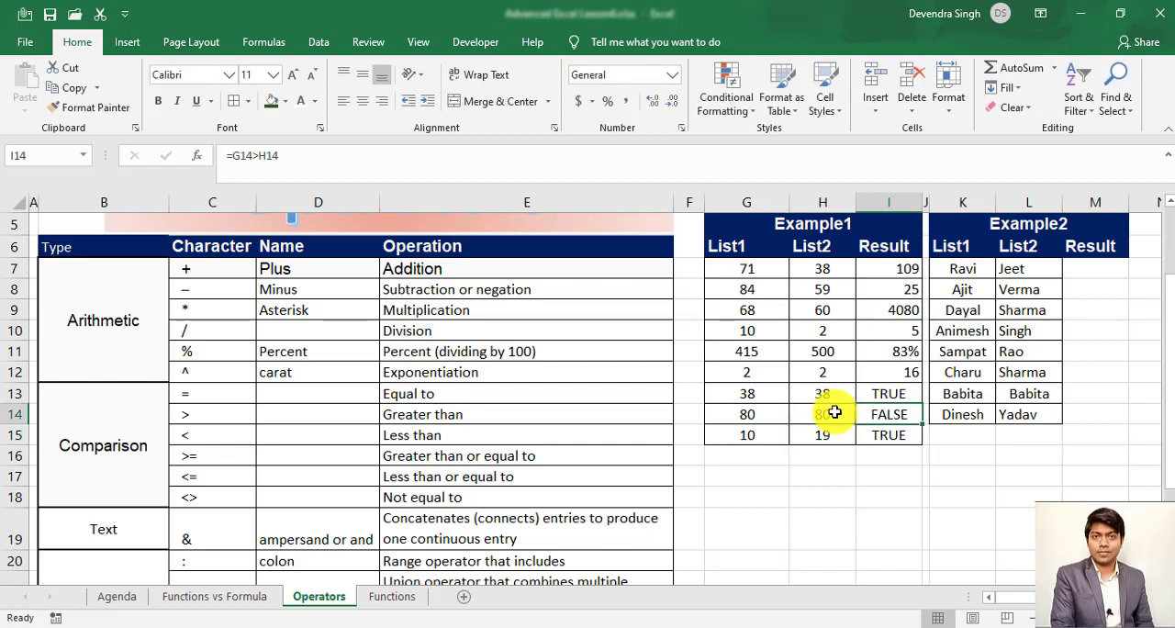
{"action": "key", "text": "F2"}
{"action": "key", "text": "Left"}
{"action": "key", "text": "Left"}
{"action": "key", "text": "Left"}
{"action": "type", "text": "="}
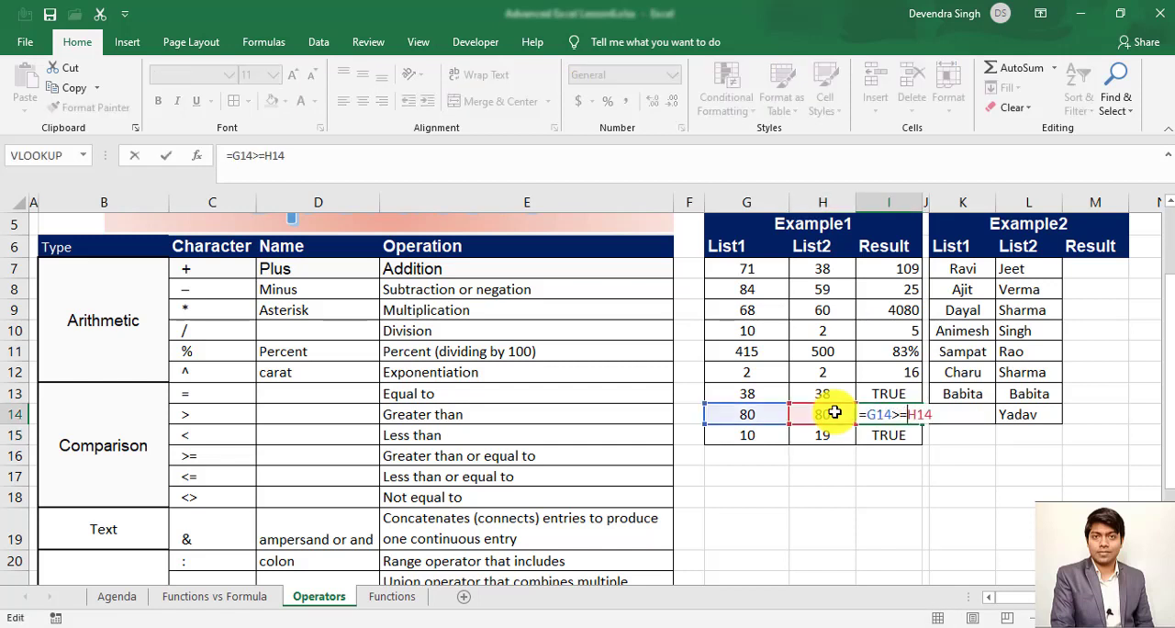
{"action": "key", "text": "Return"}
{"action": "key", "text": "Up"}
- Test the formula in I14 with 81 in G14, and restore G14 to 80
{"action": "key", "text": "Left"}
{"action": "key", "text": "Left"}
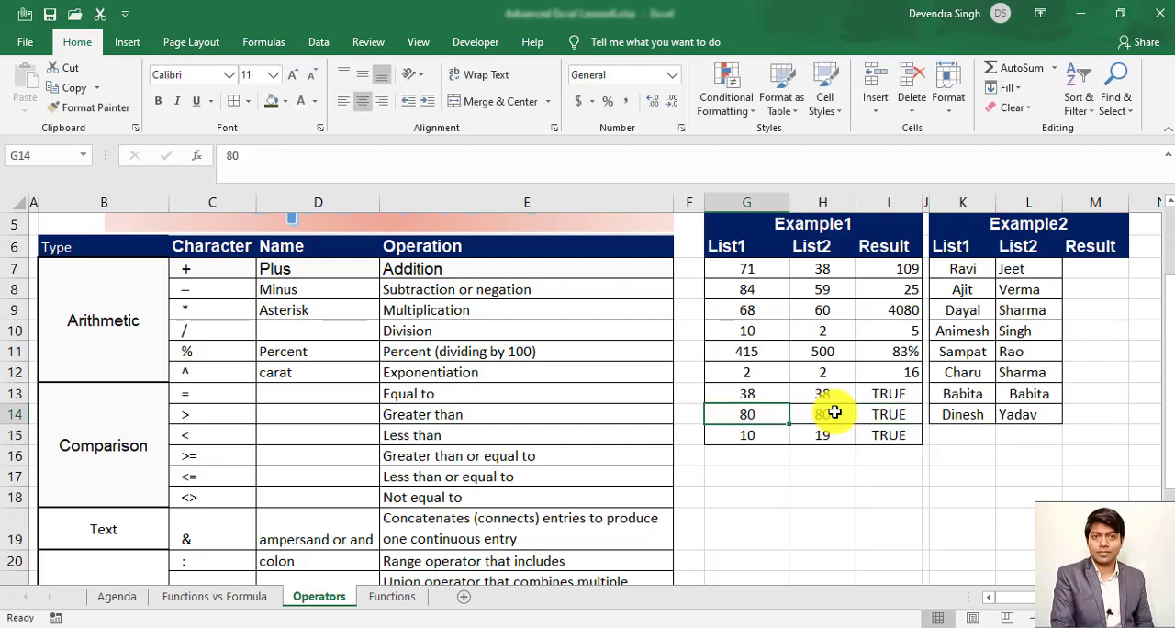
{"action": "type", "text": "81"}
{"action": "key", "text": "Return"}
{"action": "key", "text": "Up"}
{"action": "type", "text": "80"}
{"action": "key", "text": "Return"}
{"action": "key", "text": "Up"}
{"action": "key", "text": "Right"}
{"action": "key", "text": "Right"}
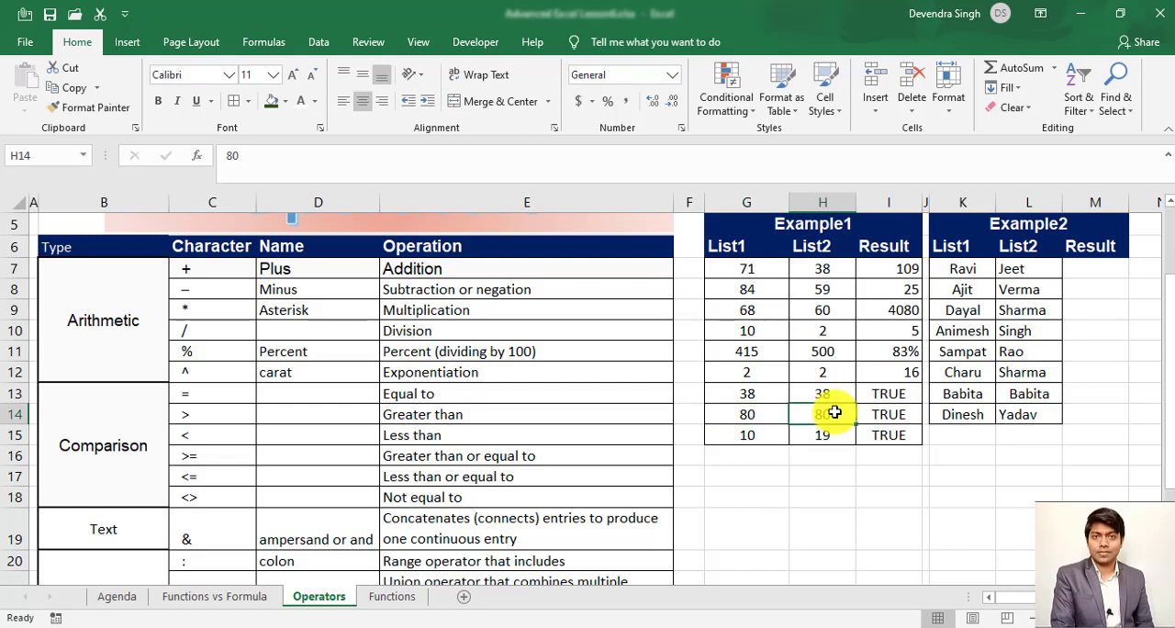
- Change the comparison in I15 to less than or equal to, so the formula reads =G15<=H15
{"action": "key", "text": "Down"}
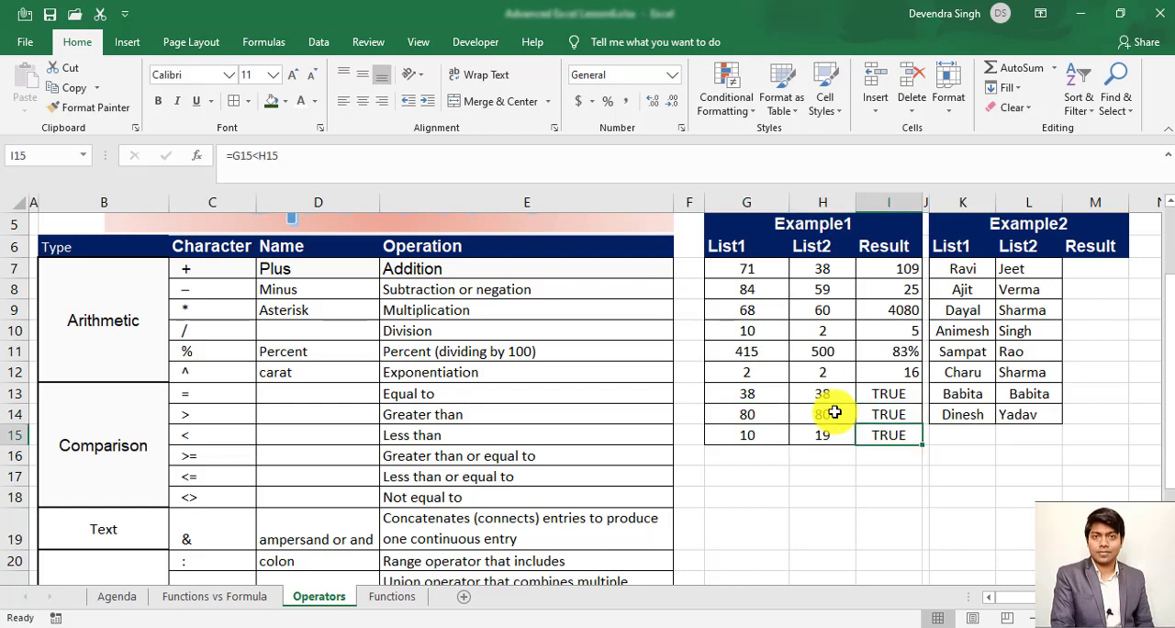
{"action": "key", "text": "Left"}
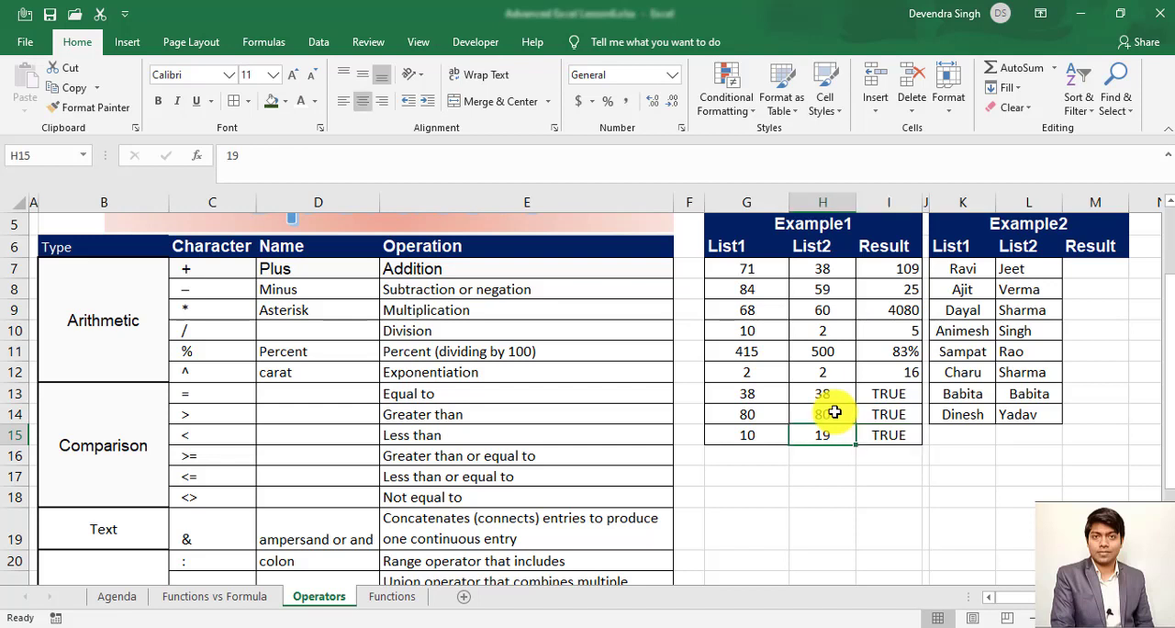
{"action": "key", "text": "Right"}
{"action": "key", "text": "F2"}
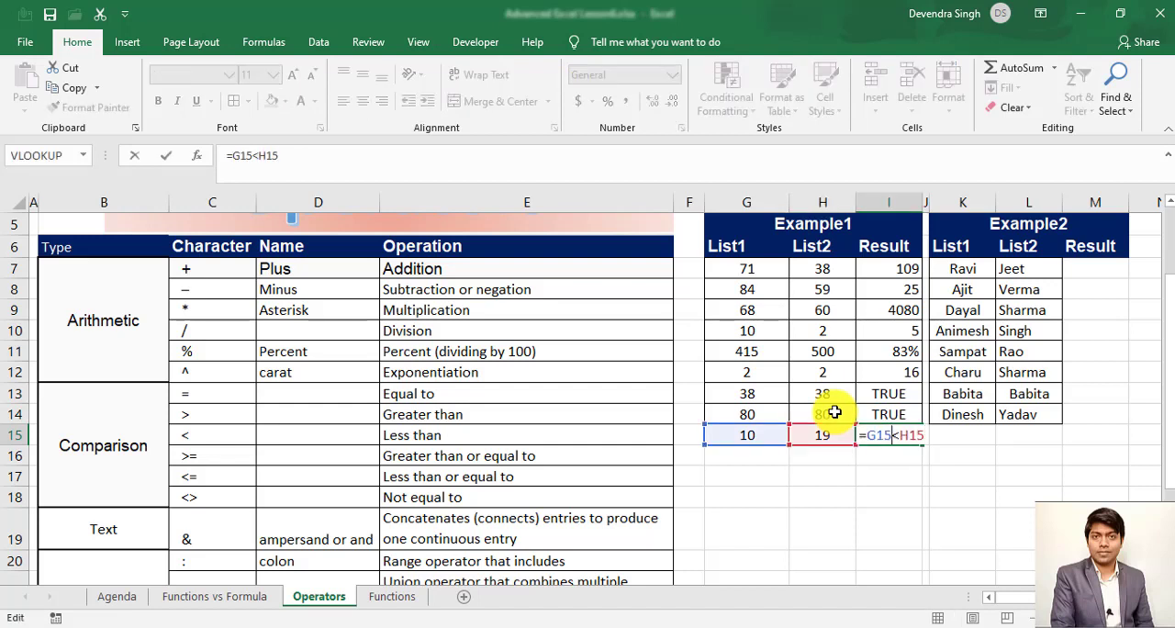
{"action": "type", "text": "="}
{"action": "key", "text": "Return"}
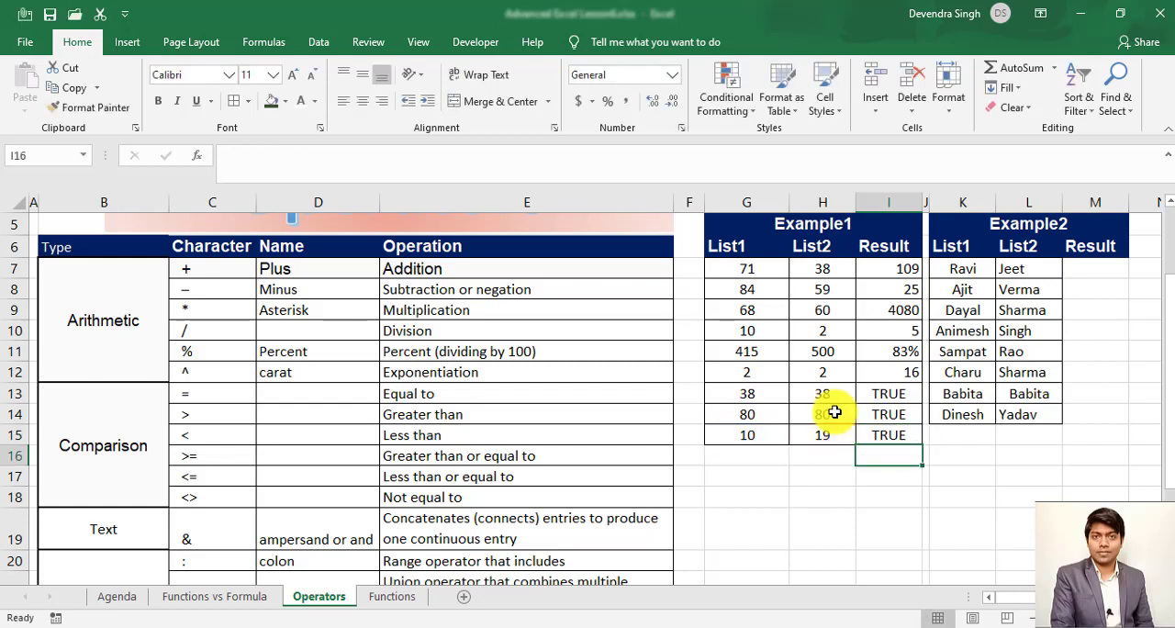
{"action": "key", "text": "Up"}
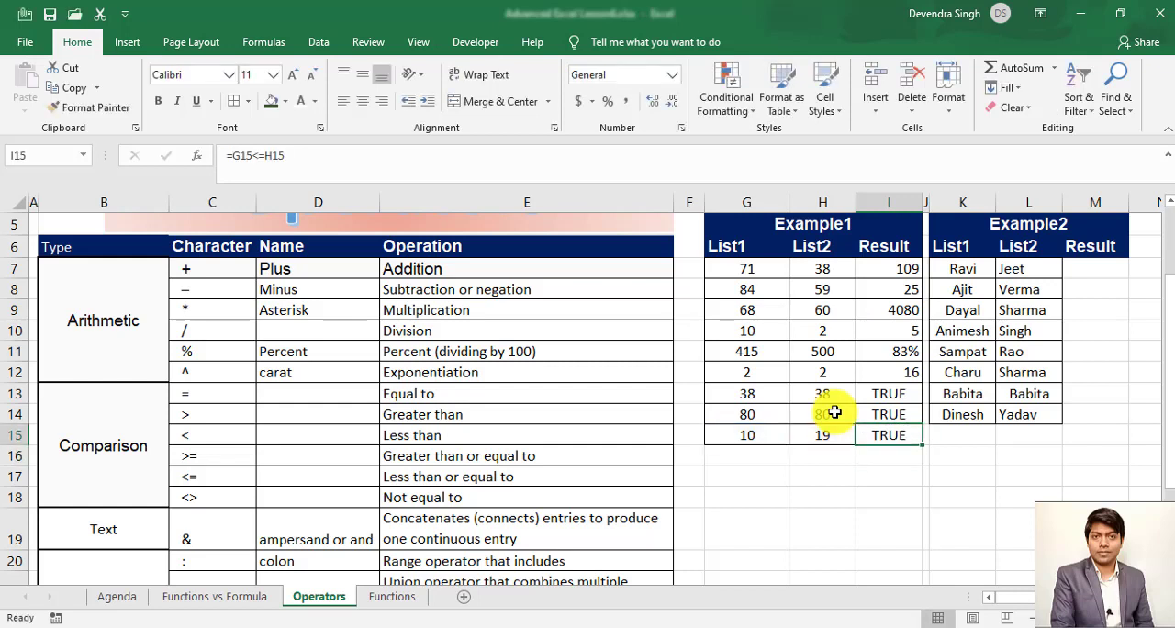
- Look over the Not equal to operator <> in row 18 of the Comparison operators
{"action": "key", "text": "Left"}
{"action": "key", "text": "Left"}
{"action": "key", "text": "Left"}
{"action": "key", "text": "Left"}
{"action": "key", "text": "Left"}
{"action": "key", "text": "Left"}
{"action": "key", "text": "Down"}
{"action": "key", "text": "Down"}
{"action": "key", "text": "Down"}
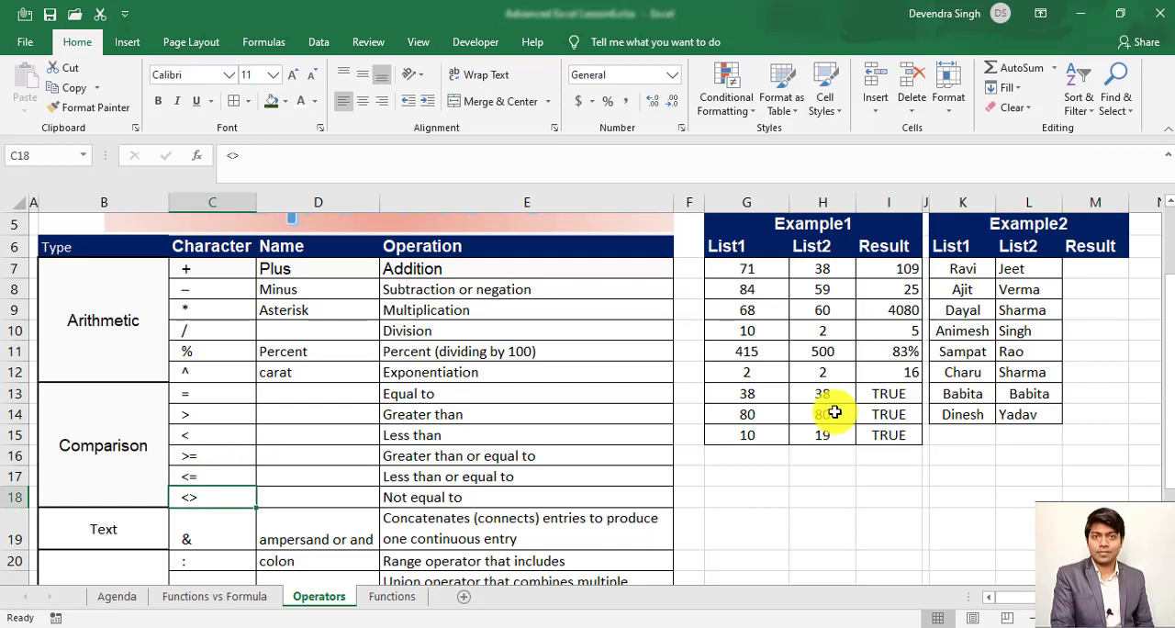
{"action": "key", "text": "Right"}
{"action": "key", "text": "Right"}
{"action": "key", "text": "Right"}
{"action": "key", "text": "Right"}
{"action": "key", "text": "Right"}
{"action": "key", "text": "Right"}
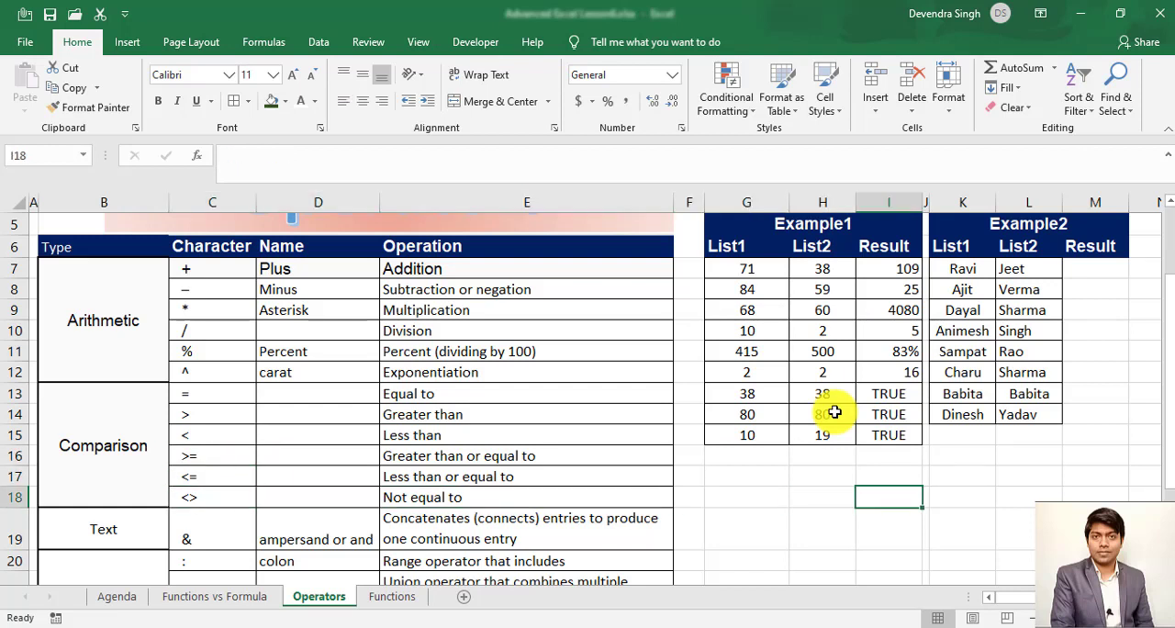
- Enter 10 in G16 and 10 in H16 as a new pair of values under Example1
{"action": "key", "text": "Up"}
{"action": "key", "text": "Up"}
{"action": "key", "text": "Left"}
{"action": "key", "text": "Left"}
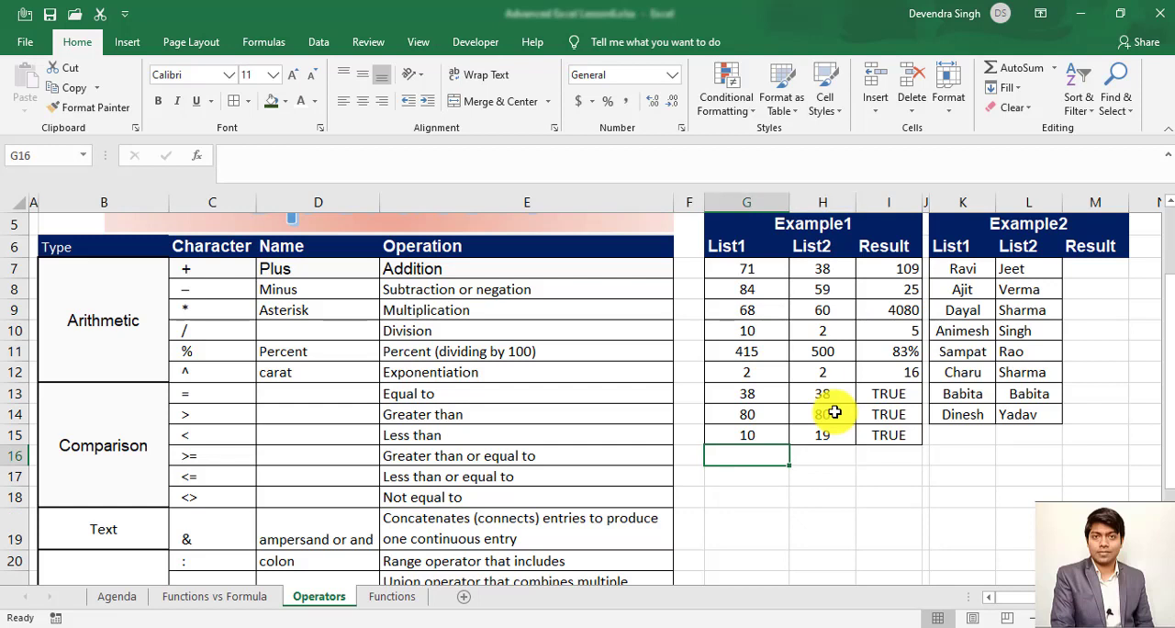
{"action": "type", "text": "10"}
{"action": "key", "text": "Tab"}
{"action": "type", "text": "10"}
{"action": "key", "text": "Tab"}
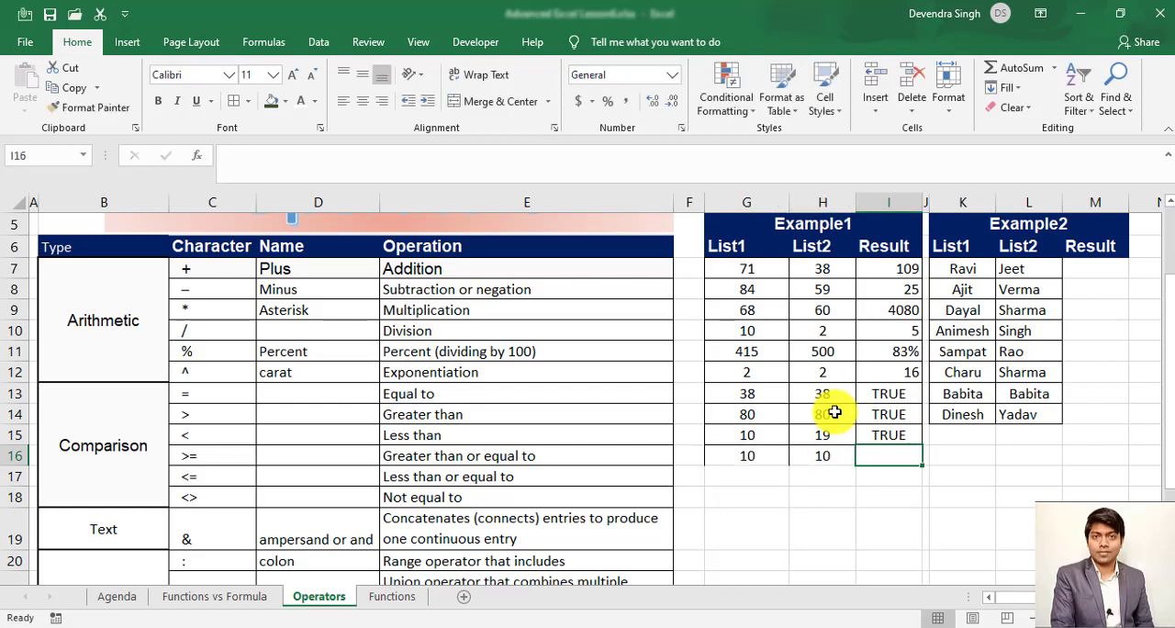
- Enter the not-equal comparison formula =G16<>H16 in I16 and review it
{"action": "type", "text": "="}
{"action": "key", "text": "Left"}
{"action": "key", "text": "Left"}
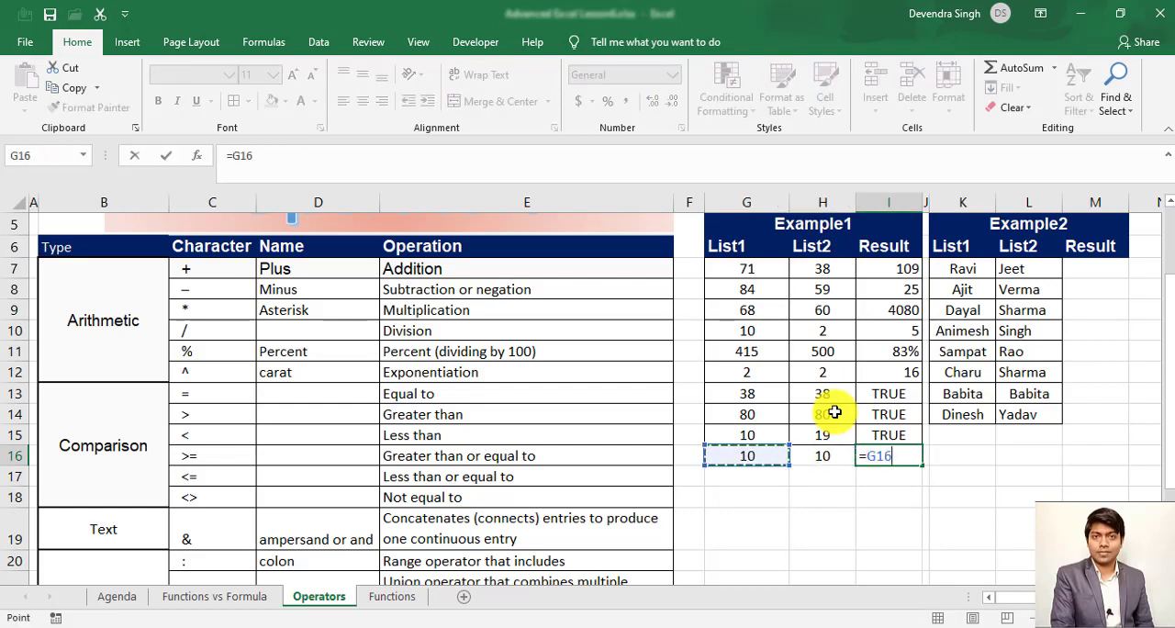
{"action": "type", "text": "<>"}
{"action": "key", "text": "Left"}
{"action": "key", "text": "Return"}
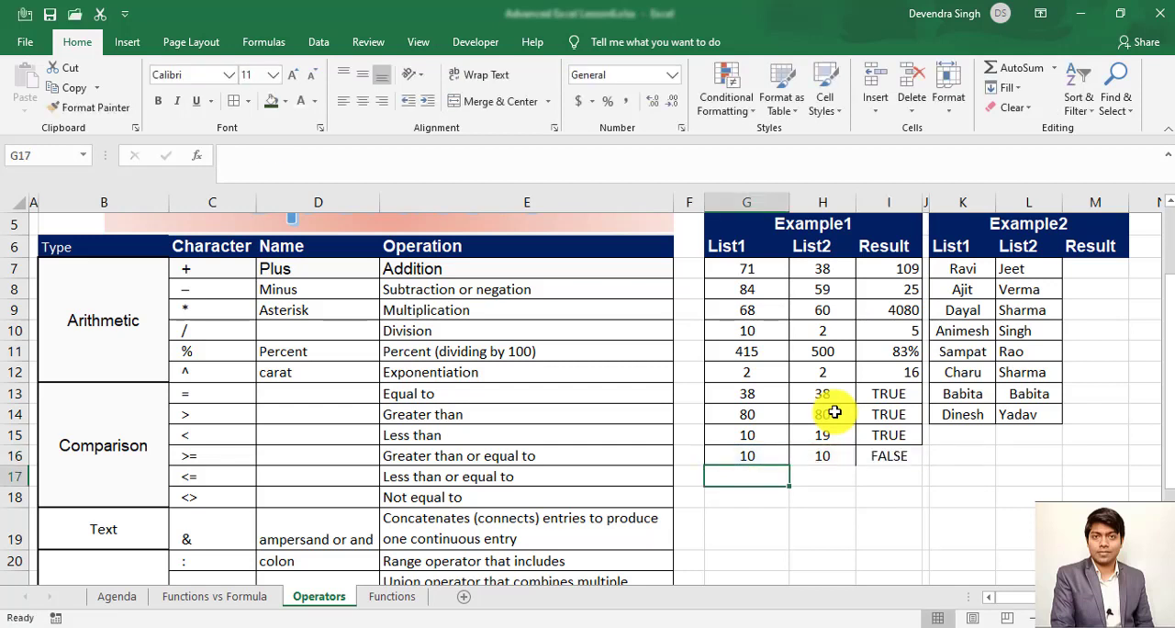
{"action": "key", "text": "Up"}
{"action": "key", "text": "Right"}
{"action": "key", "text": "Right"}
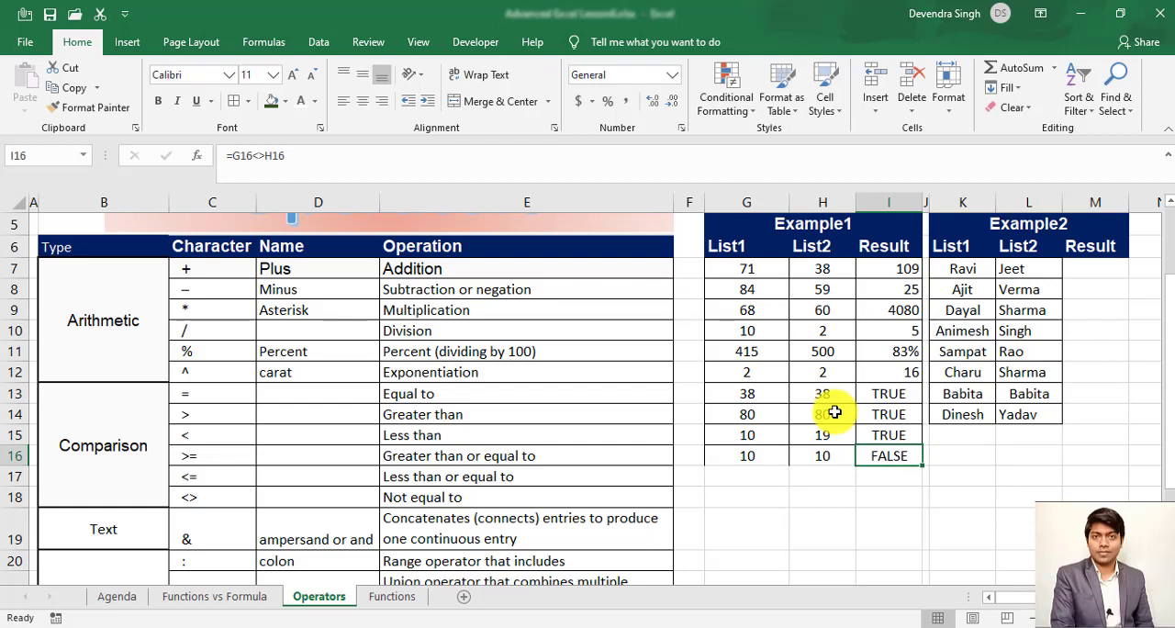
- Set H16 to 5 to test the not-equal formula in I16 with different values
{"action": "key", "text": "Left"}
{"action": "key", "text": "Left"}
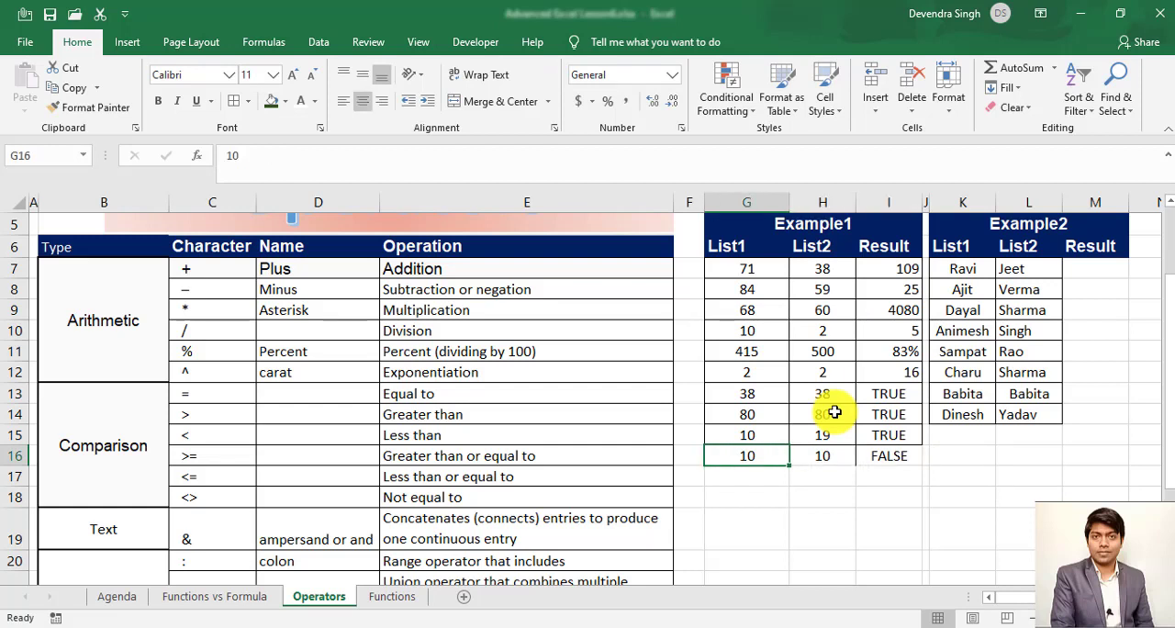
{"action": "key", "text": "Right"}
{"action": "type", "text": "5"}
{"action": "key", "text": "Return"}
{"action": "key", "text": "Up"}
{"action": "key", "text": "Right"}
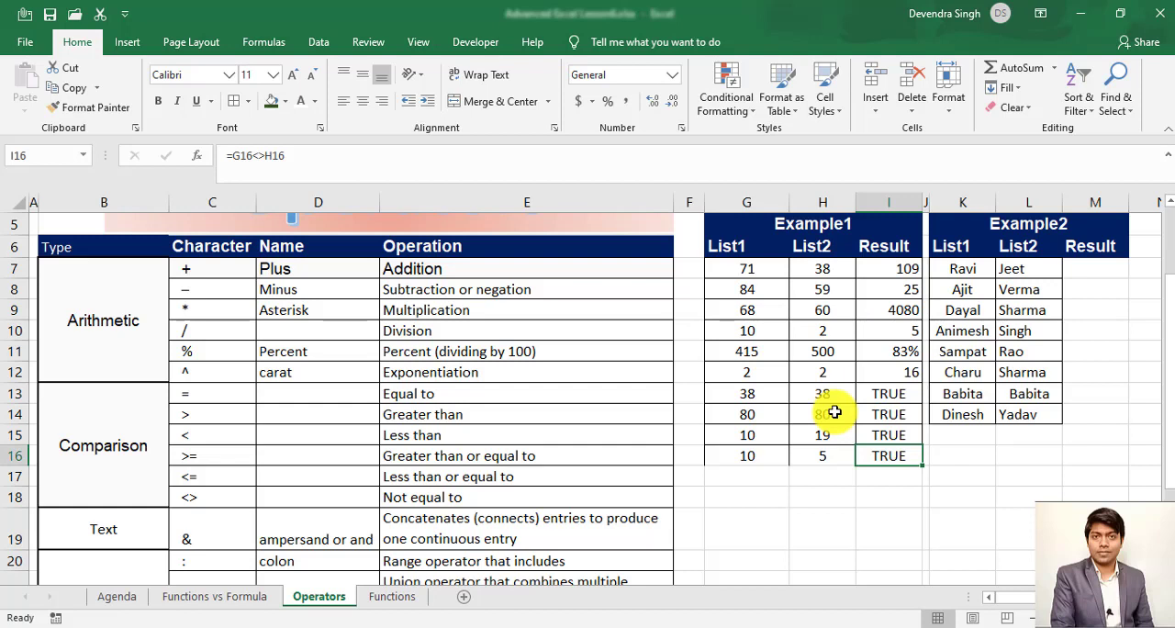
- Compare the first two names of Example2 with the formula =K7=L7 in M7
{"action": "key", "text": "Up"}
{"action": "key", "text": "Right"}
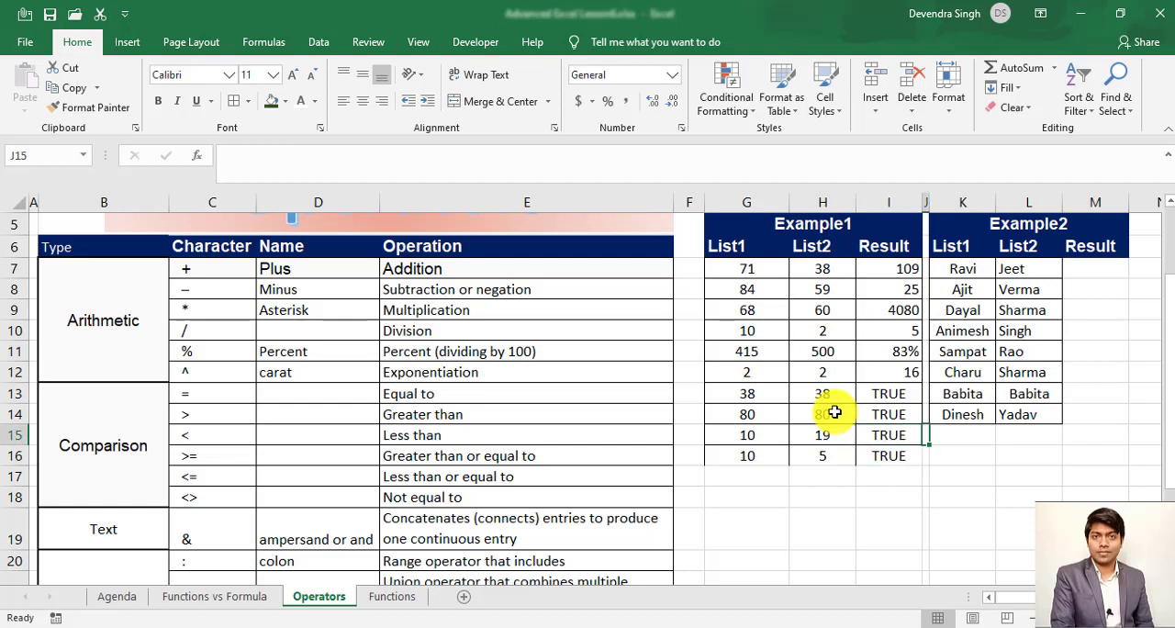
{"action": "key", "text": "Right"}
{"action": "key", "text": "Up"}
{"action": "key", "text": "Down"}
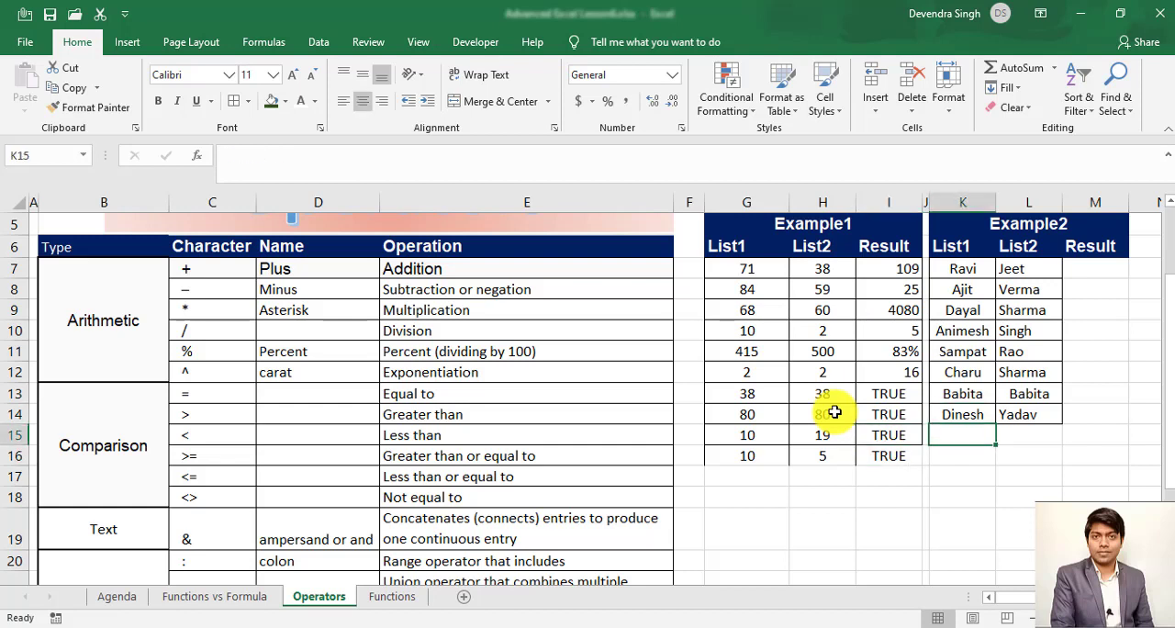
{"action": "key", "text": "Down"}
{"action": "key", "text": "Up"}
{"action": "key", "text": "Up"}
{"action": "key", "text": "ctrl+Up"}
{"action": "key", "text": "Down"}
{"action": "key", "text": "Down"}
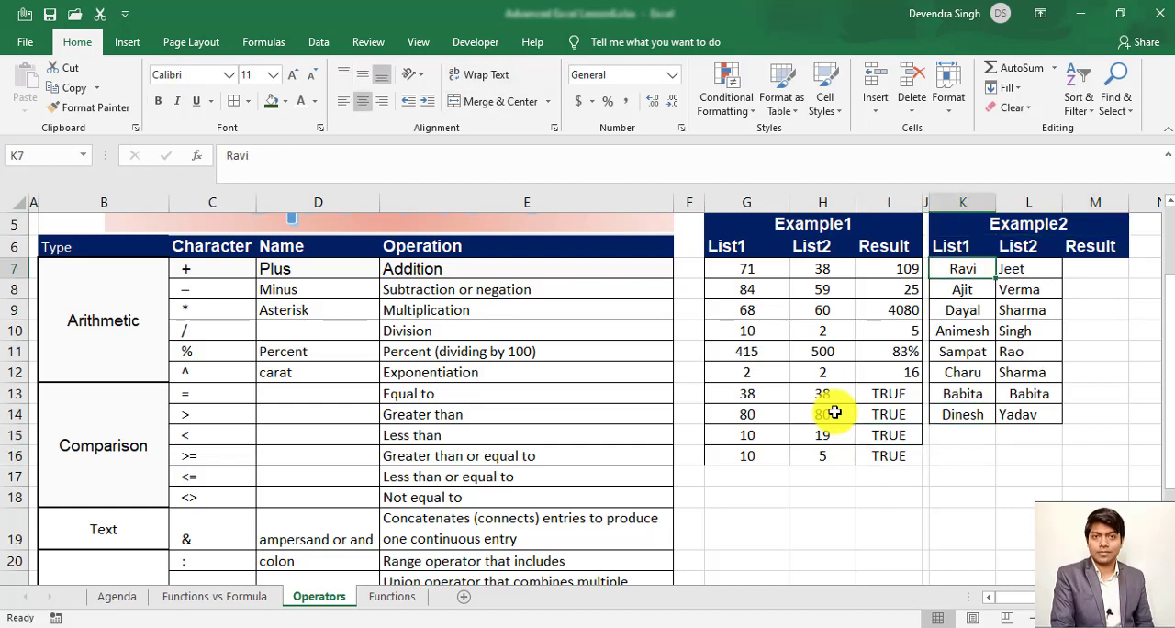
{"action": "key", "text": "Right"}
{"action": "key", "text": "Right"}
{"action": "key", "text": "Right"}
{"action": "key", "text": "Left"}
{"action": "type", "text": "="}
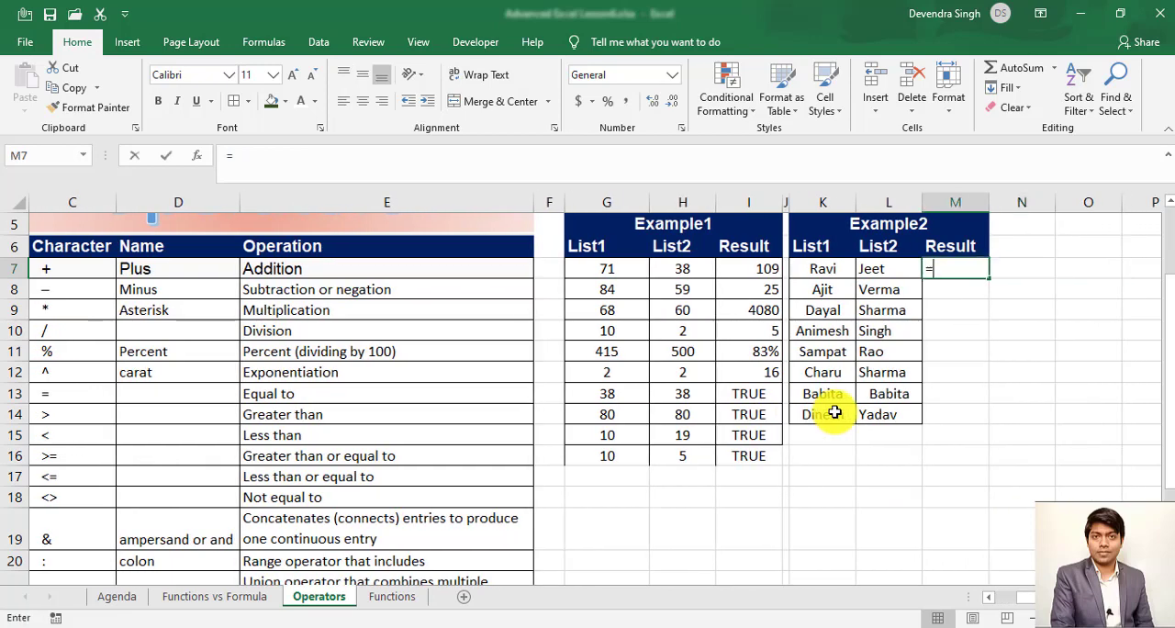
{"action": "key", "text": "Left"}
{"action": "key", "text": "Left"}
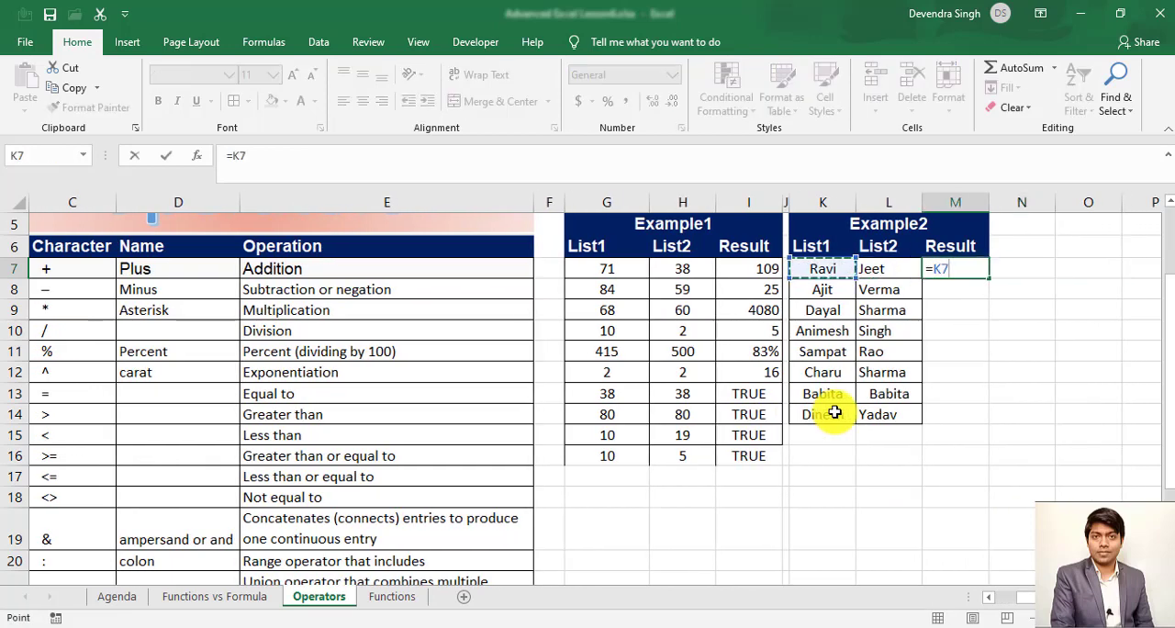
{"action": "type", "text": "="}
{"action": "key", "text": "Left"}
{"action": "key", "text": "Return"}
- Replace the List2 name in L7 with the same name as in K7 to test the equality formula
{"action": "key", "text": "Up"}
{"action": "key", "text": "Left"}
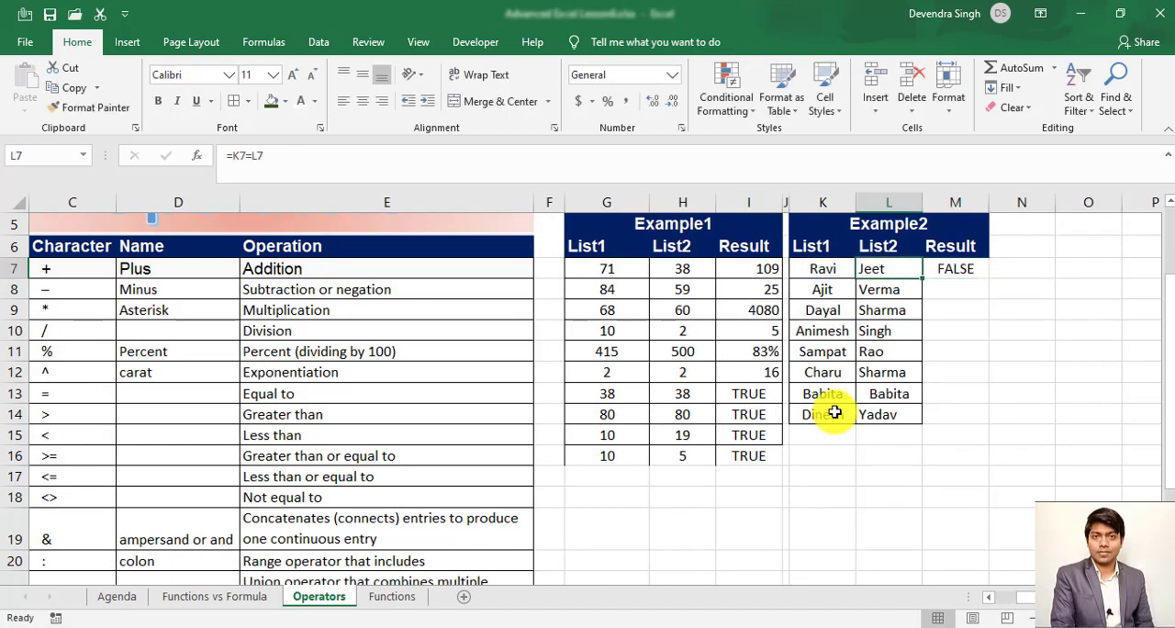
{"action": "type", "text": "Ravi"}
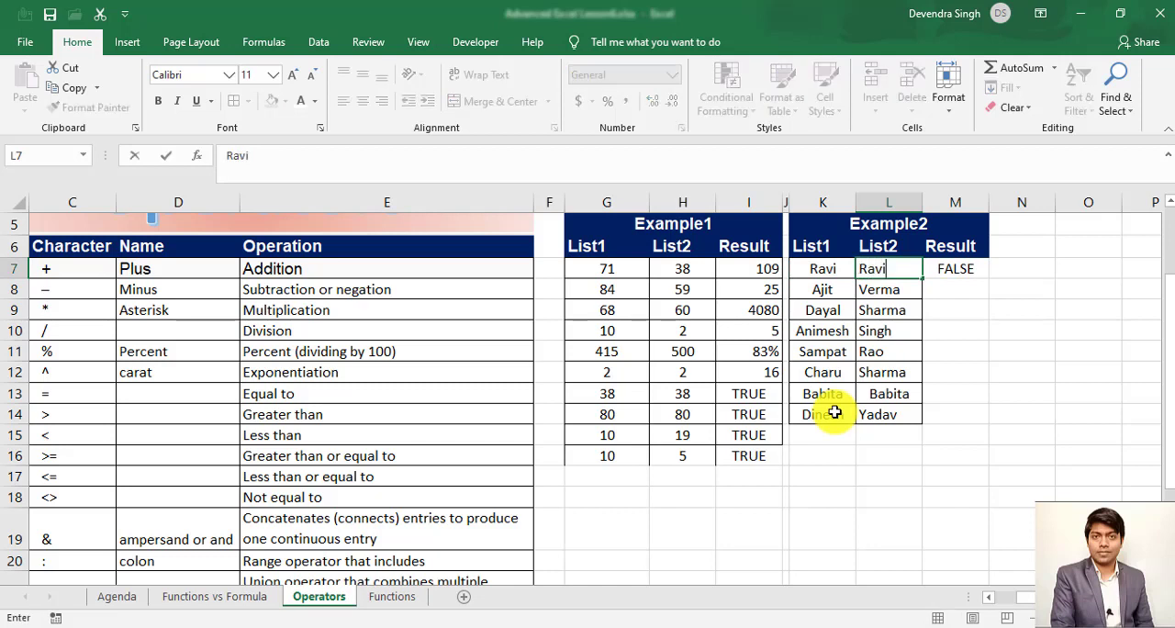
{"action": "key", "text": "Return"}
{"action": "key", "text": "Up"}
{"action": "key", "text": "Left"}
{"action": "key", "text": "Right"}
{"action": "key", "text": "Left"}
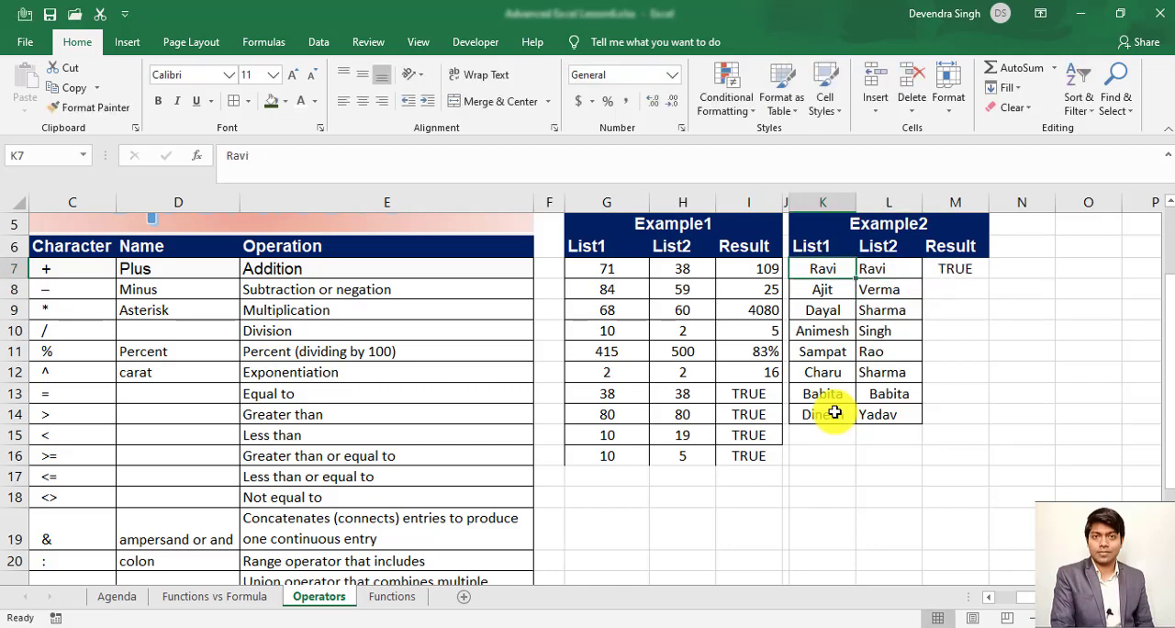
- Look over the remaining List2 names of Example2 and the ampersand operator & in C19
{"action": "key", "text": "Right"}
{"action": "key", "text": "Down"}
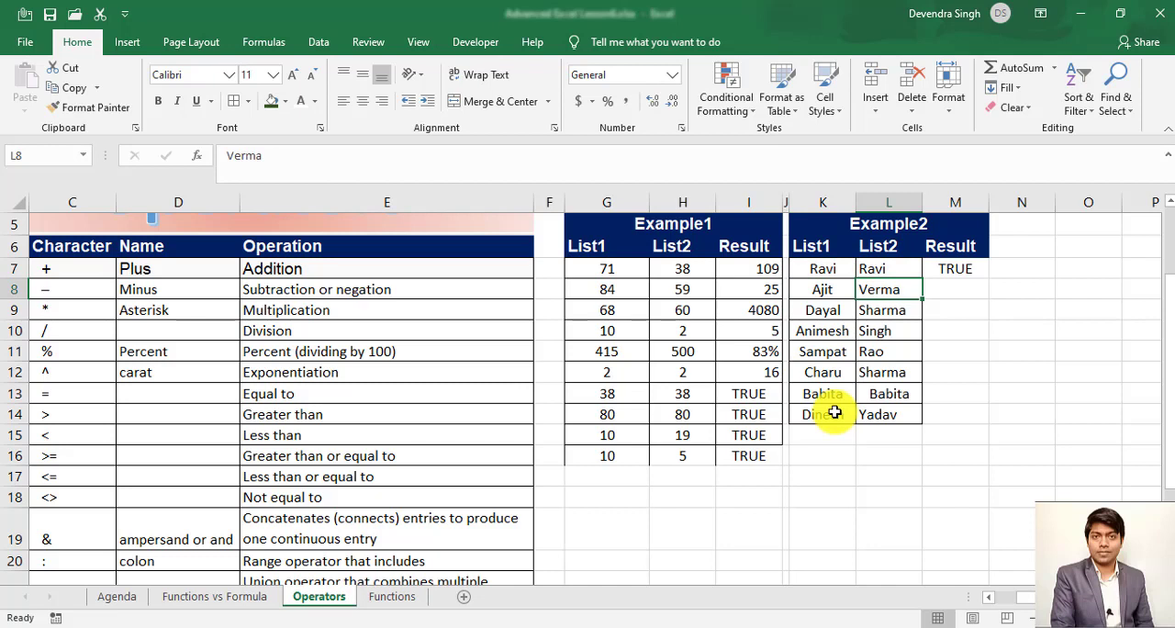
{"action": "key", "text": "Down"}
{"action": "key", "text": "Down"}
{"action": "key", "text": "Down"}
{"action": "key", "text": "Down"}
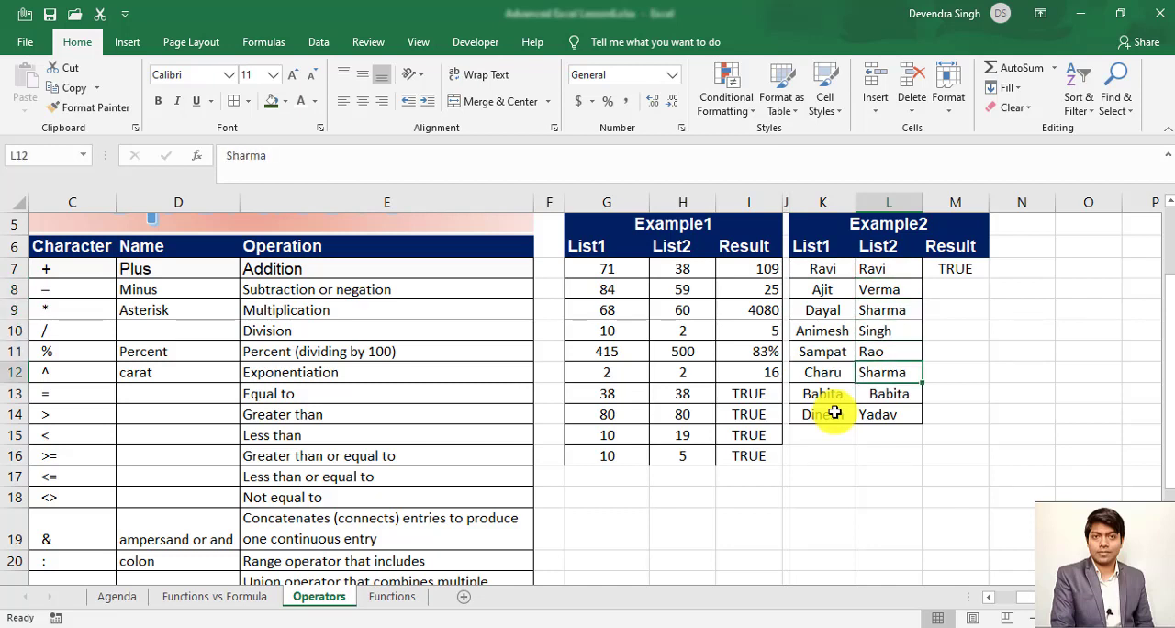
{"action": "key", "text": "Right"}
{"action": "key", "text": "ctrl+Up"}
{"action": "key", "text": "Left"}
{"action": "key", "text": "Left"}
{"action": "key", "text": "Left"}
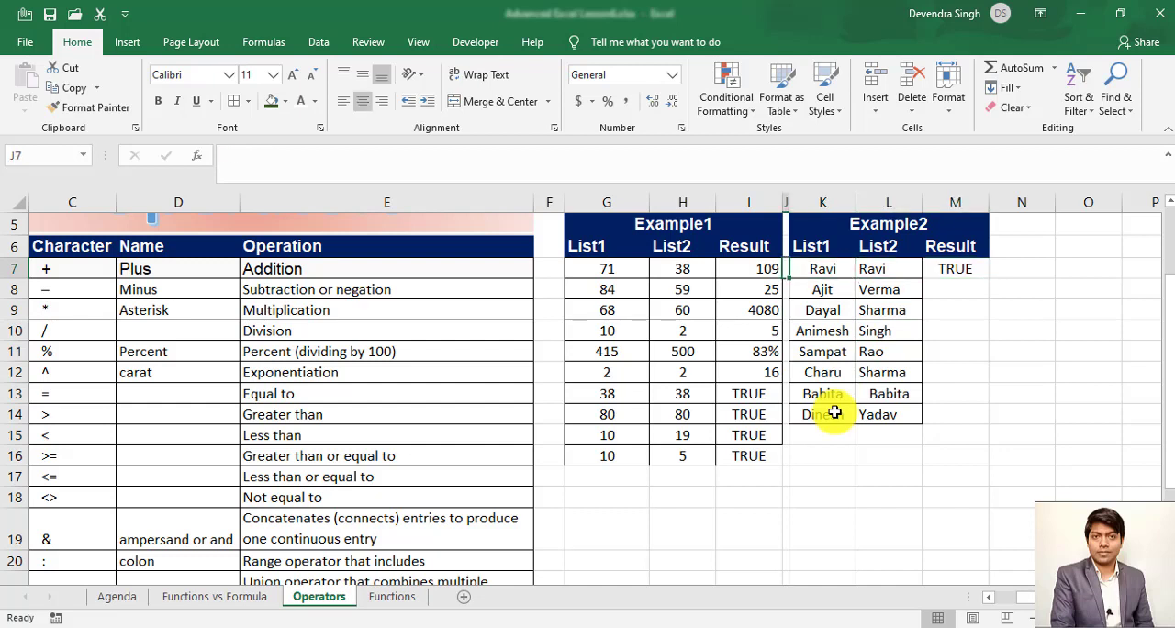
{"action": "left_click", "coordinate": [55, 538]}
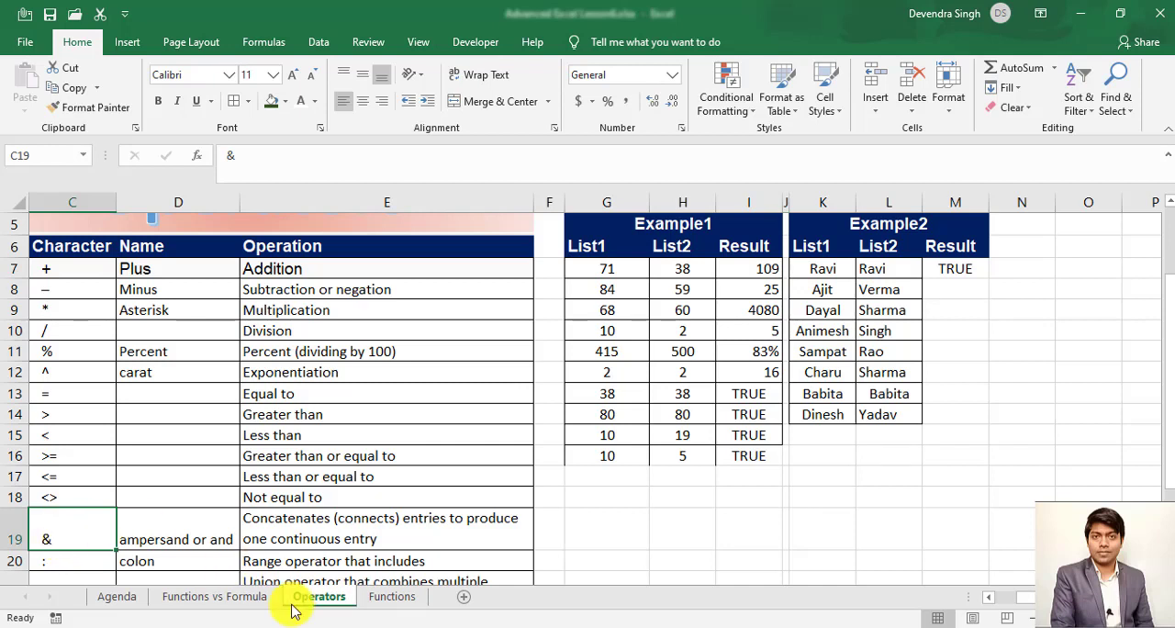
- Examine the List1 and List2 name columns of Example2 as entries to concatenate
{"action": "key", "text": "Right"}
{"action": "key", "text": "Right"}
{"action": "key", "text": "Right"}
{"action": "key", "text": "Right"}
{"action": "key", "text": "Right"}
{"action": "key", "text": "Right"}
{"action": "key", "text": "Right"}
{"action": "key", "text": "Right"}
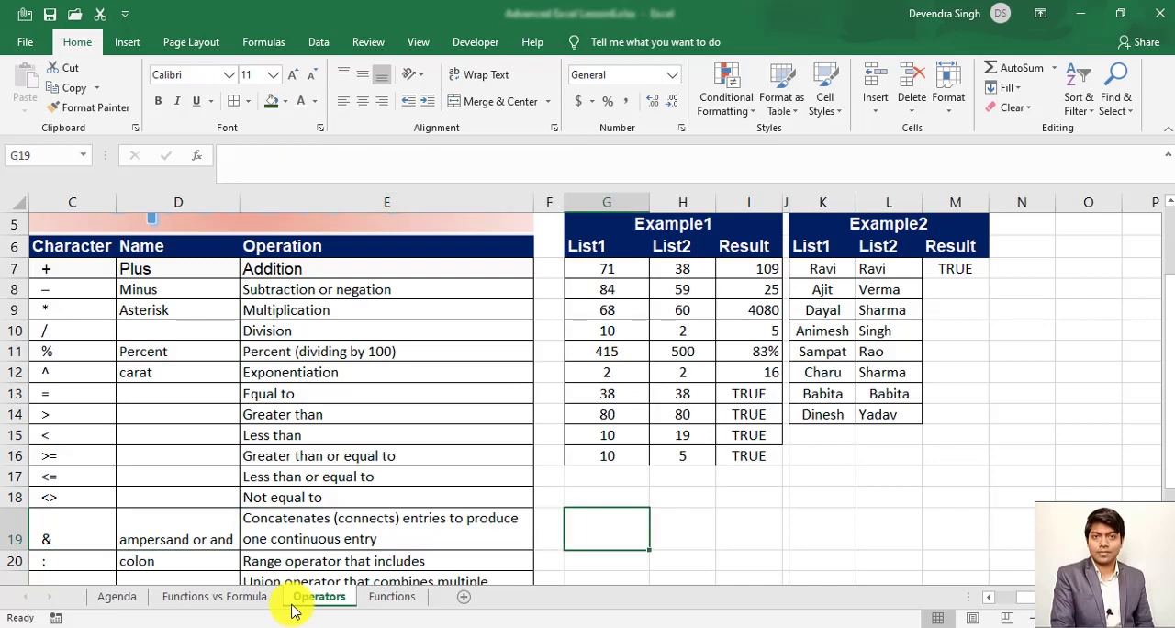
{"action": "key", "text": "ctrl+Up"}
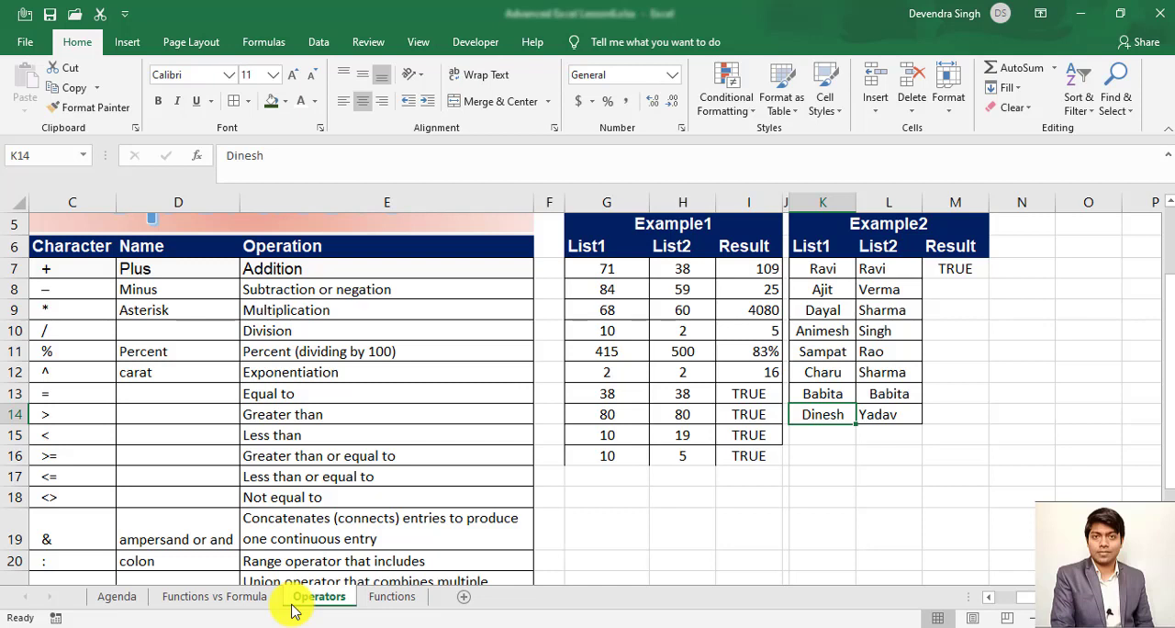
{"action": "key", "text": "Up"}
{"action": "key", "text": "Up"}
{"action": "key", "text": "Up"}
{"action": "key", "text": "Up"}
{"action": "key", "text": "Up"}
{"action": "key", "text": "Up"}
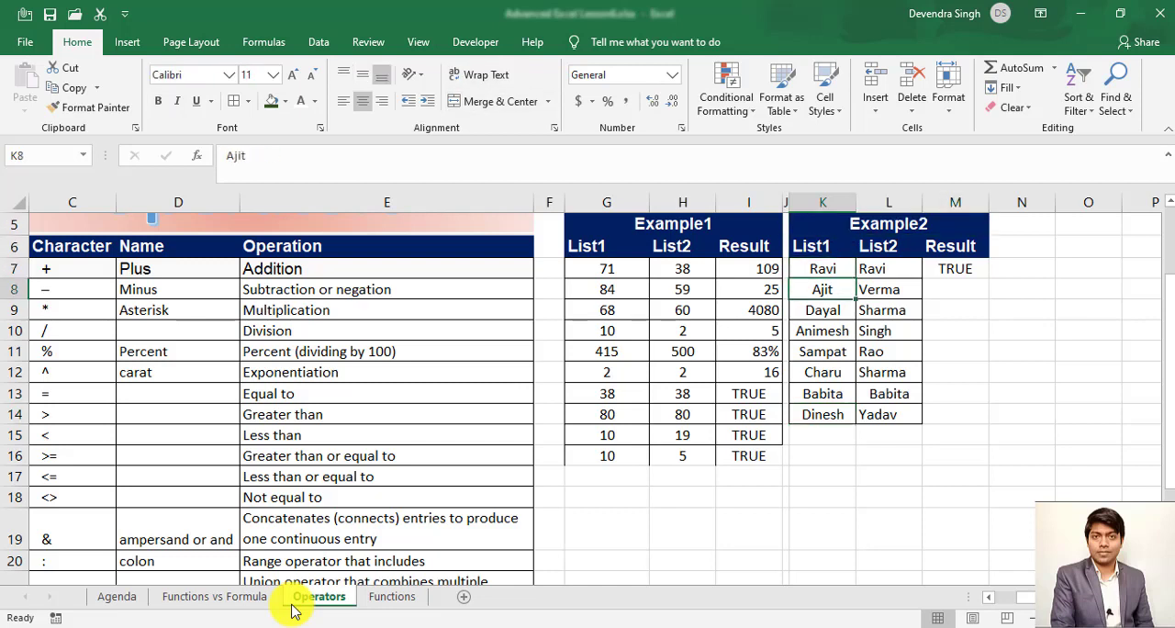
{"action": "key", "text": "Up"}
{"action": "key", "text": "Up"}
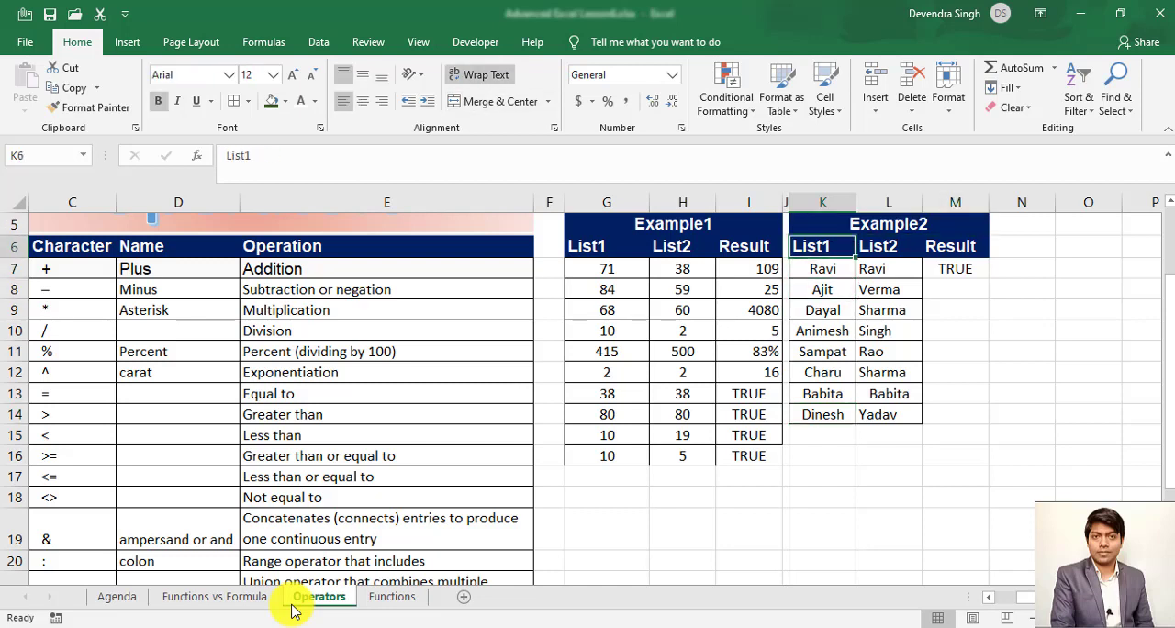
{"action": "key", "text": "Down"}
{"action": "key", "text": "Down"}
{"action": "key", "text": "Right"}
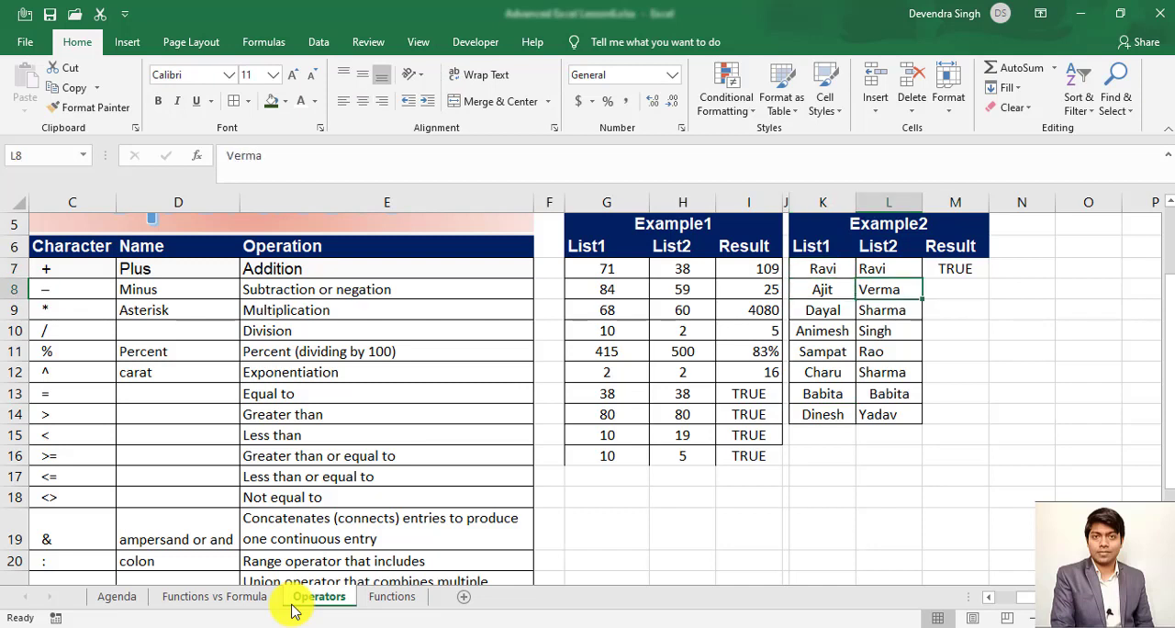
- Join the two names of row 8 with a space between them using the formula =K8&" "&L8 in M8
{"action": "key", "text": "Left"}
{"action": "key", "text": "Right"}
{"action": "key", "text": "Right"}
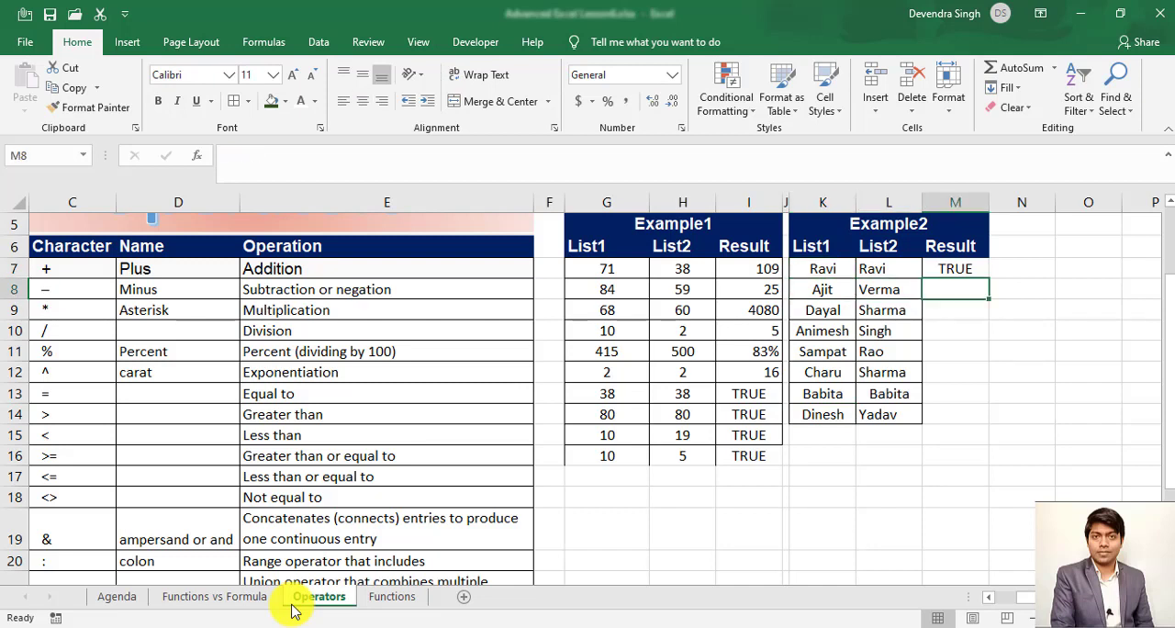
{"action": "type", "text": "="}
{"action": "key", "text": "Left"}
{"action": "key", "text": "Left"}
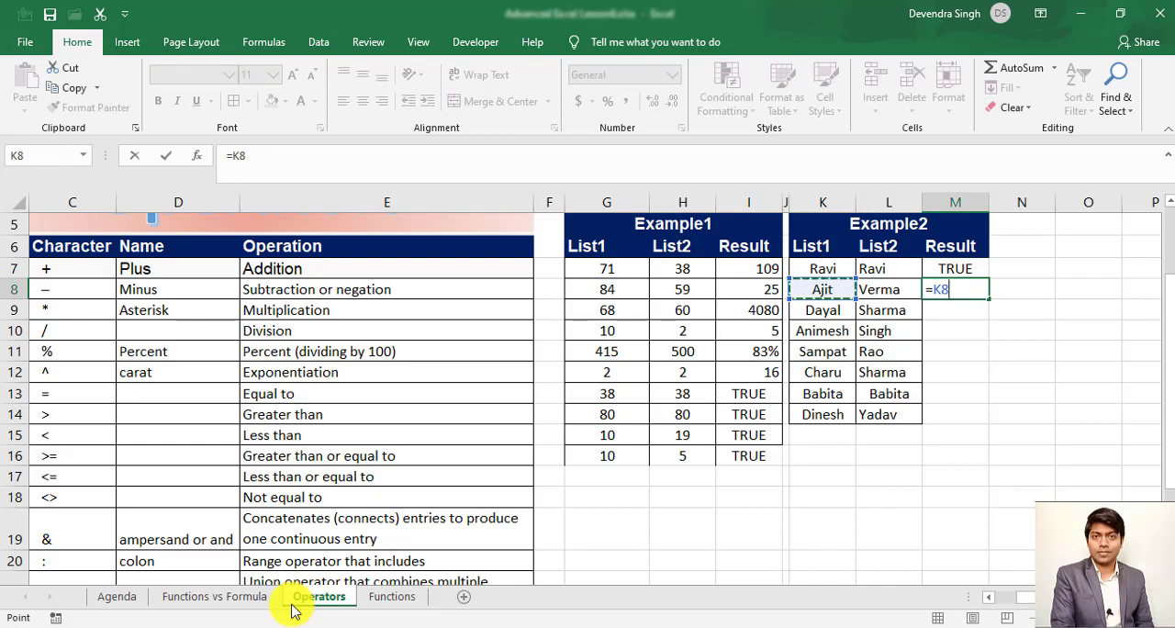
{"action": "type", "text": "&\""}
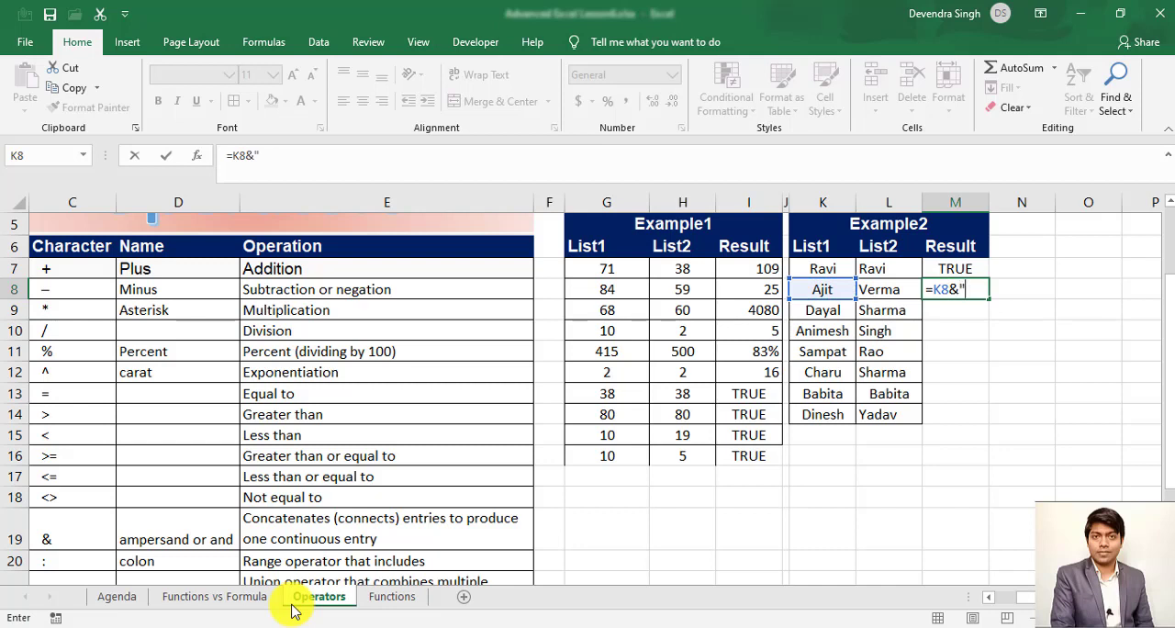
{"action": "type", "text": " \"&"}
{"action": "key", "text": "Left"}
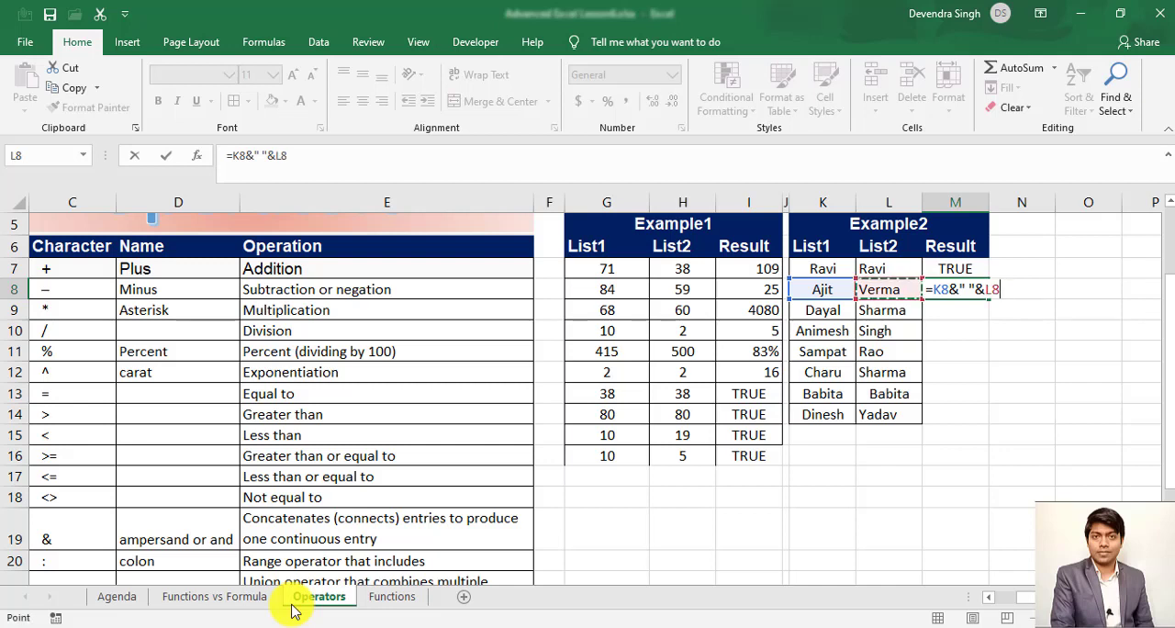
{"action": "key", "text": "Left"}
{"action": "key", "text": "Right"}
{"action": "key", "text": "Return"}
{"action": "key", "text": "Up"}
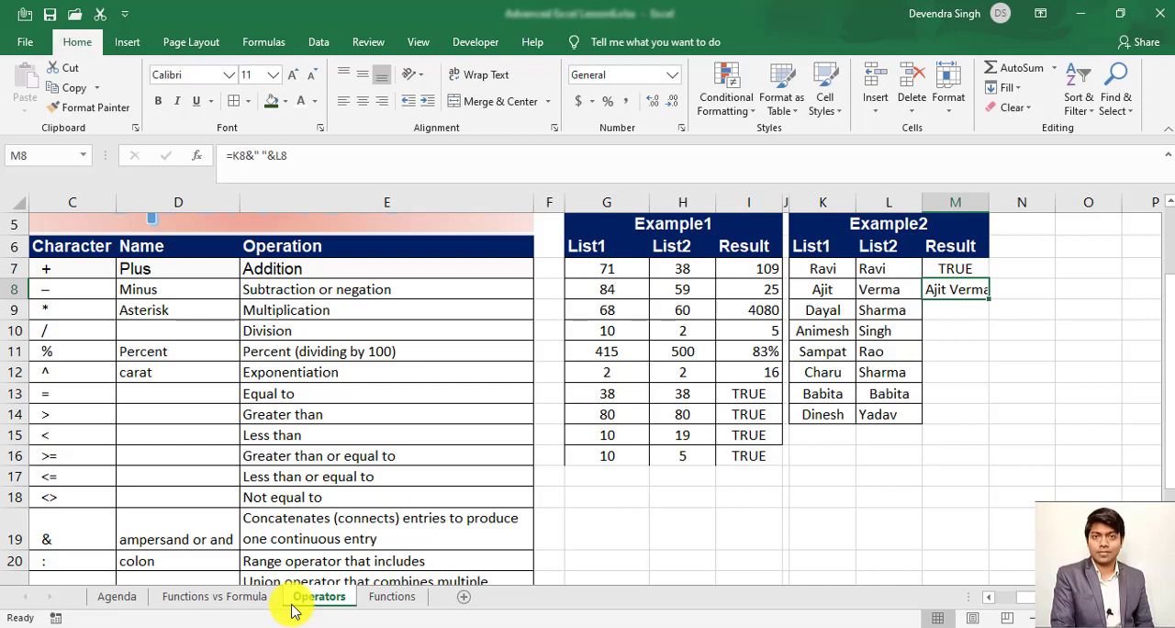
- Look over the Reference operators colon, comma and space in rows 20 to 22 of the operator table
{"action": "key", "text": "Left"}
{"action": "key", "text": "Left"}
{"action": "key", "text": "Left"}
{"action": "key", "text": "Left"}
{"action": "key", "text": "Left"}
{"action": "key", "text": "Left"}
{"action": "key", "text": "Left"}
{"action": "key", "text": "Left"}
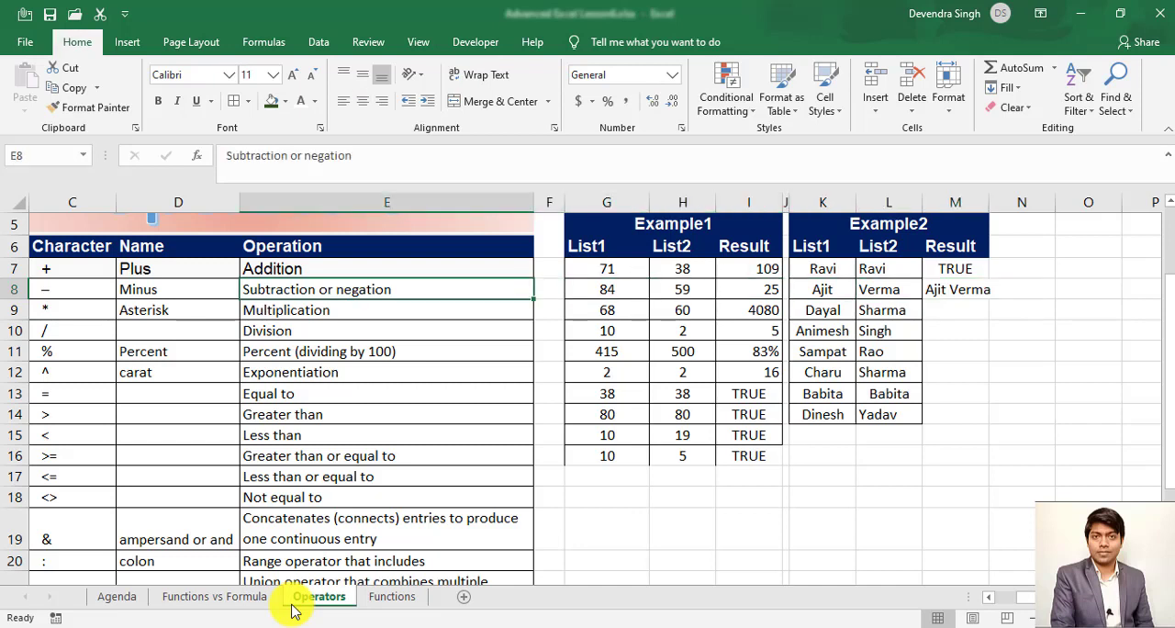
{"action": "key", "text": "ctrl+Down"}
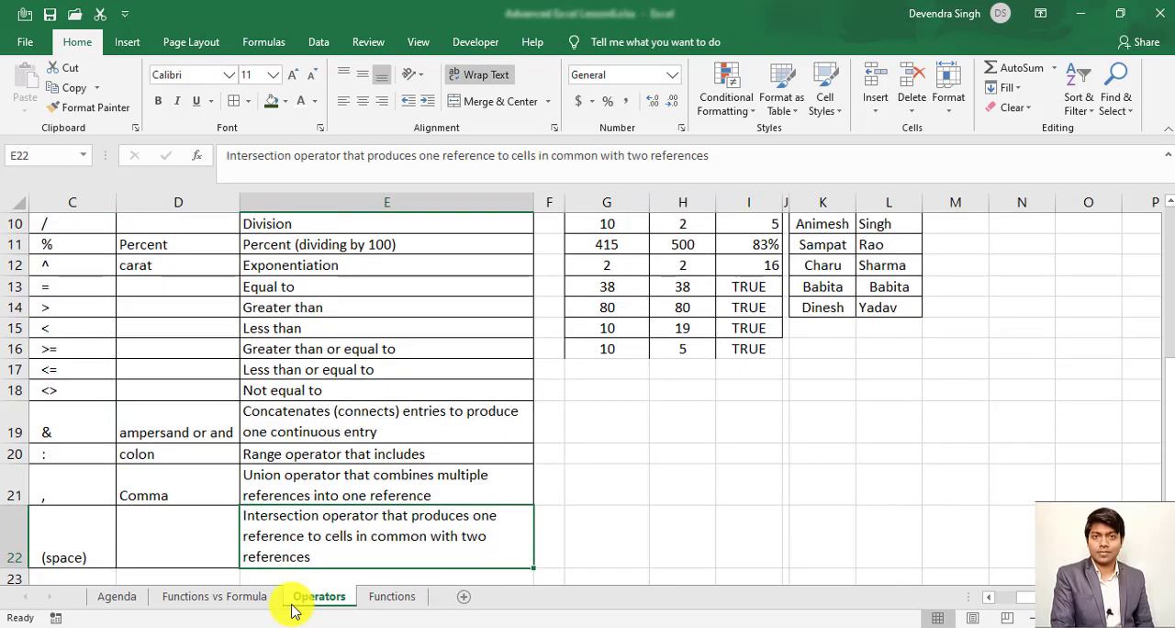
{"action": "key", "text": "Left"}
{"action": "key", "text": "Left"}
{"action": "key", "text": "Left"}
{"action": "key", "text": "Up"}
{"action": "key", "text": "Right"}
{"action": "key", "text": "Down"}
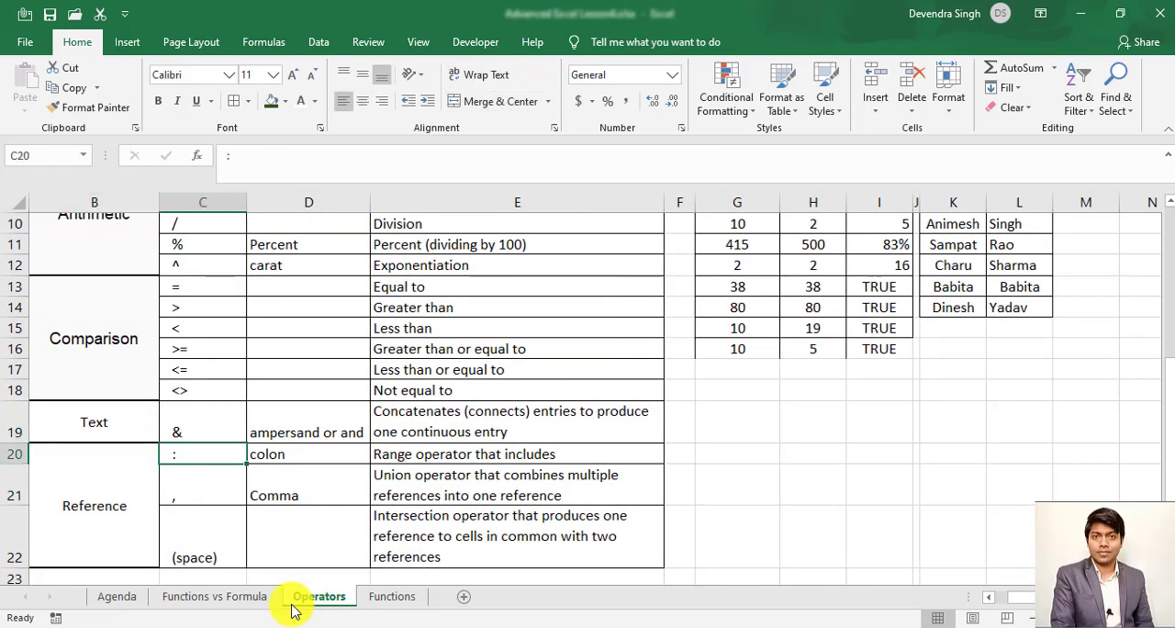
{"action": "key", "text": "Down"}
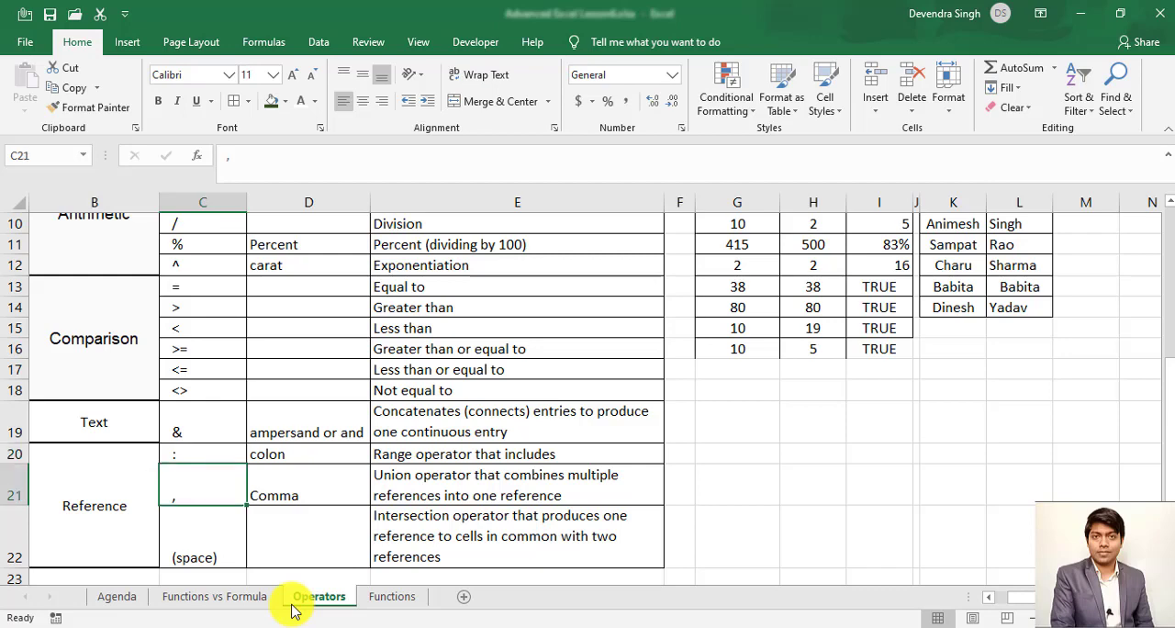
{"action": "key", "text": "Down"}
{"action": "key", "text": "Right"}
{"action": "key", "text": "Right"}
{"action": "key", "text": "Right"}
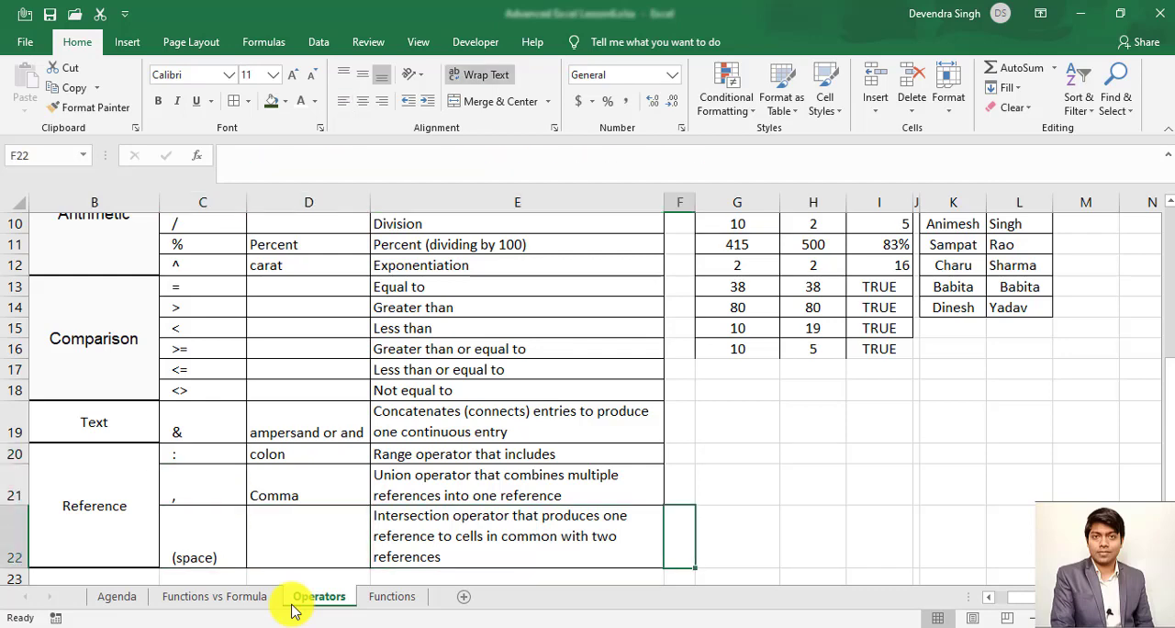
- Look back over the operator table and the Example1 and Example2 lists with their results
{"action": "key", "text": "Left"}
{"action": "key", "text": "ctrl+Up"}
{"action": "key", "text": "Down"}
{"action": "key", "text": "Down"}
{"action": "key", "text": "Right"}
{"action": "key", "text": "Right"}
{"action": "key", "text": "Right"}
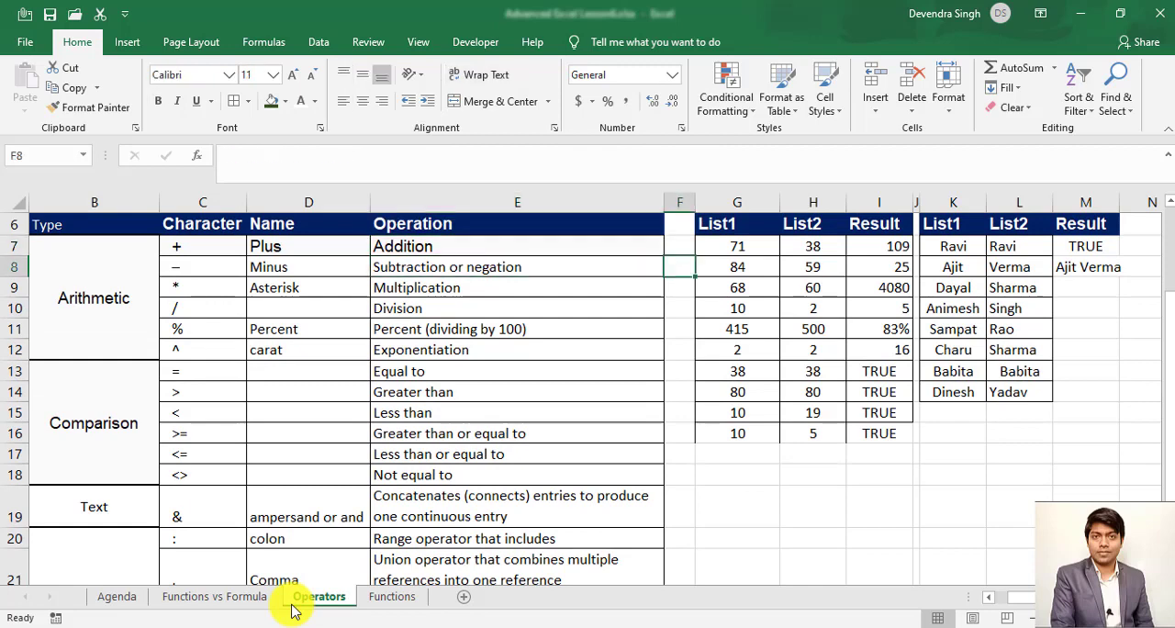
{"action": "key", "text": "Right"}
{"action": "key", "text": "Right"}
{"action": "key", "text": "Right"}
{"action": "key", "text": "ctrl+Up"}
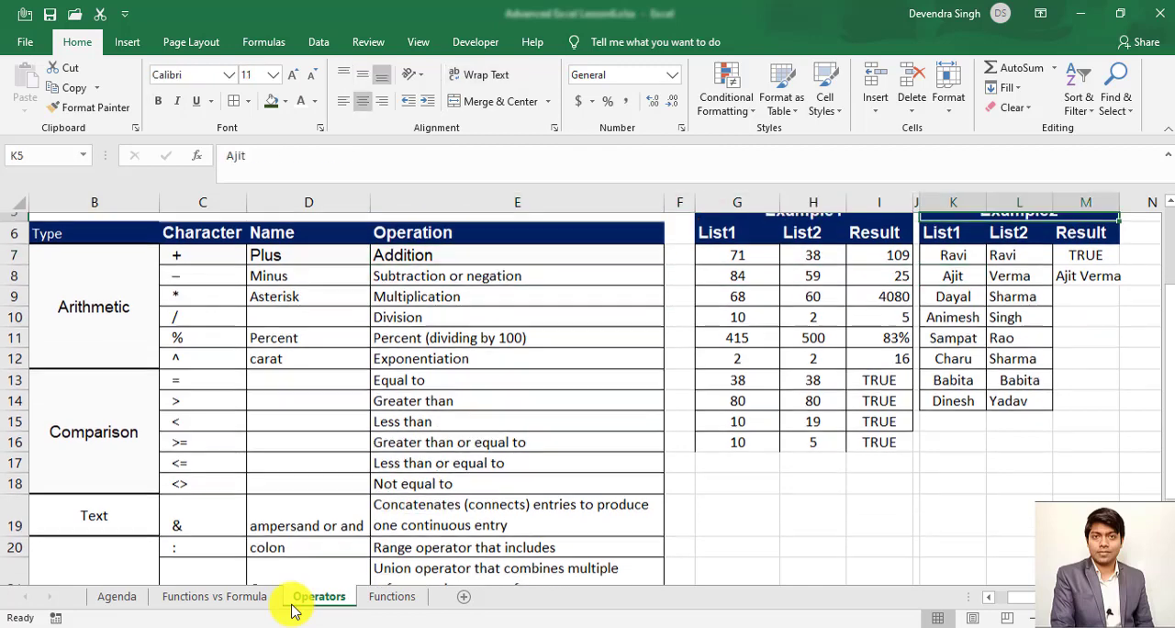
{"action": "key", "text": "Down"}
{"action": "key", "text": "Left"}
{"action": "key", "text": "Left"}
{"action": "key", "text": "Left"}
{"action": "key", "text": "Left"}
{"action": "key", "text": "Left"}
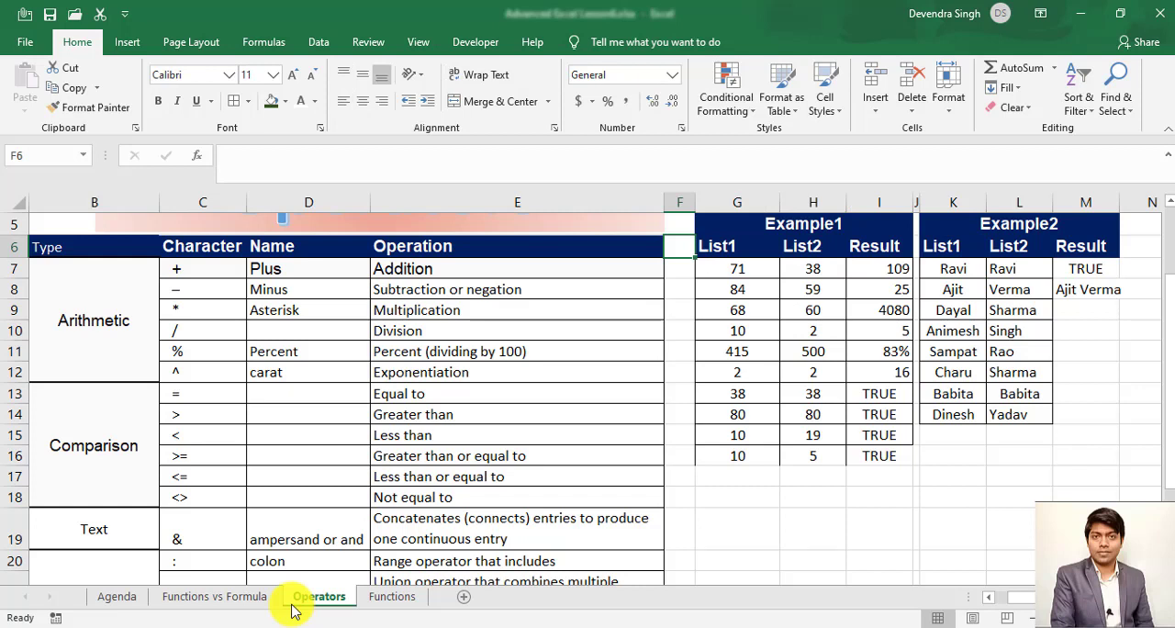
- Open the Functions sheet and go to the Date header in A1 of its data table
{"action": "left_click", "coordinate": [388, 601]}
{"action": "left_click", "coordinate": [379, 334]}
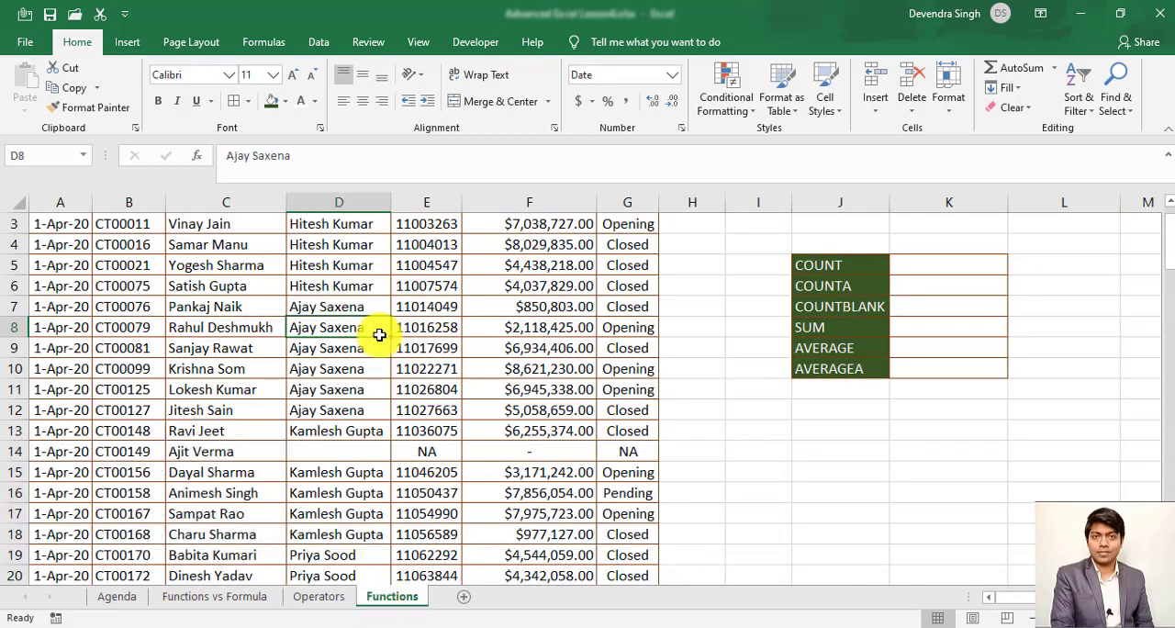
{"action": "key", "text": "ctrl+Up"}
{"action": "key", "text": "ctrl+Left"}
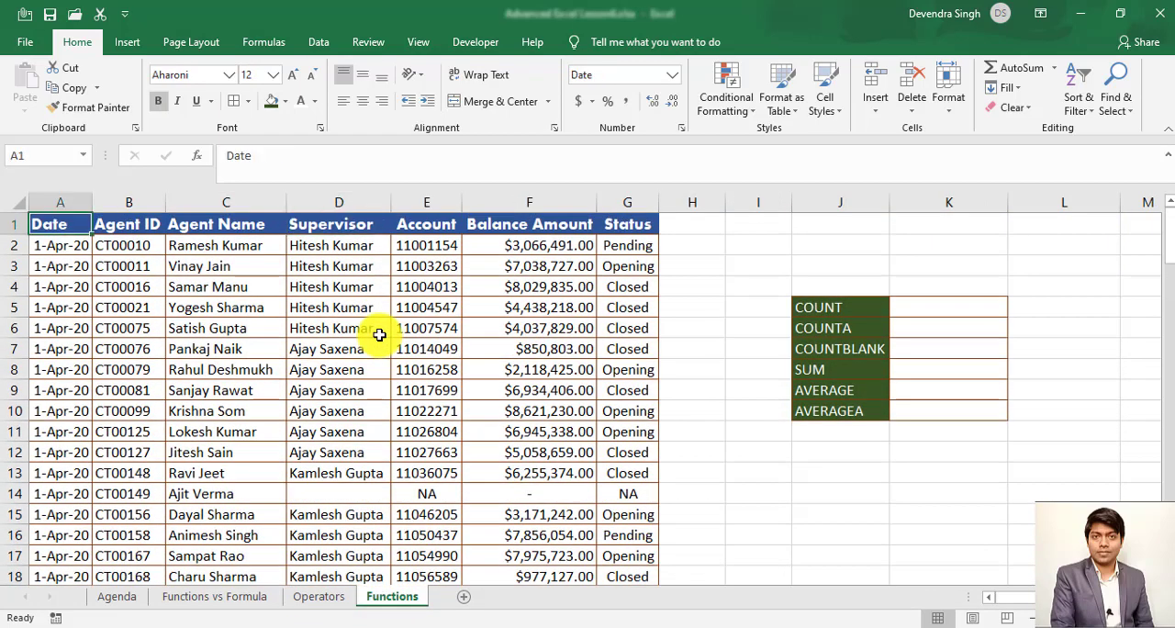
- Look over the data table's headers and the list of functions from COUNT to AVERAGEA in column J
{"action": "key", "text": "Right"}
{"action": "key", "text": "Right"}
{"action": "key", "text": "Right"}
{"action": "key", "text": "Right"}
{"action": "key", "text": "Right"}
{"action": "key", "text": "Right"}
{"action": "key", "text": "Right"}
{"action": "key", "text": "Right"}
{"action": "key", "text": "Right"}
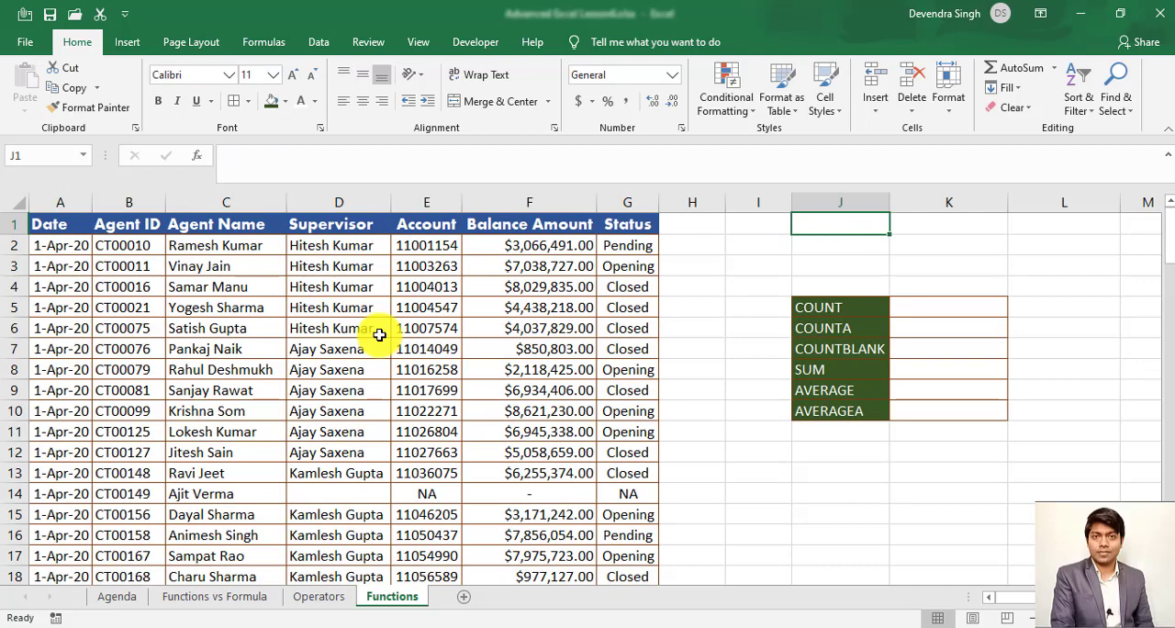
{"action": "key", "text": "Down"}
{"action": "key", "text": "Down"}
{"action": "key", "text": "Down"}
{"action": "key", "text": "Down"}
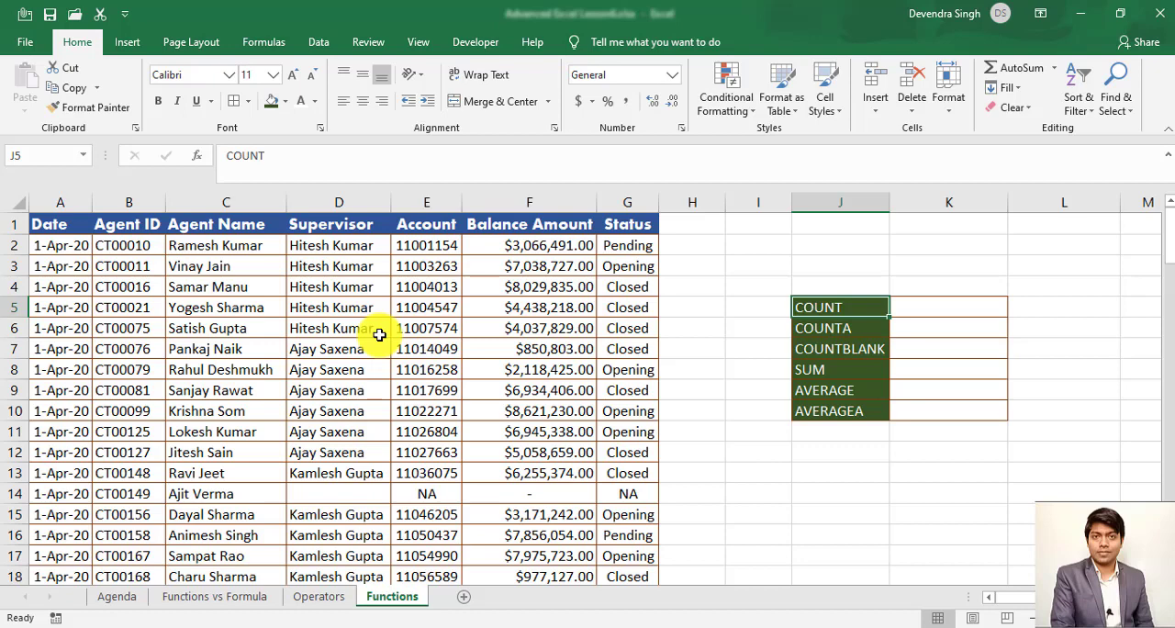
{"action": "key", "text": "Down"}
{"action": "key", "text": "Up"}
{"action": "key", "text": "Right"}
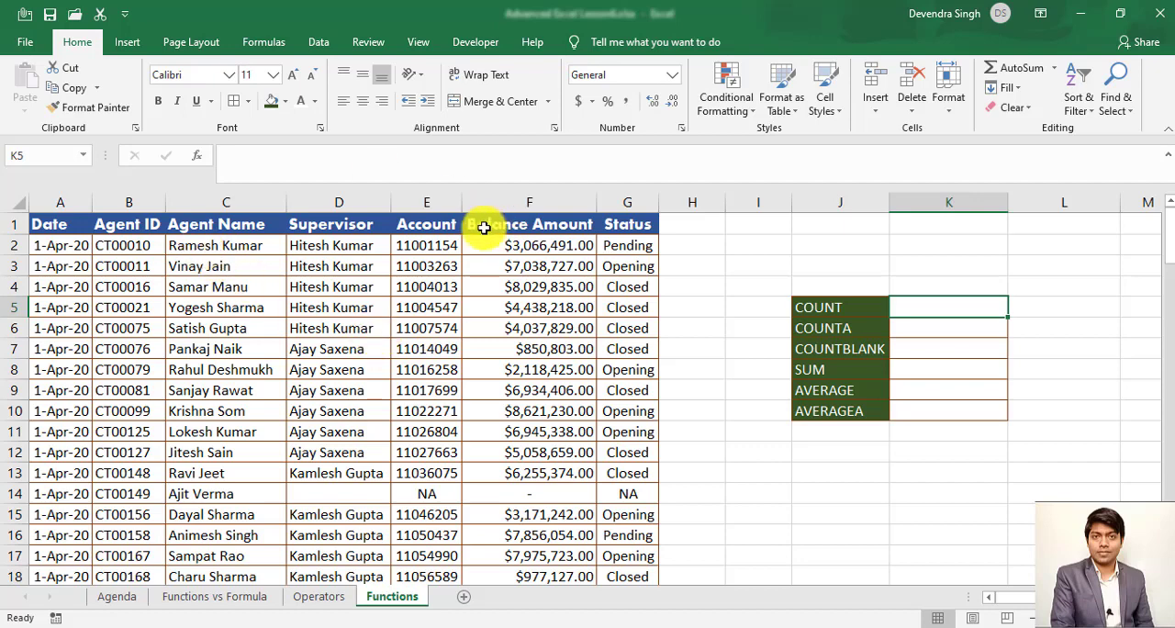
- Examine the Account column from its header down to the NA entry in E14
{"action": "left_click", "coordinate": [426, 230]}
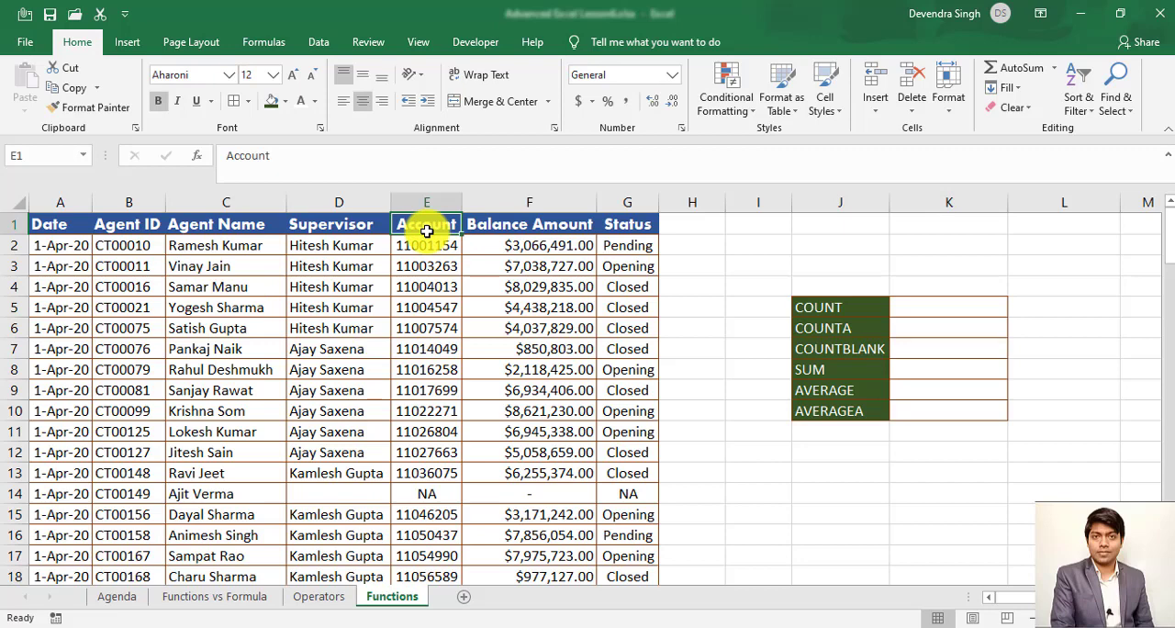
{"action": "left_click", "coordinate": [428, 201]}
{"action": "left_click", "coordinate": [426, 252]}
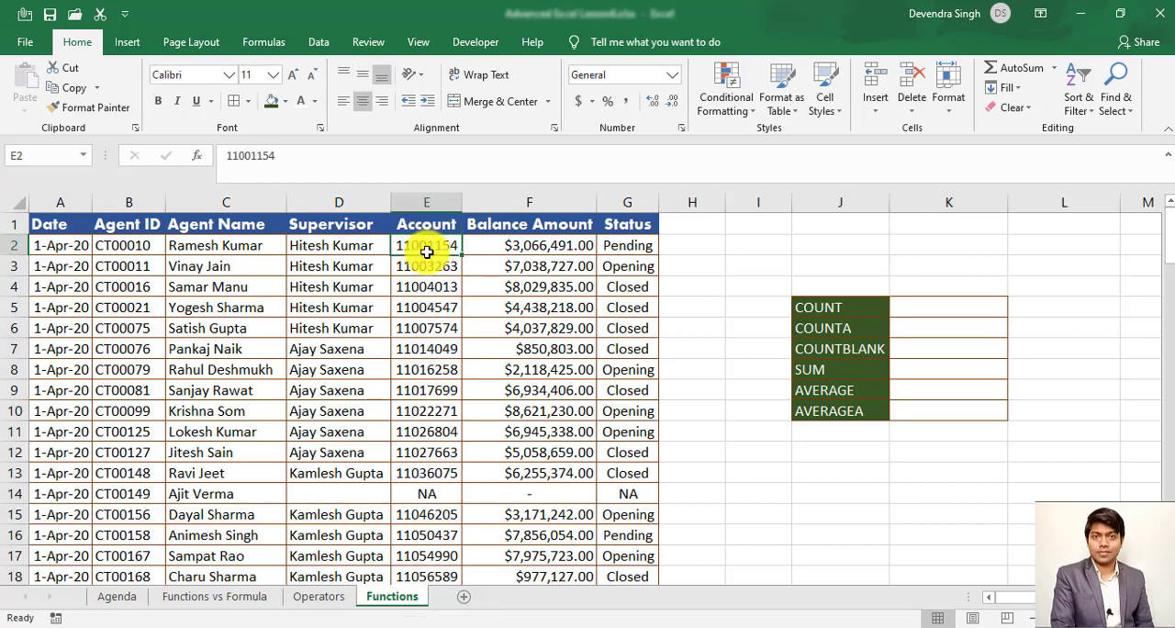
{"action": "key", "text": "Down"}
{"action": "key", "text": "Down"}
{"action": "key", "text": "Down"}
{"action": "key", "text": "Down"}
{"action": "key", "text": "Down"}
{"action": "key", "text": "Down"}
{"action": "key", "text": "Down"}
{"action": "key", "text": "Down"}
{"action": "key", "text": "Down"}
{"action": "key", "text": "Down"}
{"action": "key", "text": "Down"}
{"action": "key", "text": "Down"}
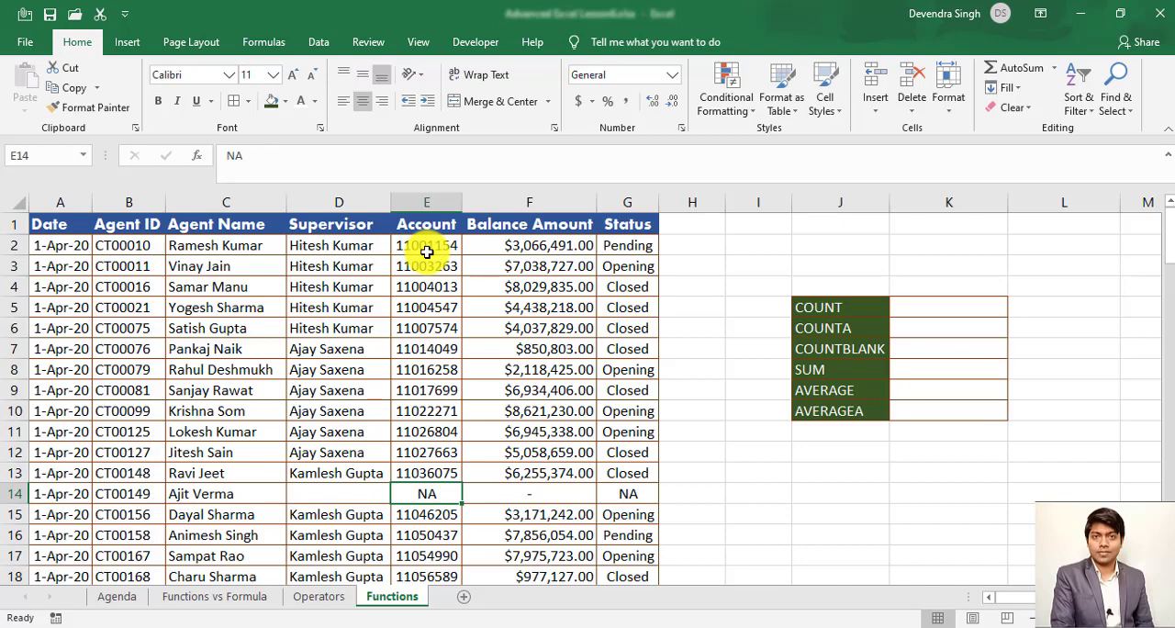
- Count the numeric entries of the Account column in K5 with the formula =COUNT(E2:E114)
{"action": "key", "text": "Right"}
{"action": "key", "text": "Right"}
{"action": "key", "text": "Right"}
{"action": "key", "text": "Right"}
{"action": "key", "text": "Right"}
{"action": "key", "text": "Right"}
{"action": "key", "text": "Right"}
{"action": "key", "text": "ctrl+Up"}
{"action": "key", "text": "Left"}
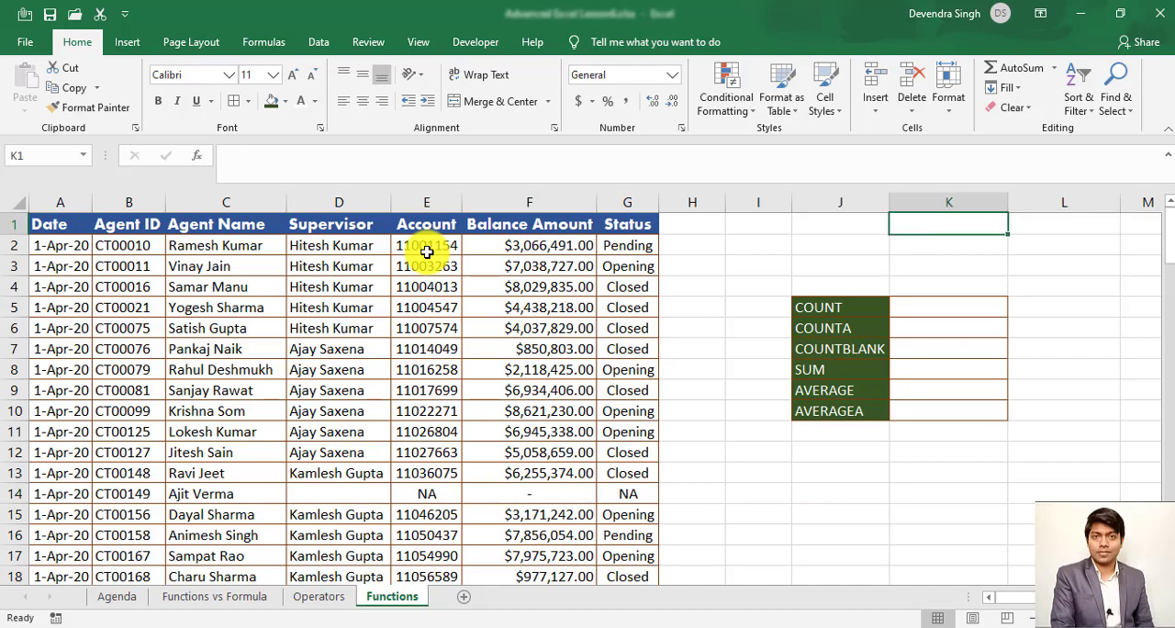
{"action": "key", "text": "Down"}
{"action": "key", "text": "Down"}
{"action": "key", "text": "Down"}
{"action": "key", "text": "Down"}
{"action": "type", "text": "="}
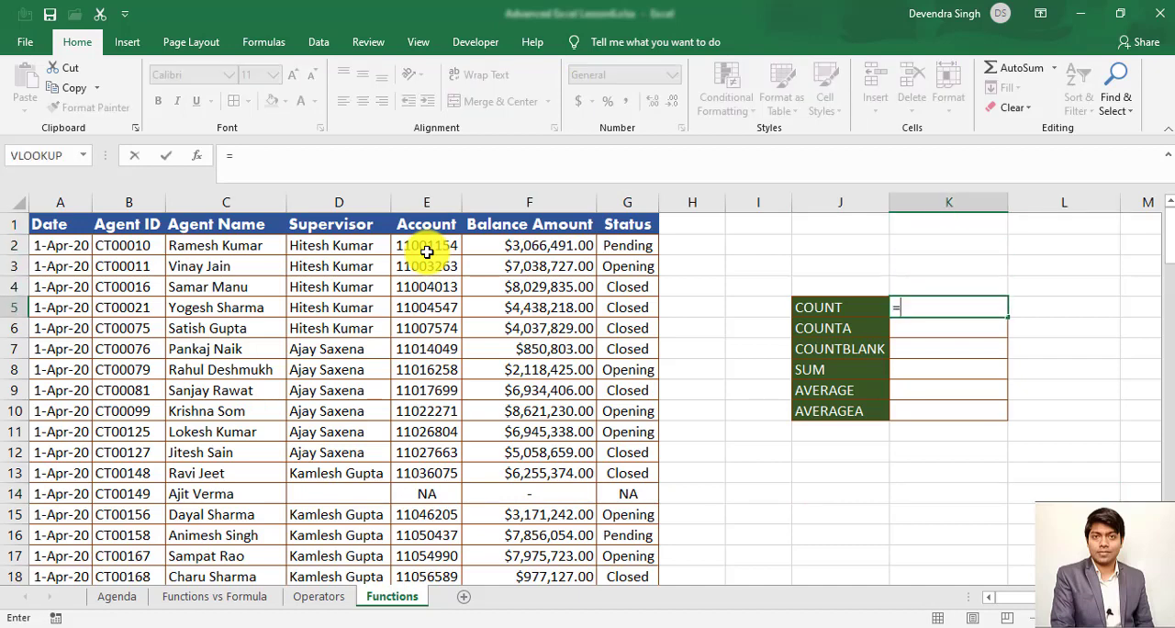
{"action": "type", "text": "c"}
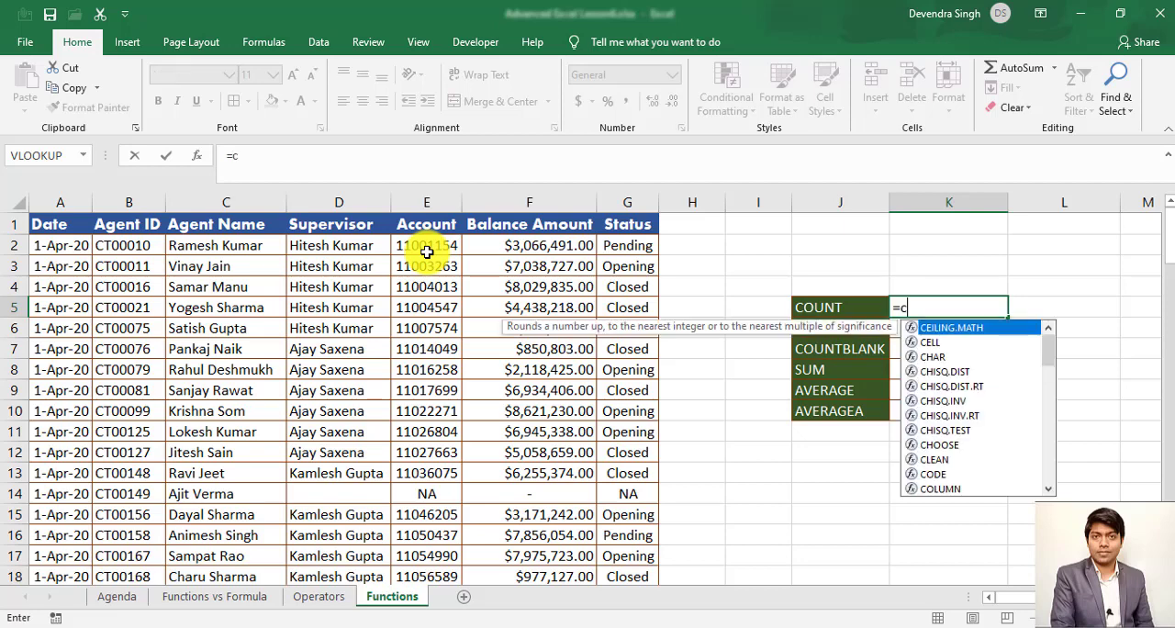
{"action": "type", "text": "oun"}
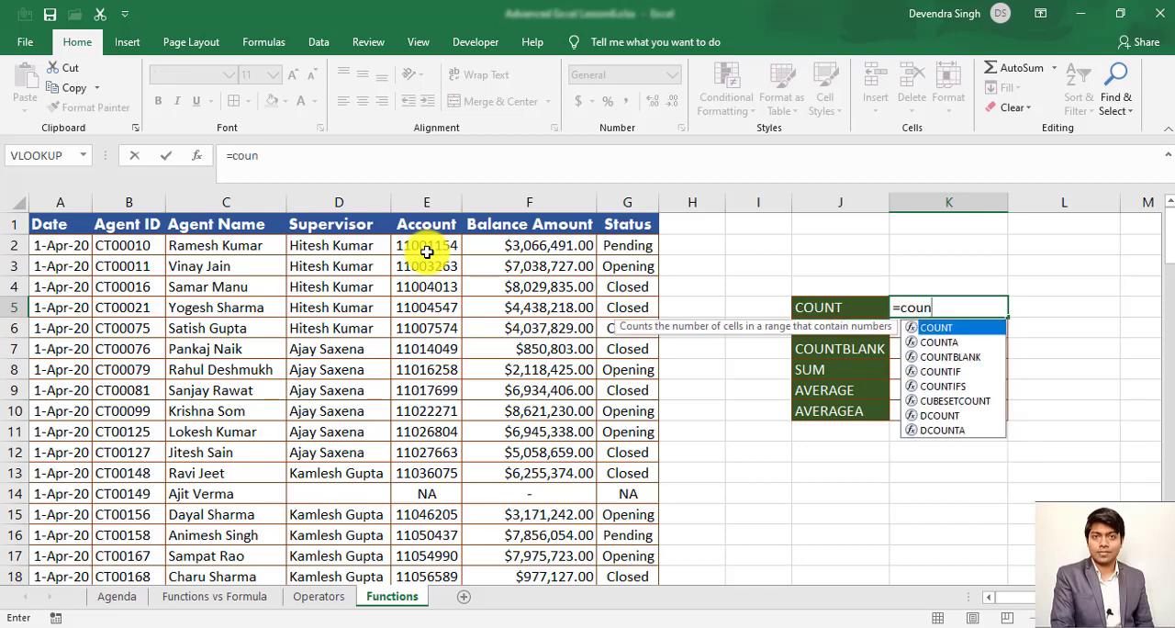
{"action": "key", "text": "Tab"}
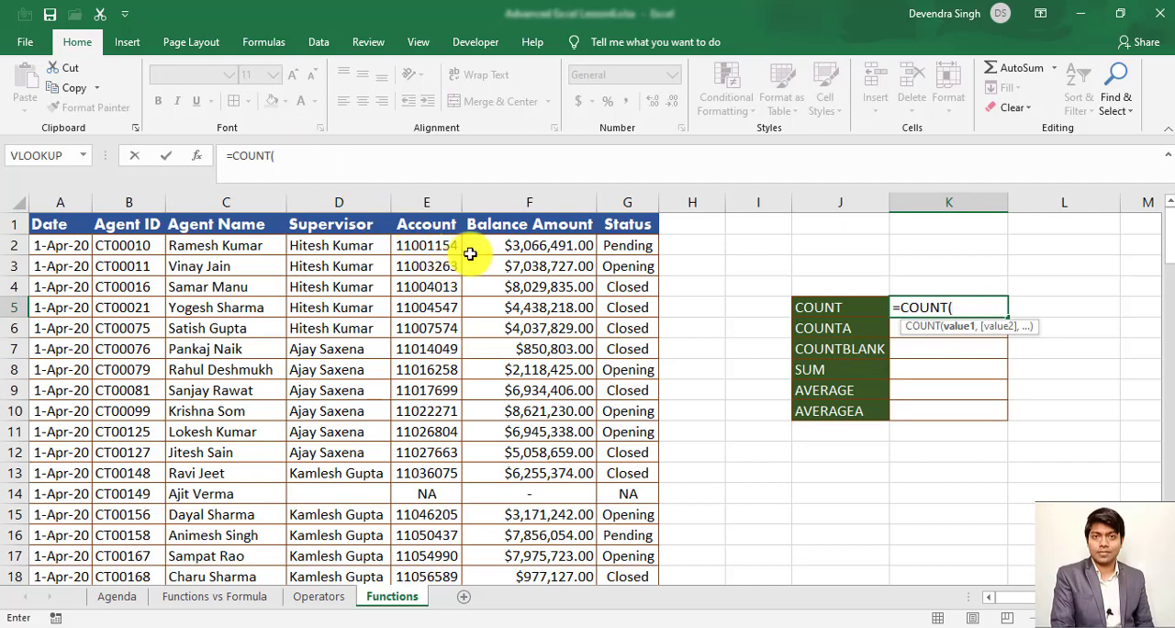
{"action": "left_click", "coordinate": [436, 246]}
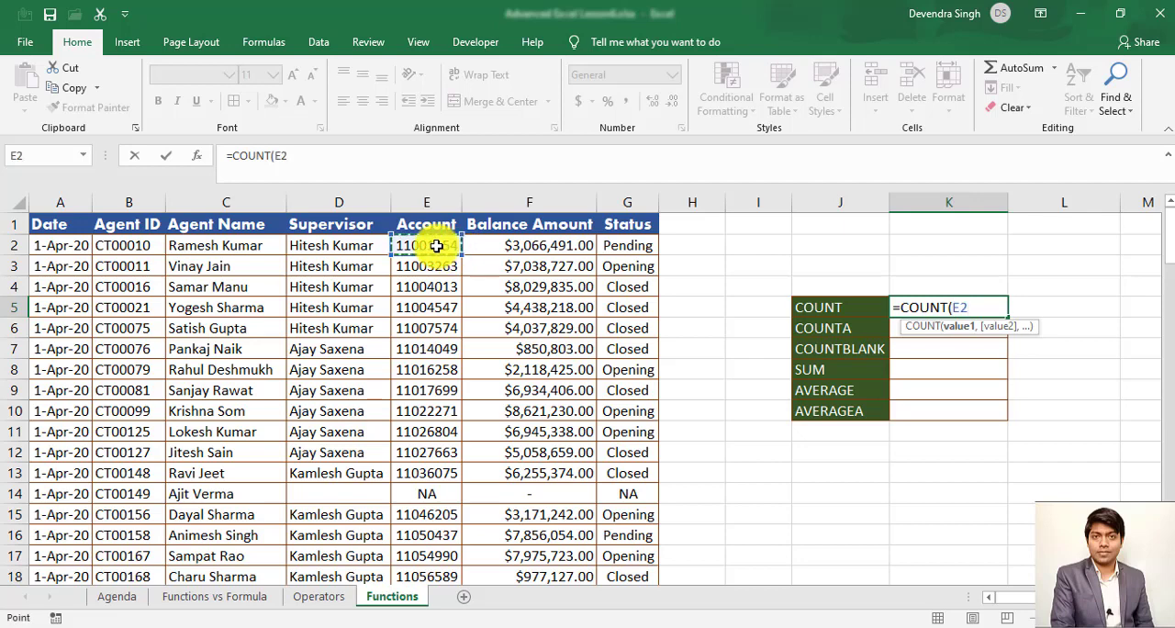
{"action": "key", "text": "ctrl+shift+Down"}
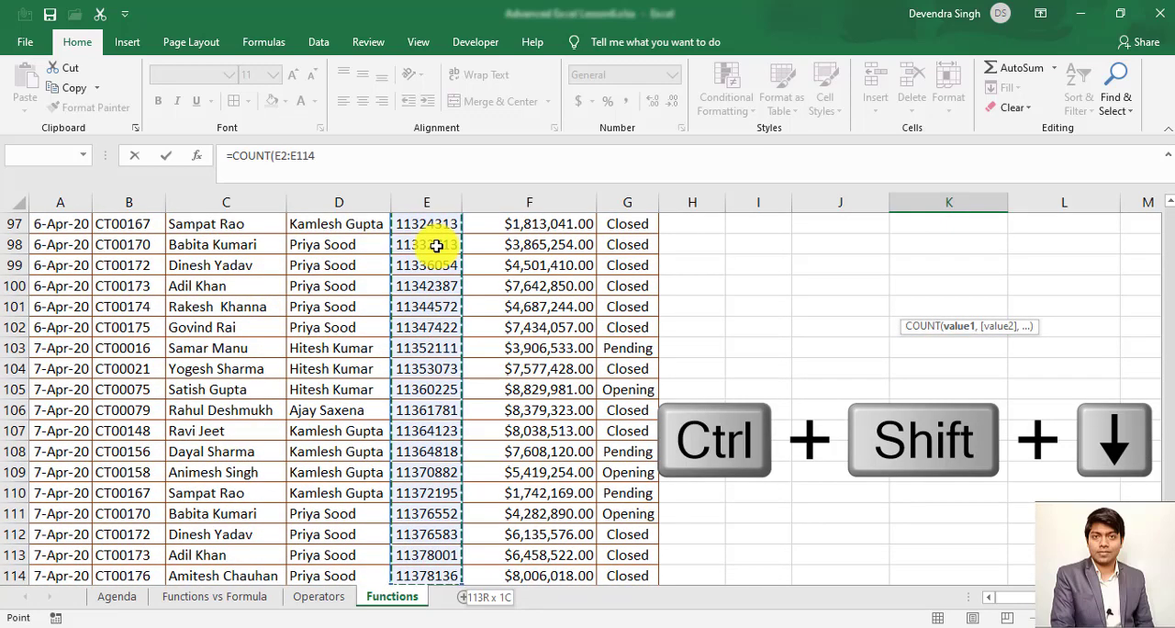
{"action": "type", "text": ")"}
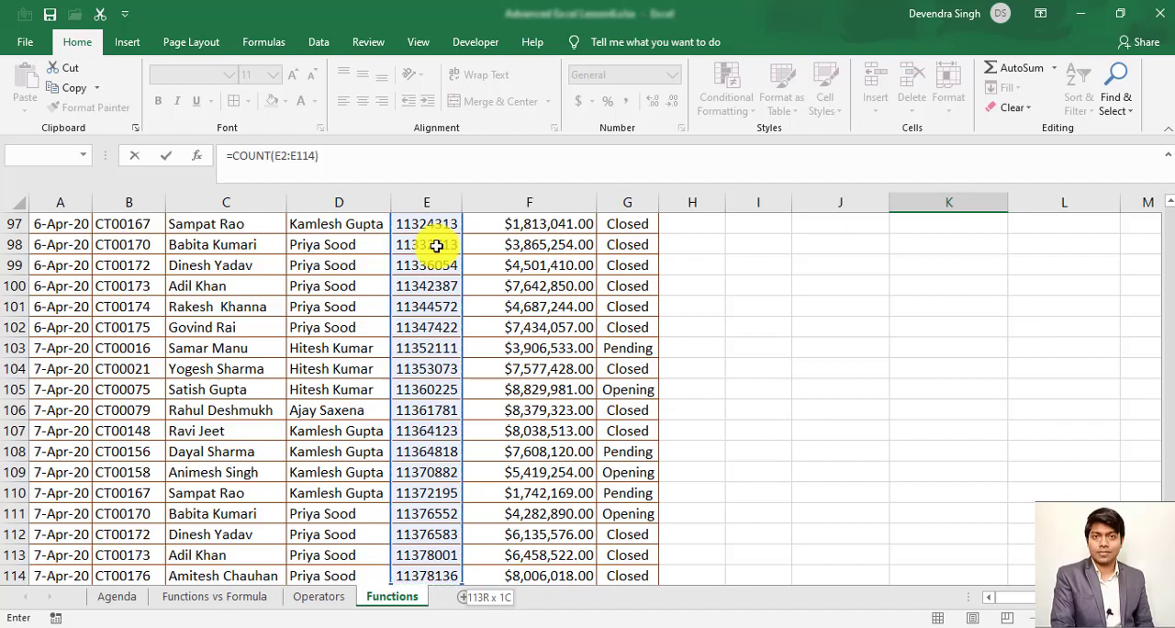
{"action": "key", "text": "Return"}
{"action": "key", "text": "Up"}
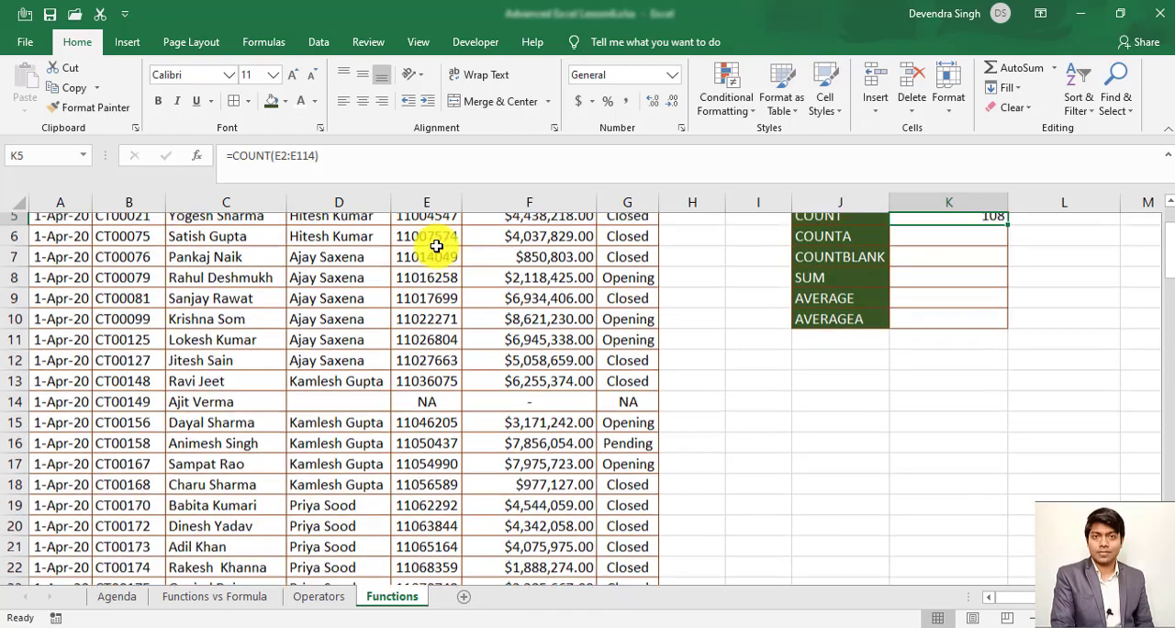
{"action": "scroll", "coordinate": [436, 245], "scroll_direction": "up", "scroll_amount": 1}
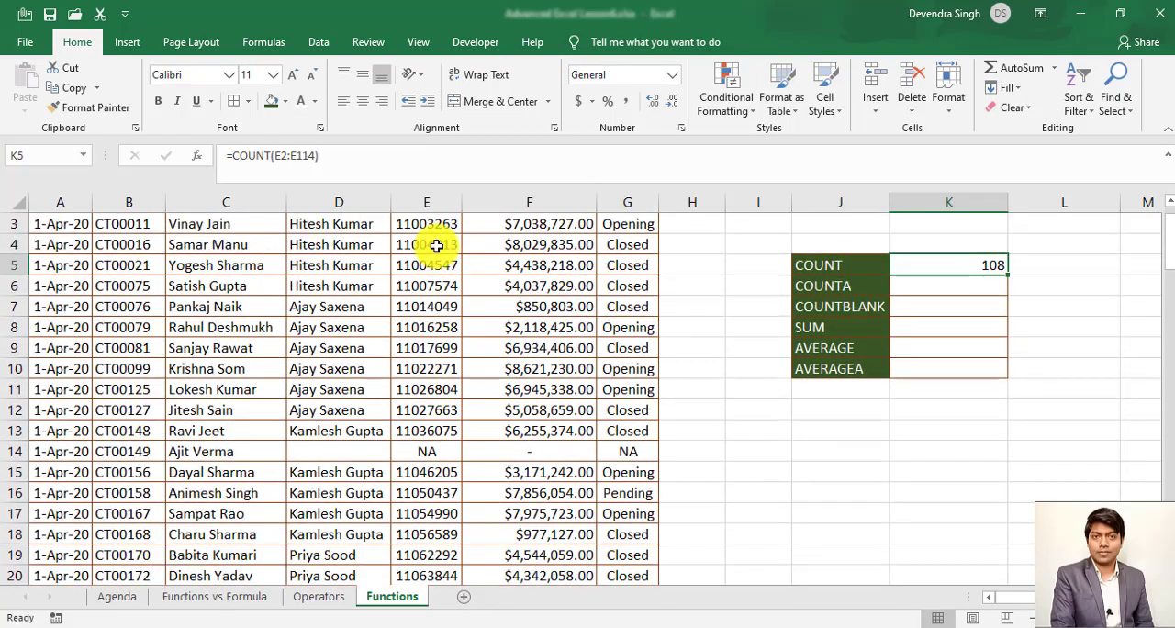
- Review the COUNT result in K5 against the records and the Account header in E1
{"action": "key", "text": "Up"}
{"action": "key", "text": "Up"}
{"action": "key", "text": "Down"}
{"action": "key", "text": "Down"}
{"action": "key", "text": "ctrl+Left"}
{"action": "key", "text": "ctrl+Left"}
{"action": "key", "text": "ctrl+Left"}
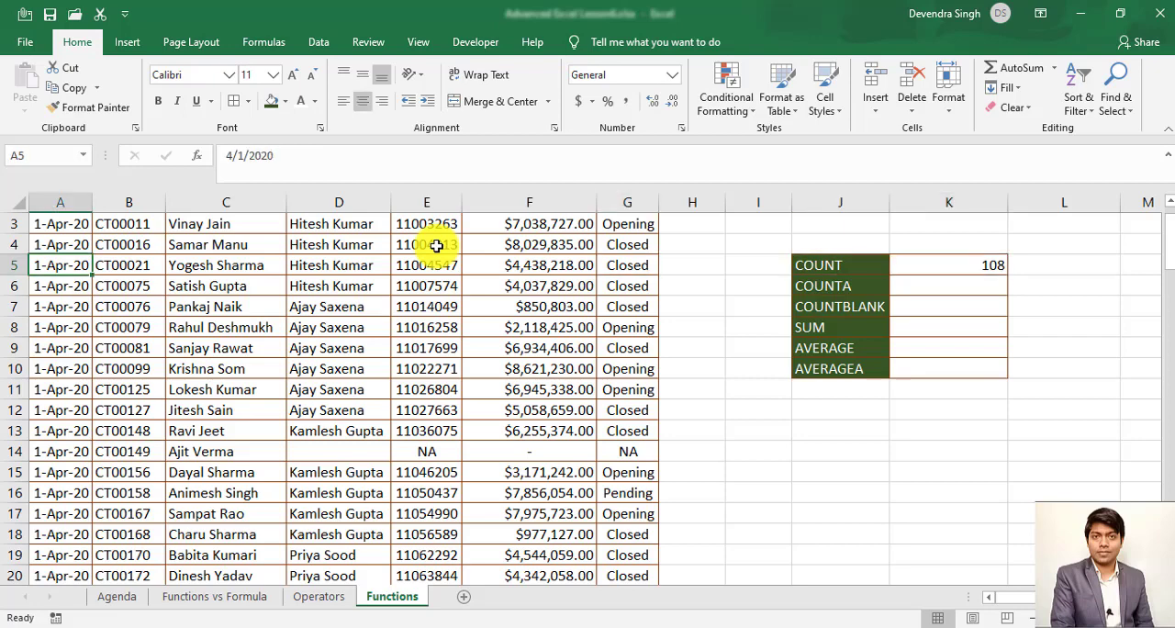
{"action": "key", "text": "Right"}
{"action": "key", "text": "Right"}
{"action": "key", "text": "Right"}
{"action": "key", "text": "Right"}
{"action": "key", "text": "ctrl+Up"}
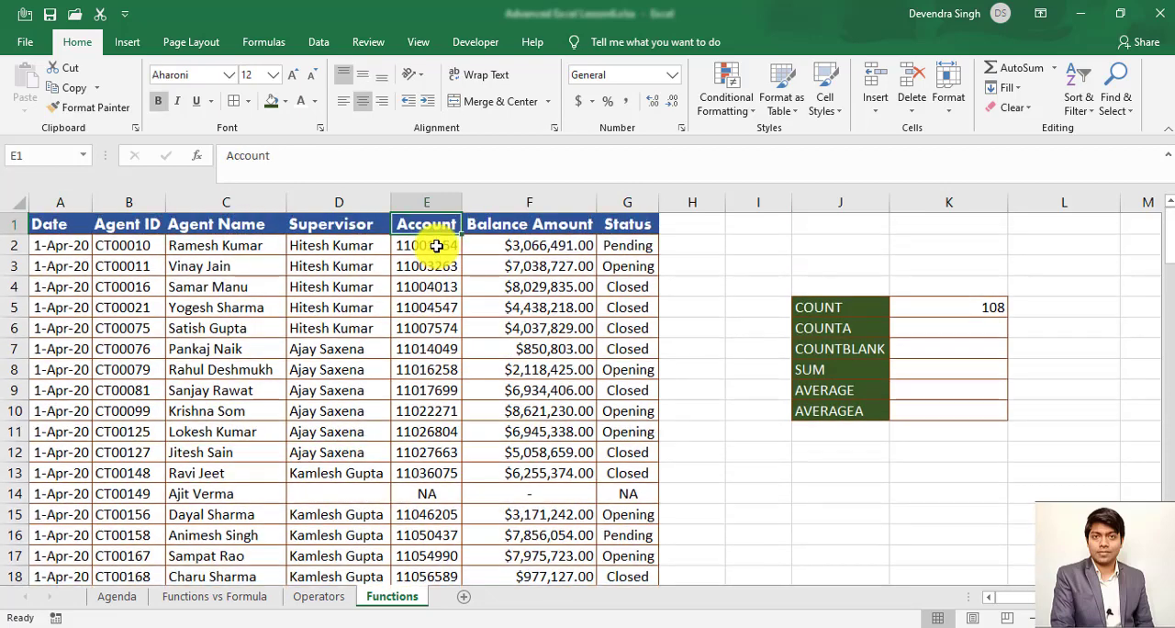
- Select the whole data table from A1 and turn on filters for its header row
{"action": "key", "text": "Left"}
{"action": "key", "text": "Left"}
{"action": "key", "text": "Left"}
{"action": "key", "text": "Left"}
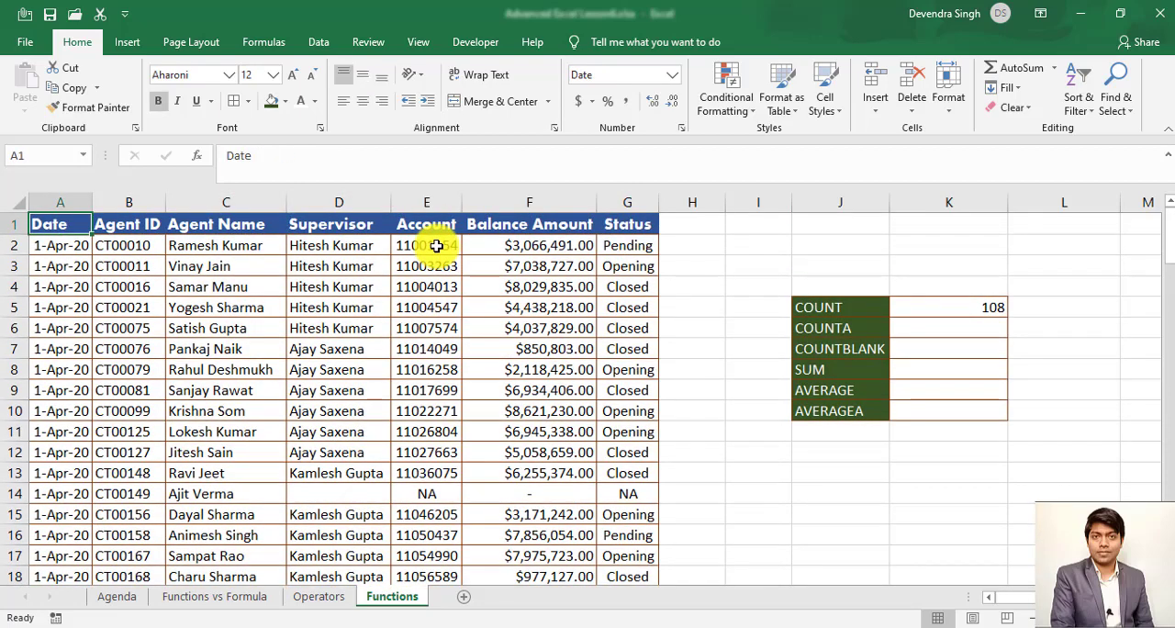
{"action": "key", "text": "ctrl+shift+Right"}
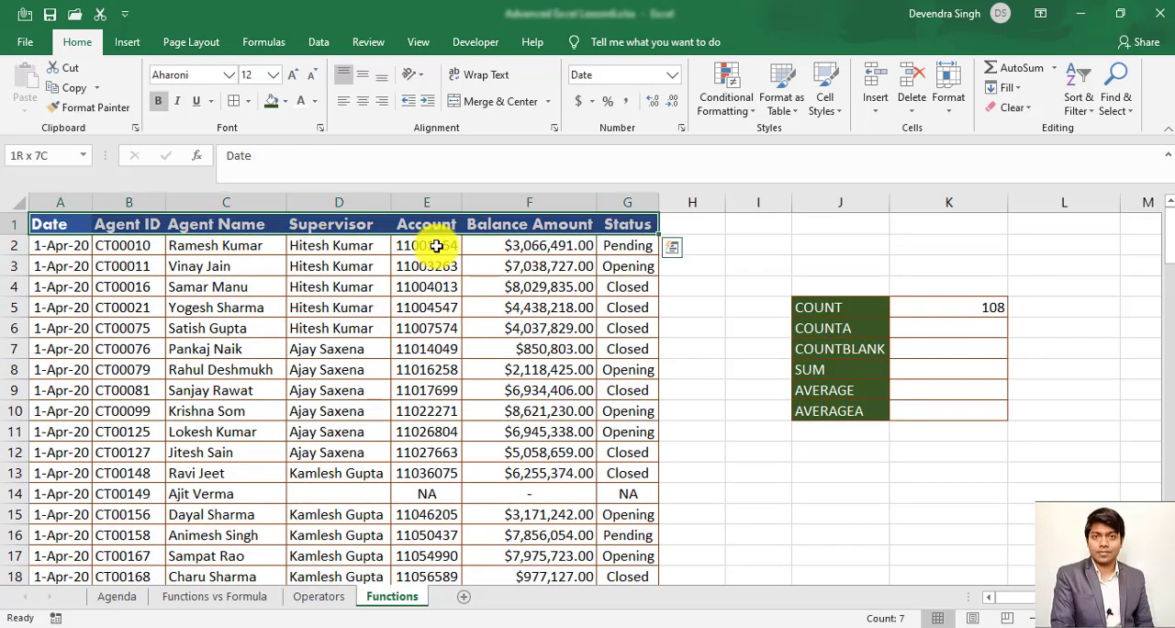
{"action": "key", "text": "ctrl+shift+Down"}
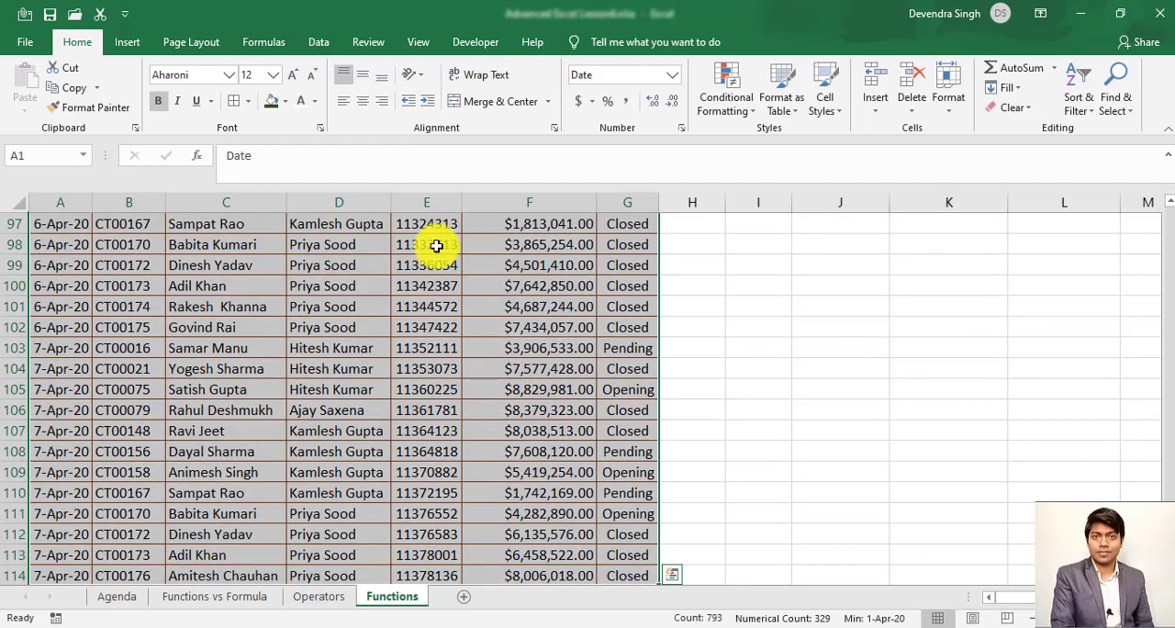
{"action": "key", "text": "Right"}
{"action": "key", "text": "Right"}
{"action": "key", "text": "Right"}
{"action": "key", "text": "Right"}
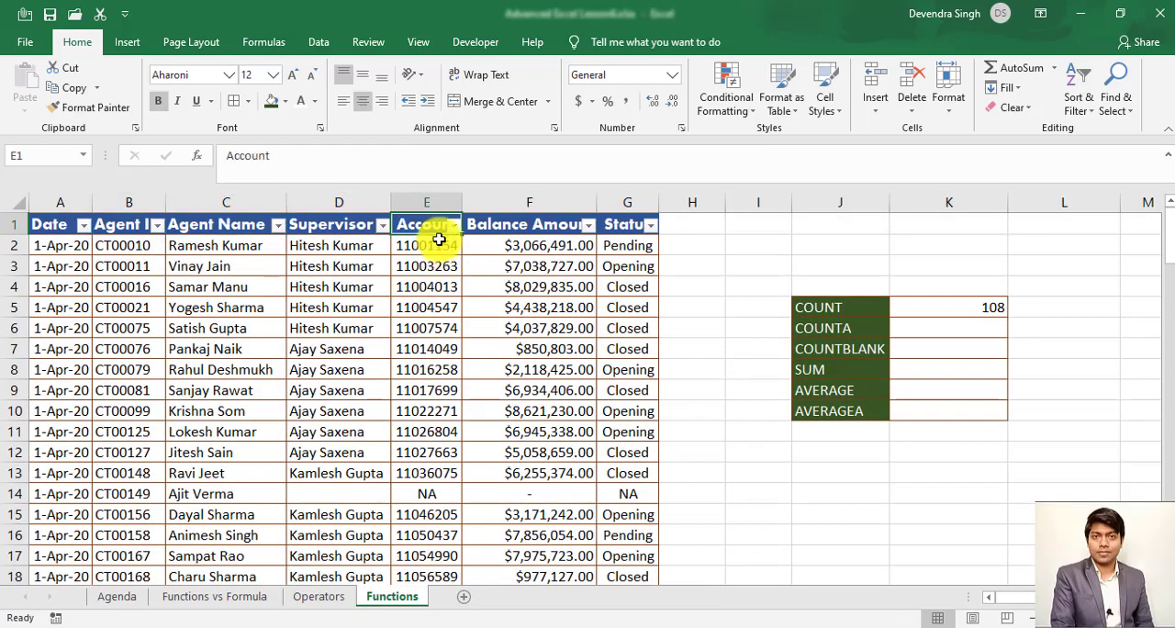
- Filter the Account column to exclude the NA entries
{"action": "key", "text": "alt+Down"}
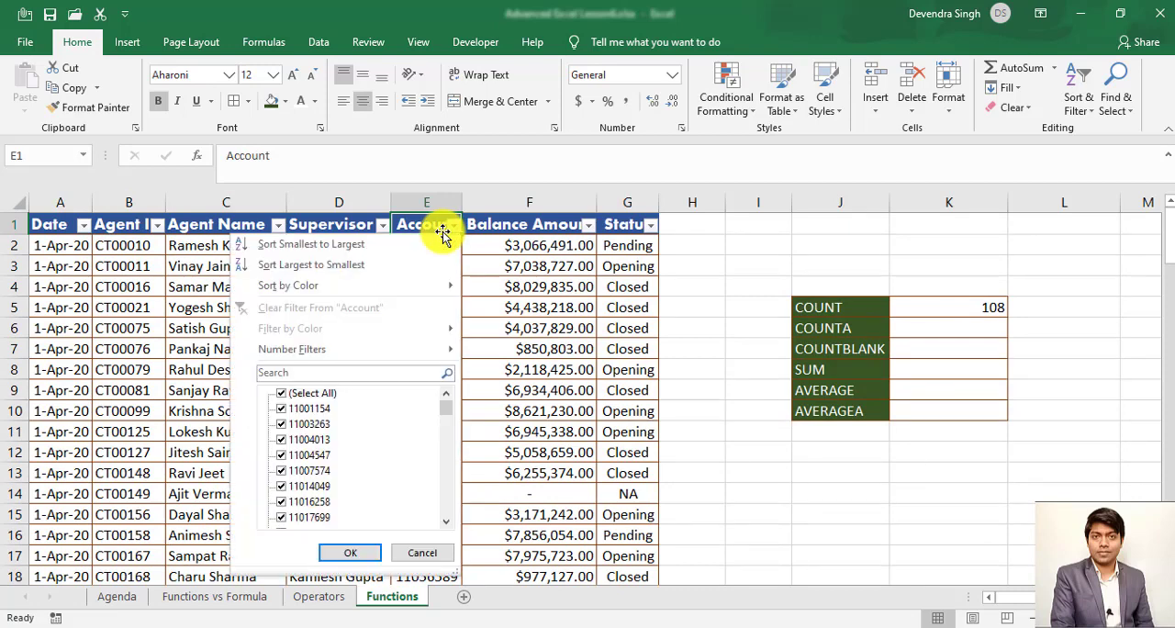
{"action": "key", "text": "Down"}
{"action": "key", "text": "Down"}
{"action": "key", "text": "Down"}
{"action": "key", "text": "Down"}
{"action": "key", "text": "Down"}
{"action": "key", "text": "Down"}
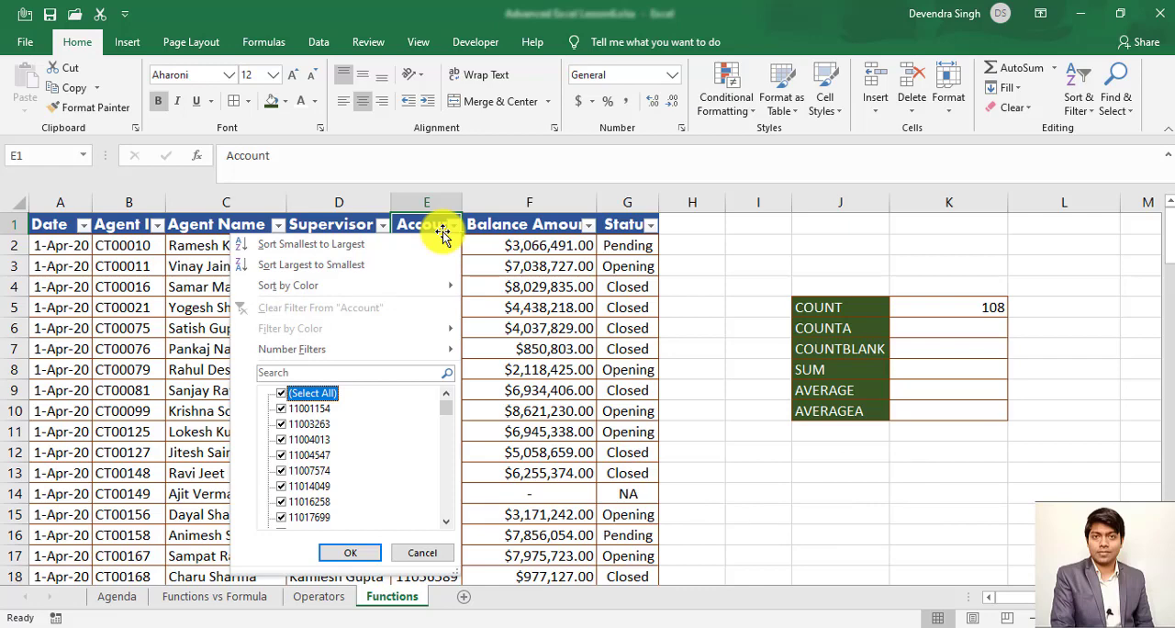
{"action": "key", "text": "End"}
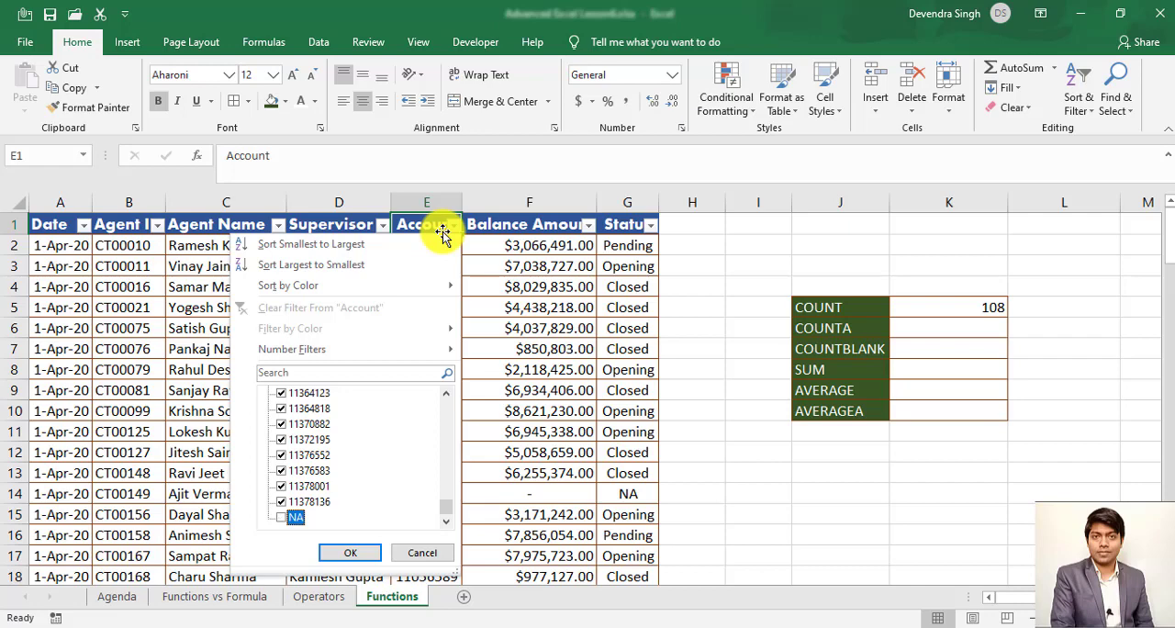
{"action": "key", "text": "Return"}
- Check the numerical count of the filtered account entries from E2 to the end of the column
{"action": "key", "text": "Down"}
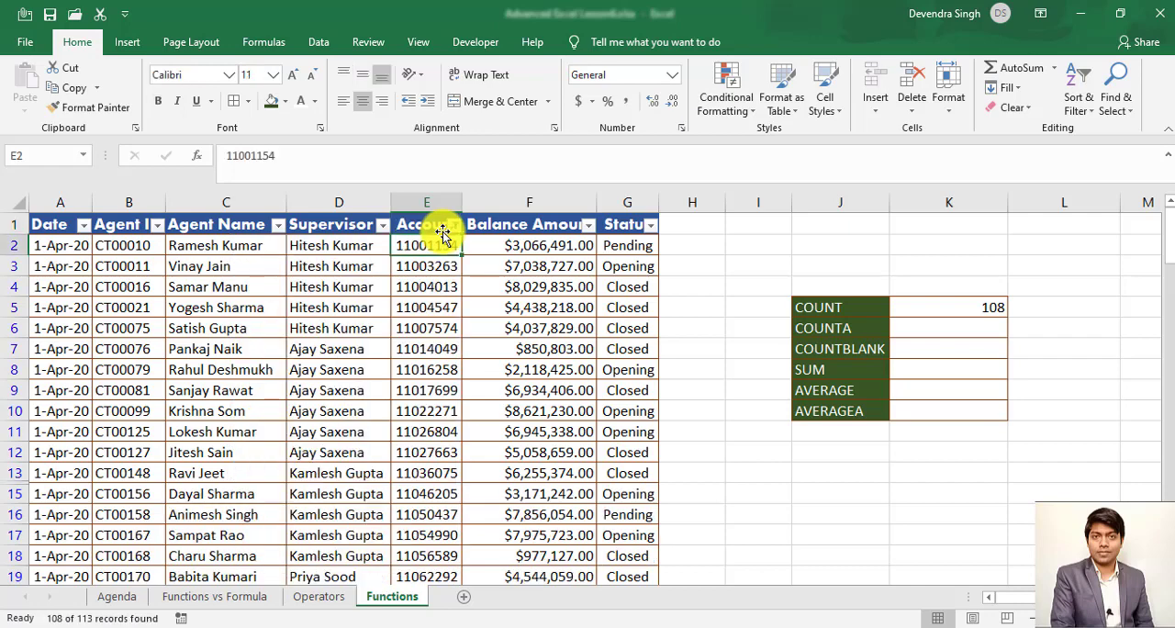
{"action": "key", "text": "ctrl+shift+Down"}
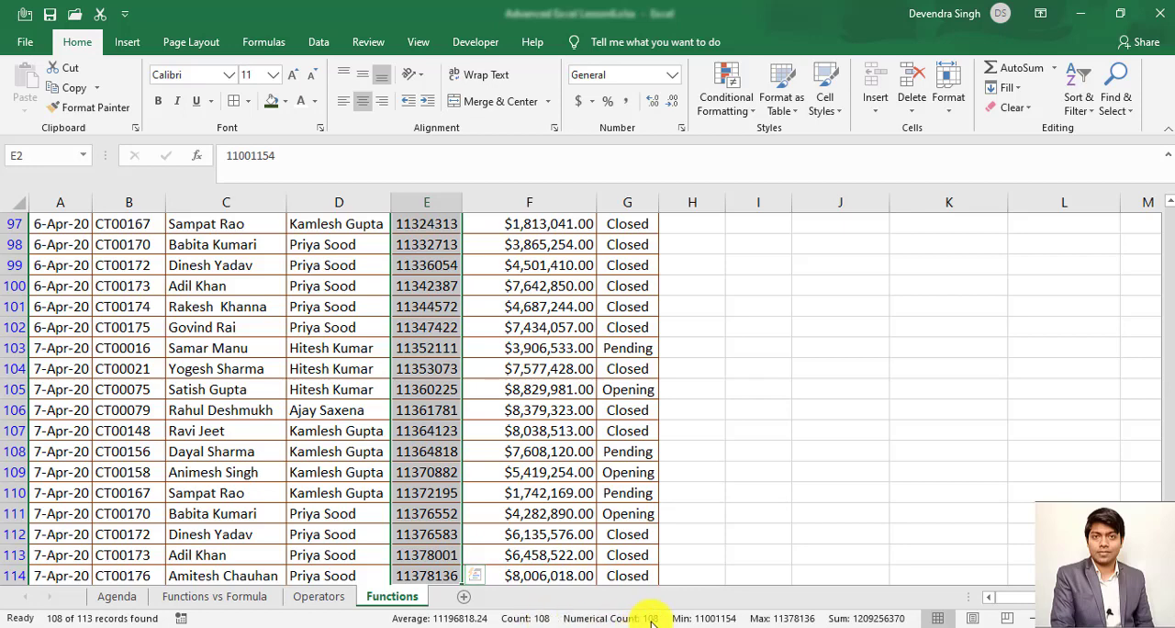
{"action": "left_click", "coordinate": [529, 417]}
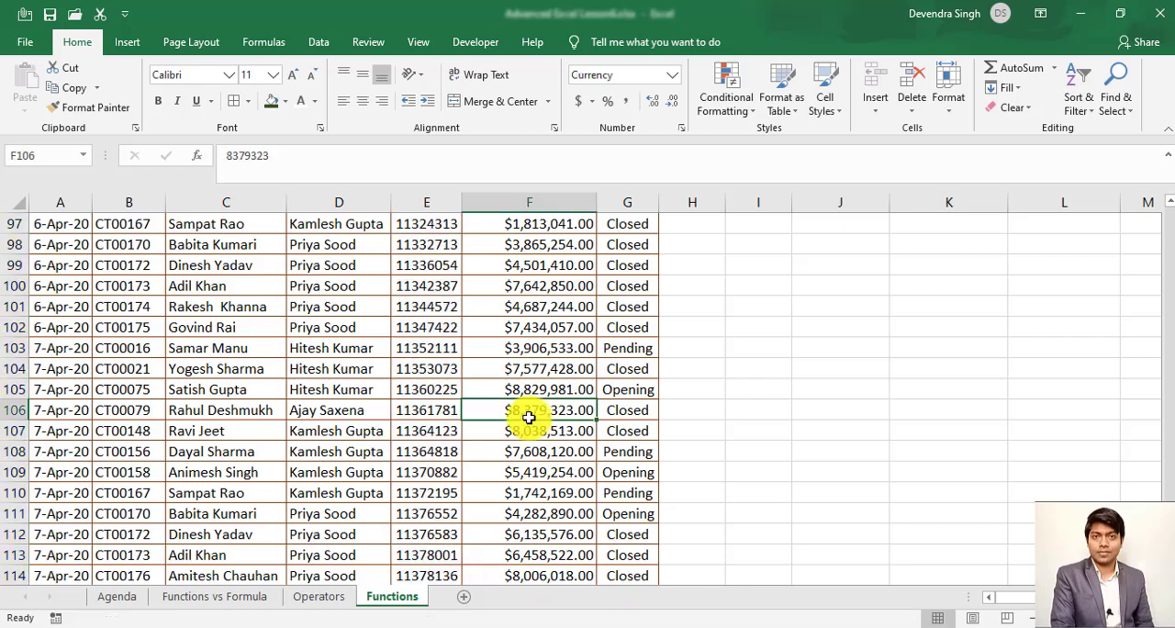
- Select the Account entries from E2 to the last record and compare their count with their numerical count
{"action": "key", "text": "ctrl+Up"}
{"action": "key", "text": "Left"}
{"action": "key", "text": "Down"}
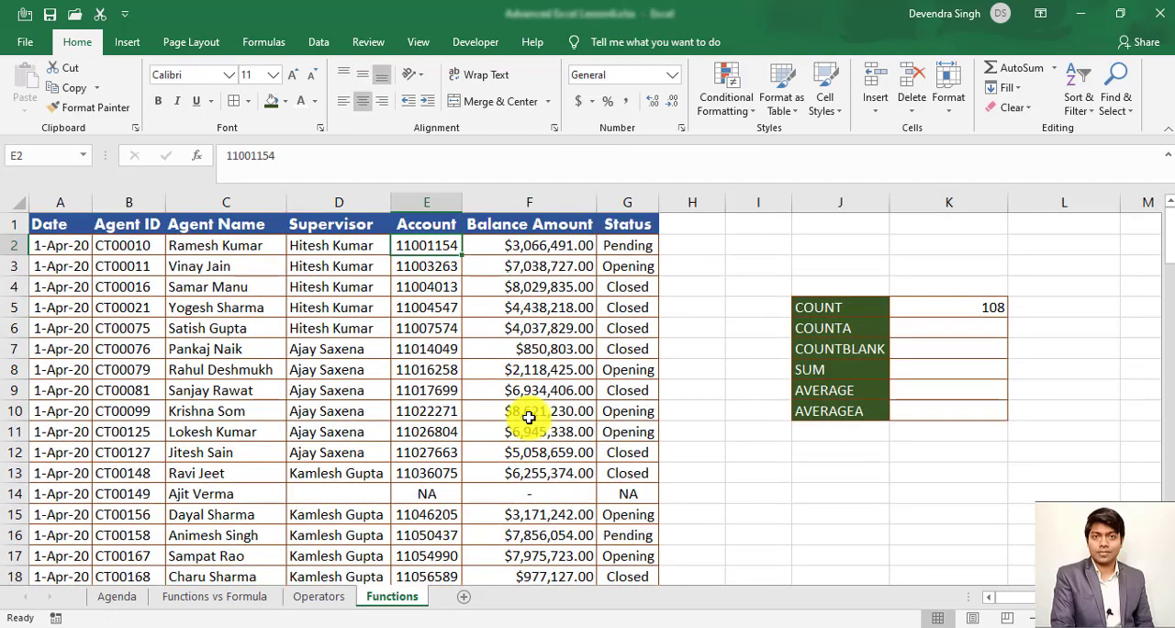
{"action": "key", "text": "ctrl+shift+Down"}
{"action": "key", "text": "ctrl+q"}
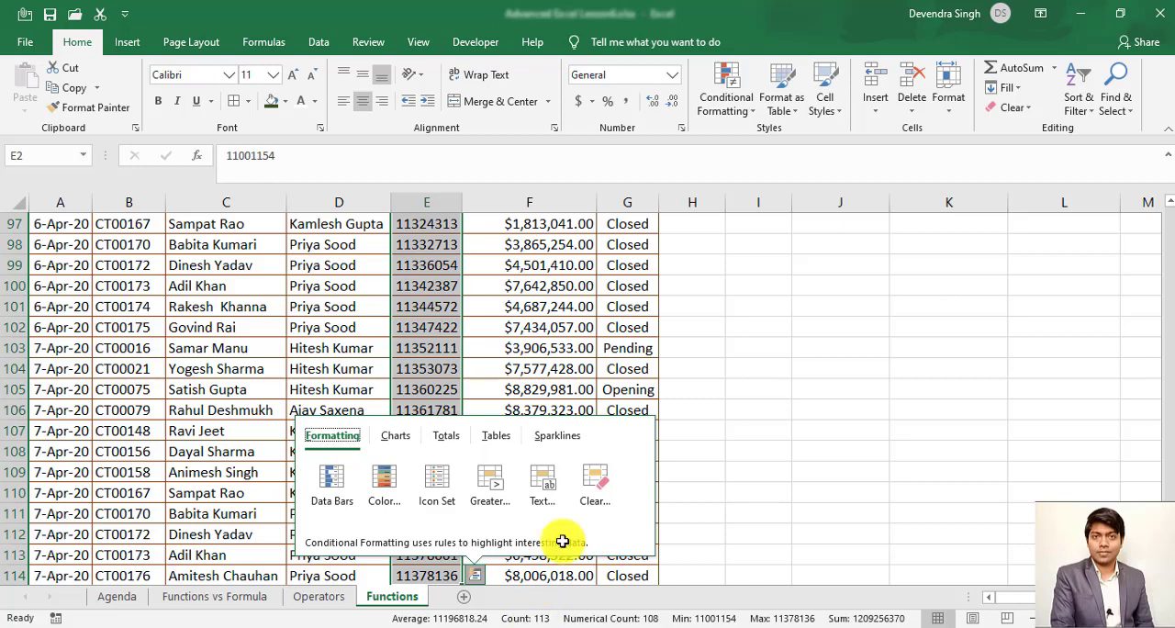
{"action": "left_click", "coordinate": [779, 407]}
{"action": "key", "text": "ctrl+Up"}
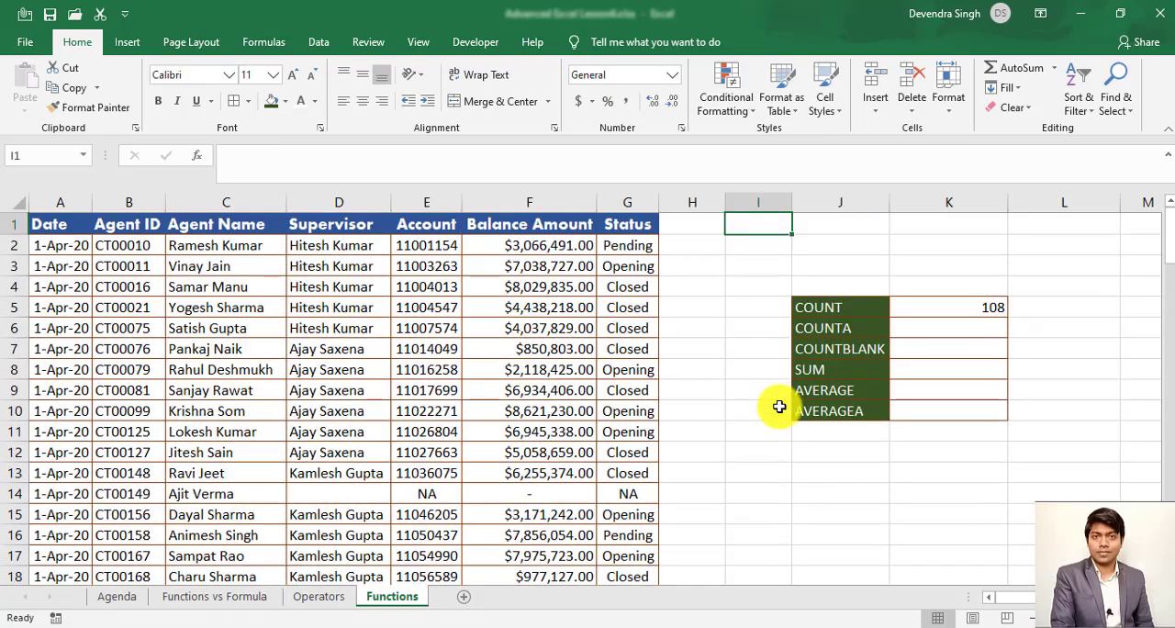
- Enter a COUNTA formula in K6 that counts the non-empty Account cells in E2:E114, and return to its result
{"action": "key", "text": "Down"}
{"action": "key", "text": "Right"}
{"action": "key", "text": "Right"}
{"action": "key", "text": "Down"}
{"action": "key", "text": "Down"}
{"action": "key", "text": "Down"}
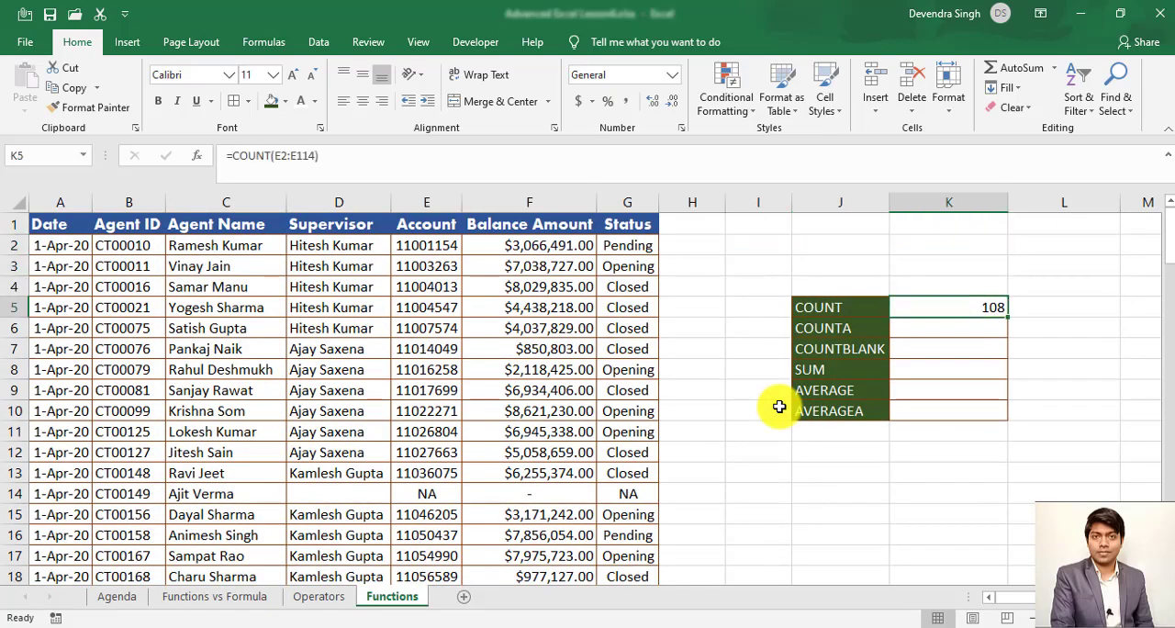
{"action": "key", "text": "Down"}
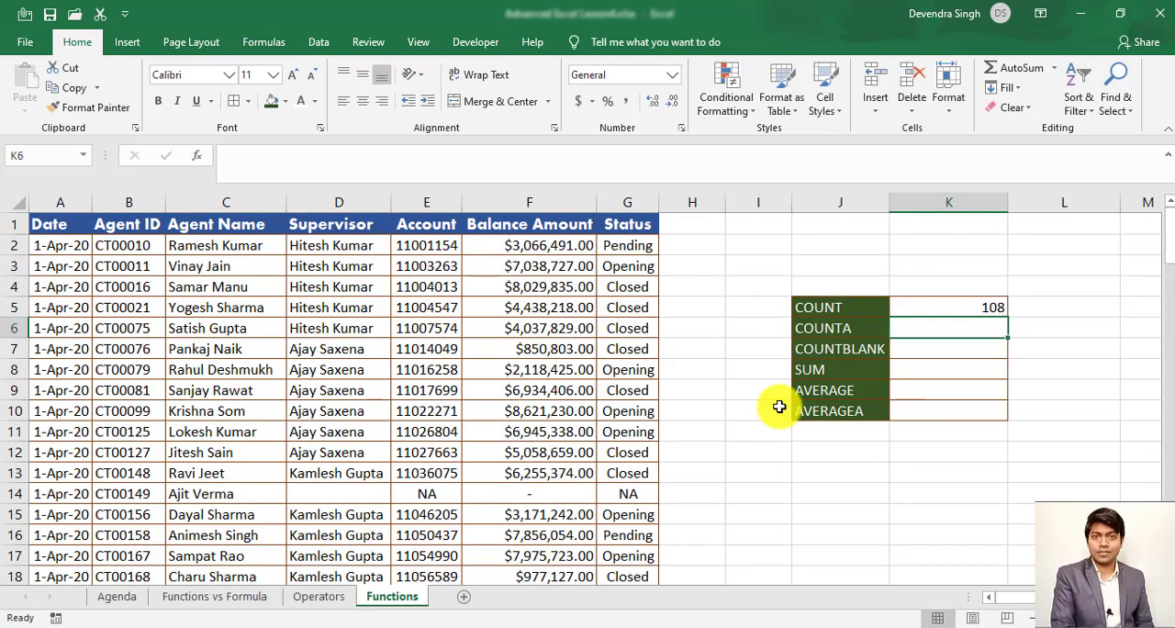
{"action": "type", "text": "=count"}
{"action": "key", "text": "Down"}
{"action": "key", "text": "Tab"}
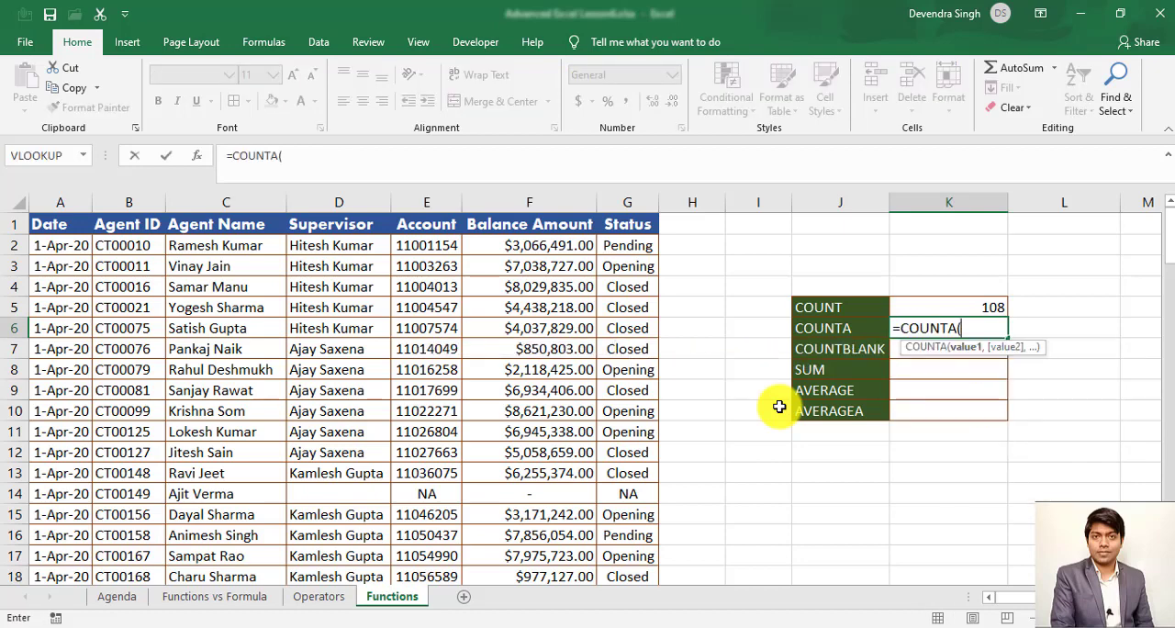
{"action": "key", "text": "Left"}
{"action": "key", "text": "Left"}
{"action": "key", "text": "Left"}
{"action": "key", "text": "Left"}
{"action": "key", "text": "Left"}
{"action": "key", "text": "Left"}
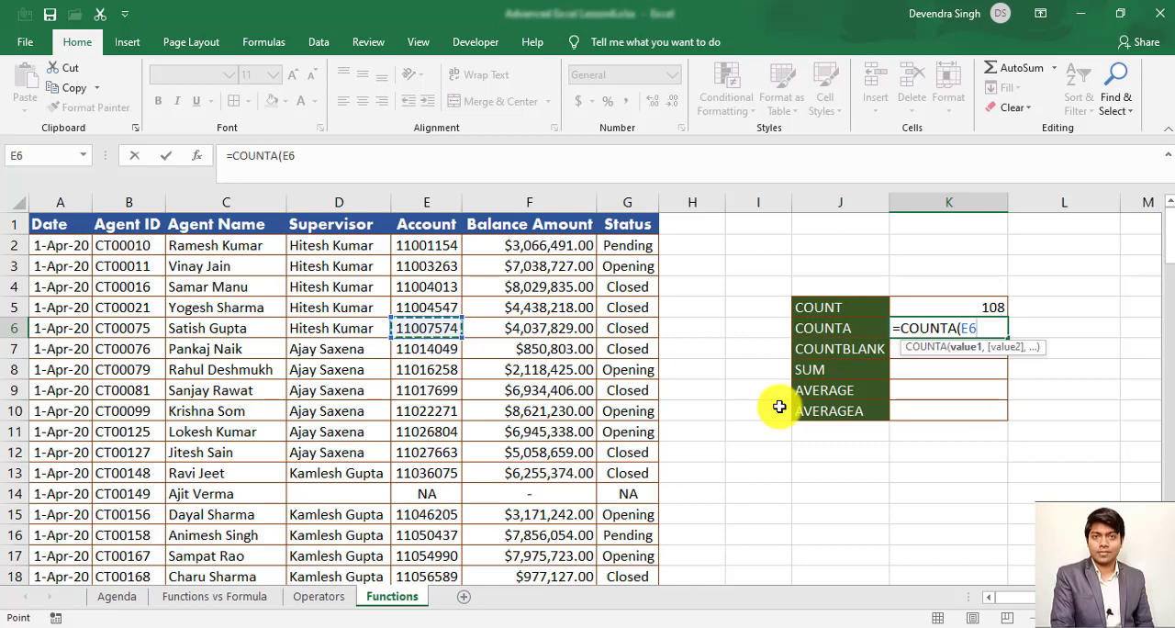
{"action": "key", "text": "ctrl+Up"}
{"action": "key", "text": "Down"}
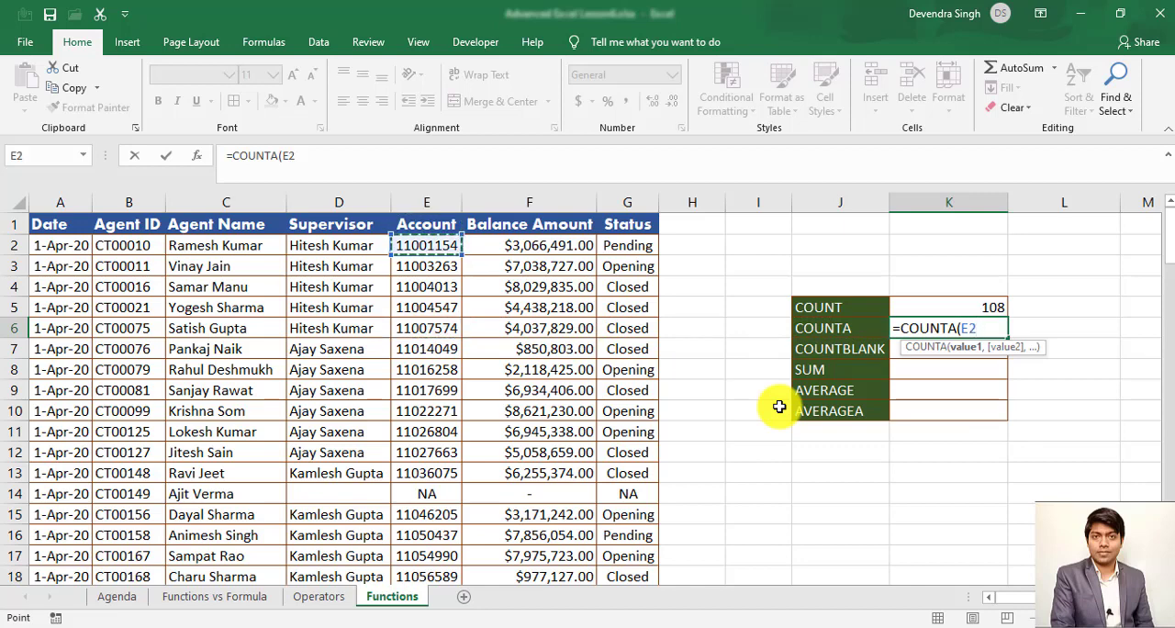
{"action": "key", "text": "ctrl+shift+Down"}
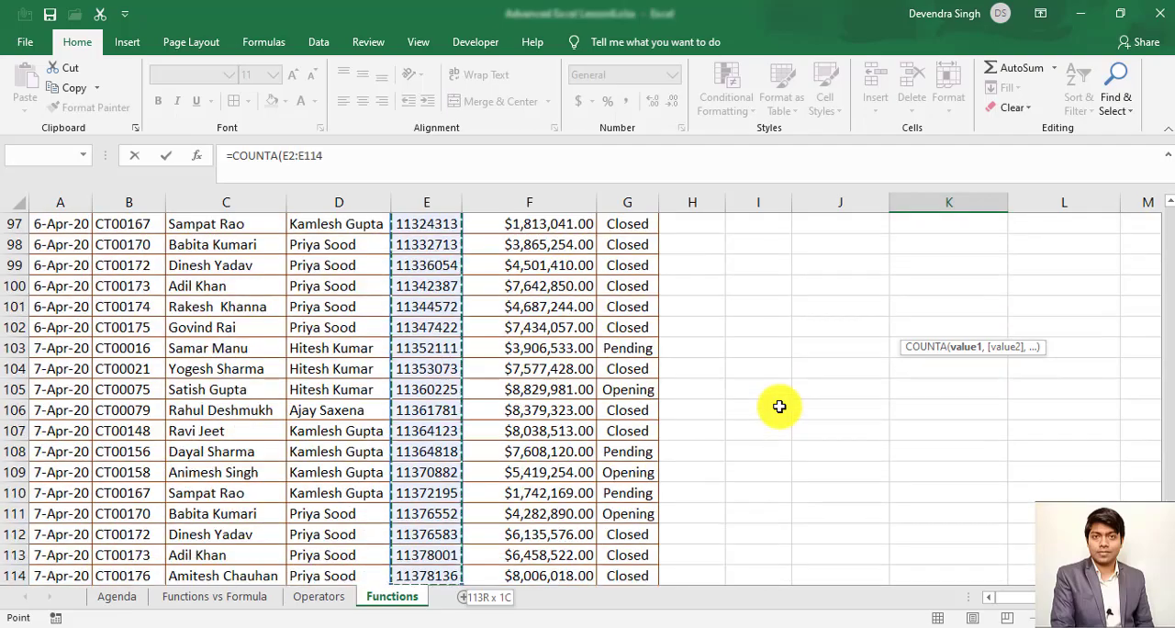
{"action": "key", "text": "Return"}
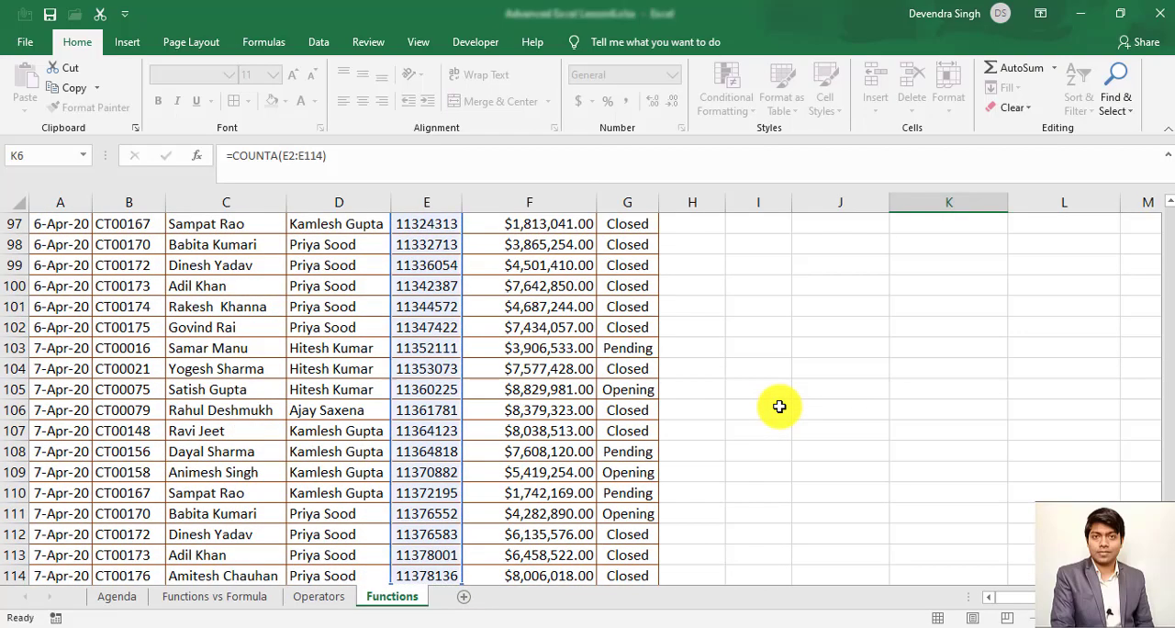
{"action": "key", "text": "Up"}
{"action": "key", "text": "Up"}
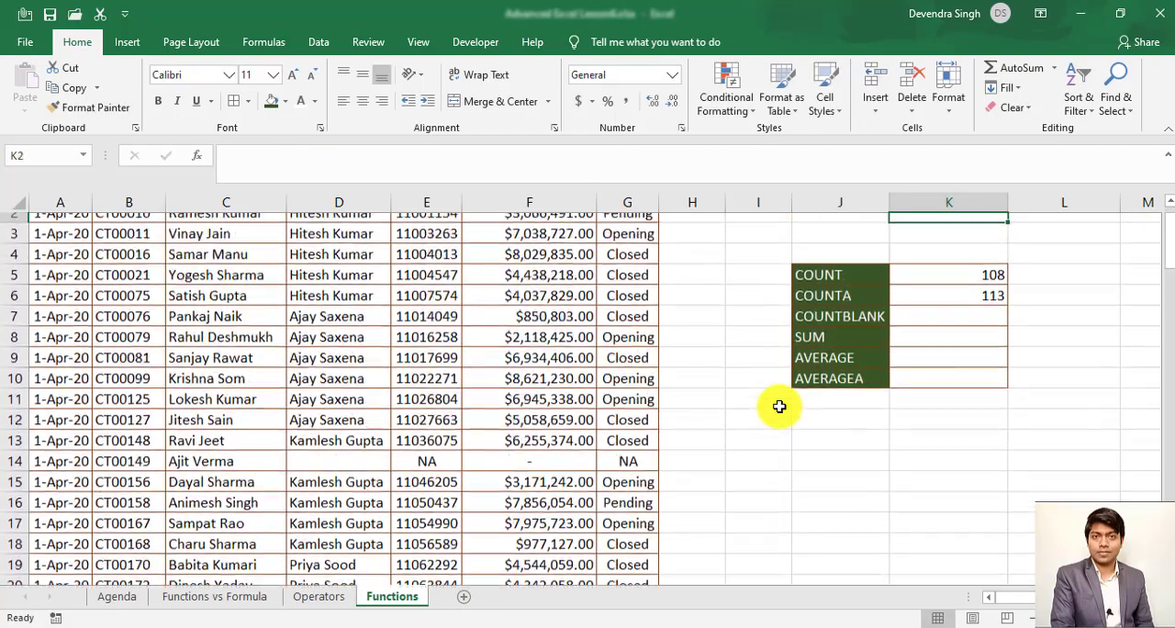
{"action": "key", "text": "Down"}
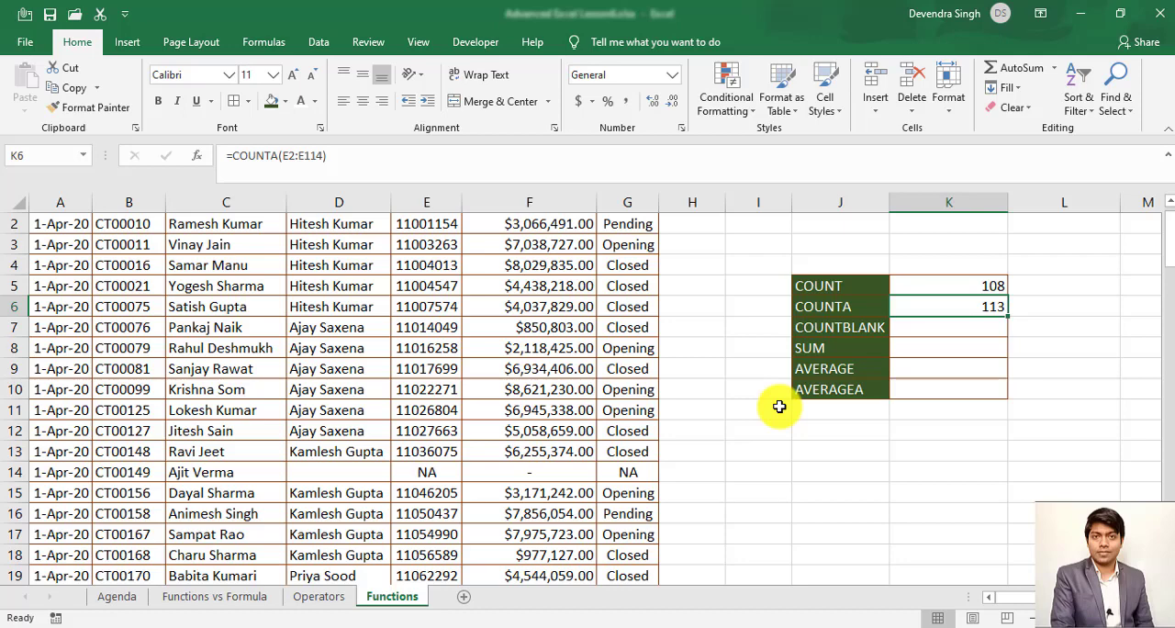
- Check the Agent Name column for blank cells by running through it from the header to the last record
{"action": "key", "text": "Down"}
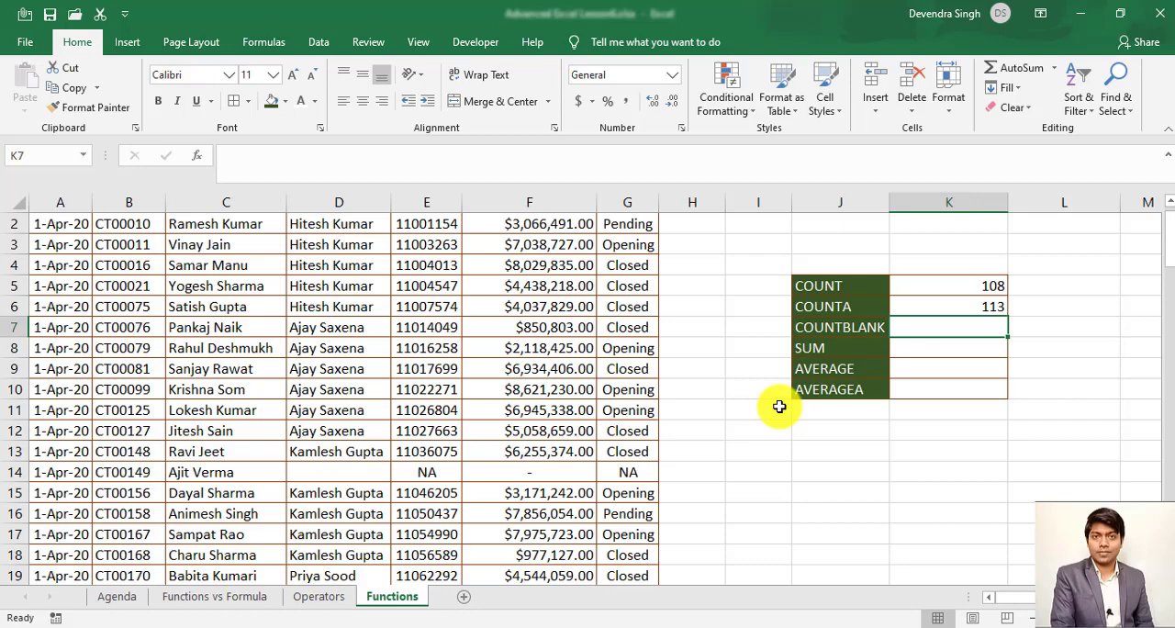
{"action": "key", "text": "Left"}
{"action": "key", "text": "Left"}
{"action": "key", "text": "Left"}
{"action": "key", "text": "Left"}
{"action": "key", "text": "Left"}
{"action": "key", "text": "Left"}
{"action": "key", "text": "Left"}
{"action": "key", "text": "Left"}
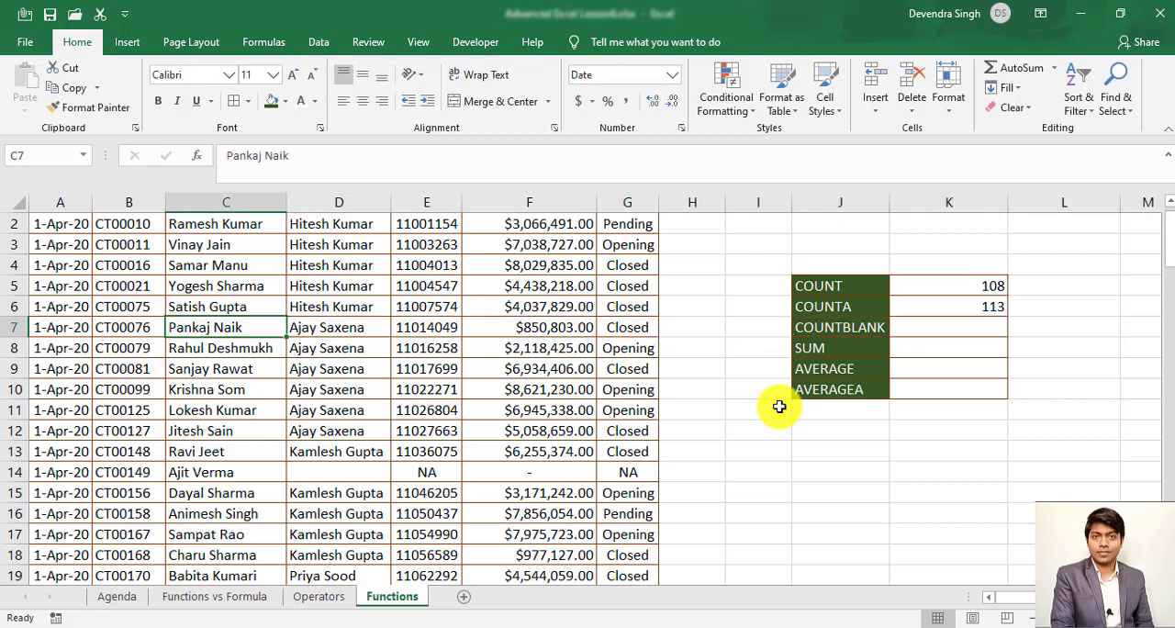
{"action": "key", "text": "ctrl+Up"}
{"action": "key", "text": "Down"}
{"action": "key", "text": "Down"}
{"action": "key", "text": "Down"}
{"action": "key", "text": "Down"}
{"action": "key", "text": "Down"}
{"action": "key", "text": "Down"}
{"action": "key", "text": "Down"}
{"action": "key", "text": "Down"}
{"action": "key", "text": "Down"}
{"action": "key", "text": "Down"}
{"action": "key", "text": "Down"}
{"action": "key", "text": "Down"}
{"action": "key", "text": "Down"}
{"action": "key", "text": "ctrl+Down"}
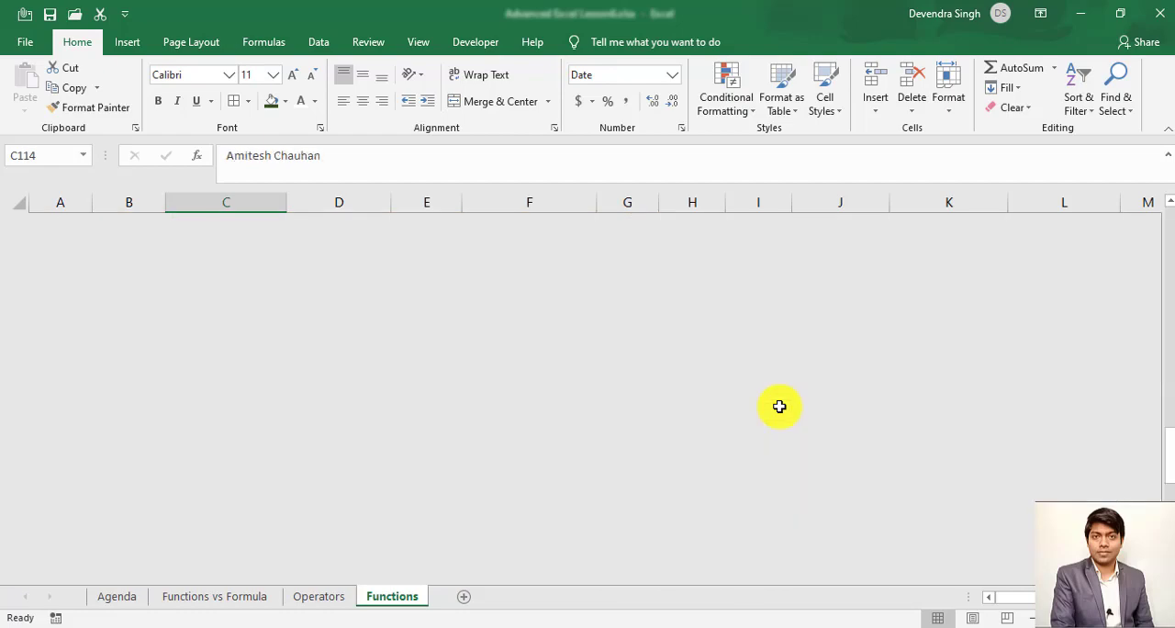
- Examine the Supervisor column for blank cells, working down from the header and back up to D1
{"action": "key", "text": "ctrl+Up"}
{"action": "key", "text": "Right"}
{"action": "key", "text": "ctrl+Down"}
{"action": "key", "text": "Down"}
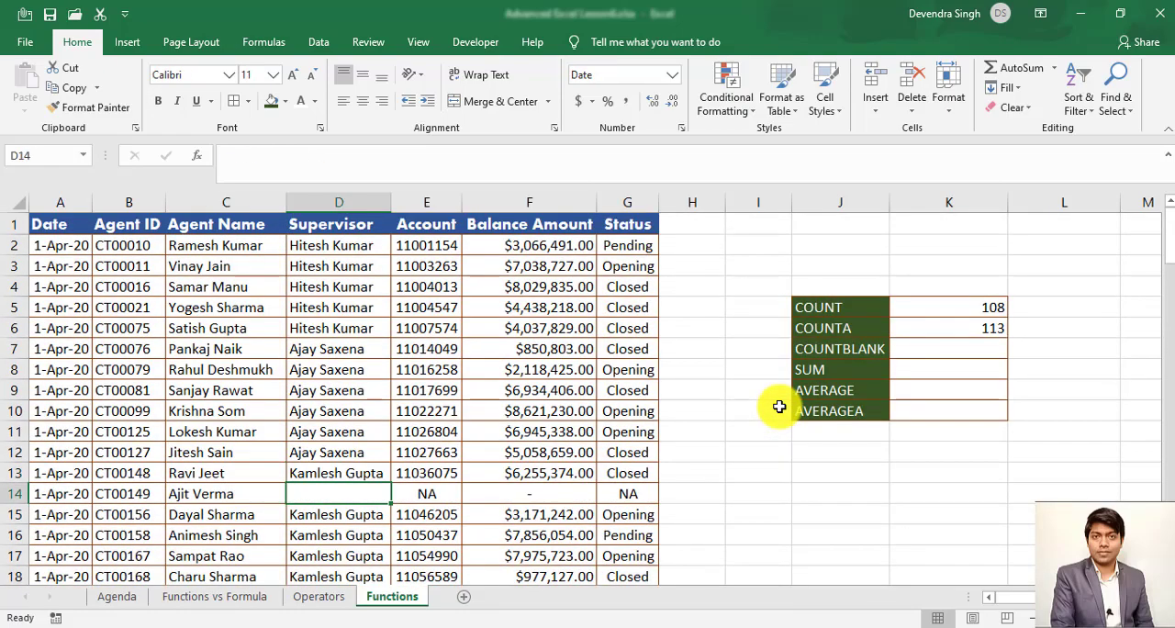
{"action": "key", "text": "ctrl+Down"}
{"action": "key", "text": "ctrl+Down"}
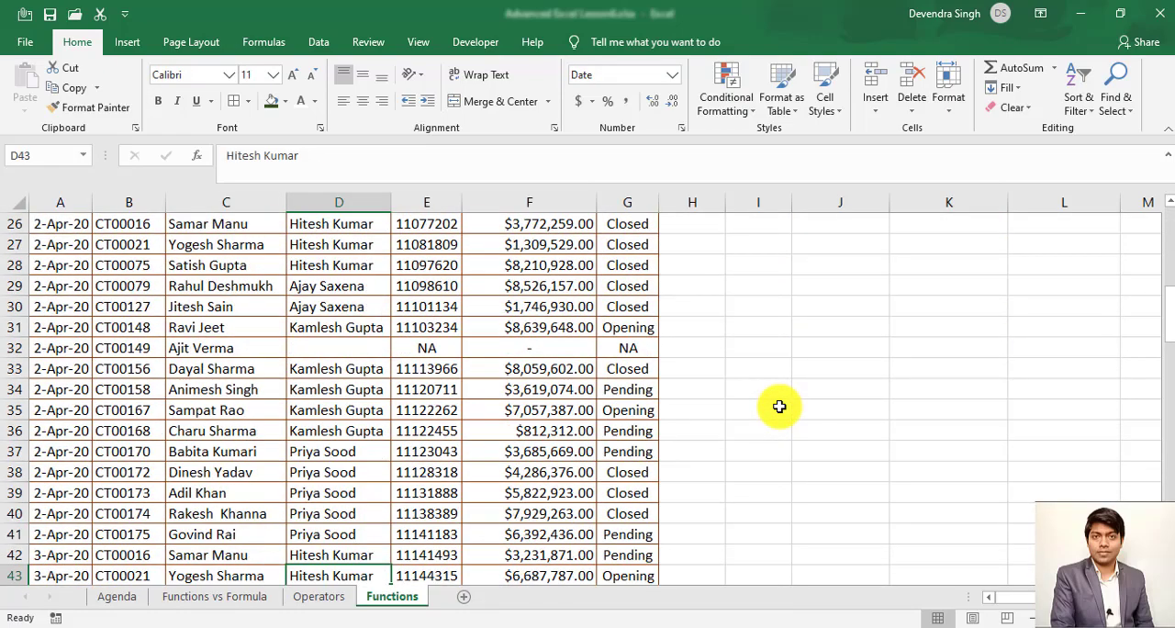
{"action": "key", "text": "ctrl+Up"}
{"action": "key", "text": "ctrl+Up"}
{"action": "key", "text": "ctrl+Up"}
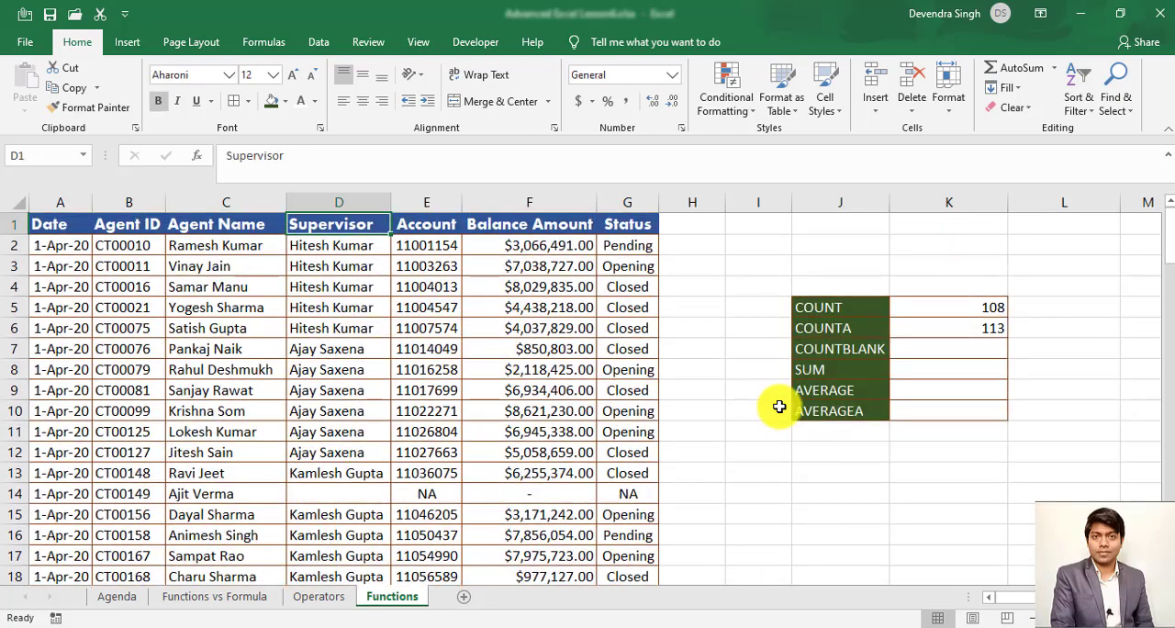
- Start a COUNTBLANK formula in K7 with its range beginning at the first Supervisor record, D2
{"action": "left_click", "coordinate": [984, 346]}
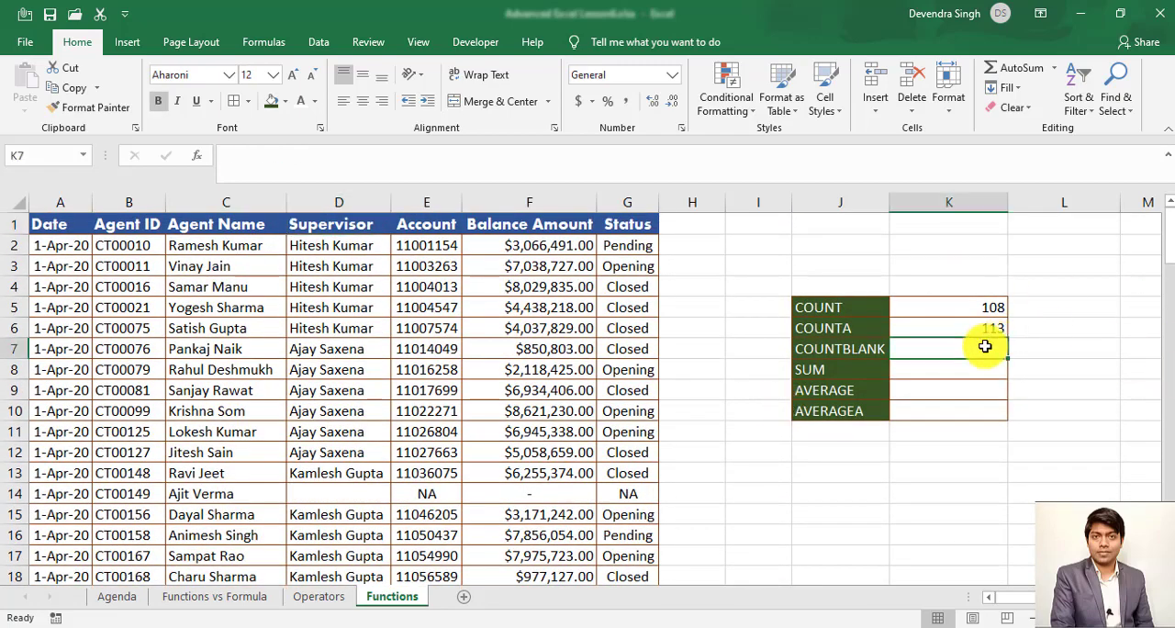
{"action": "type", "text": "=coun"}
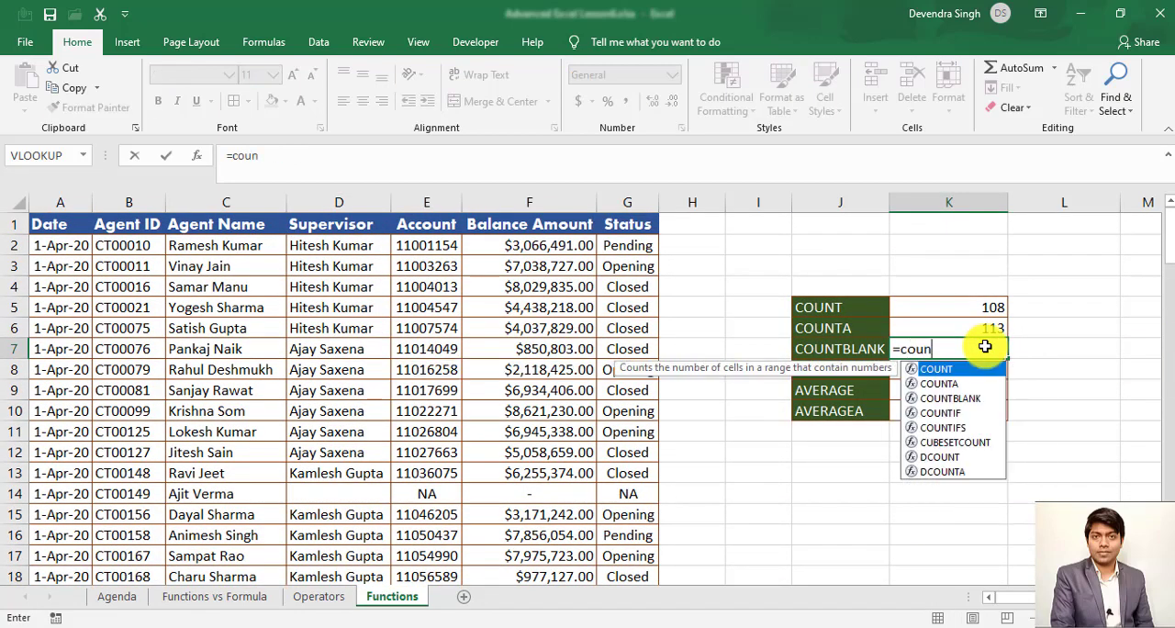
{"action": "key", "text": "Down"}
{"action": "key", "text": "Down"}
{"action": "key", "text": "Tab"}
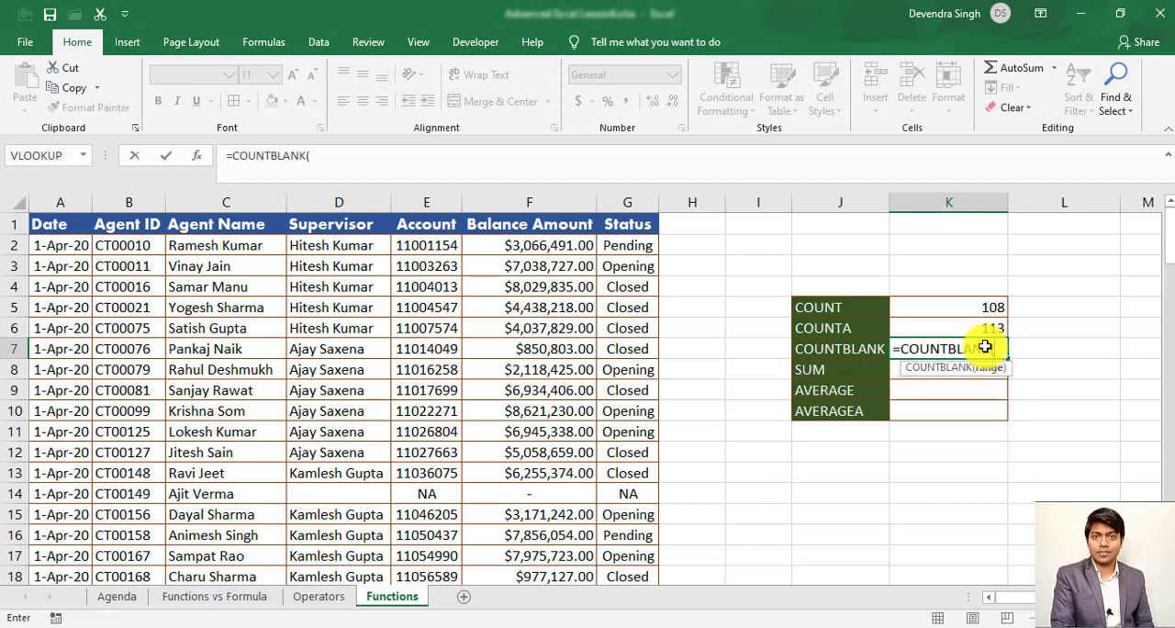
{"action": "key", "text": "Left"}
{"action": "key", "text": "Left"}
{"action": "key", "text": "Left"}
{"action": "key", "text": "Left"}
{"action": "key", "text": "Left"}
{"action": "key", "text": "Left"}
{"action": "key", "text": "Left"}
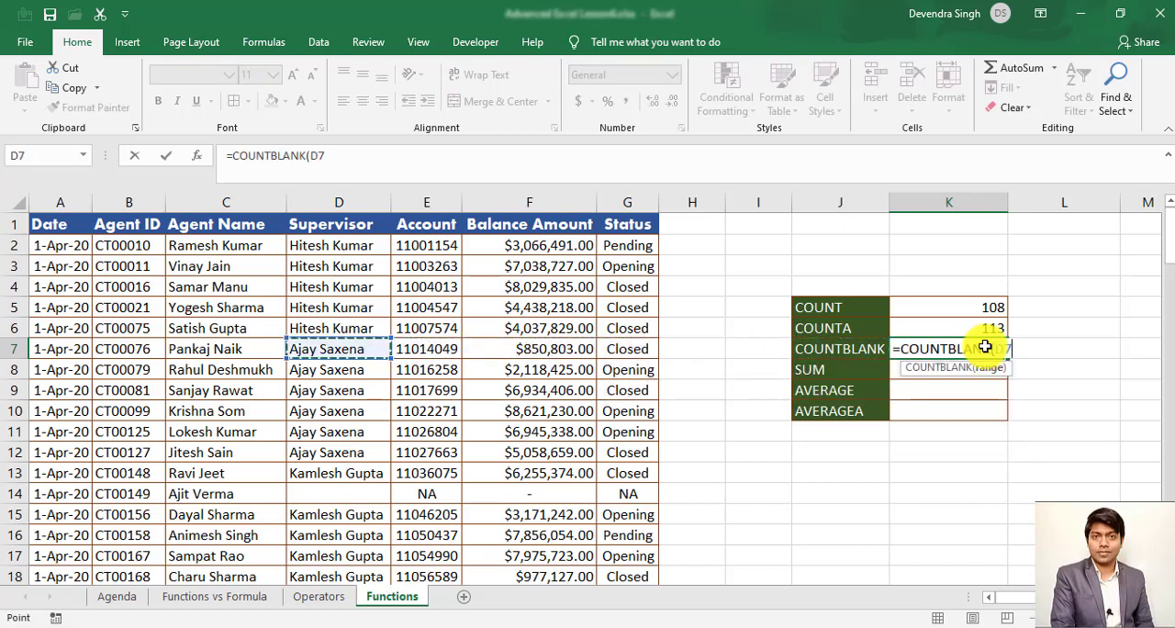
{"action": "key", "text": "ctrl+Up"}
{"action": "key", "text": "Down"}
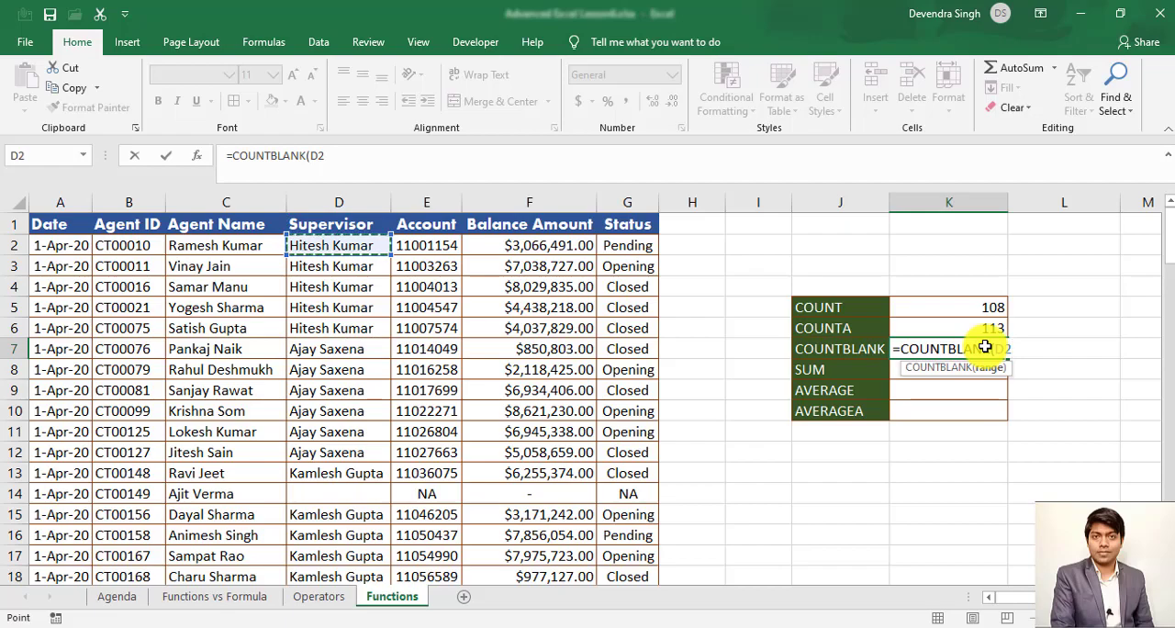
- Extend the COUNTBLANK range through D114, enter the formula in K7, and return to its result
{"action": "key", "text": "shift+Down"}
{"action": "key", "text": "shift+Down"}
{"action": "key", "text": "shift+Down"}
{"action": "key", "text": "shift+Down"}
{"action": "key", "text": "shift+Down"}
{"action": "key", "text": "shift+Down"}
{"action": "key", "text": "shift+Down"}
{"action": "key", "text": "shift+Down"}
{"action": "key", "text": "shift+Down"}
{"action": "key", "text": "shift+Down"}
{"action": "key", "text": "shift+Down"}
{"action": "key", "text": "shift+Down"}
{"action": "key", "text": "shift+Down"}
{"action": "key", "text": "shift+Down"}
{"action": "key", "text": "shift+Down"}
{"action": "key", "text": "shift+Down"}
{"action": "key", "text": "shift+Down"}
{"action": "key", "text": "shift+Down"}
{"action": "key", "text": "shift+Down"}
{"action": "key", "text": "shift+Down"}
{"action": "key", "text": "shift+Down"}
{"action": "key", "text": "shift+Down"}
{"action": "key", "text": "shift+Down"}
{"action": "key", "text": "shift+Down"}
{"action": "key", "text": "shift+Down"}
{"action": "key", "text": "shift+Down"}
{"action": "key", "text": "shift+Down"}
{"action": "key", "text": "shift+Down"}
{"action": "key", "text": "shift+Down"}
{"action": "key", "text": "shift+Down"}
{"action": "key", "text": "shift+Down"}
{"action": "key", "text": "shift+Down"}
{"action": "key", "text": "shift+Down"}
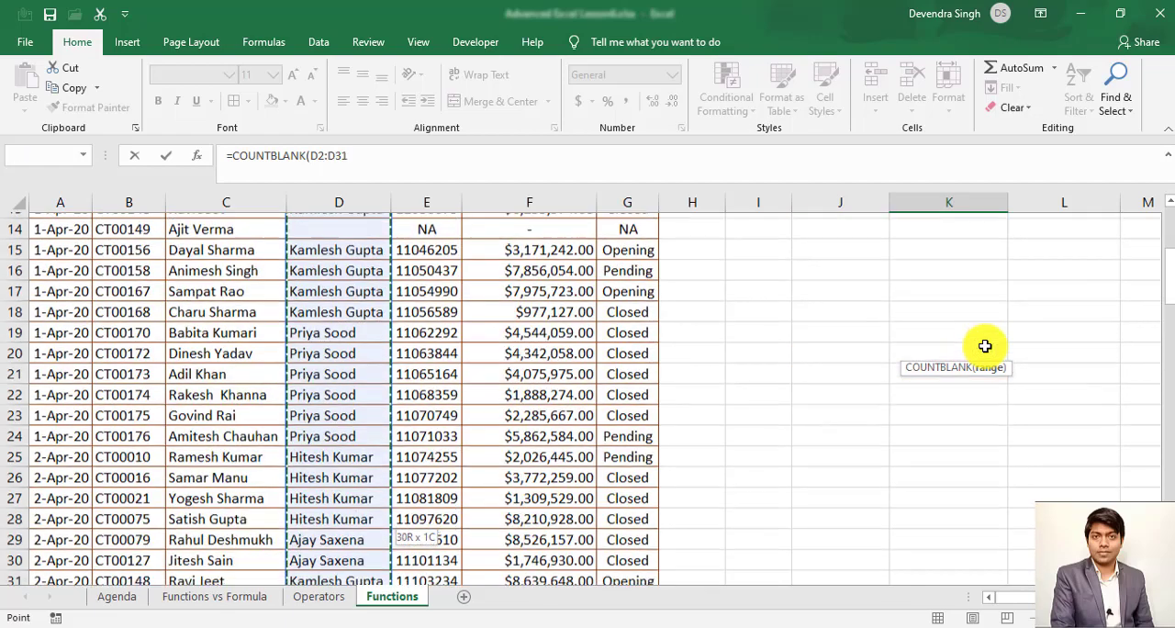
{"action": "key", "text": "ctrl+shift+Down"}
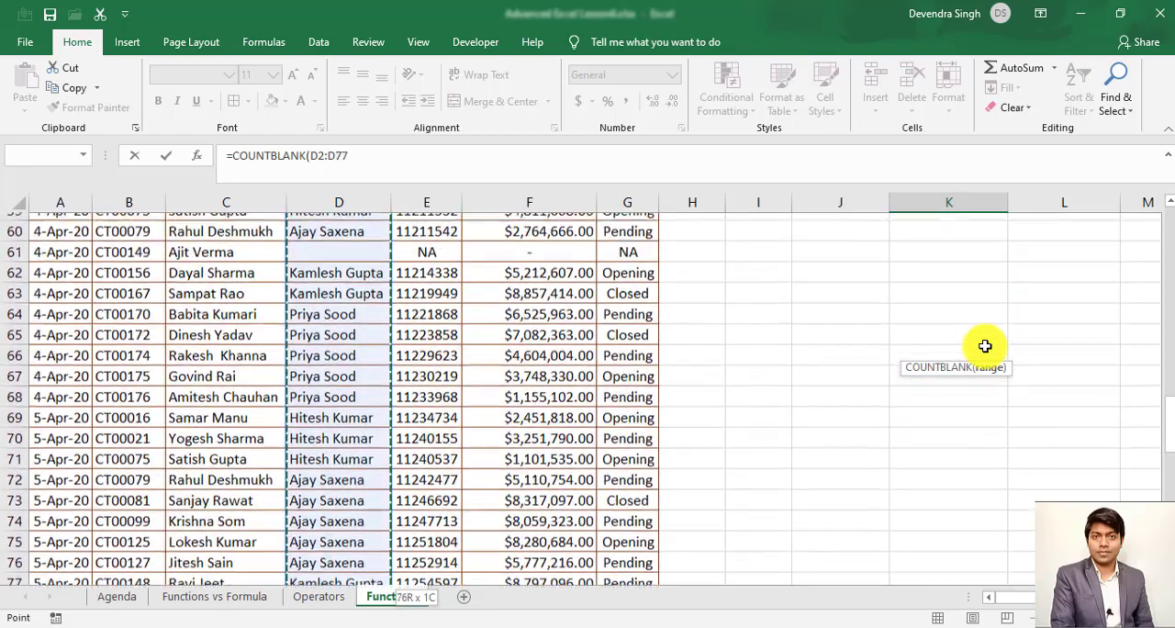
{"action": "key", "text": "ctrl+shift+Down"}
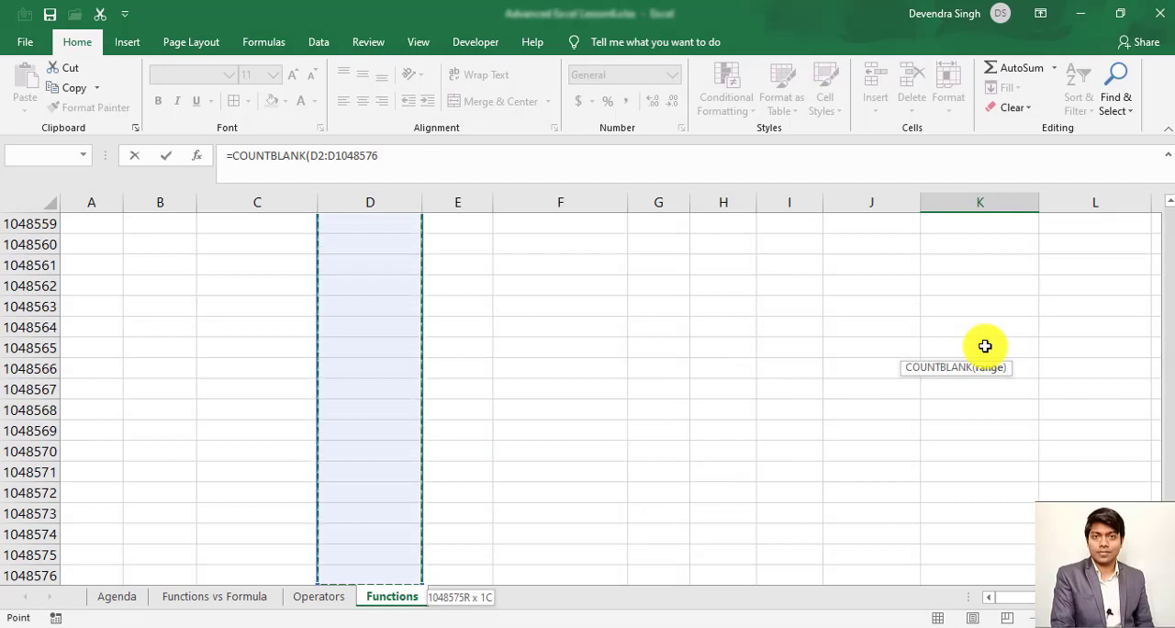
{"action": "key", "text": "ctrl+shift+Up"}
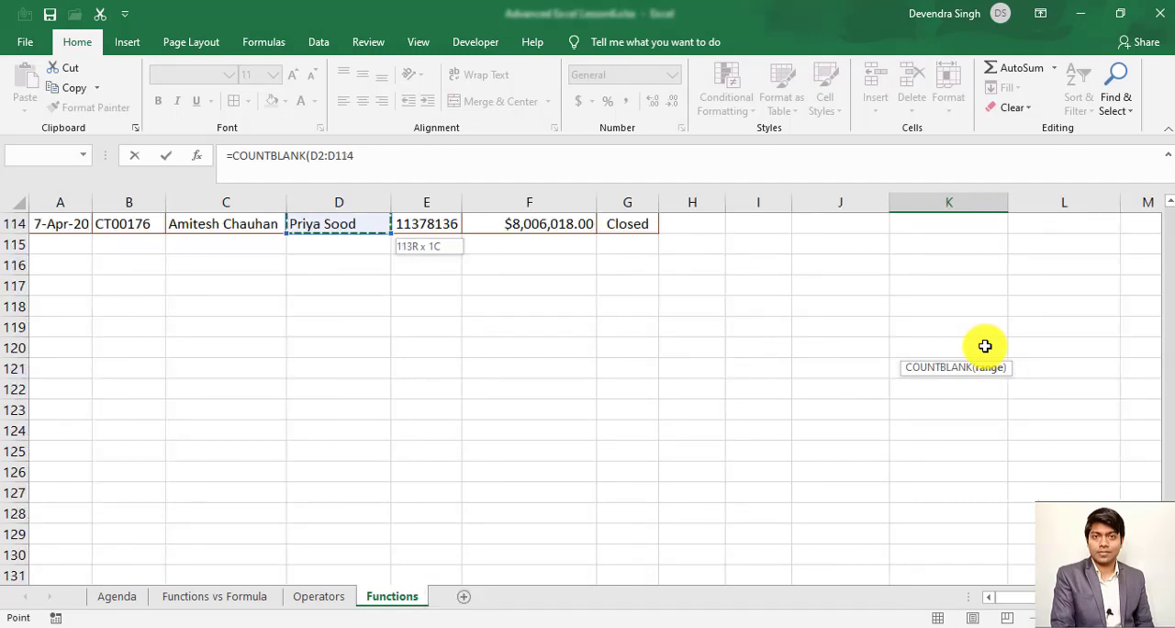
{"action": "type", "text": ")"}
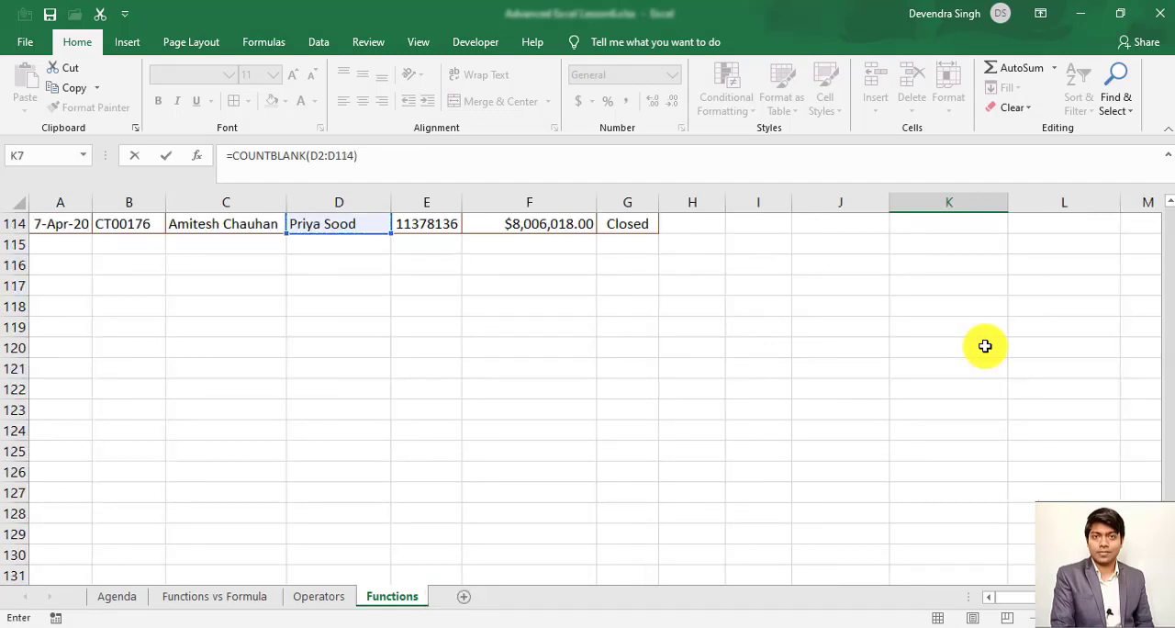
{"action": "key", "text": "Return"}
{"action": "key", "text": "Up"}
{"action": "key", "text": "Up"}
{"action": "key", "text": "Up"}
{"action": "key", "text": "Down"}
{"action": "key", "text": "Down"}
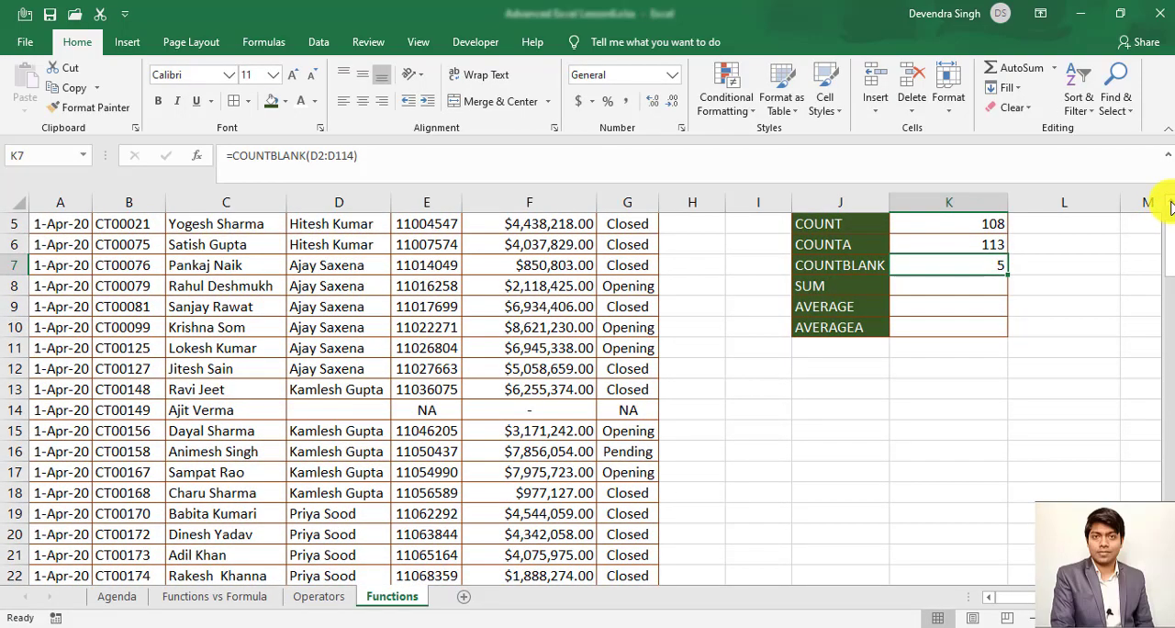
{"action": "scroll", "coordinate": [1169, 211], "scroll_direction": "up", "scroll_amount": 1}
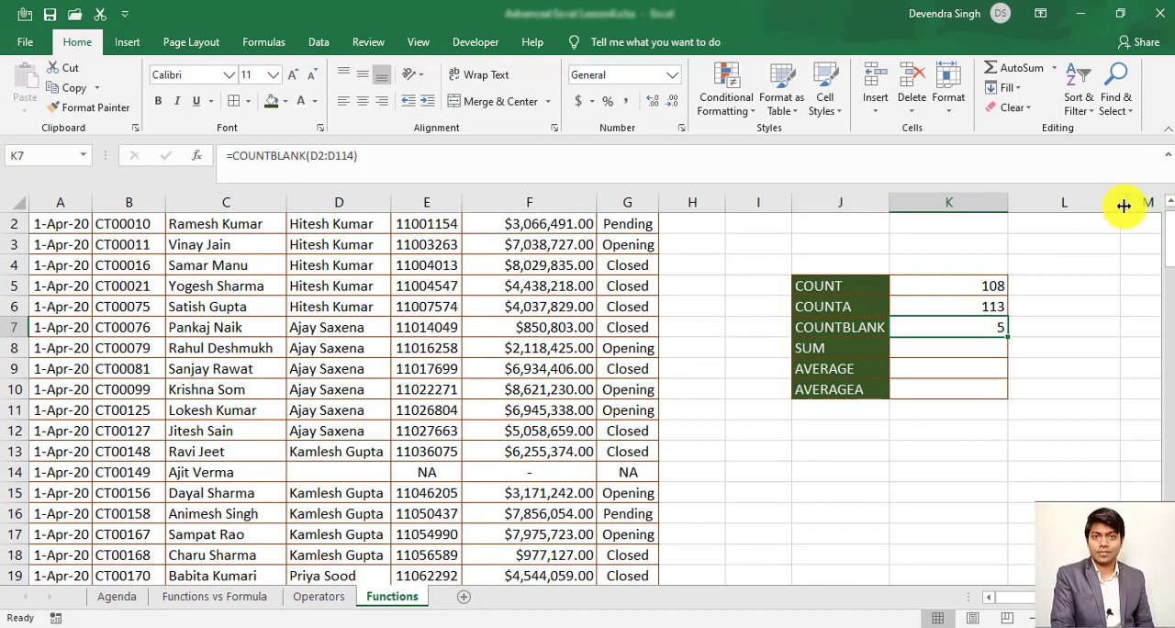
{"action": "scroll", "coordinate": [1170, 207], "scroll_direction": "up", "scroll_amount": 1}
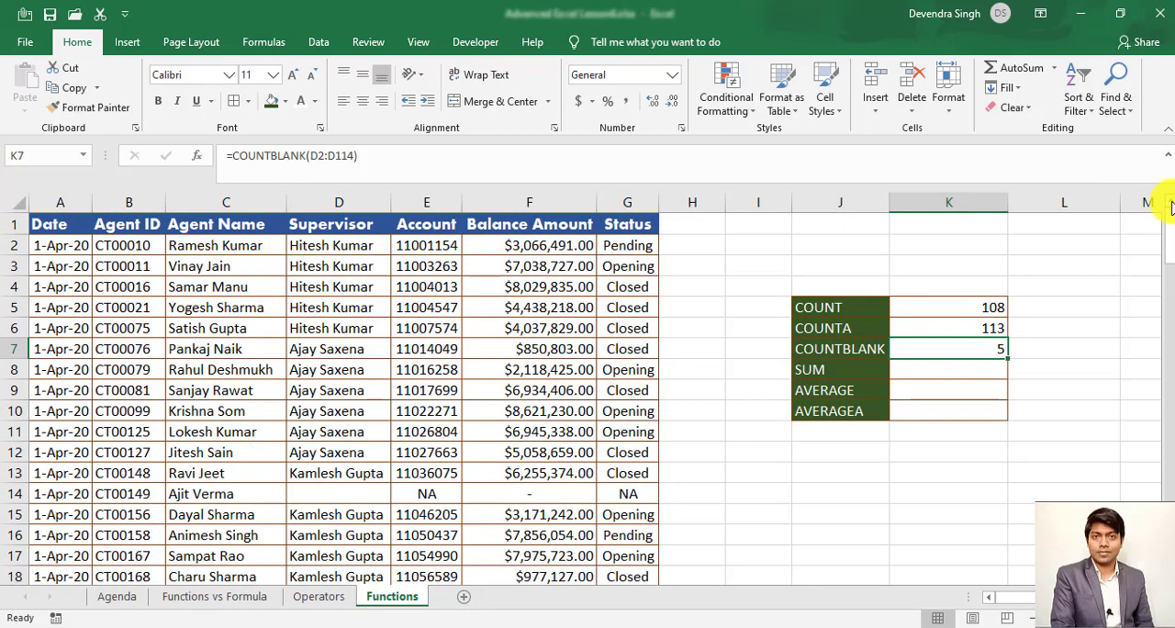
- Examine the row 14 record cell by cell from Agent ID to Status, and recheck the COUNTBLANK result in K7
{"action": "left_click", "coordinate": [367, 288]}
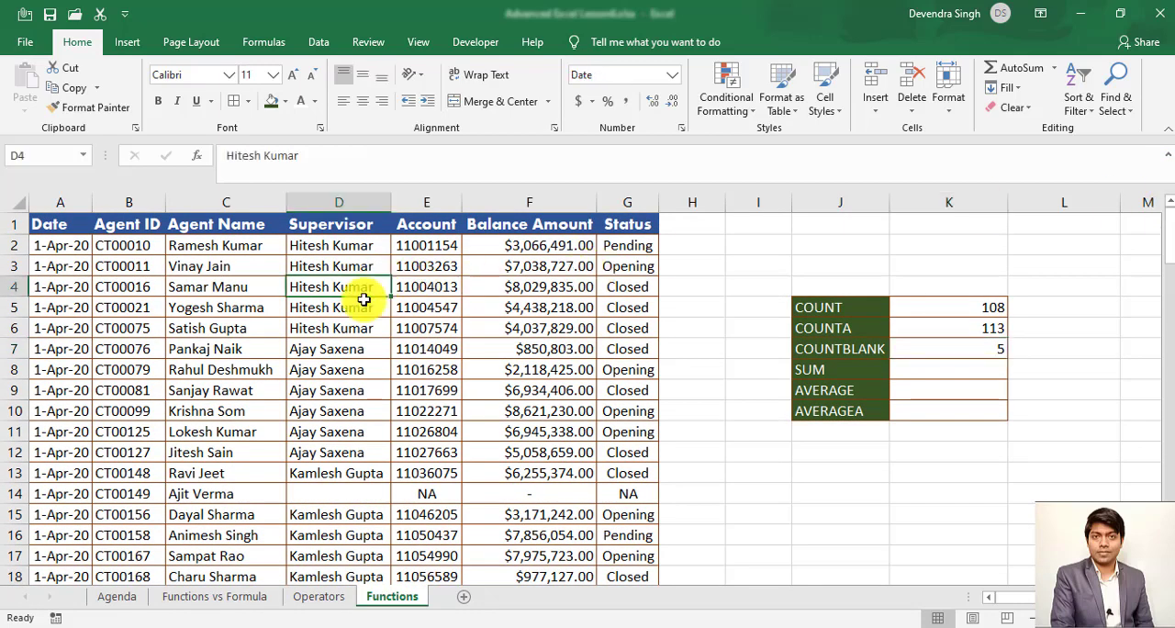
{"action": "left_click", "coordinate": [189, 498]}
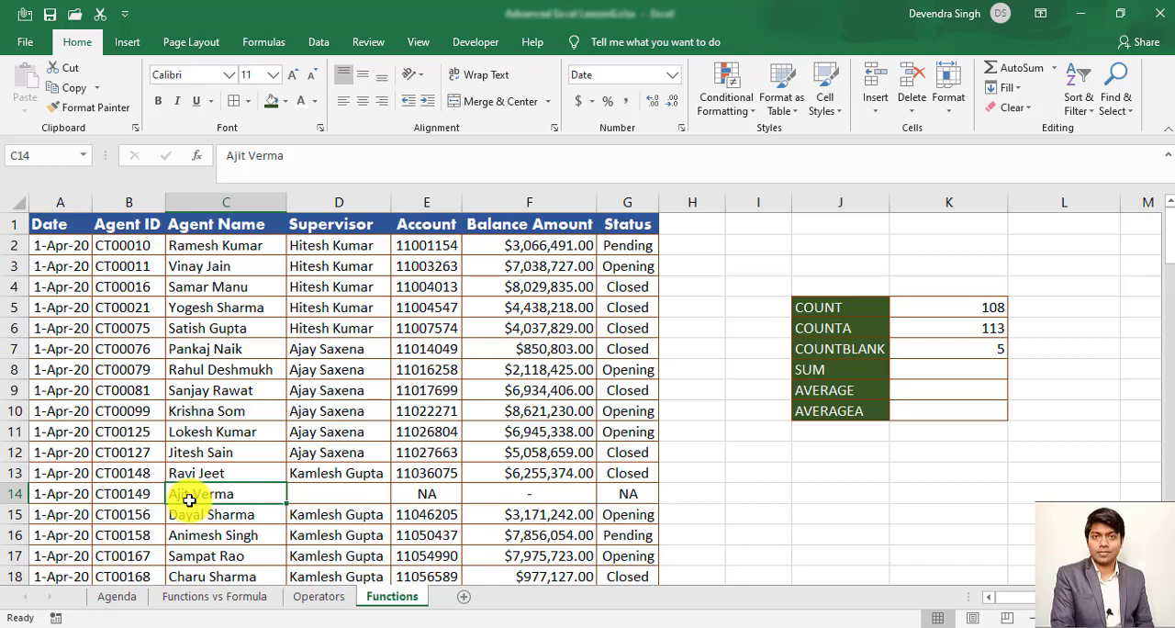
{"action": "left_click", "coordinate": [321, 501]}
{"action": "left_click", "coordinate": [431, 495]}
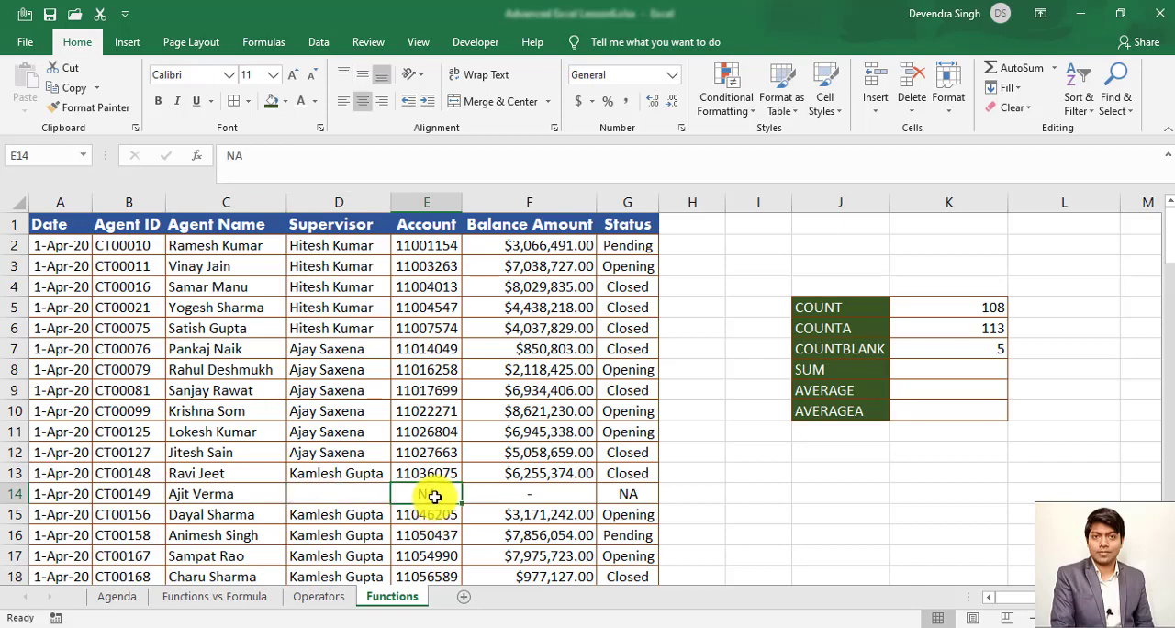
{"action": "key", "text": "Right"}
{"action": "key", "text": "Right"}
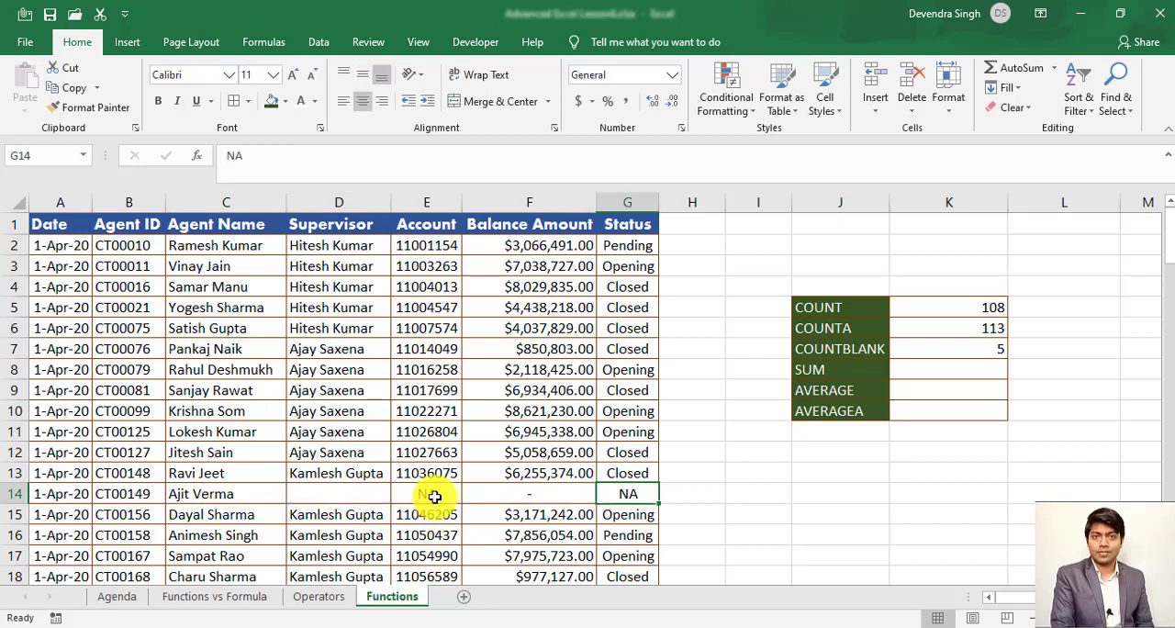
{"action": "key", "text": "Left"}
{"action": "key", "text": "Left"}
{"action": "key", "text": "Left"}
{"action": "key", "text": "Left"}
{"action": "key", "text": "Left"}
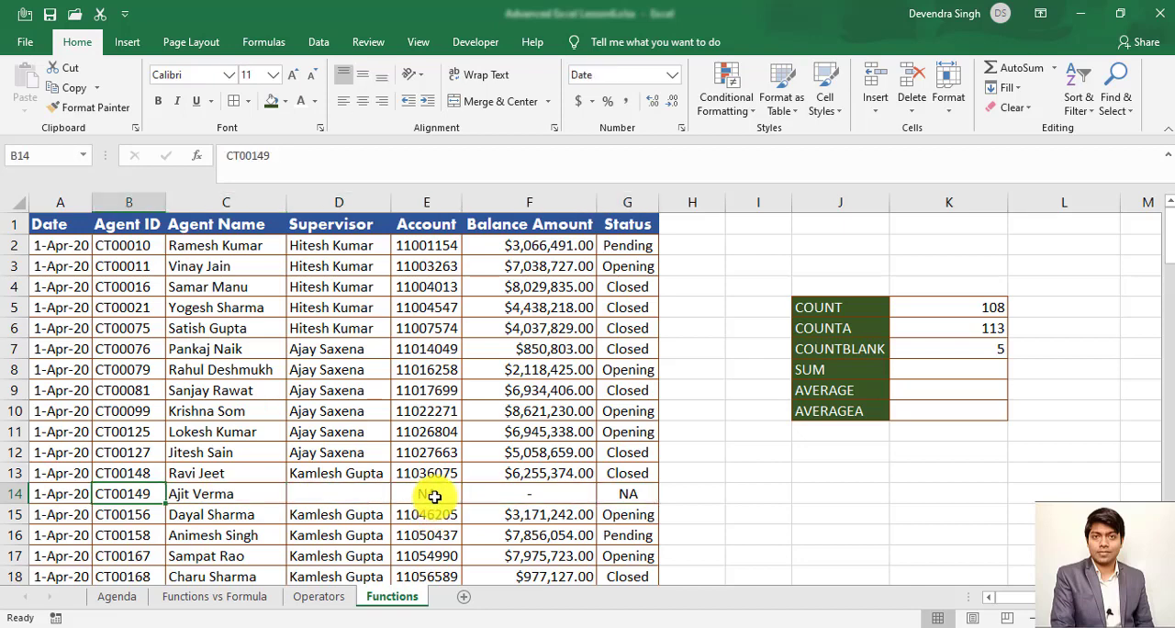
{"action": "key", "text": "Right"}
{"action": "key", "text": "Right"}
{"action": "key", "text": "Right"}
{"action": "key", "text": "Right"}
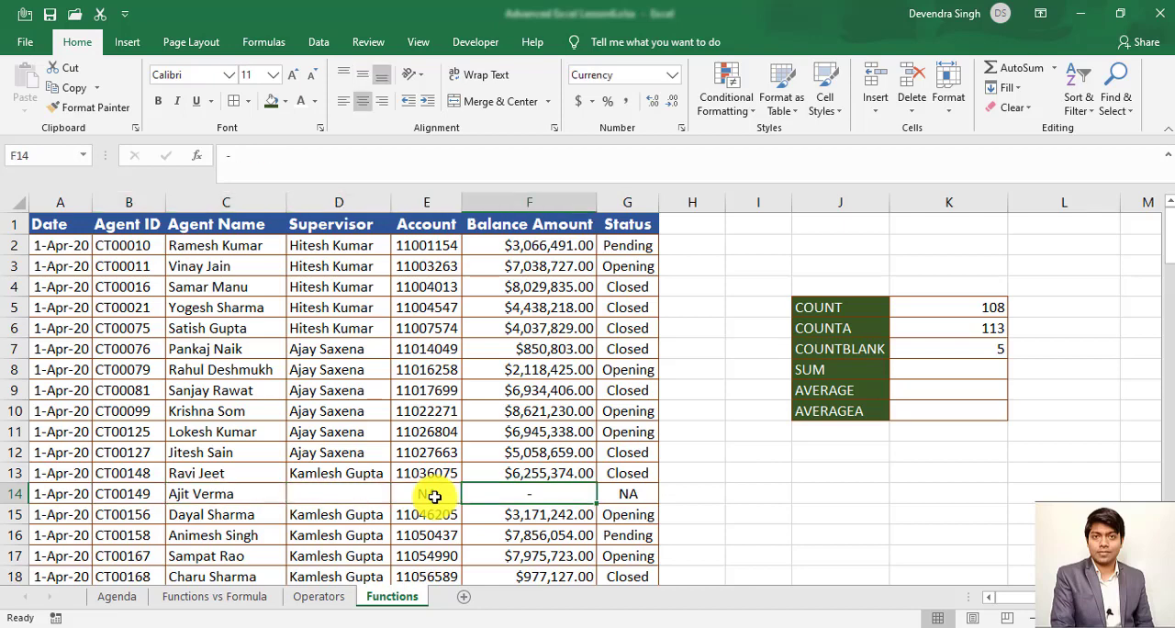
{"action": "key", "text": "Right"}
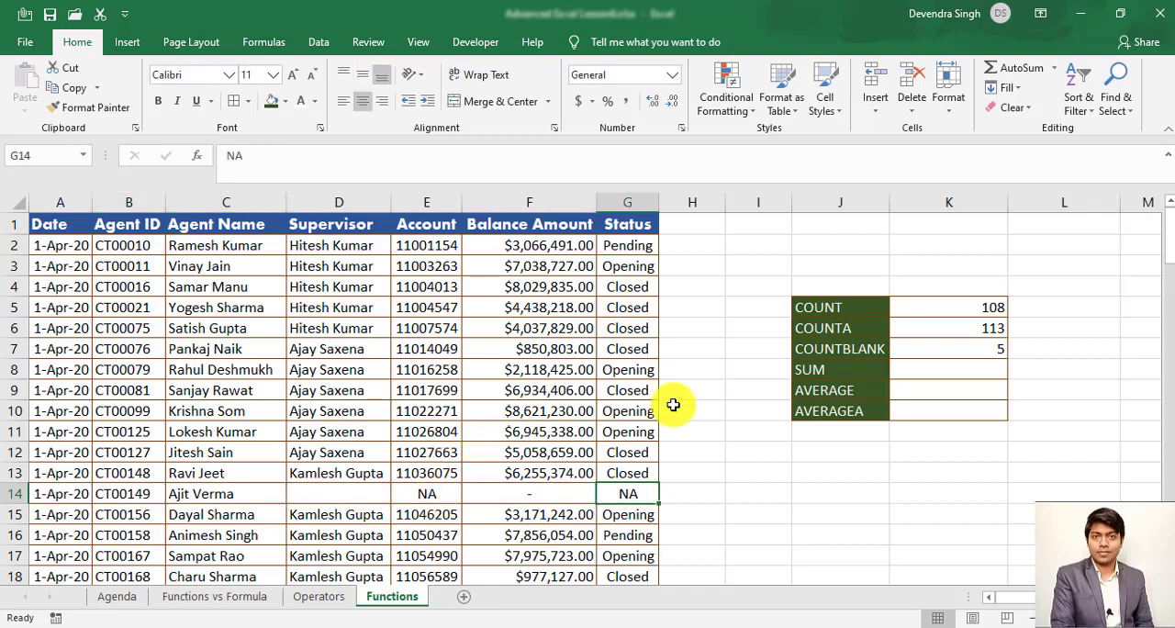
{"action": "left_click", "coordinate": [996, 348]}
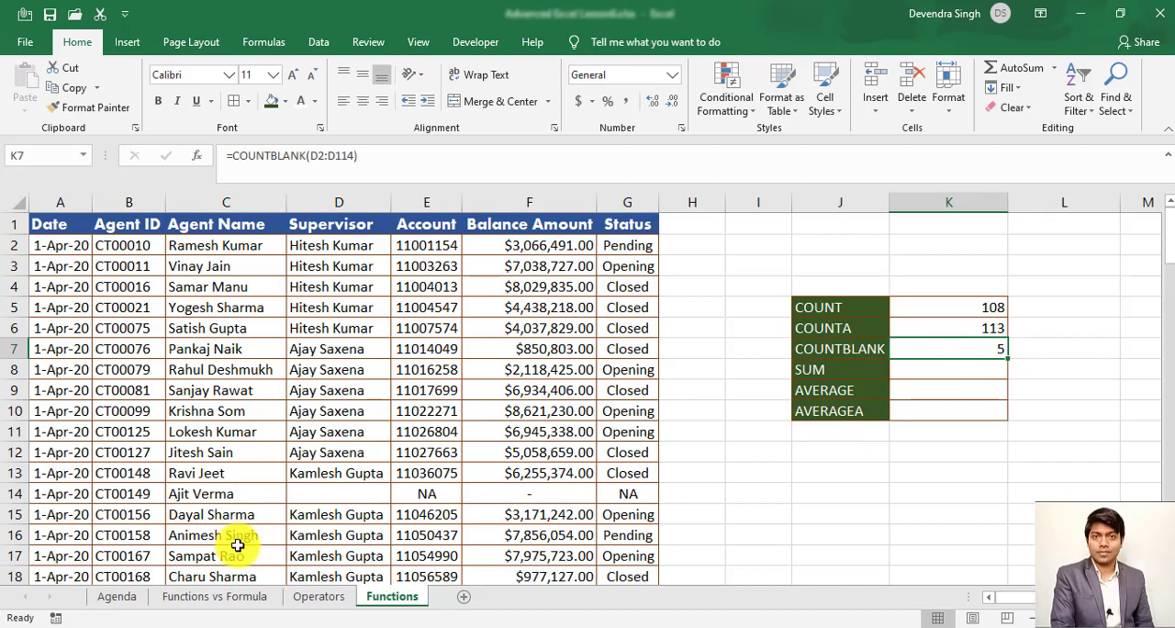
- Enter a SUM formula in K8 that totals the Balance Amount cells F2:F114, and return to its result
{"action": "key", "text": "Down"}
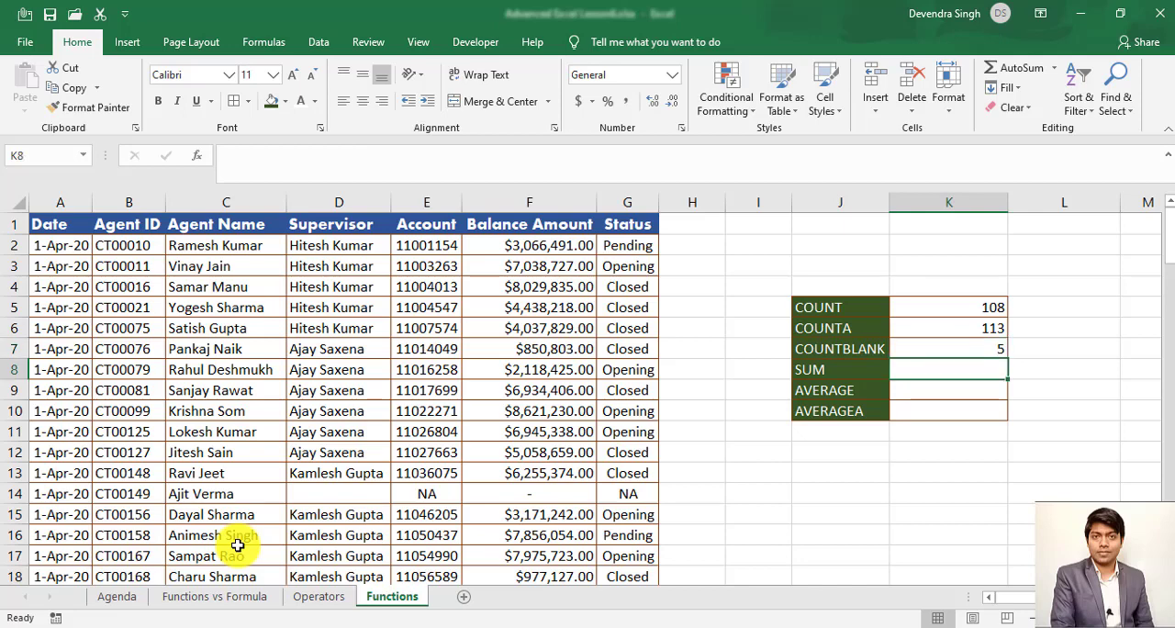
{"action": "type", "text": "=sum"}
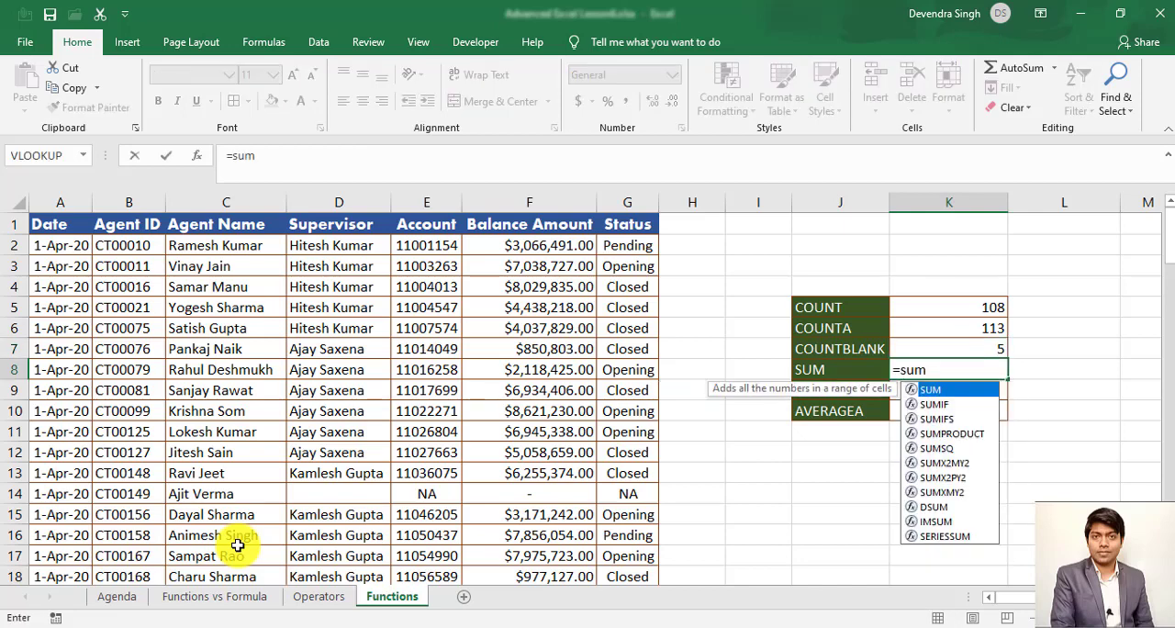
{"action": "key", "text": "Tab"}
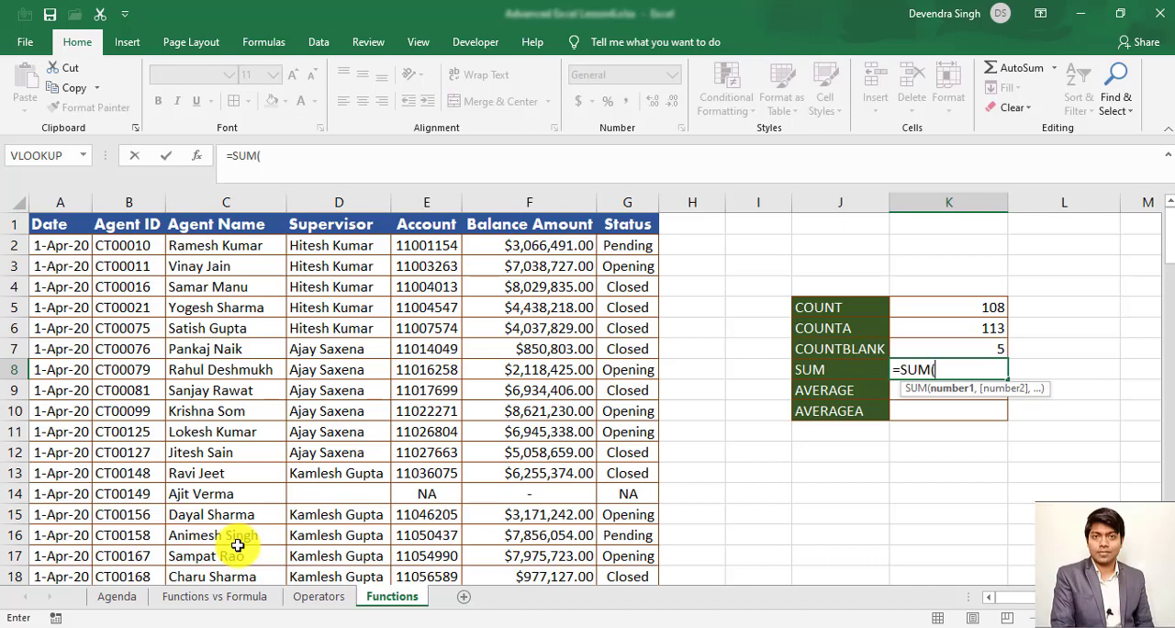
{"action": "key", "text": "Left"}
{"action": "key", "text": "Left"}
{"action": "key", "text": "Left"}
{"action": "key", "text": "Left"}
{"action": "key", "text": "Left"}
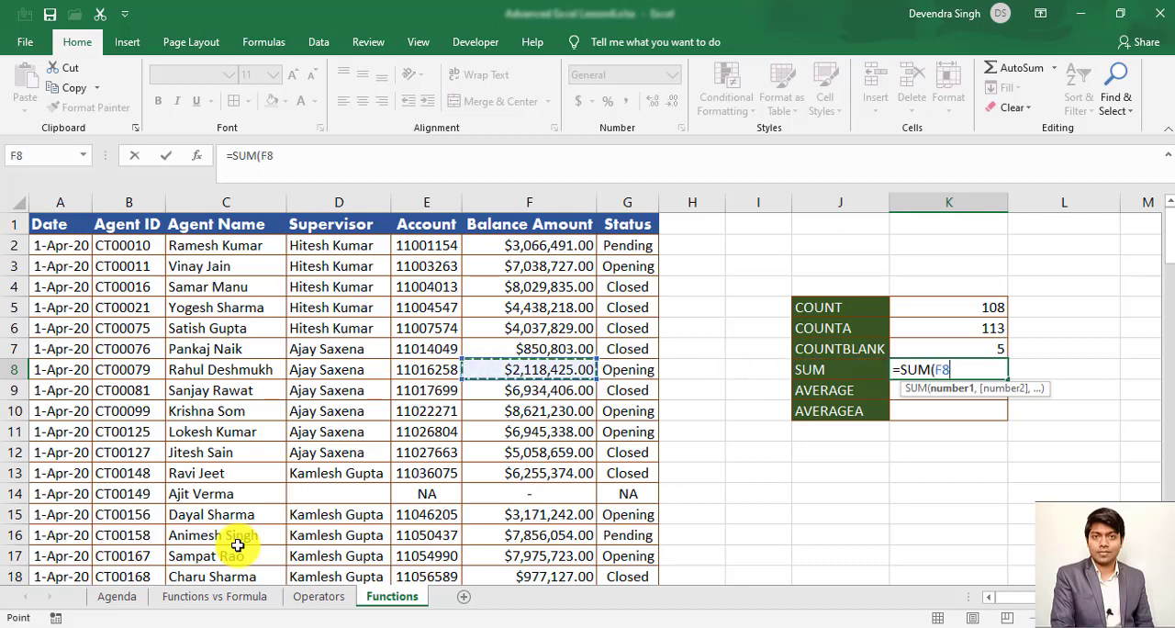
{"action": "key", "text": "Up"}
{"action": "key", "text": "Up"}
{"action": "key", "text": "Up"}
{"action": "key", "text": "Up"}
{"action": "key", "text": "Up"}
{"action": "key", "text": "Up"}
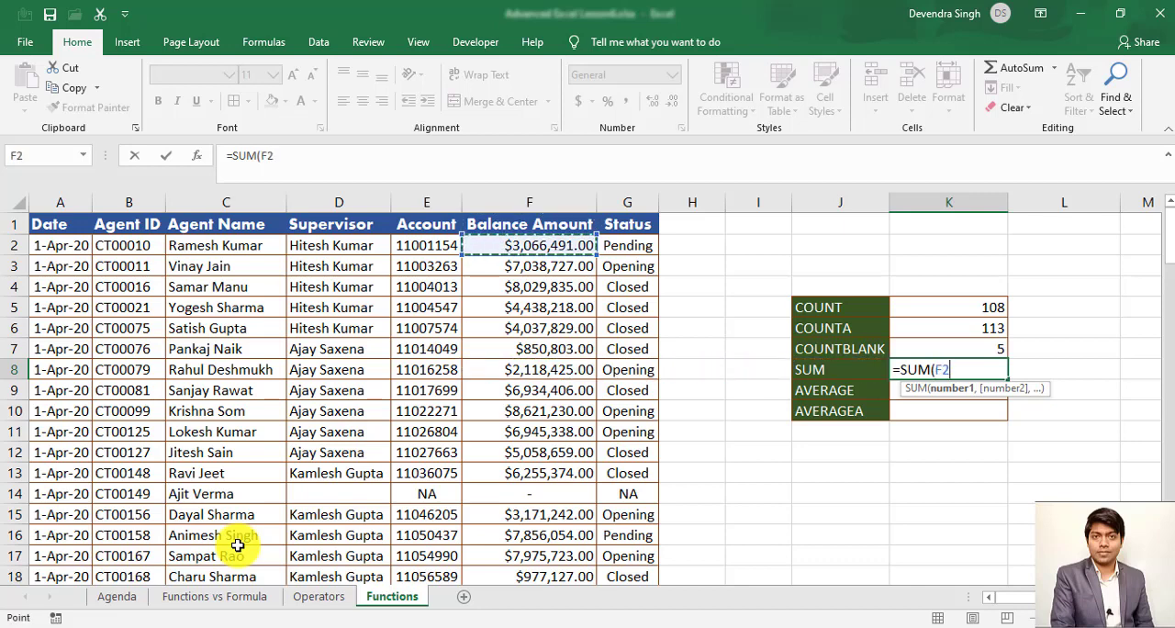
{"action": "key", "text": "ctrl+shift+Down"}
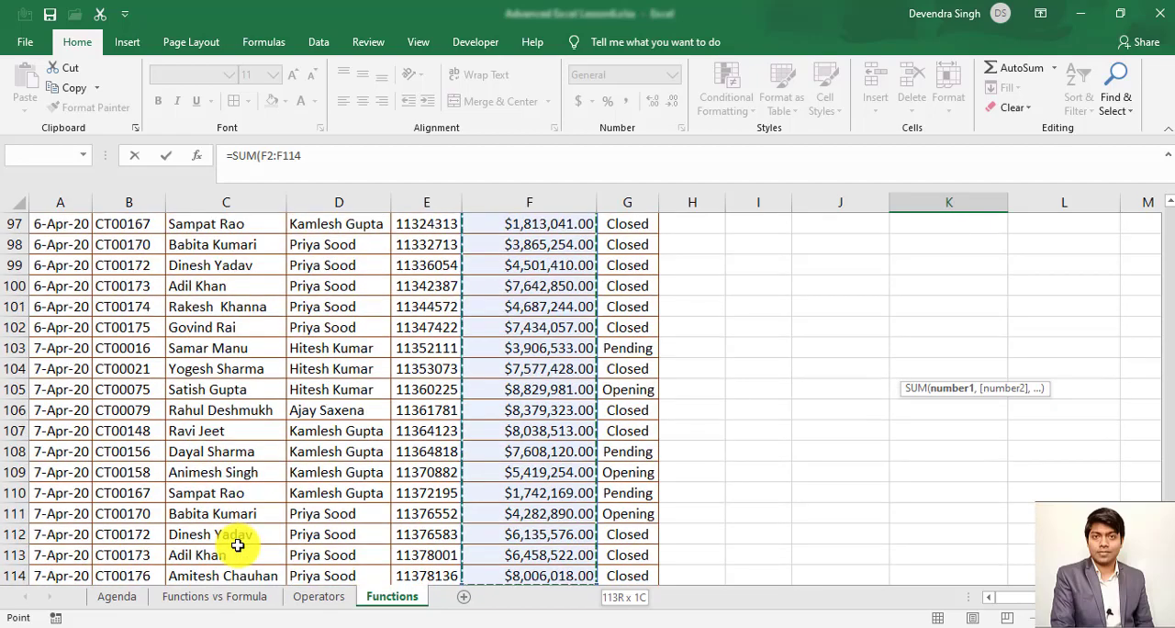
{"action": "key", "text": "Return"}
{"action": "key", "text": "Up"}
{"action": "key", "text": "Up"}
{"action": "key", "text": "Up"}
{"action": "key", "text": "Up"}
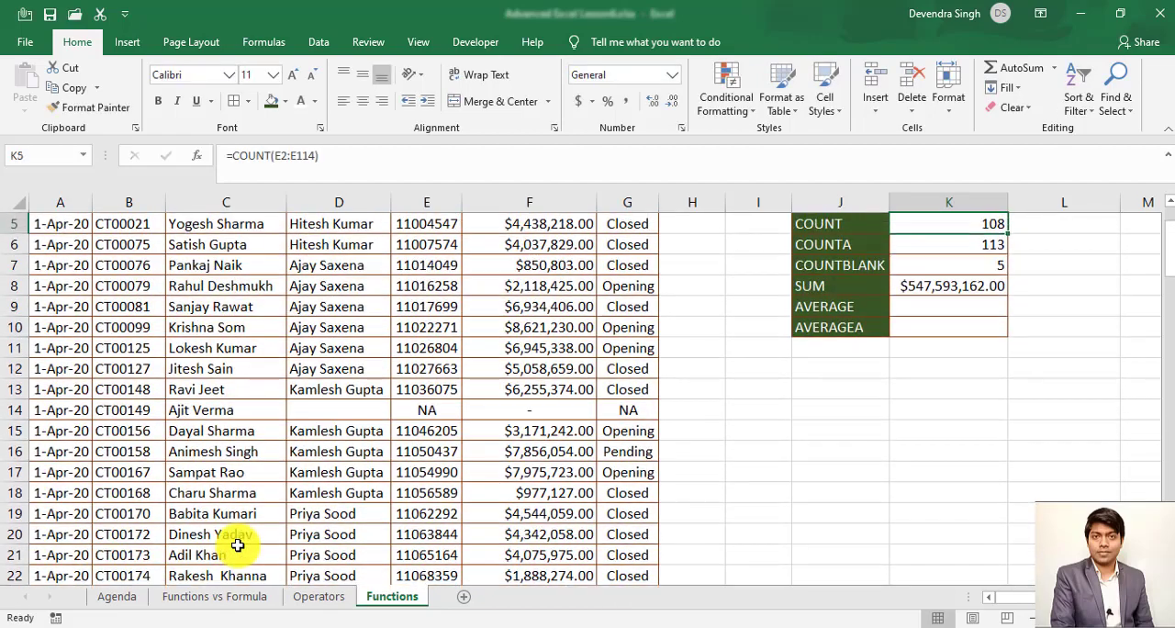
{"action": "key", "text": "Down"}
{"action": "key", "text": "Down"}
{"action": "key", "text": "Down"}
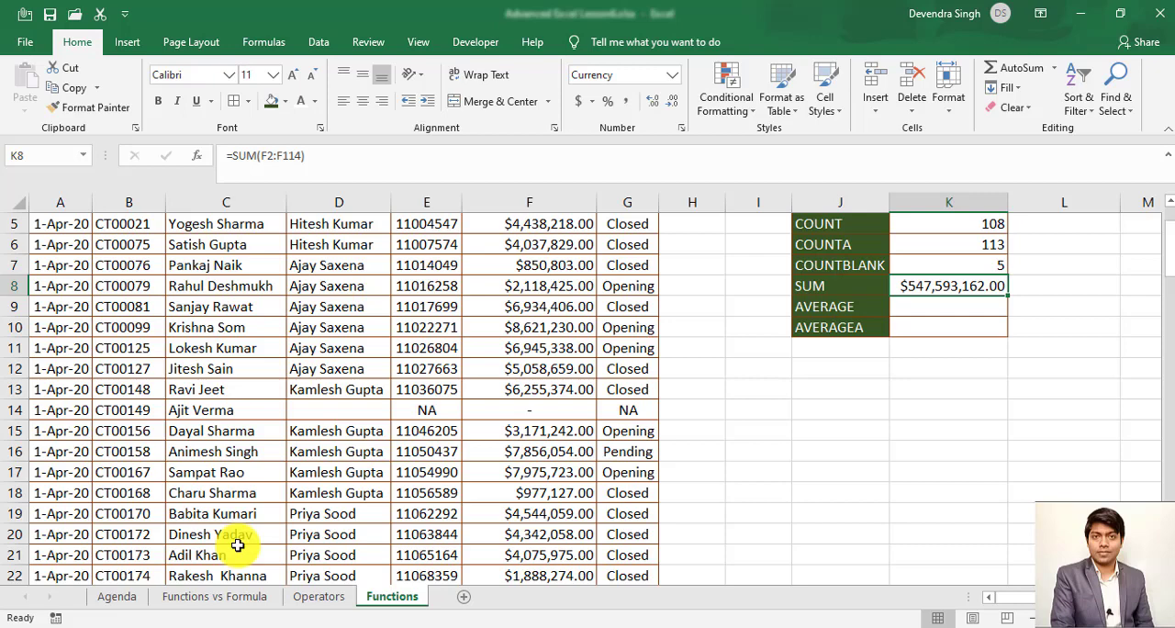
- Start an AVERAGE formula in K9 with its range beginning at the first Balance Amount record, F2
{"action": "key", "text": "Up"}
{"action": "key", "text": "Up"}
{"action": "key", "text": "Up"}
{"action": "key", "text": "Up"}
{"action": "key", "text": "Up"}
{"action": "key", "text": "Up"}
{"action": "key", "text": "Up"}
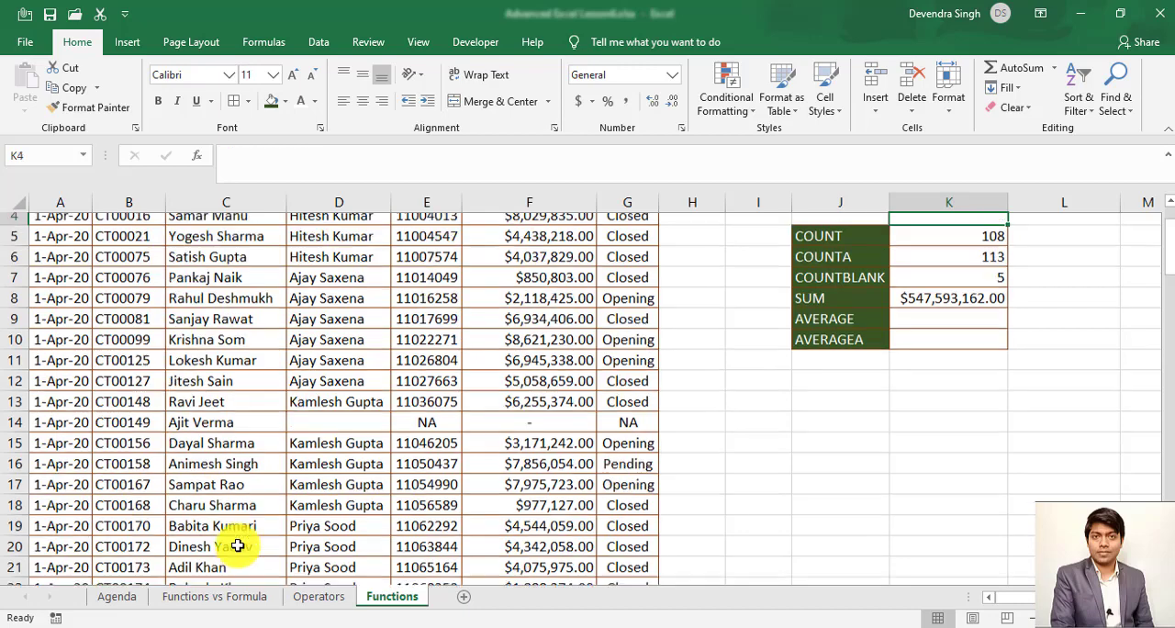
{"action": "key", "text": "Down"}
{"action": "key", "text": "Down"}
{"action": "key", "text": "Down"}
{"action": "key", "text": "Down"}
{"action": "key", "text": "Down"}
{"action": "key", "text": "Down"}
{"action": "key", "text": "Down"}
{"action": "key", "text": "Down"}
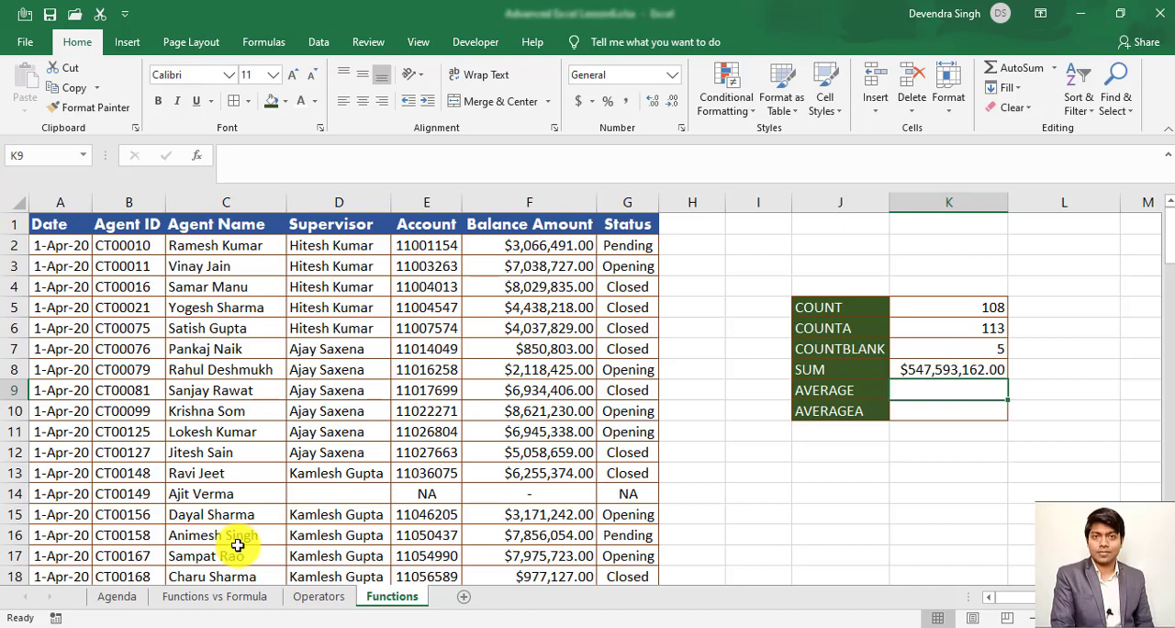
{"action": "type", "text": "=aver"}
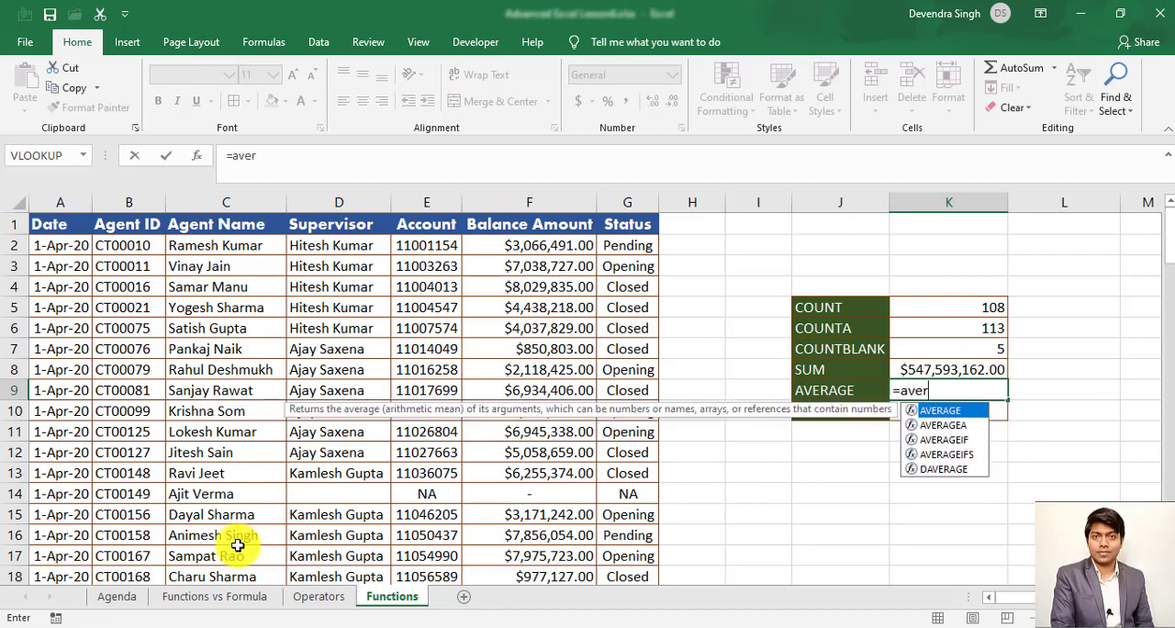
{"action": "key", "text": "Tab"}
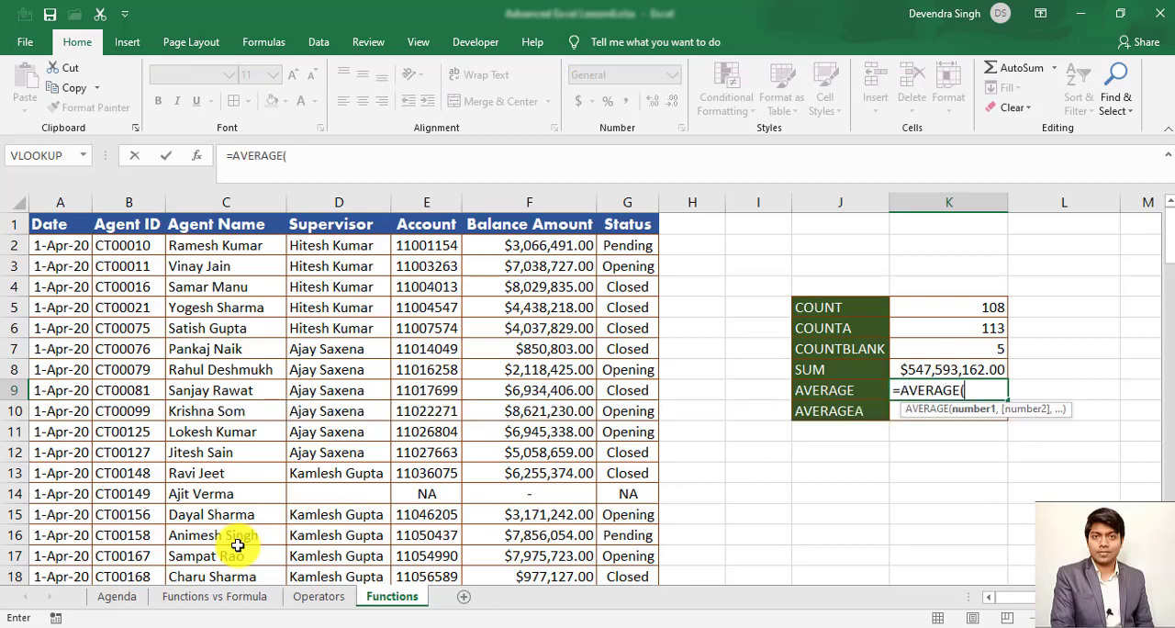
{"action": "key", "text": "Left"}
{"action": "key", "text": "Left"}
{"action": "key", "text": "Left"}
{"action": "key", "text": "Left"}
{"action": "key", "text": "Left"}
{"action": "key", "text": "Up"}
{"action": "key", "text": "Up"}
{"action": "key", "text": "Up"}
{"action": "key", "text": "Up"}
{"action": "key", "text": "Up"}
{"action": "key", "text": "Up"}
{"action": "key", "text": "Up"}
{"action": "key", "text": "Up"}
{"action": "key", "text": "Down"}
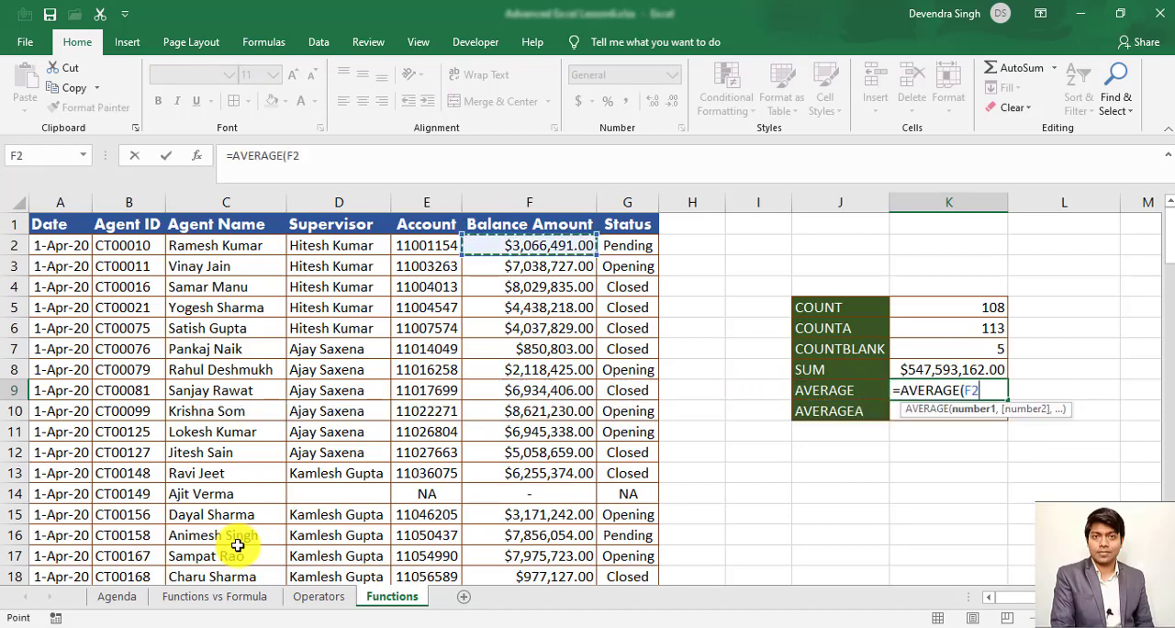
- Extend the AVERAGE range through F114, enter the formula in K9, and return to its result
{"action": "key", "text": "ctrl+shift+Down"}
{"action": "key", "text": "ctrl+Return"}
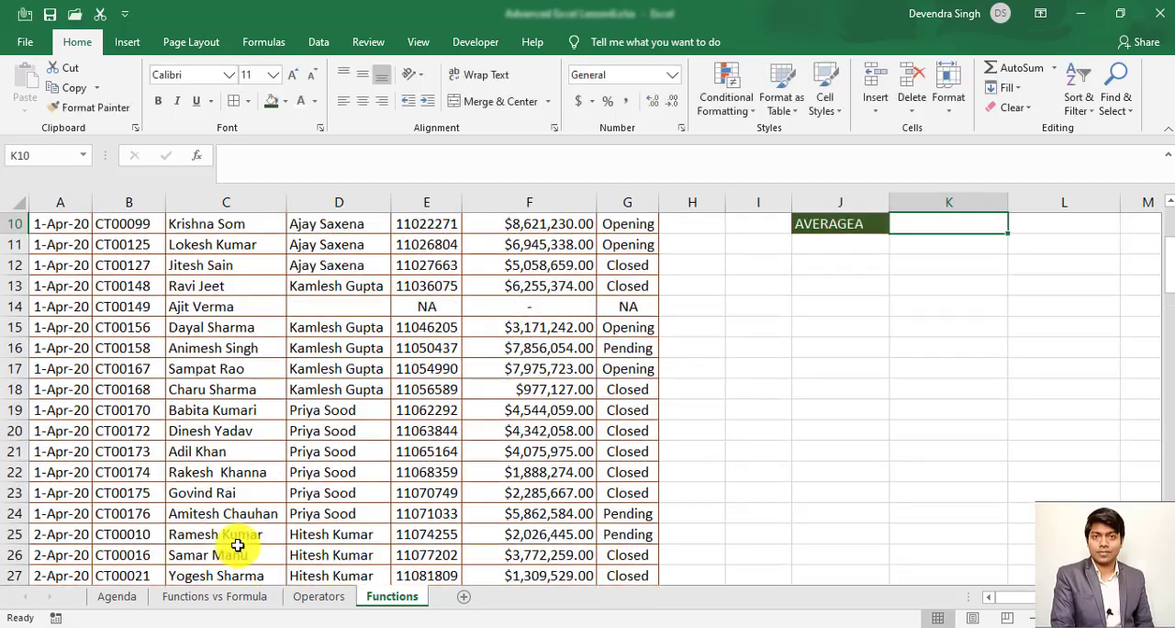
{"action": "key", "text": "Up"}
{"action": "key", "text": "Down"}
{"action": "key", "text": "Down"}
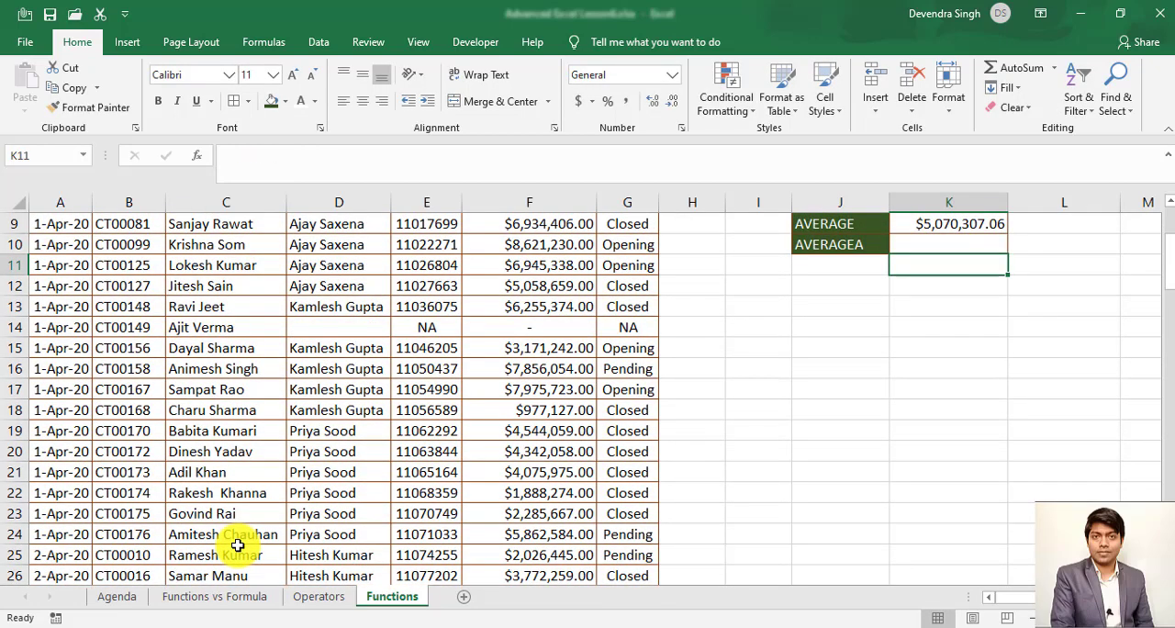
{"action": "key", "text": "Up"}
{"action": "key", "text": "Up"}
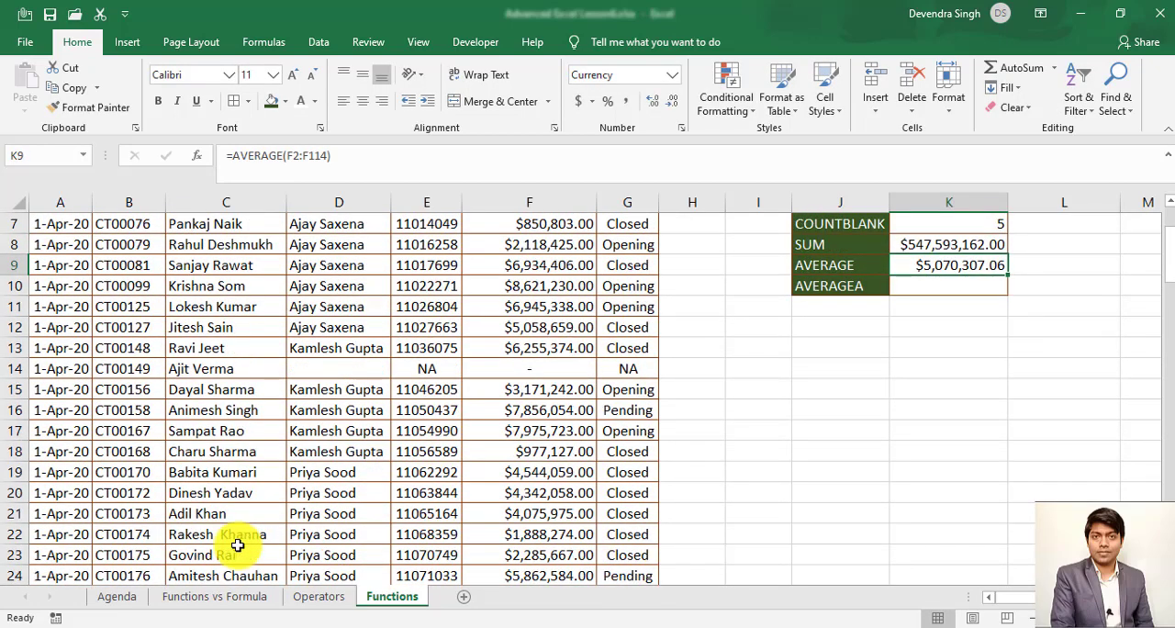
{"action": "key", "text": "Up"}
{"action": "key", "text": "Up"}
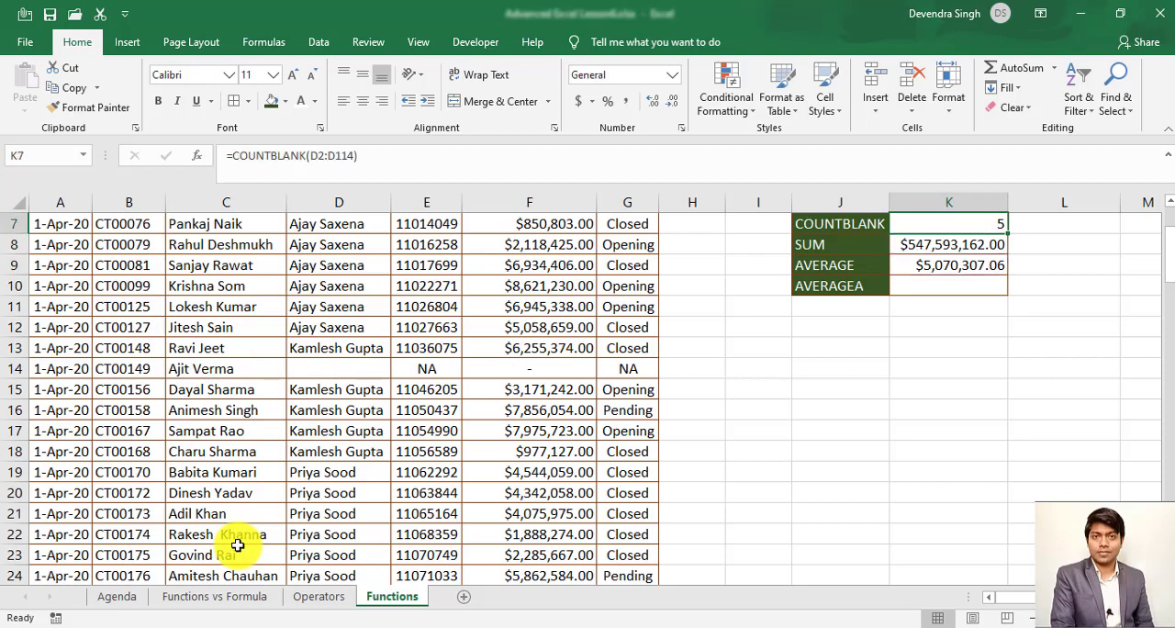
{"action": "key", "text": "Down"}
{"action": "key", "text": "Down"}
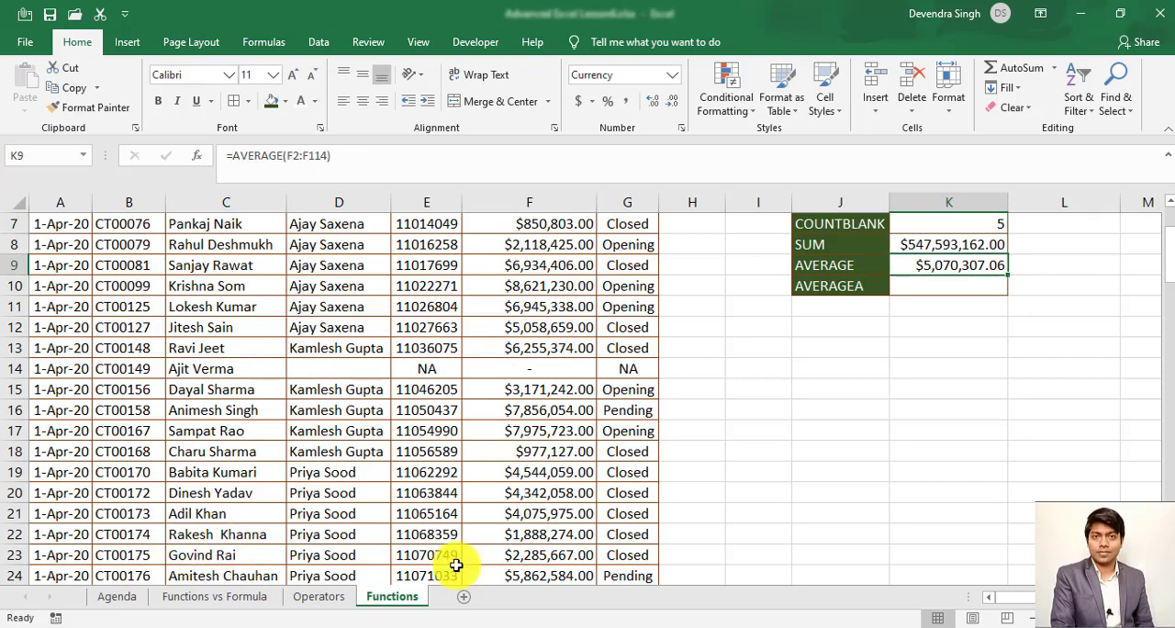
- Start an AVERAGEA formula in K10 with its range beginning at the first Balance Amount record, F2
{"action": "left_click", "coordinate": [861, 294]}
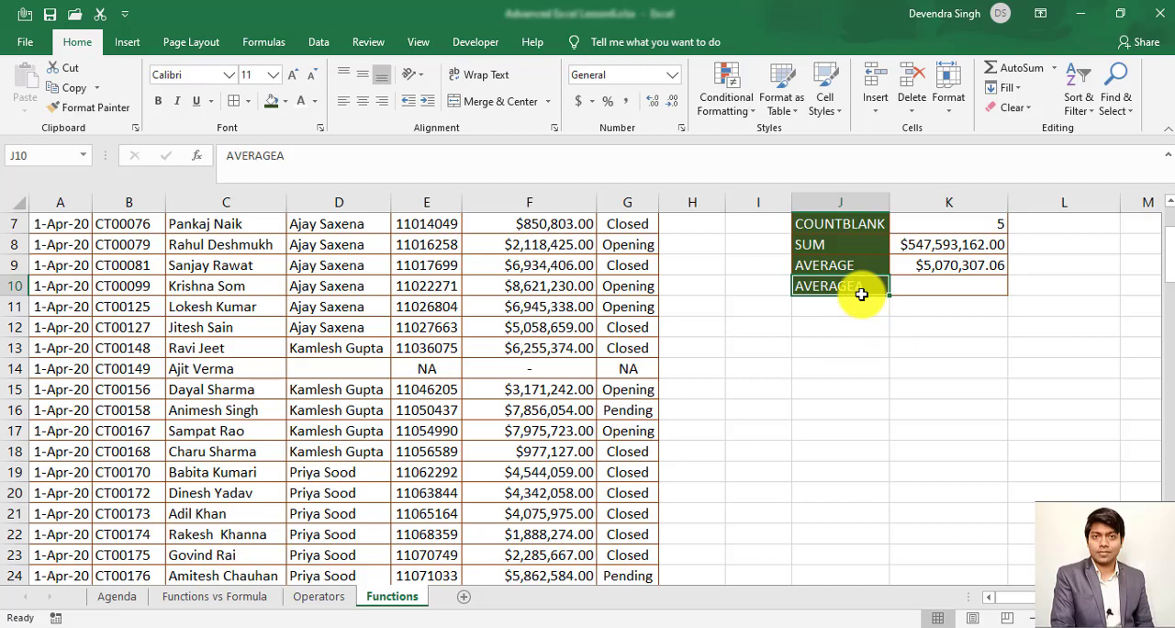
{"action": "key", "text": "Right"}
{"action": "type", "text": "=ave"}
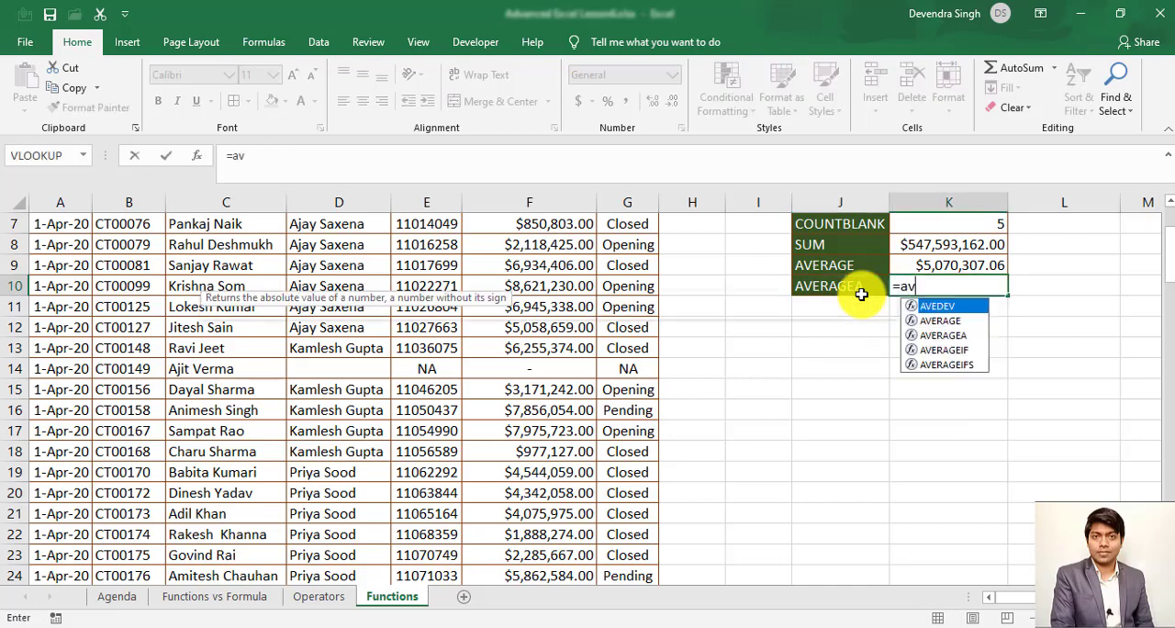
{"action": "key", "text": "Down"}
{"action": "key", "text": "Down"}
{"action": "key", "text": "Tab"}
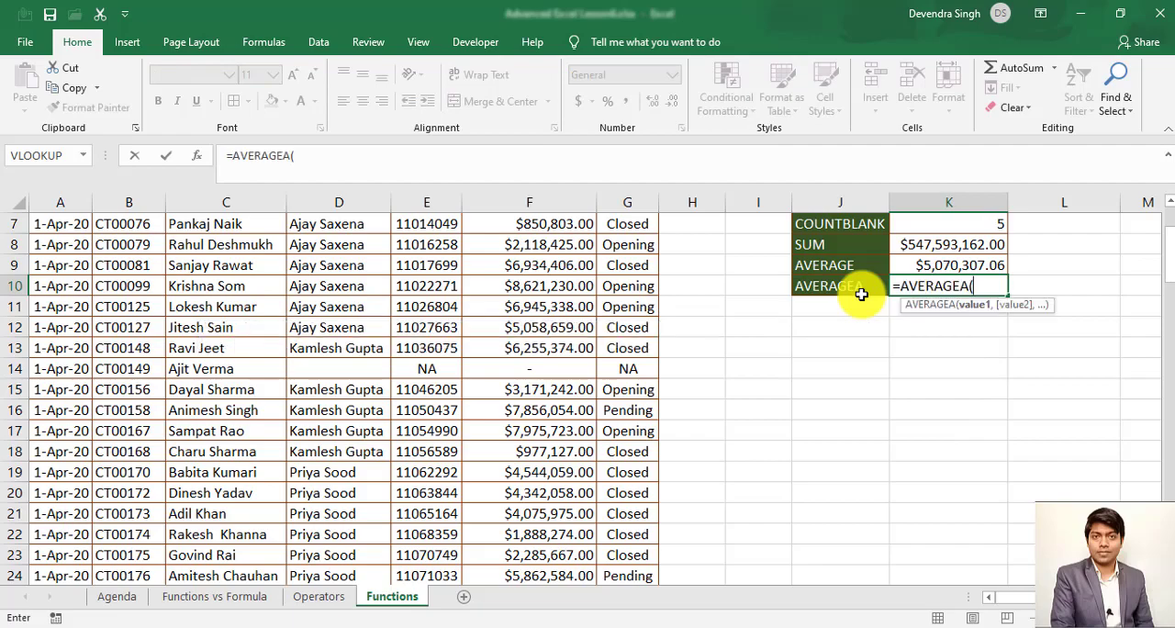
{"action": "key", "text": "Left"}
{"action": "key", "text": "Left"}
{"action": "key", "text": "Left"}
{"action": "key", "text": "Left"}
{"action": "key", "text": "Left"}
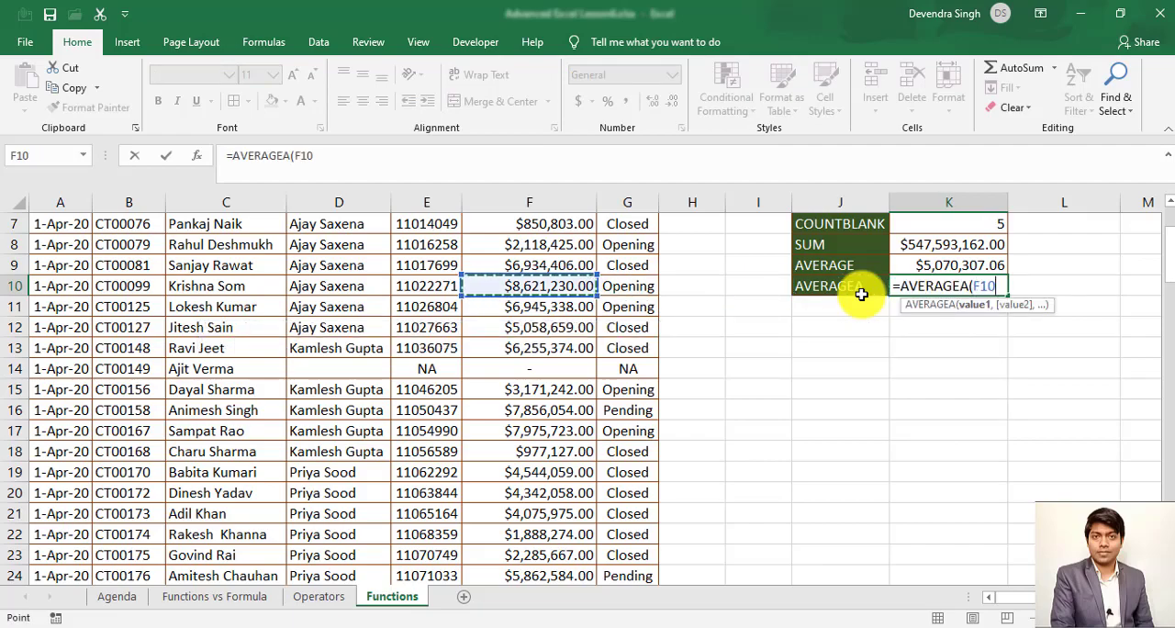
{"action": "key", "text": "ctrl+Up"}
{"action": "key", "text": "Down"}
- Extend the AVERAGEA range through F114, enter the formula in K10, and return to its result
{"action": "key", "text": "ctrl+shift+Down"}
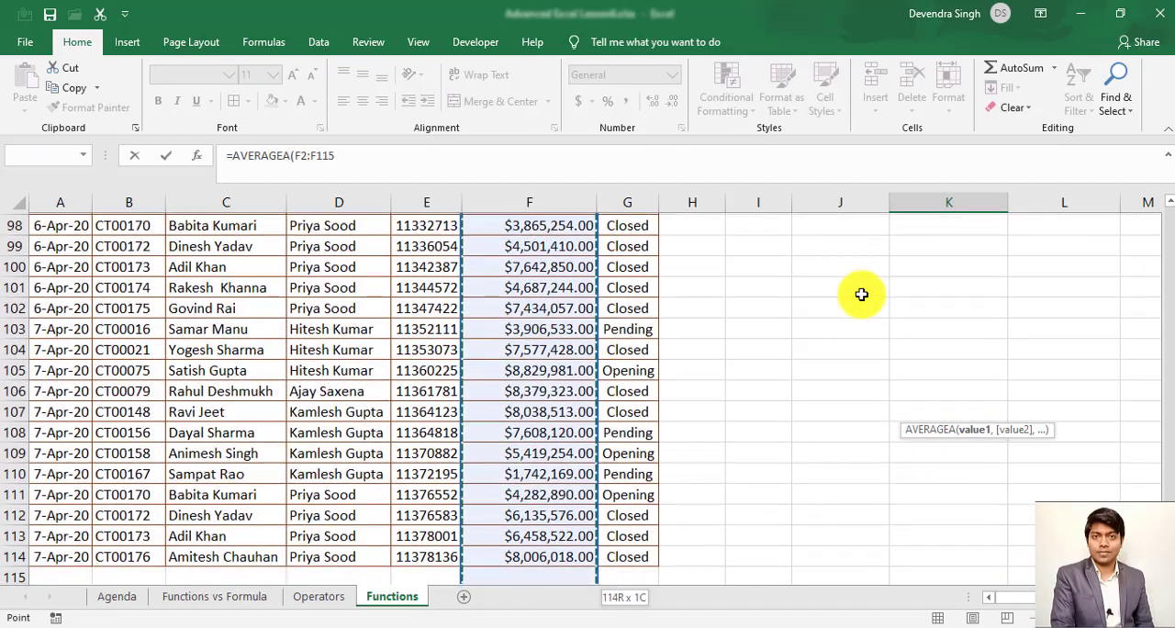
{"action": "key", "text": "Return"}
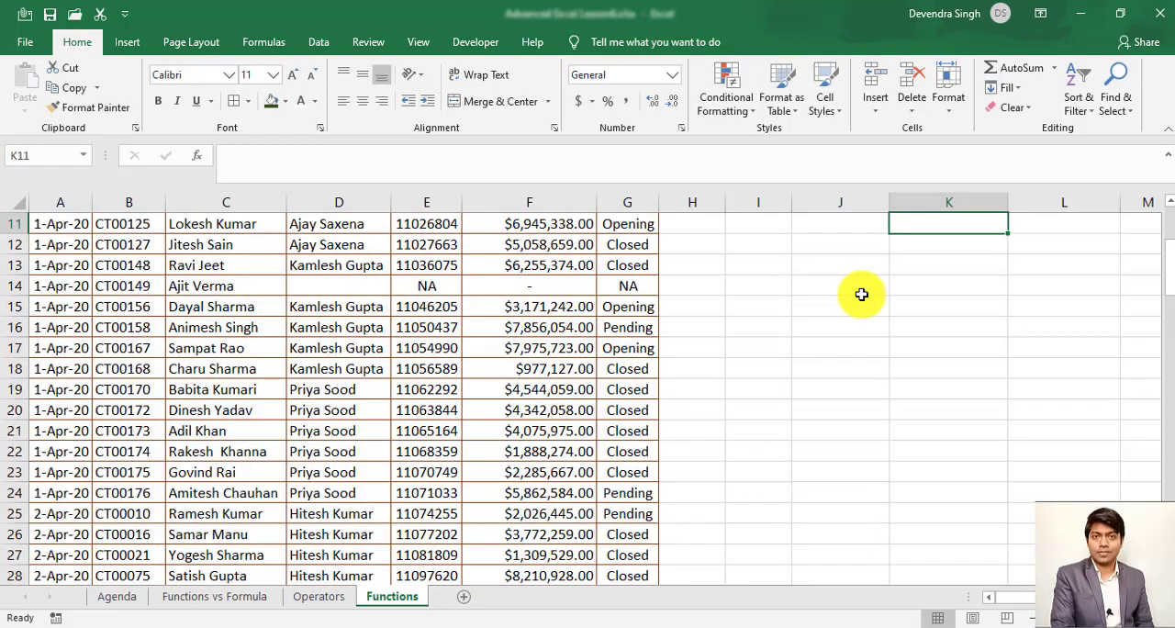
{"action": "key", "text": "Up"}
{"action": "key", "text": "Up"}
{"action": "key", "text": "Up"}
{"action": "key", "text": "Down"}
{"action": "key", "text": "Down"}
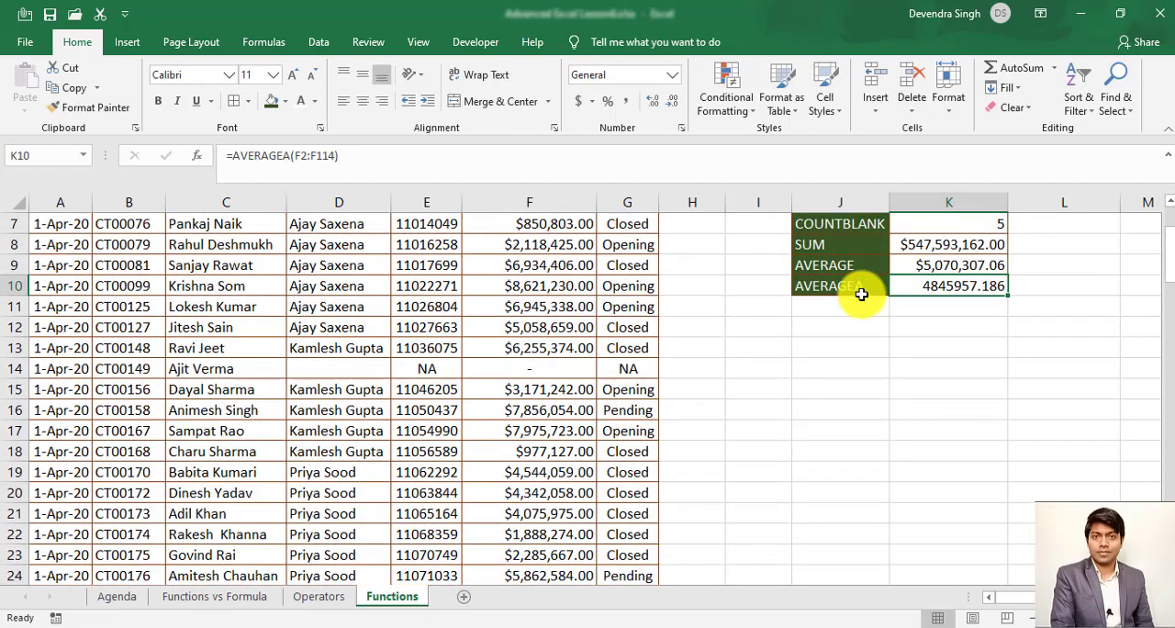
- Compare the AVERAGE and AVERAGEA results in K9 and K10, and revisit the COUNTA and SUM formulas in K6 and K8
{"action": "key", "text": "Up"}
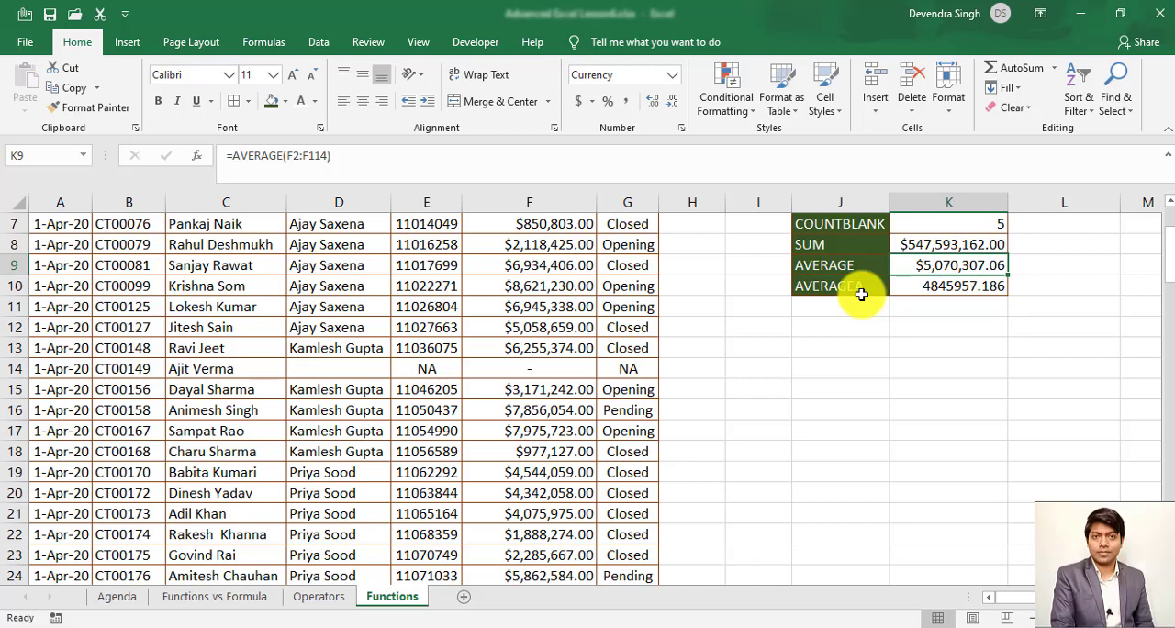
{"action": "key", "text": "Right"}
{"action": "key", "text": "Right"}
{"action": "key", "text": "Left"}
{"action": "key", "text": "Left"}
{"action": "key", "text": "Up"}
{"action": "key", "text": "Up"}
{"action": "key", "text": "Up"}
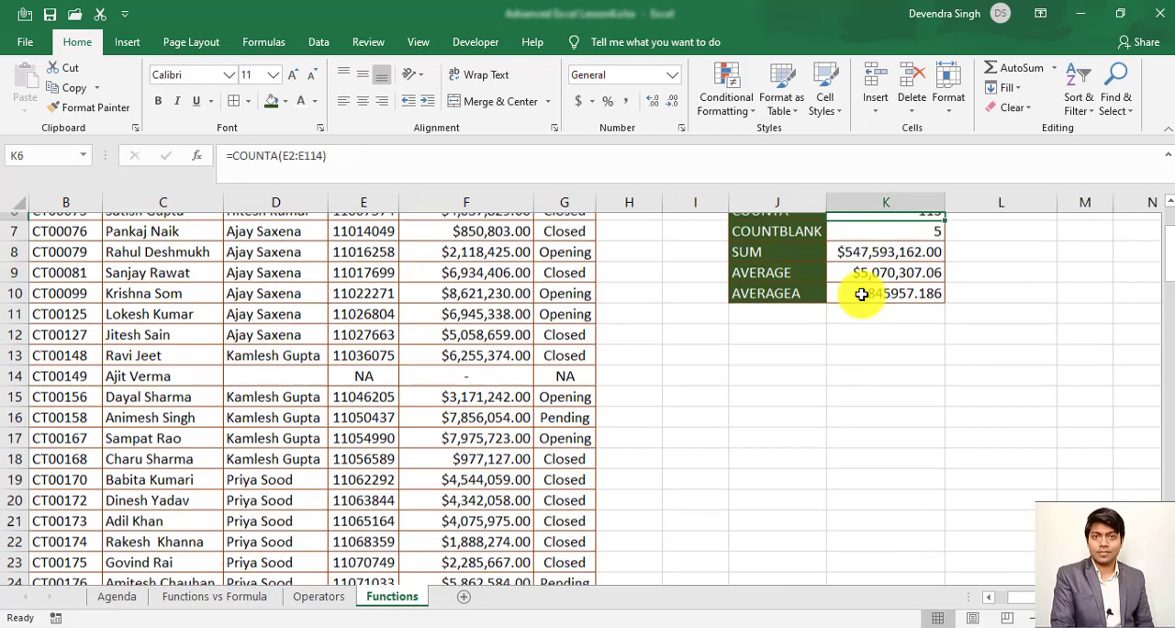
{"action": "scroll", "coordinate": [861, 293], "scroll_direction": "up", "scroll_amount": 1}
{"action": "key", "text": "Down"}
{"action": "key", "text": "Down"}
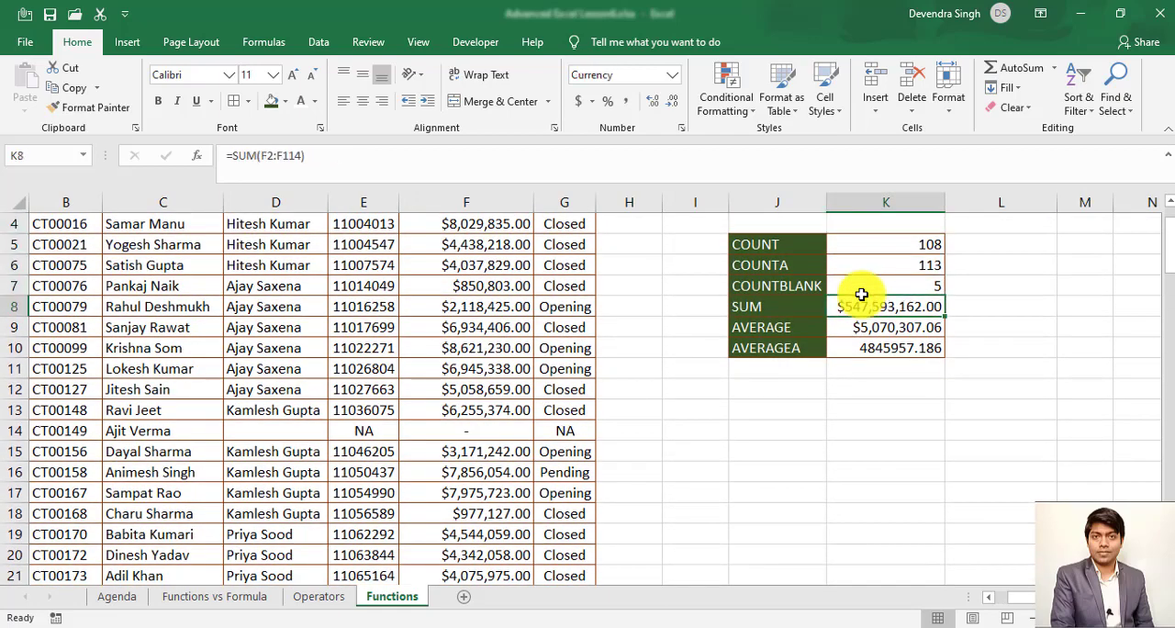
- Enter a formula in L8 that divides the SUM result in K8 by the COUNT result in K5
{"action": "key", "text": "Right"}
{"action": "type", "text": "="}
{"action": "key", "text": "Left"}
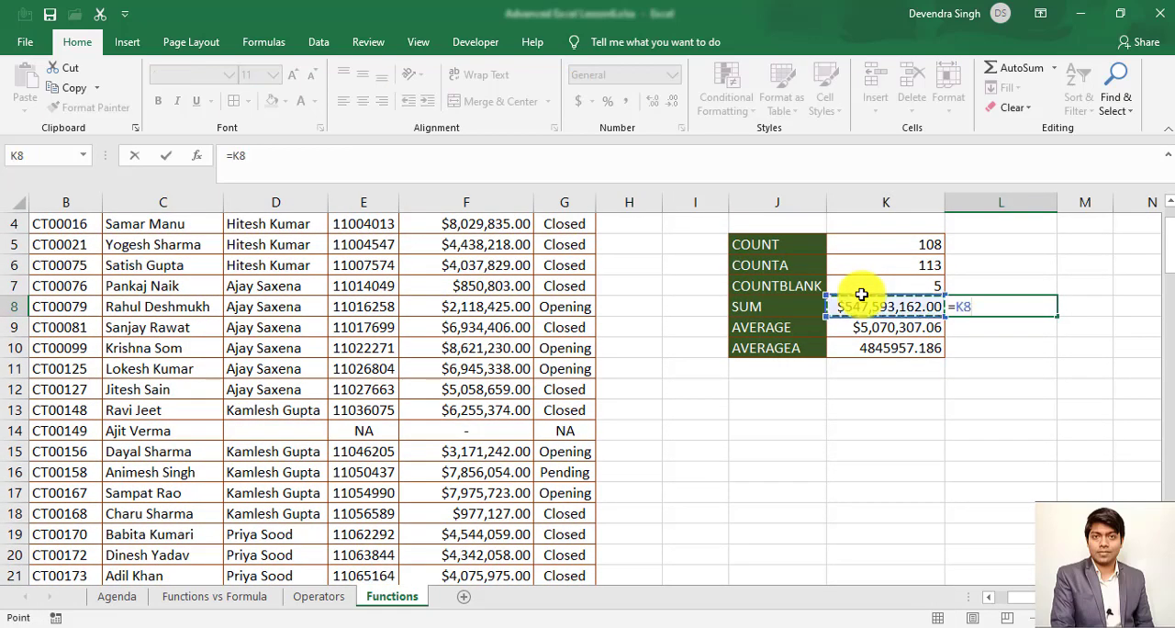
{"action": "type", "text": "/"}
{"action": "key", "text": "Up"}
{"action": "key", "text": "Up"}
{"action": "key", "text": "Up"}
{"action": "key", "text": "Left"}
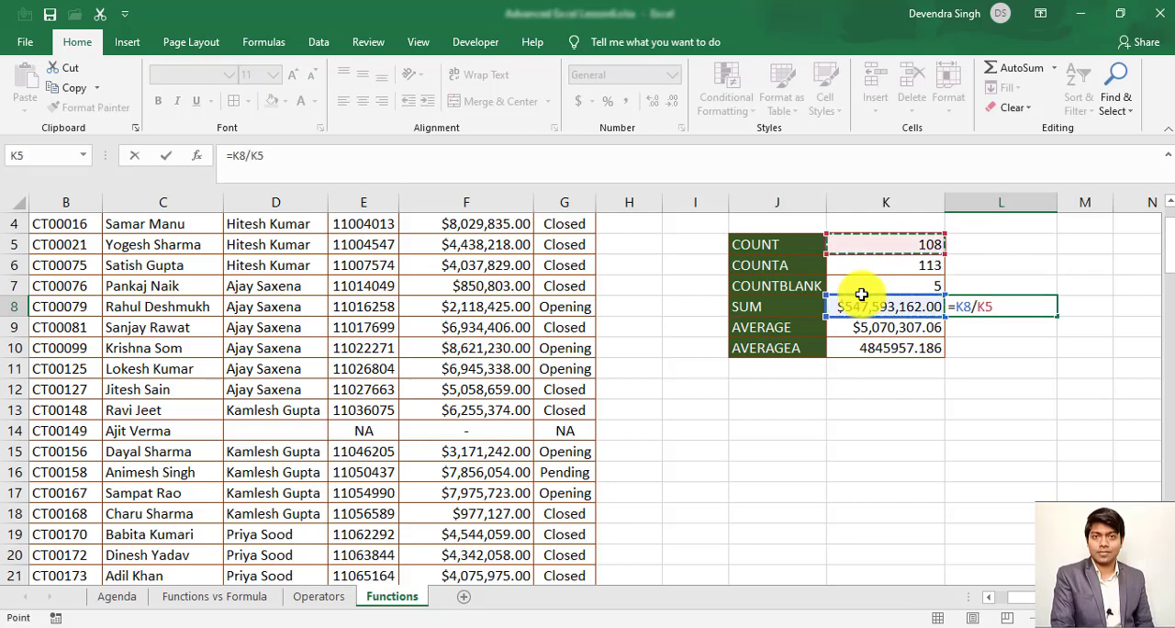
{"action": "key", "text": "ctrl+Return"}
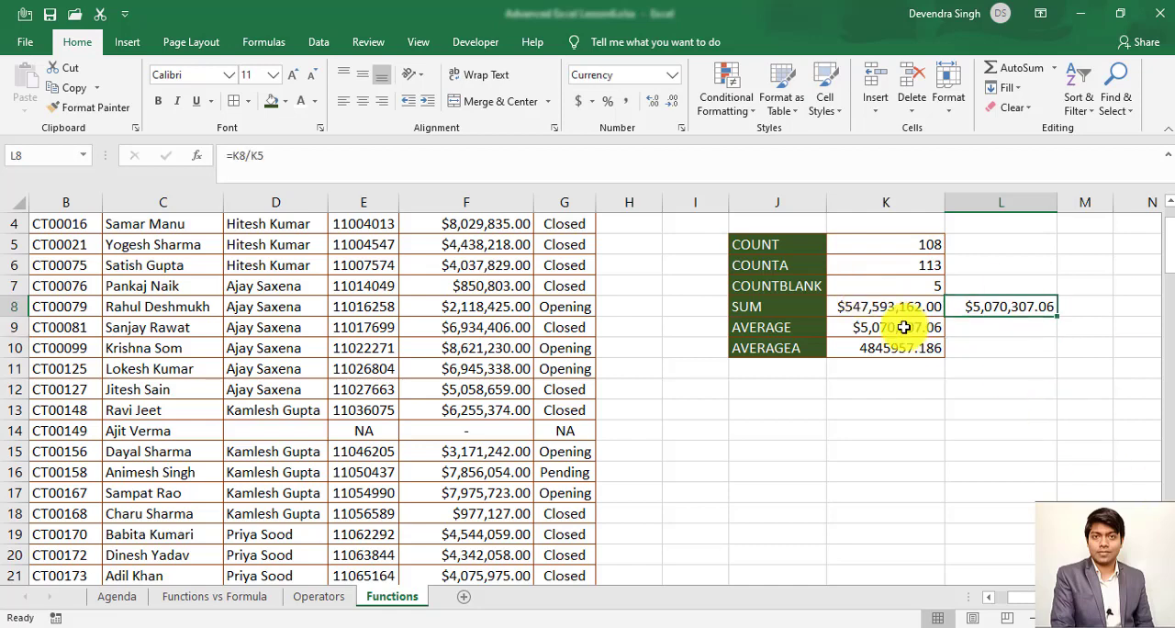
- Enter a formula in L10 that divides the SUM result in K8 by the COUNTA result in K6, and return to it
{"action": "left_click", "coordinate": [997, 348]}
{"action": "type", "text": "="}
{"action": "key", "text": "Left"}
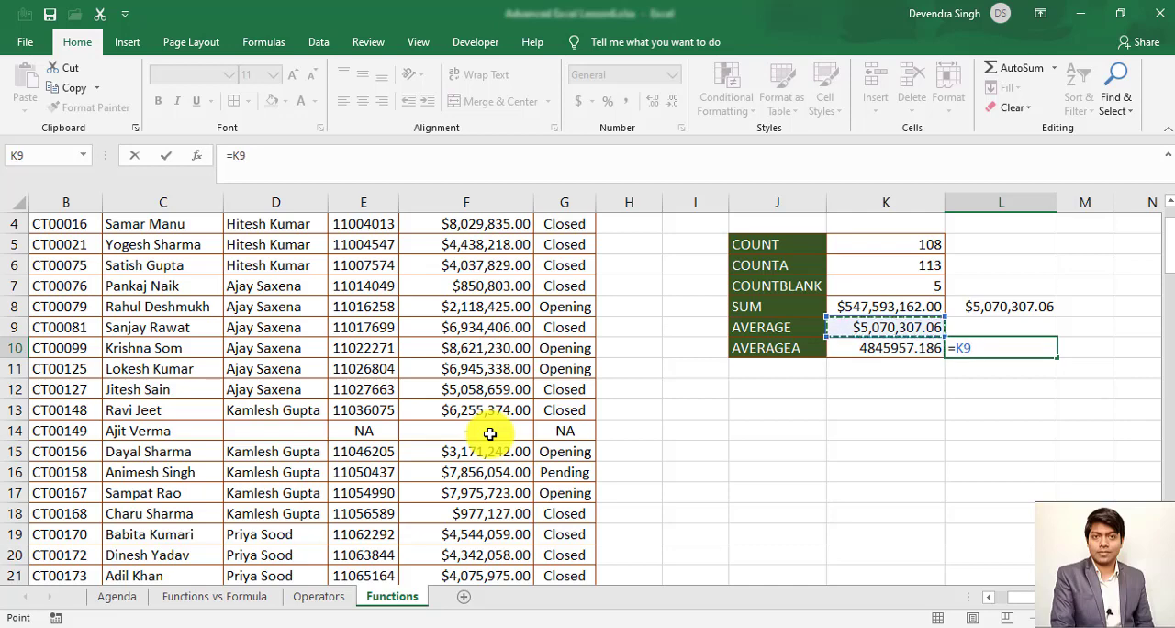
{"action": "key", "text": "Up"}
{"action": "key", "text": "Up"}
{"action": "type", "text": "/"}
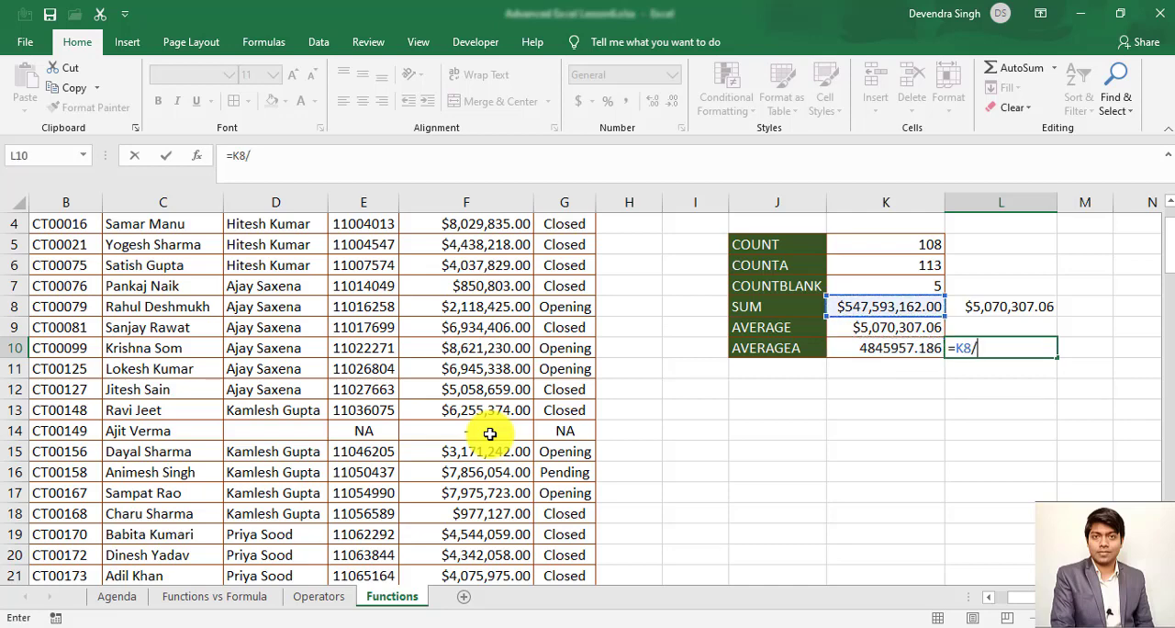
{"action": "key", "text": "Up"}
{"action": "key", "text": "Up"}
{"action": "key", "text": "Up"}
{"action": "key", "text": "Up"}
{"action": "key", "text": "Left"}
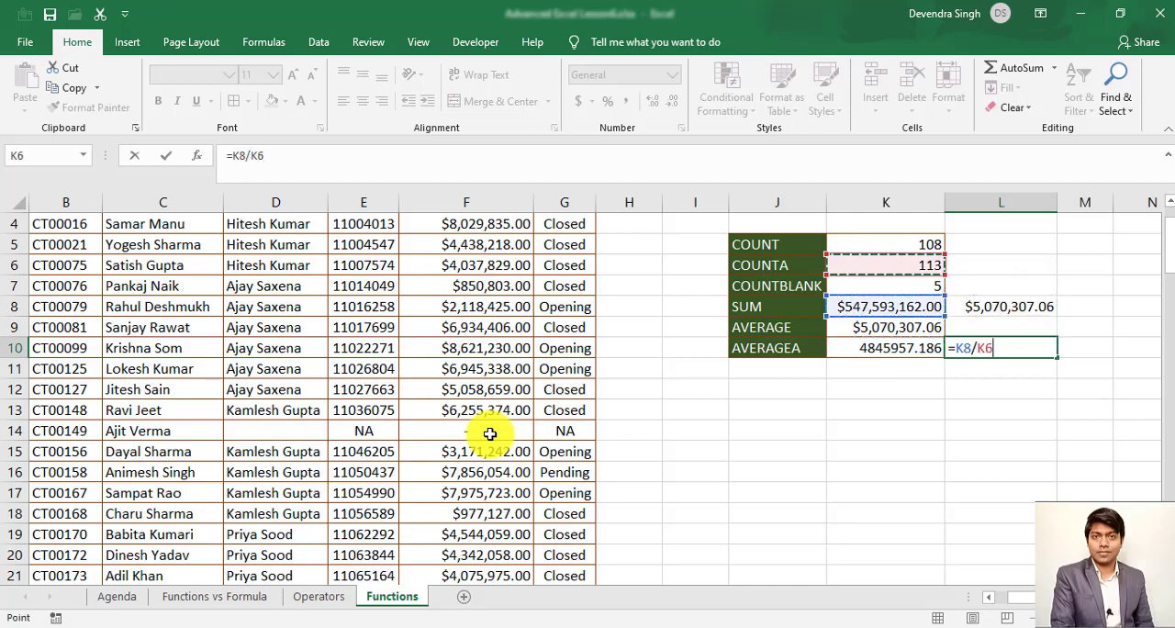
{"action": "key", "text": "Return"}
{"action": "key", "text": "Up"}
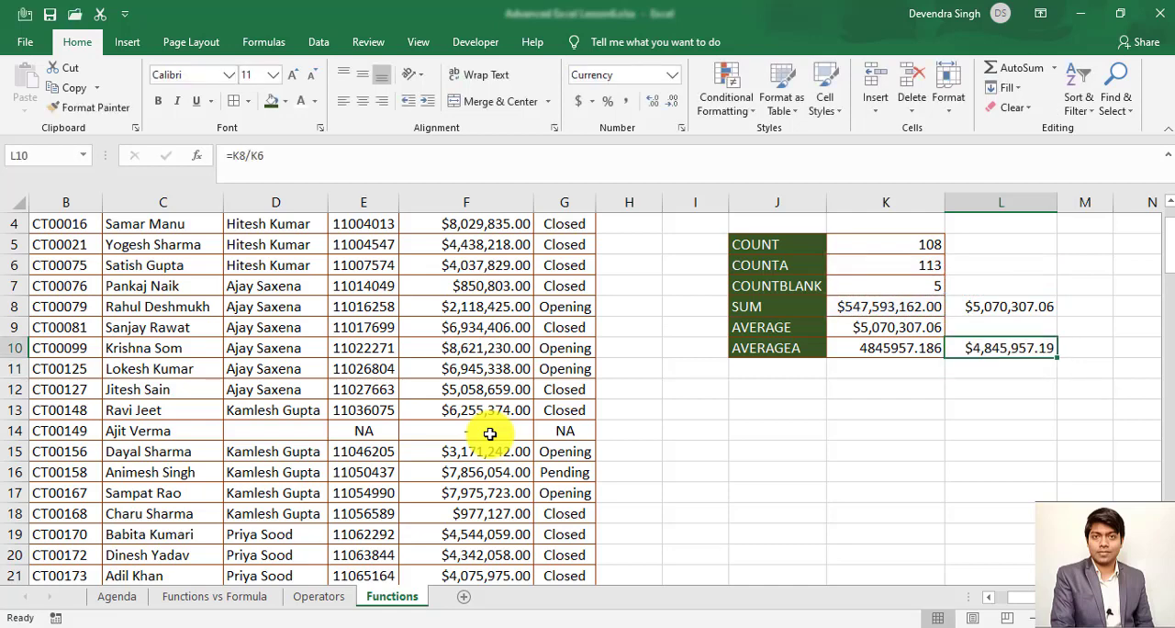
- Compare the manual average formulas in L8 and L10 with the AVERAGE and AVERAGEA results beside them
{"action": "key", "text": "Up"}
{"action": "key", "text": "Up"}
{"action": "key", "text": "Up"}
{"action": "key", "text": "Down"}
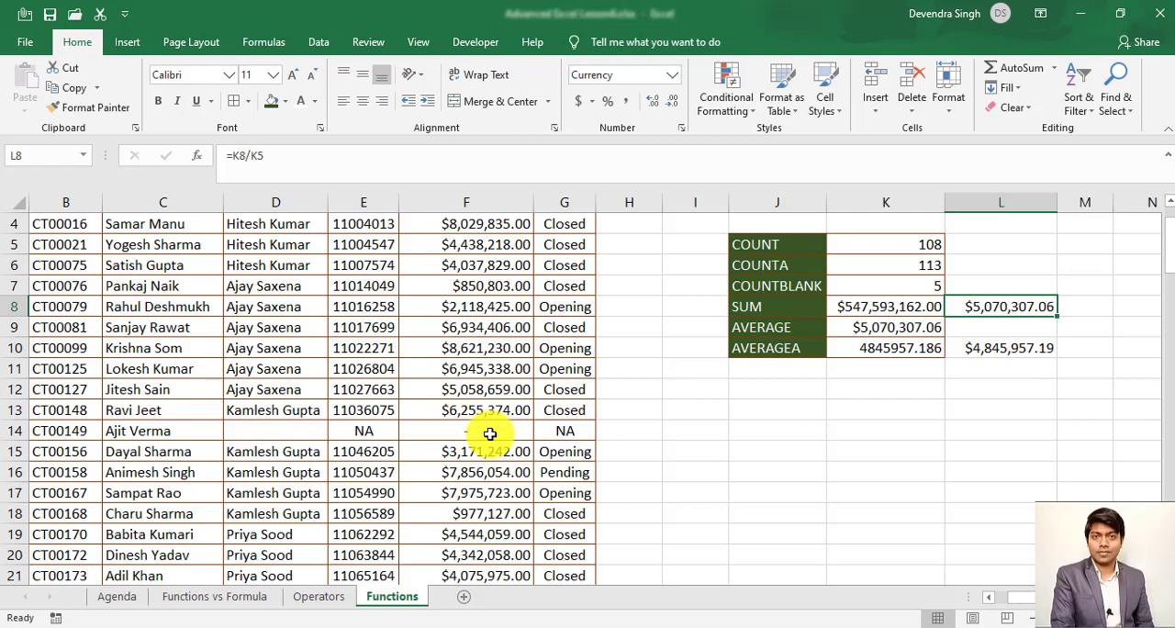
{"action": "key", "text": "Down"}
{"action": "key", "text": "Down"}
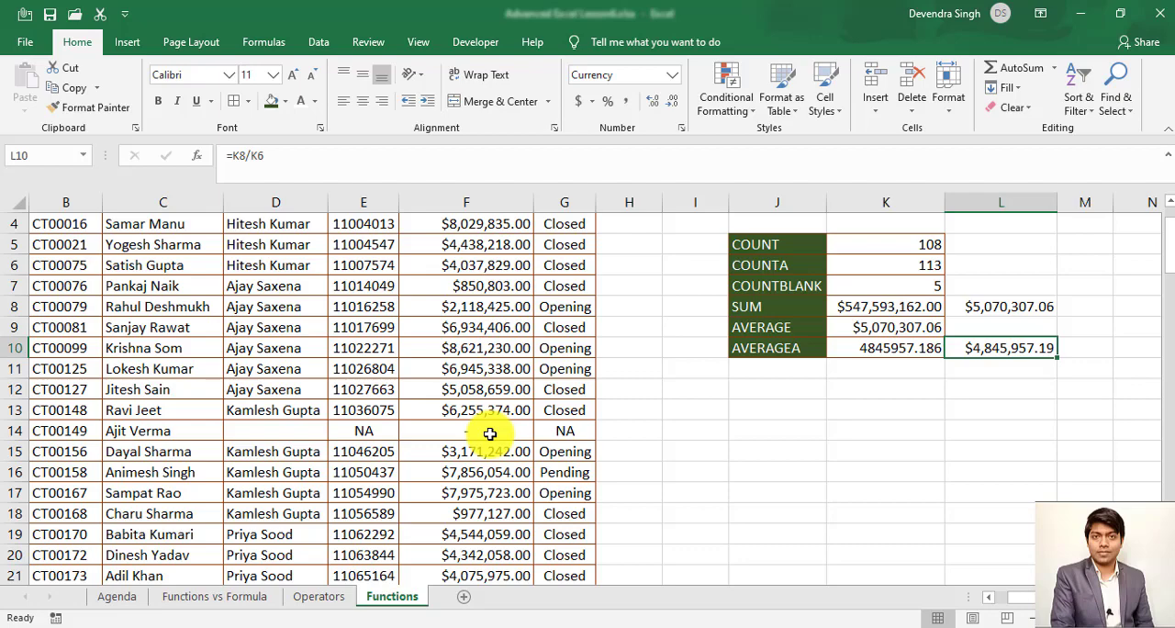
{"action": "key", "text": "Up"}
{"action": "key", "text": "Up"}
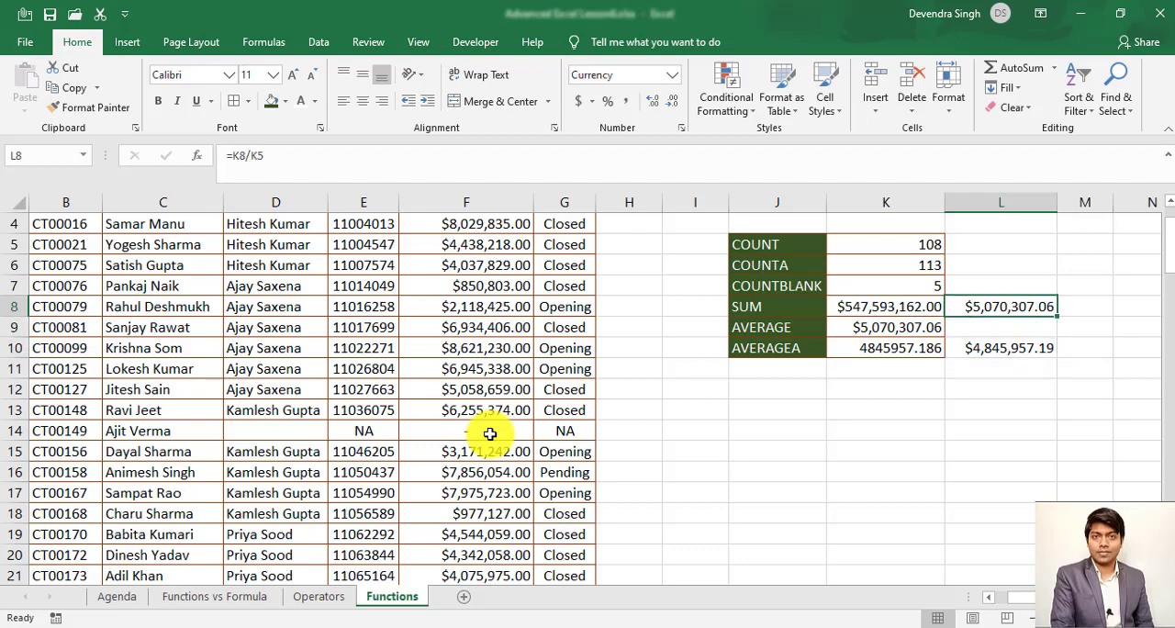
- Select the function names COUNT through AVERAGEA in J5:J10, and switch to another window
{"action": "key", "text": "Left"}
{"action": "scroll", "coordinate": [490, 433], "scroll_direction": "up", "scroll_amount": 1}
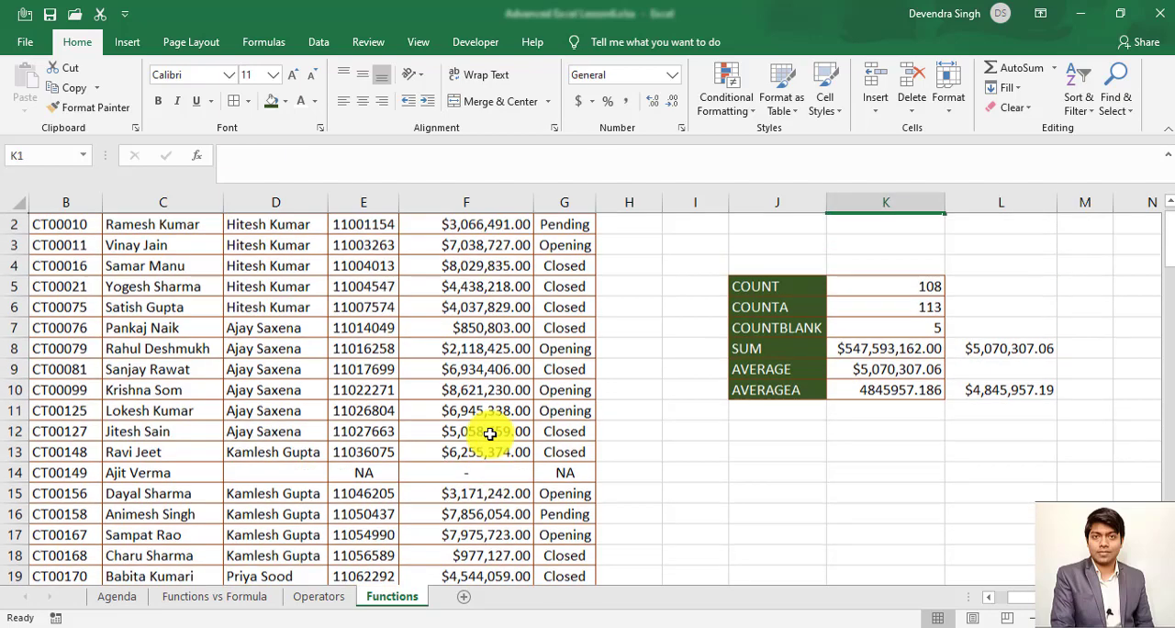
{"action": "key", "text": "ctrl+Up"}
{"action": "key", "text": "Left"}
{"action": "key", "text": "ctrl+shift+Down"}
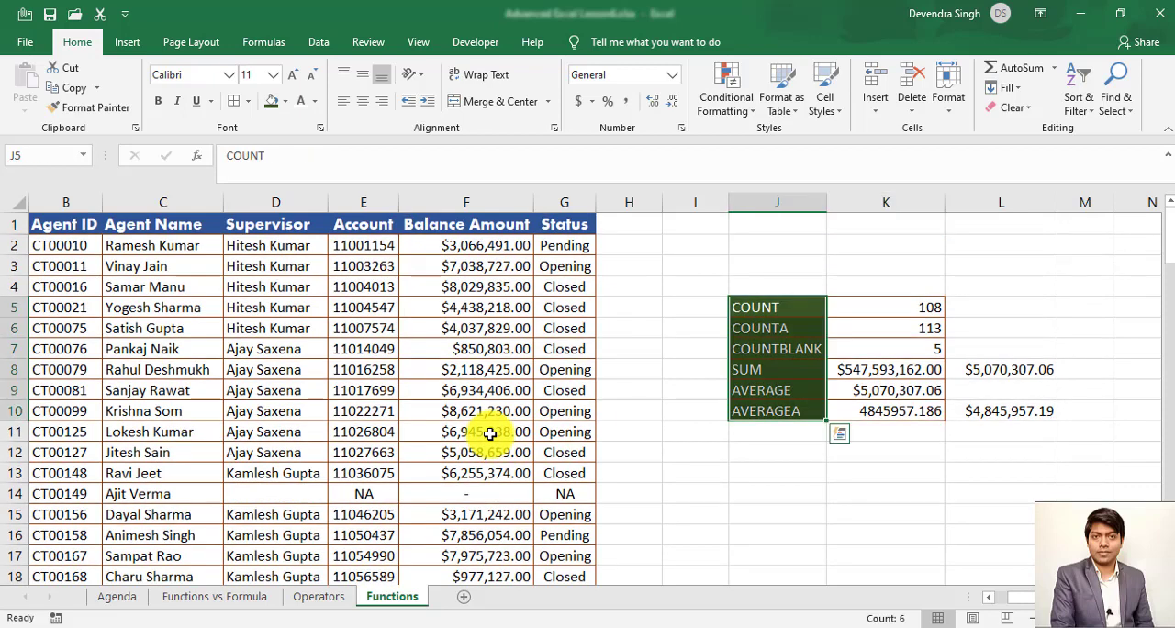
{"action": "key", "text": "alt+Tab"}
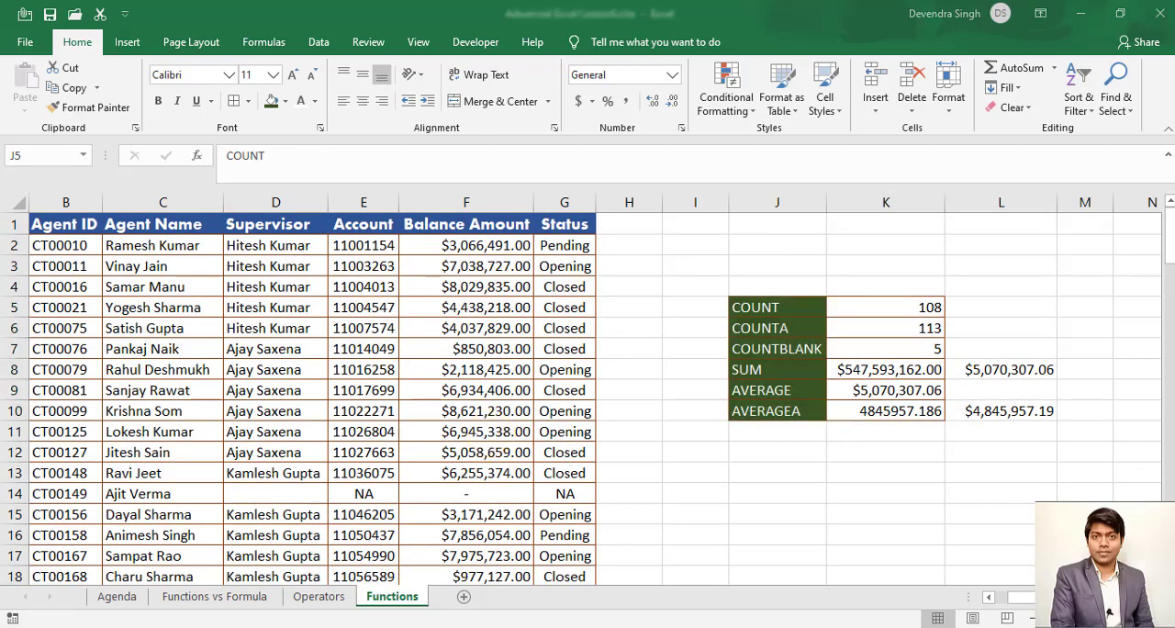